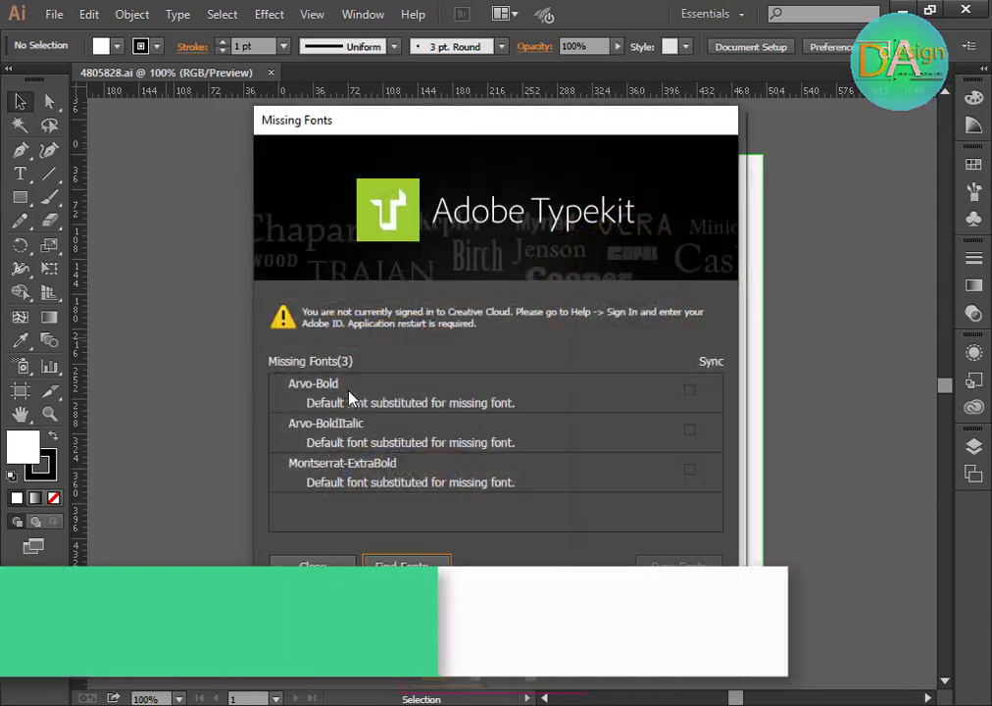
Step: Dismiss the missing fonts warning and close the Find Font dialog
{"action": "left_click", "coordinate": [390, 571]}
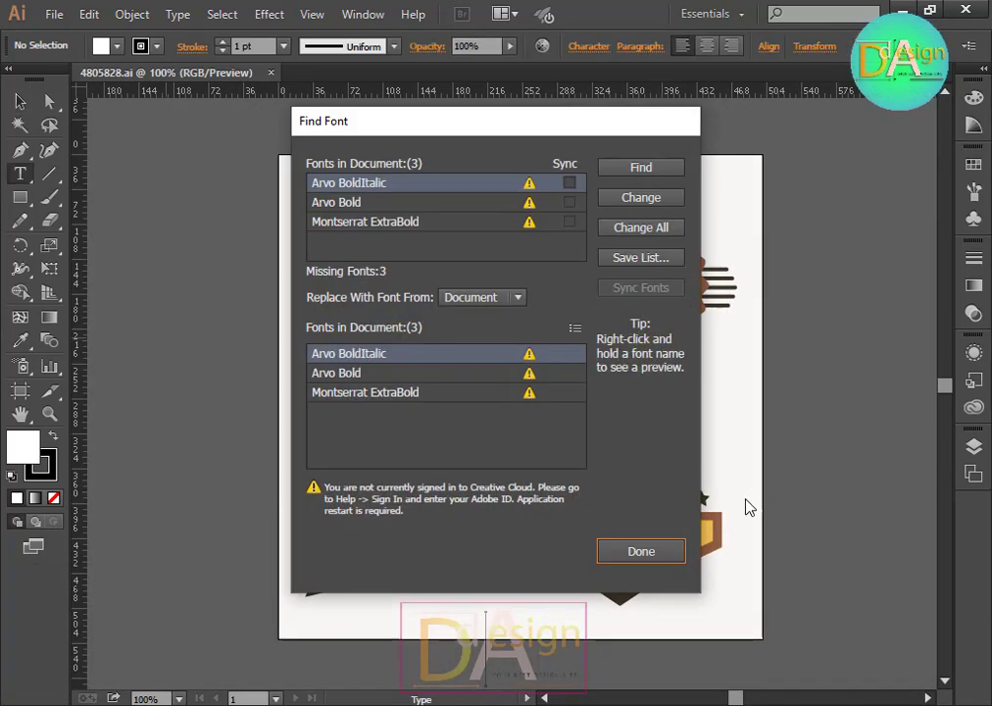
{"action": "left_click", "coordinate": [661, 552]}
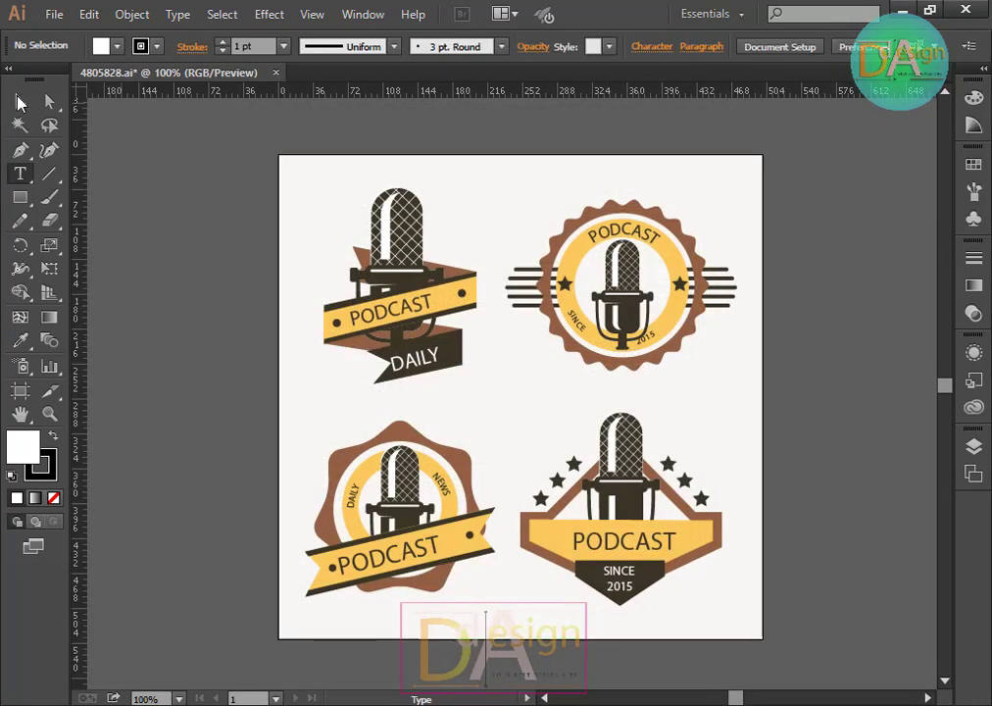
Step: Create a new A4 document with the default settings
{"action": "key", "text": "v"}
{"action": "left_click", "coordinate": [61, 13]}
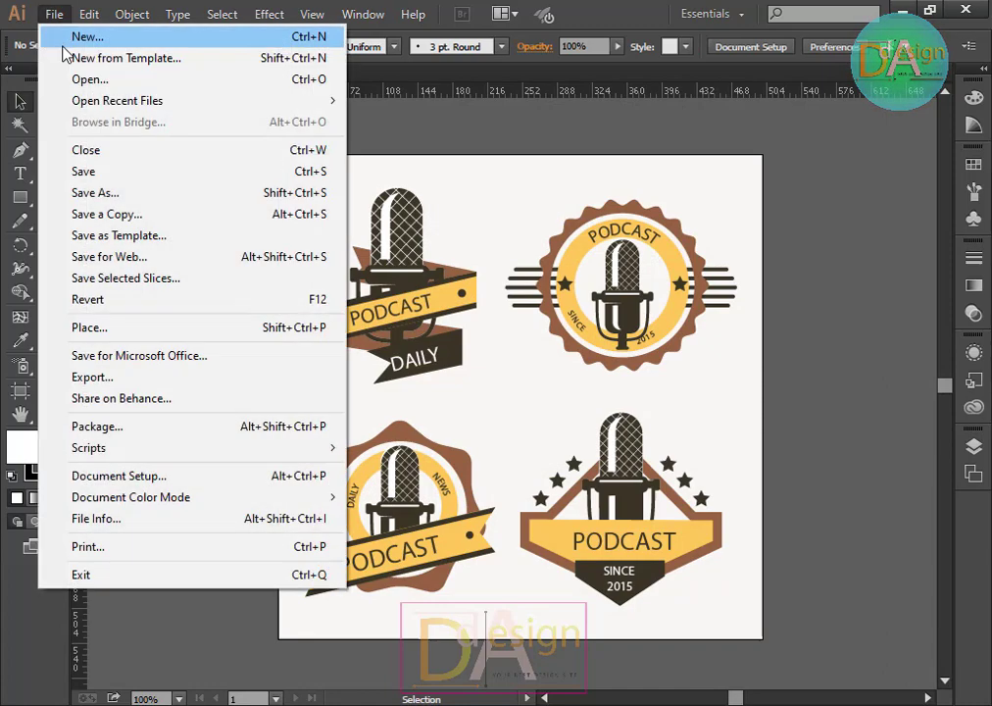
{"action": "left_click", "coordinate": [105, 39]}
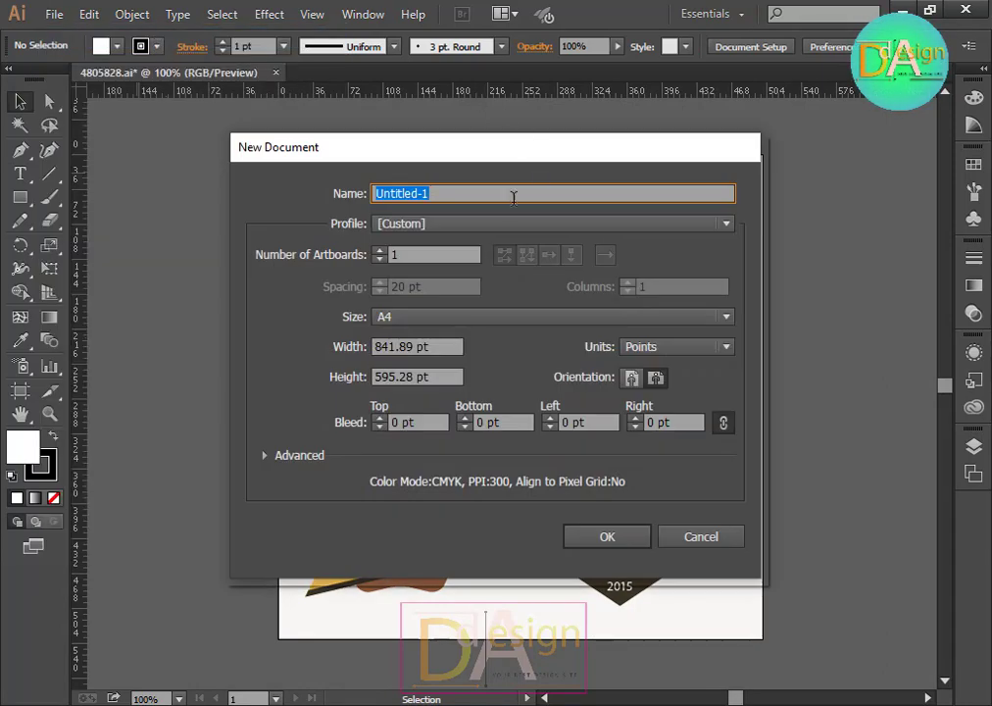
{"action": "left_click", "coordinate": [443, 324]}
{"action": "left_click", "coordinate": [441, 323]}
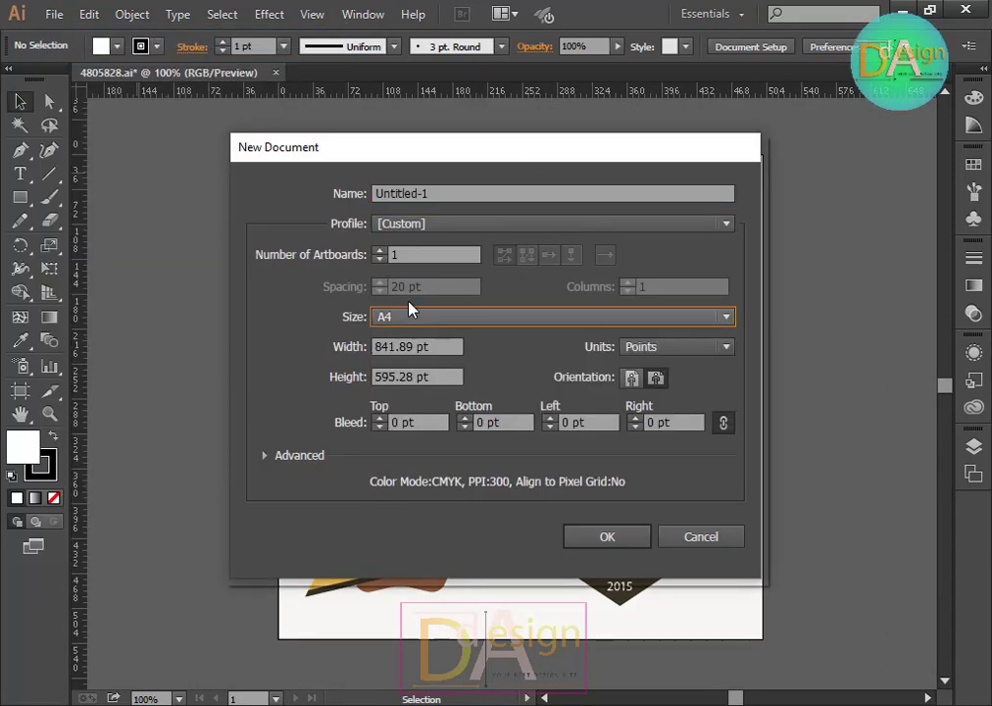
{"action": "left_click", "coordinate": [633, 541]}
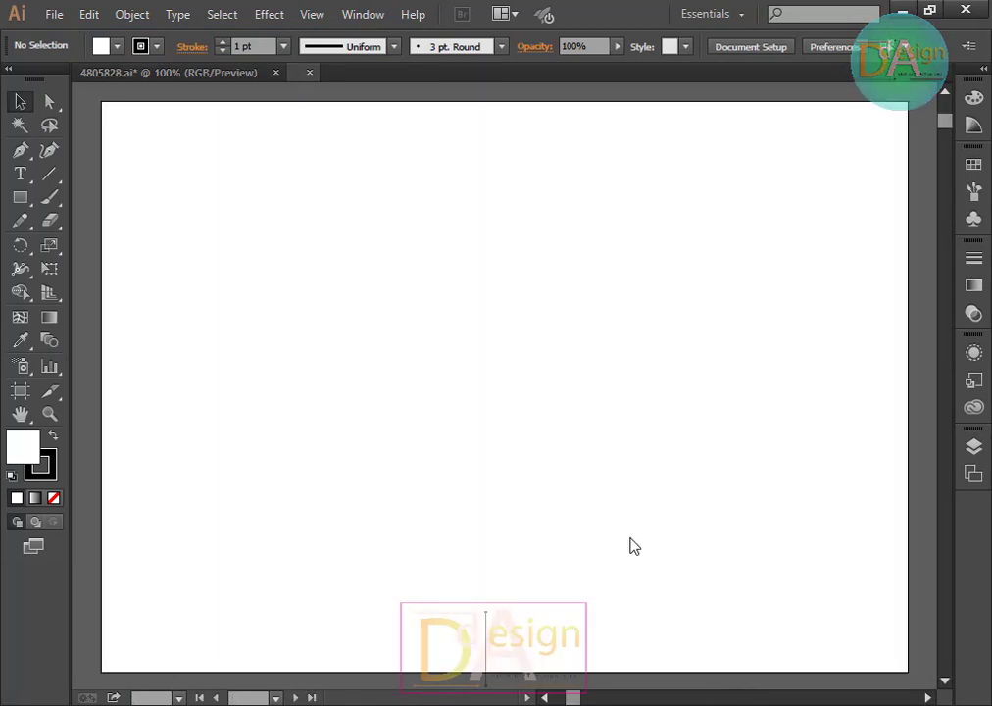
Step: Copy the microphone logo with the PODCAST DAILY ribbon from the original file into the new document
{"action": "left_click", "coordinate": [174, 74]}
{"action": "left_click", "coordinate": [376, 276]}
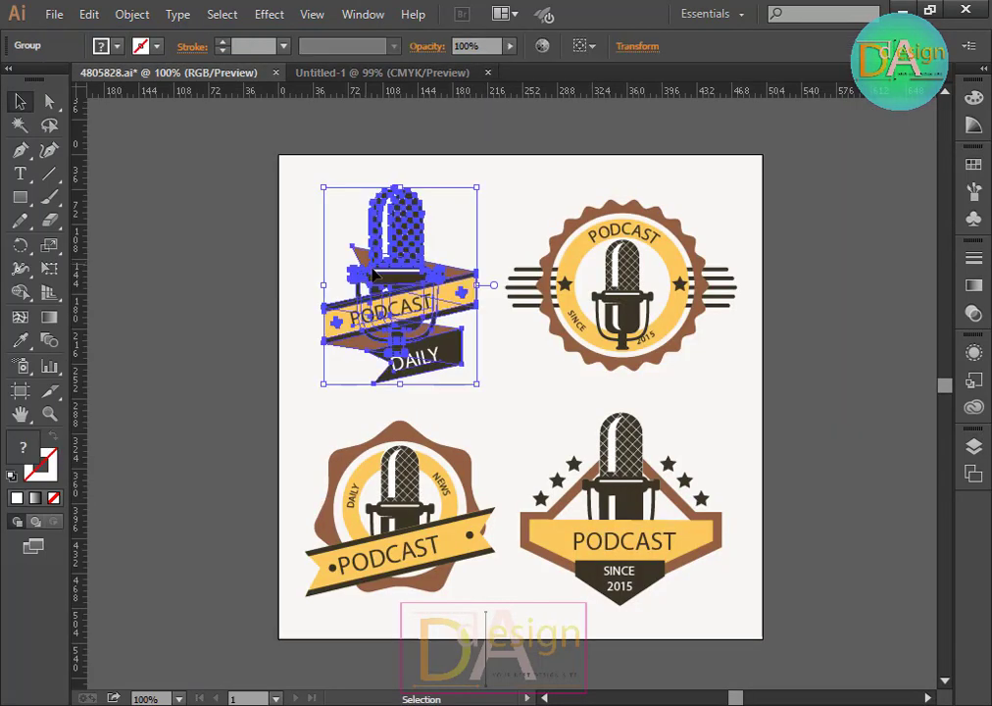
{"action": "left_click_drag", "start_coordinate": [396, 280], "coordinate": [469, 363]}
{"action": "left_click", "coordinate": [737, 472]}
{"action": "left_click", "coordinate": [509, 407]}
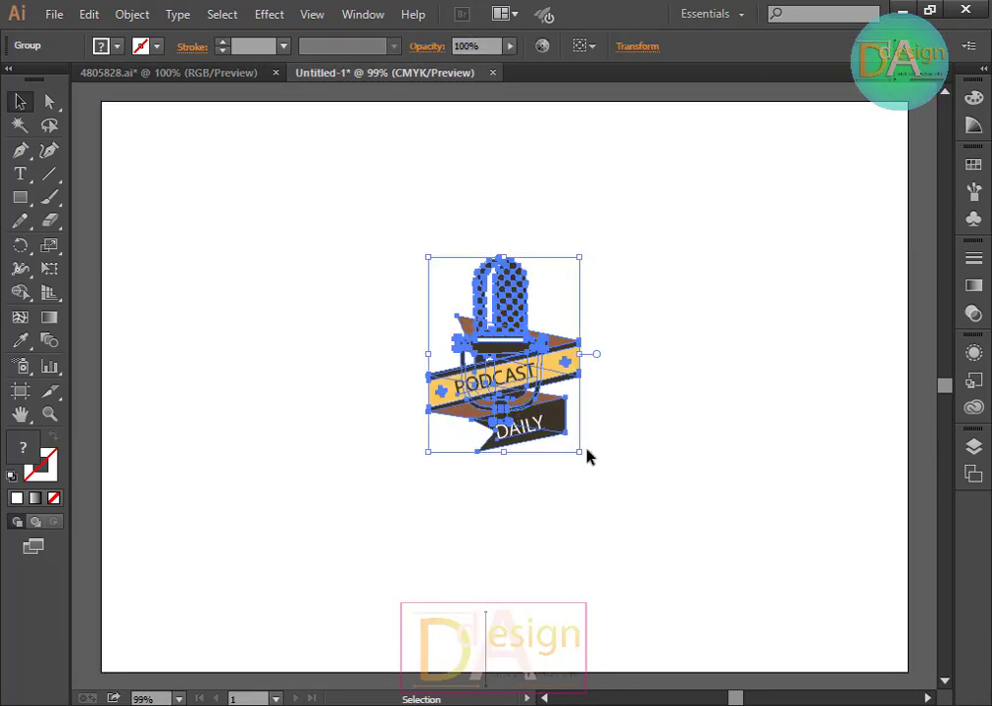
Step: Scale the pasted logo up to about 329 x 423 pt and reposition it on the artboard
{"action": "left_click_drag", "start_coordinate": [580, 452], "coordinate": [662, 557]}
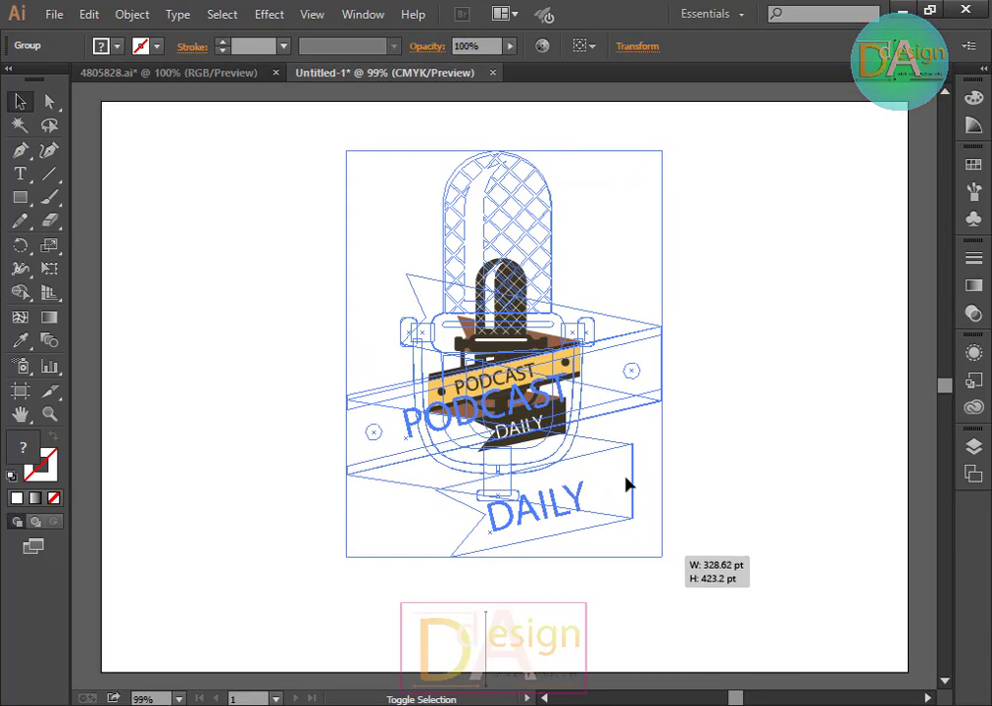
{"action": "left_click_drag", "start_coordinate": [550, 412], "coordinate": [538, 444]}
{"action": "left_click", "coordinate": [699, 405]}
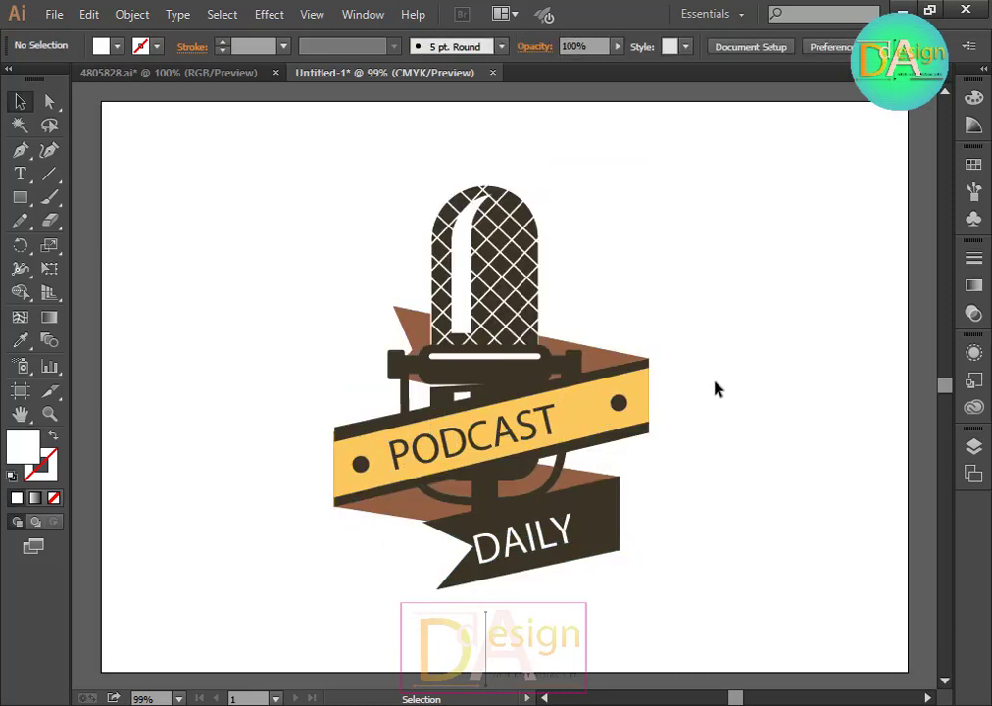
Step: Ungroup the logo
{"action": "left_click", "coordinate": [467, 370]}
{"action": "right_click", "coordinate": [498, 315]}
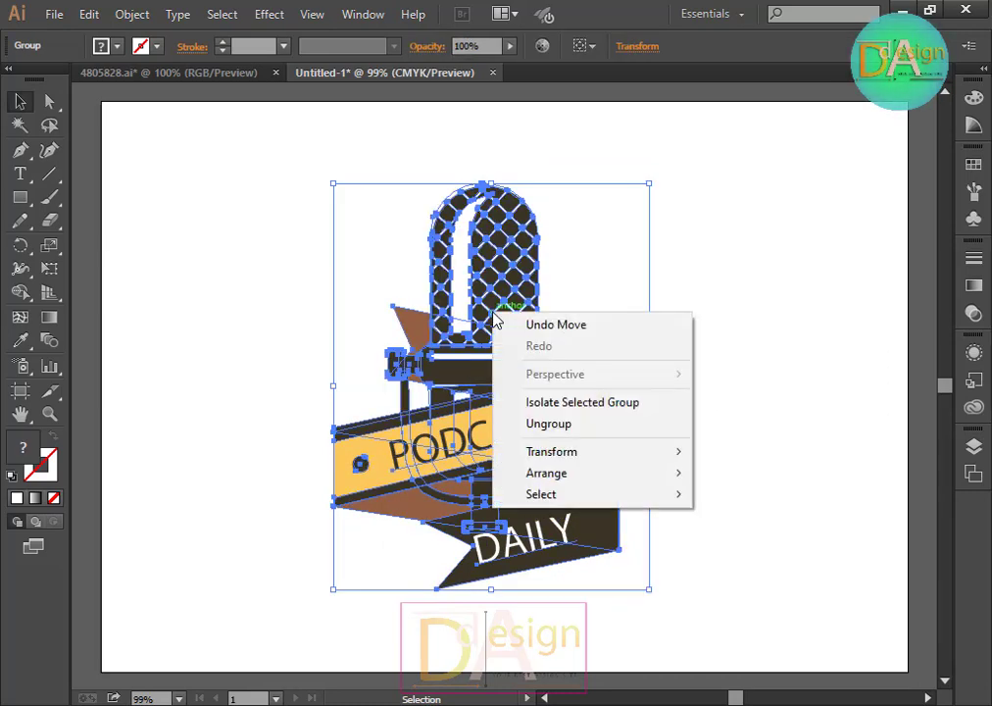
{"action": "left_click", "coordinate": [580, 422]}
{"action": "left_click", "coordinate": [690, 379]}
Step: Move the microphone to the upper left, away from the ribbon banner
{"action": "left_click_drag", "start_coordinate": [521, 270], "coordinate": [726, 270]}
{"action": "left_click", "coordinate": [855, 478]}
{"action": "left_click_drag", "start_coordinate": [744, 436], "coordinate": [262, 323]}
{"action": "left_click", "coordinate": [586, 275]}
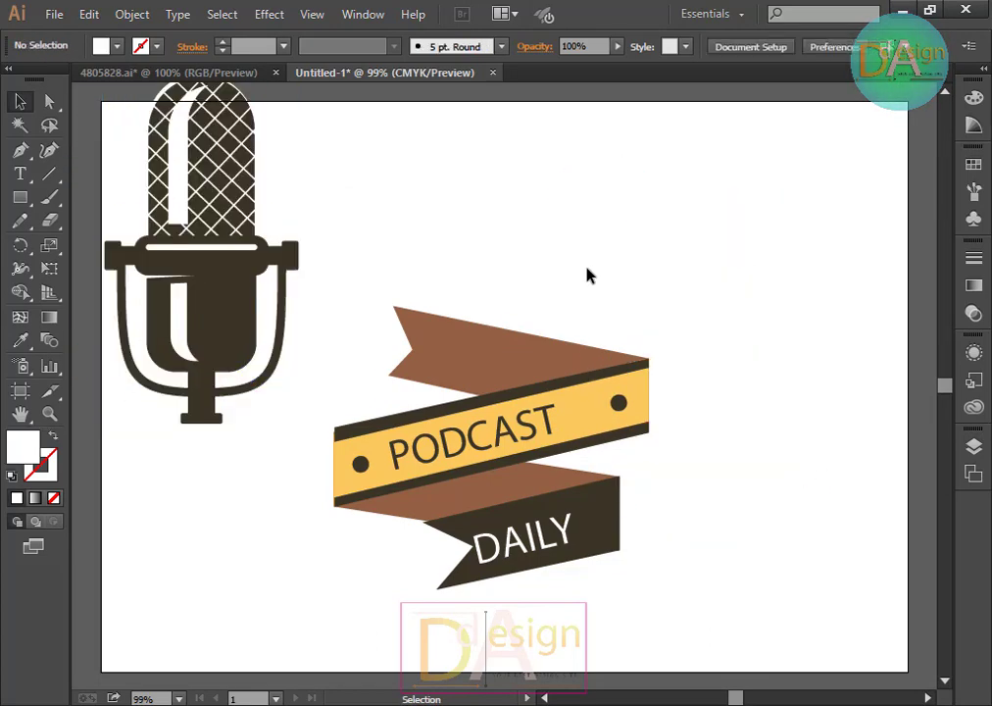
Step: Zoom to 100% and move the microphone lower beside the ribbon
{"action": "left_click", "coordinate": [236, 297]}
{"action": "key", "text": "ctrl+1"}
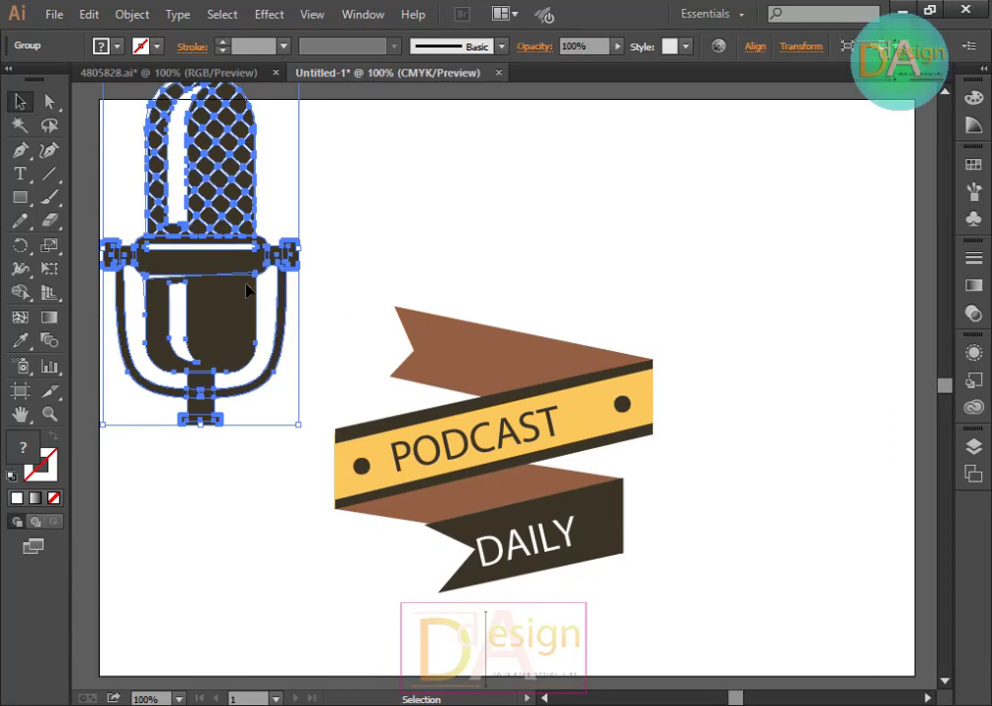
{"action": "left_click_drag", "start_coordinate": [247, 289], "coordinate": [258, 356]}
{"action": "left_click", "coordinate": [661, 285]}
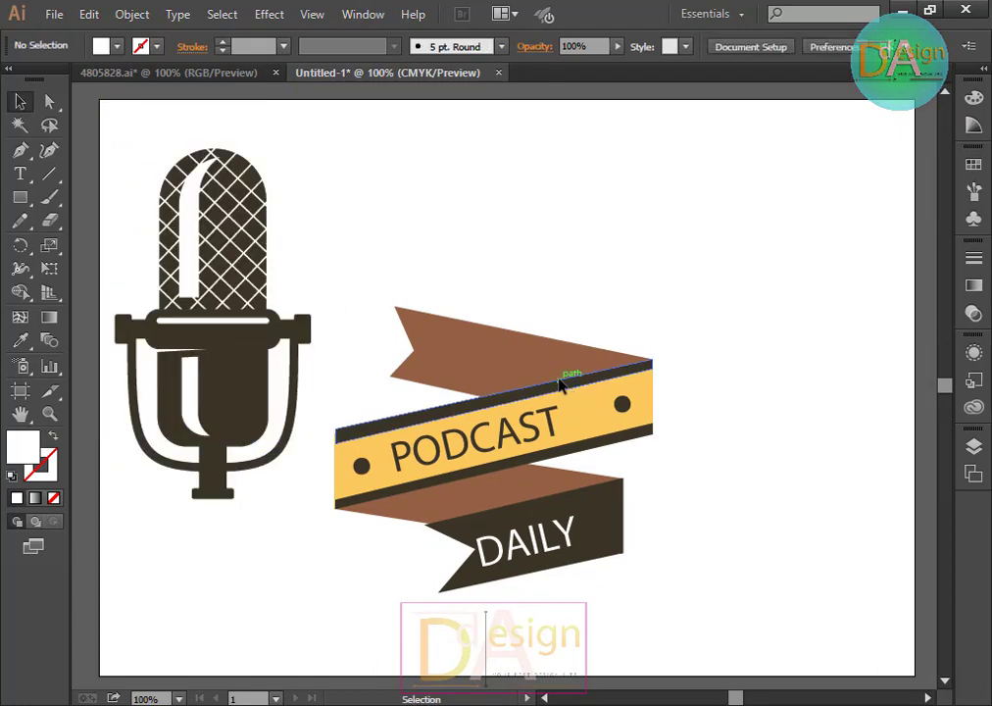
Step: Select all the ribbon banner parts and group them
{"action": "left_click", "coordinate": [560, 385]}
{"action": "left_click", "coordinate": [512, 225]}
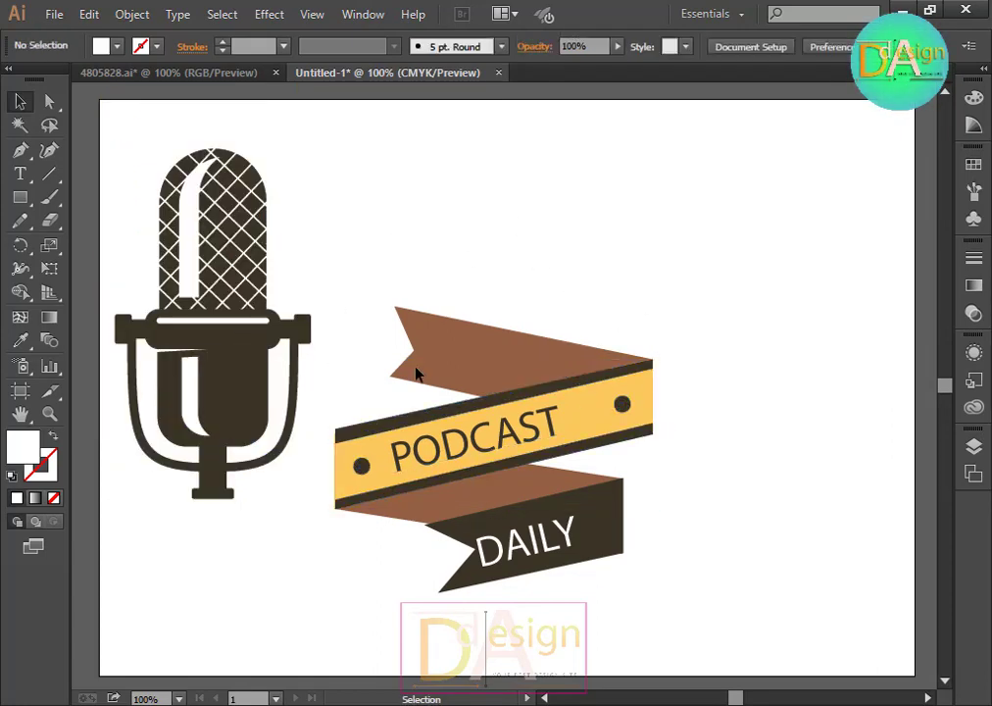
{"action": "left_click_drag", "start_coordinate": [360, 281], "coordinate": [637, 556]}
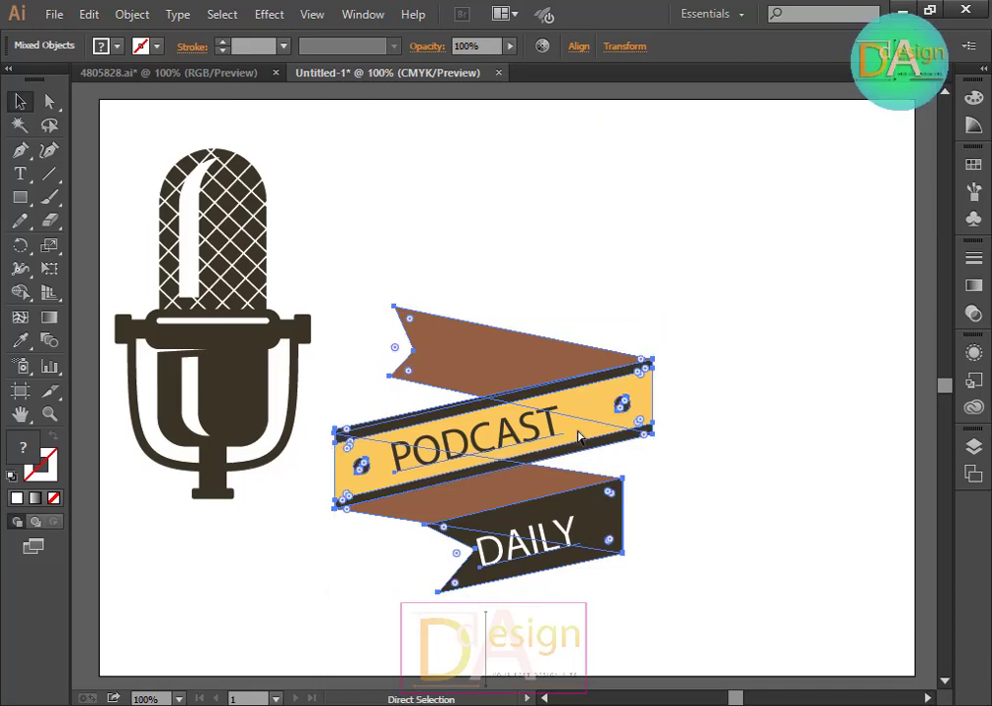
{"action": "key", "text": "ctrl+g"}
Step: Undo the ribbon grouping and the microphone moves
{"action": "key", "text": "ctrl+z"}
{"action": "key", "text": "ctrl+z"}
{"action": "key", "text": "ctrl+z"}
{"action": "key", "text": "ctrl+z"}
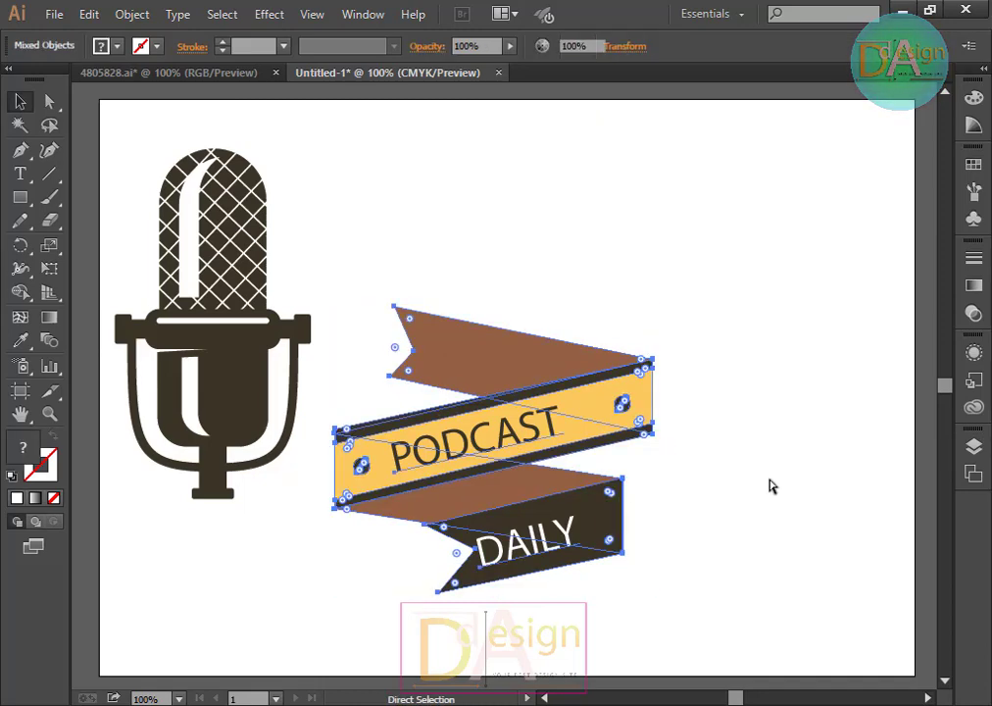
{"action": "key", "text": "ctrl+z"}
{"action": "key", "text": "ctrl+z"}
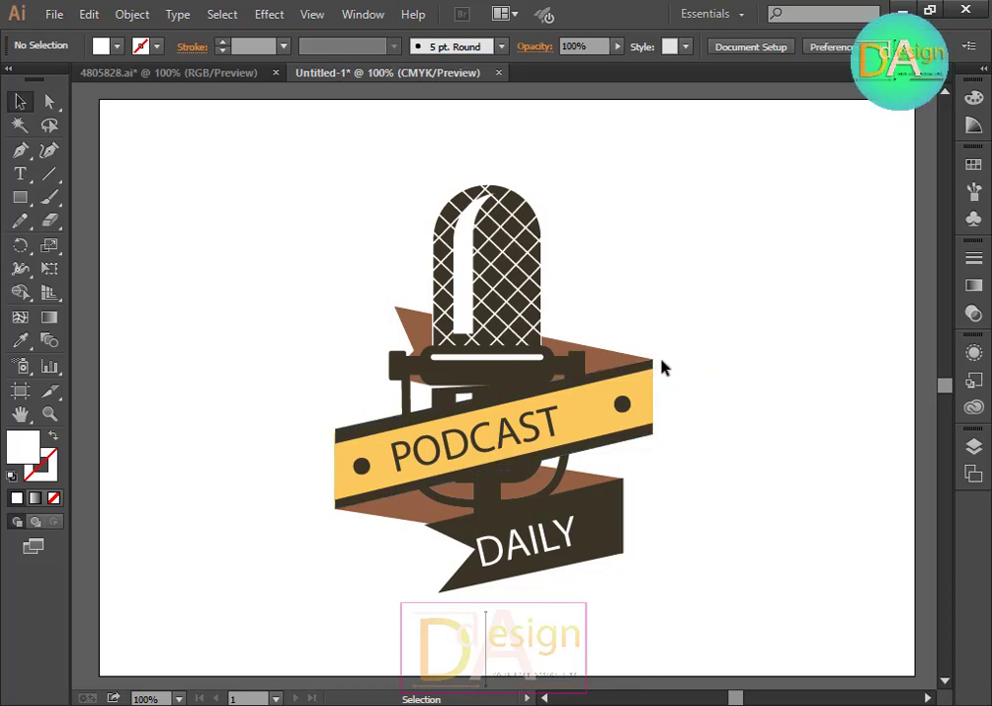
Step: Try filling the microphone with a tan swatch and undo the fill
{"action": "left_click", "coordinate": [511, 290]}
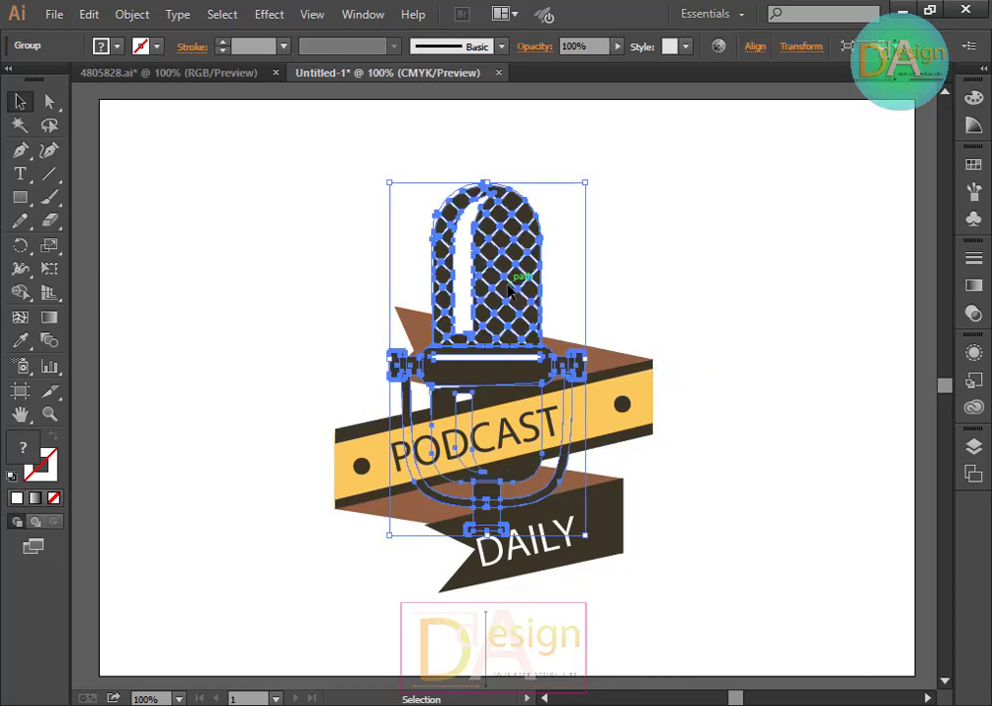
{"action": "left_click", "coordinate": [116, 46]}
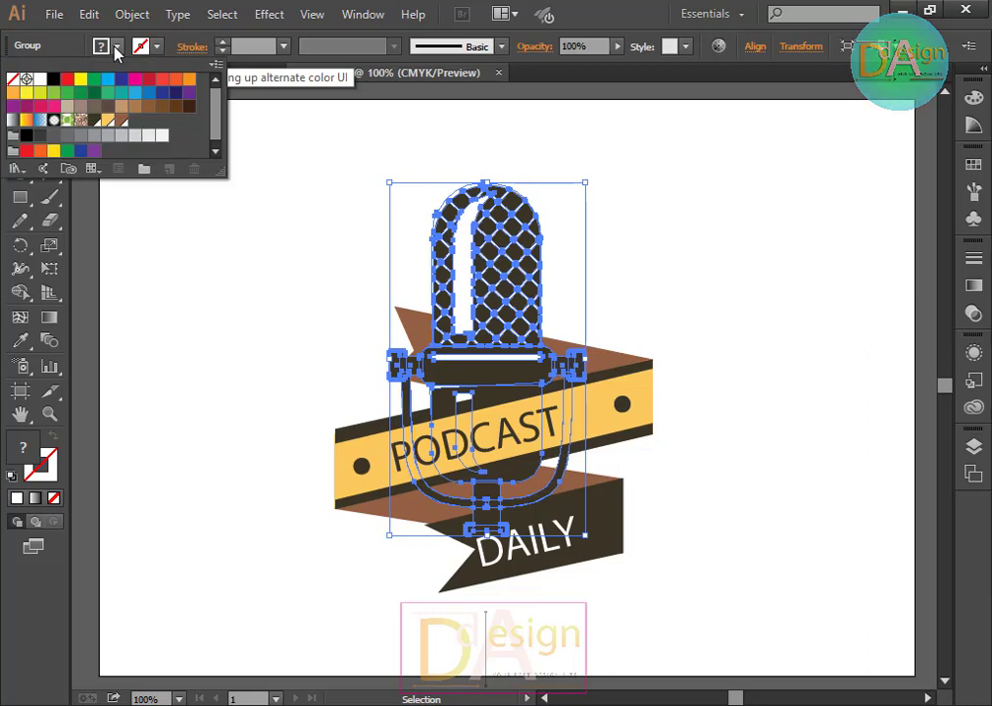
{"action": "left_click", "coordinate": [121, 108]}
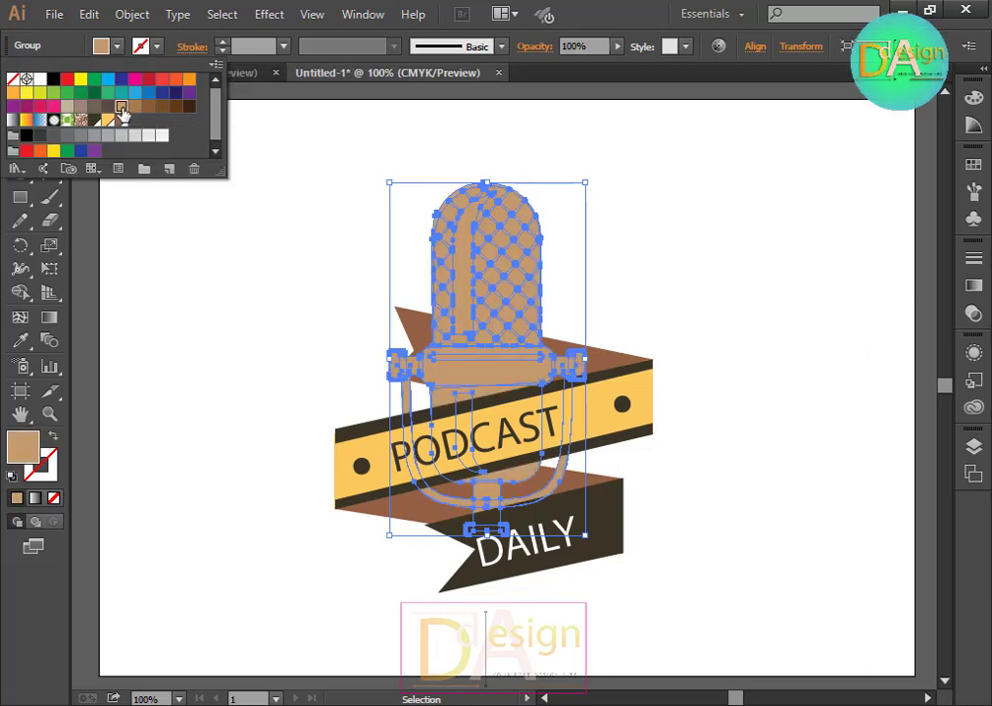
{"action": "key", "text": "Escape"}
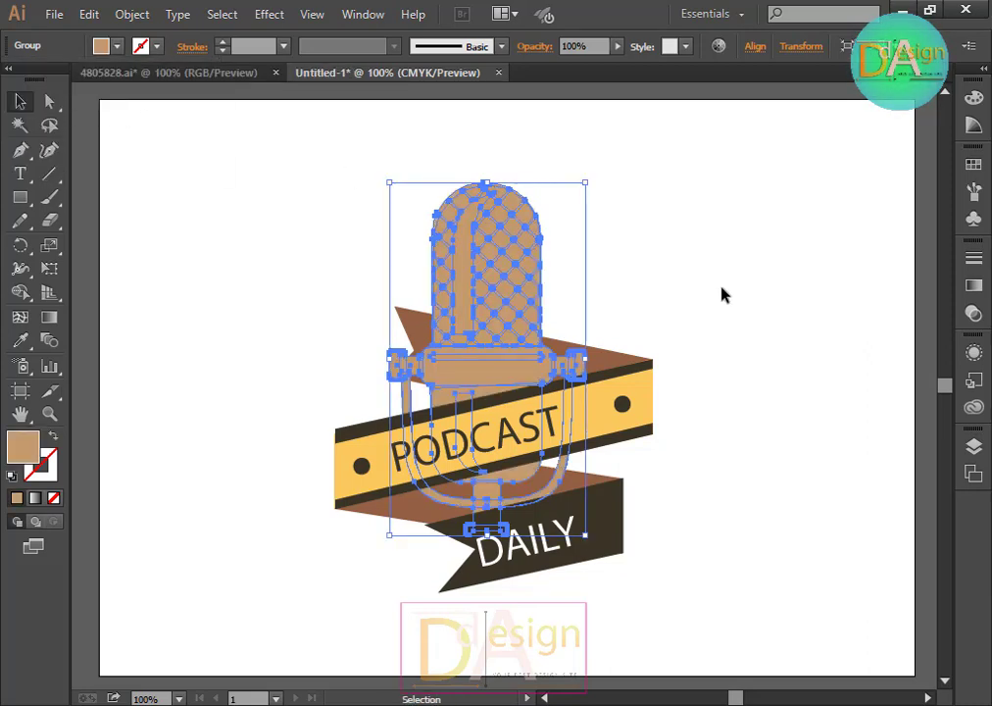
{"action": "key", "text": "ctrl+z"}
Step: Move the microphone to the right and the ribbon banner to the left so they sit side by side
{"action": "left_click", "coordinate": [578, 294]}
{"action": "left_click_drag", "start_coordinate": [471, 294], "coordinate": [752, 289]}
{"action": "left_click_drag", "start_coordinate": [321, 259], "coordinate": [544, 557]}
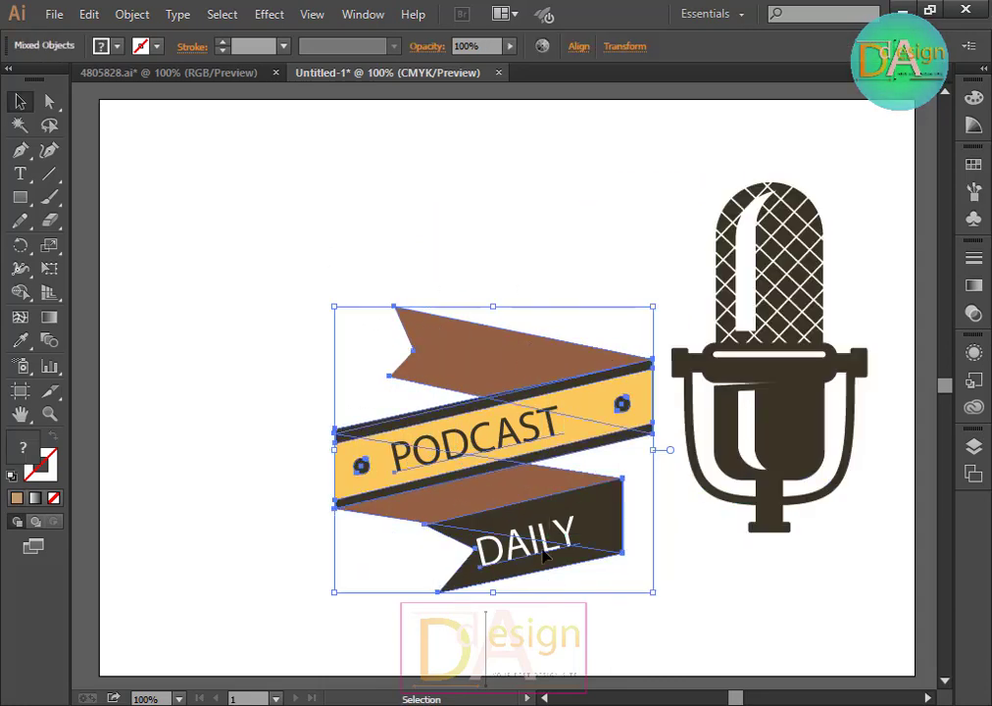
{"action": "left_click_drag", "start_coordinate": [526, 440], "coordinate": [367, 396]}
{"action": "left_click", "coordinate": [591, 350]}
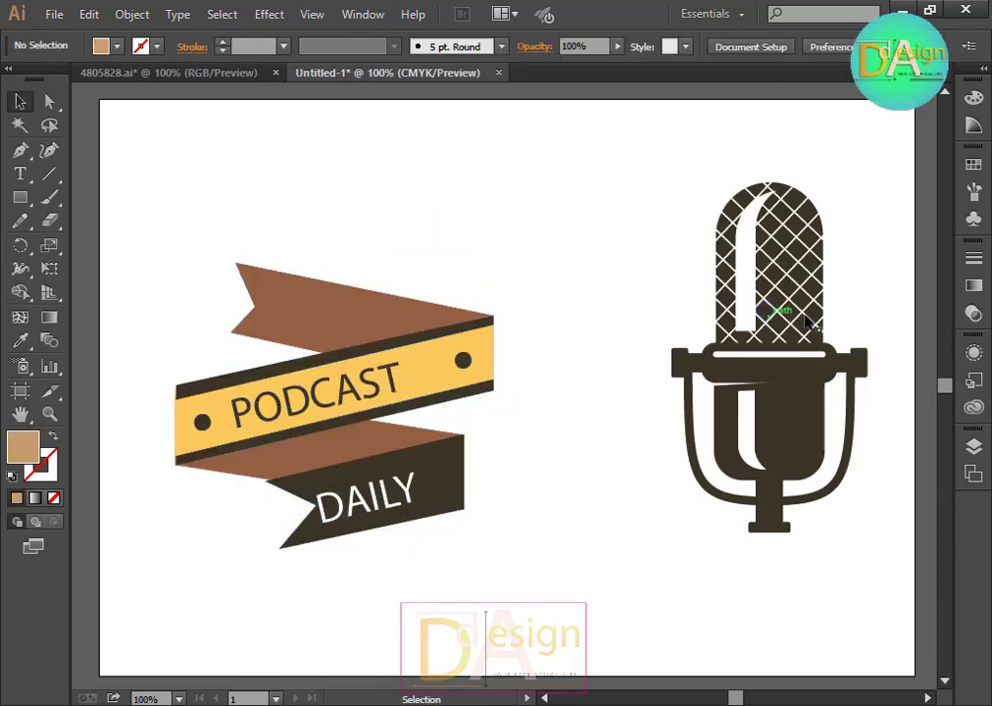
Step: Move the microphone slightly left, closer to the ribbon
{"action": "left_click", "coordinate": [784, 322]}
{"action": "left_click_drag", "start_coordinate": [784, 321], "coordinate": [701, 323]}
{"action": "left_click", "coordinate": [908, 371]}
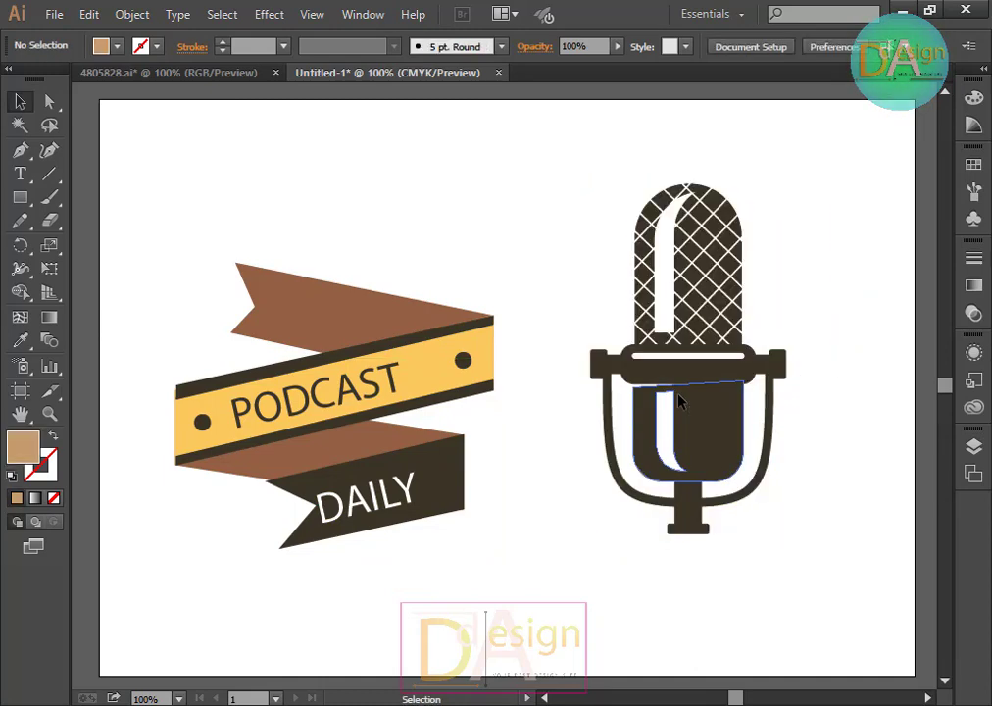
Step: Ungroup the microphone, try moving one of its pieces, and undo that move
{"action": "right_click", "coordinate": [681, 404]}
{"action": "left_click", "coordinate": [734, 507]}
{"action": "left_click", "coordinate": [867, 572]}
{"action": "left_click_drag", "start_coordinate": [720, 434], "coordinate": [809, 439]}
{"action": "key", "text": "ctrl+z"}
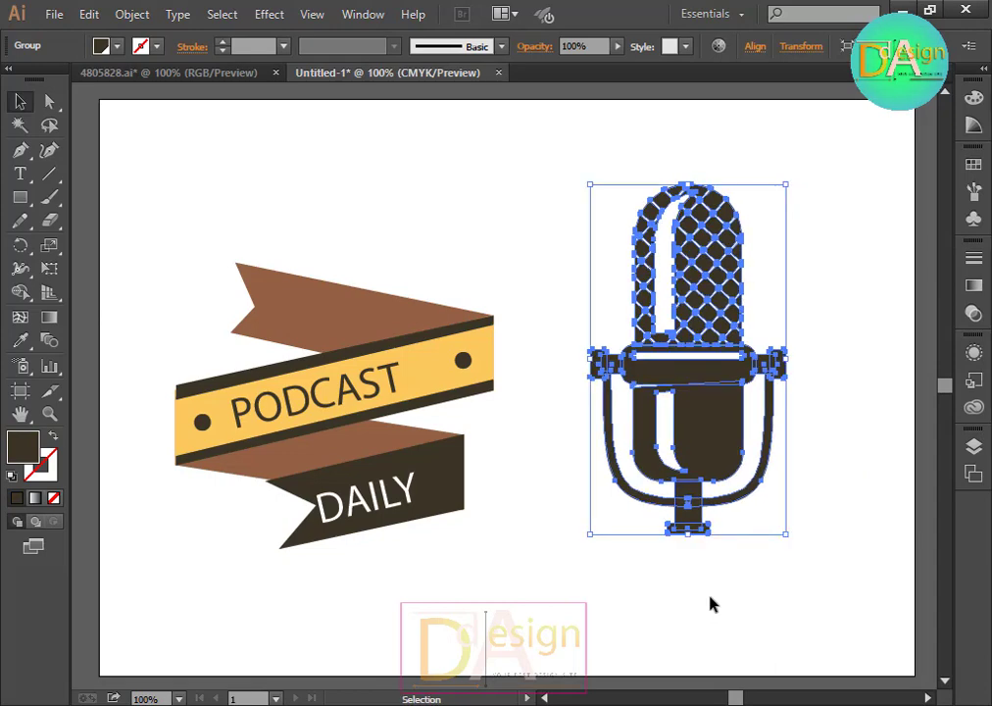
Step: Ungroup the microphone's remaining group
{"action": "left_click", "coordinate": [816, 552]}
{"action": "left_click", "coordinate": [726, 437]}
{"action": "right_click", "coordinate": [726, 437]}
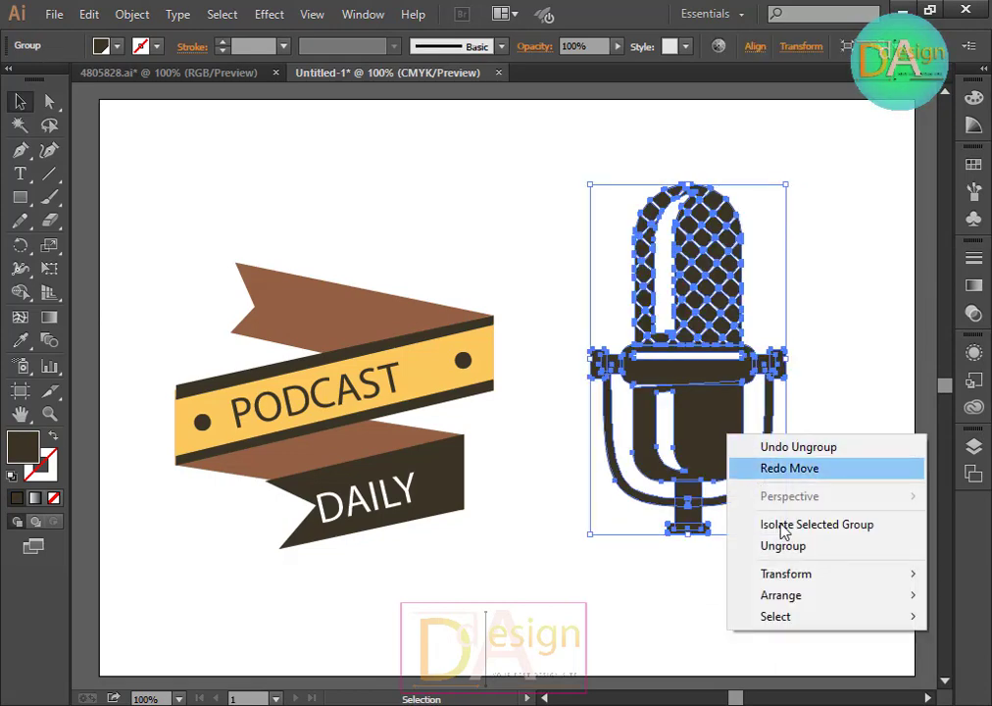
{"action": "left_click", "coordinate": [786, 546]}
{"action": "left_click", "coordinate": [779, 595]}
Step: Select all the microphone's parts, including body, head, holder and base, and group them together
{"action": "left_click", "coordinate": [695, 431]}
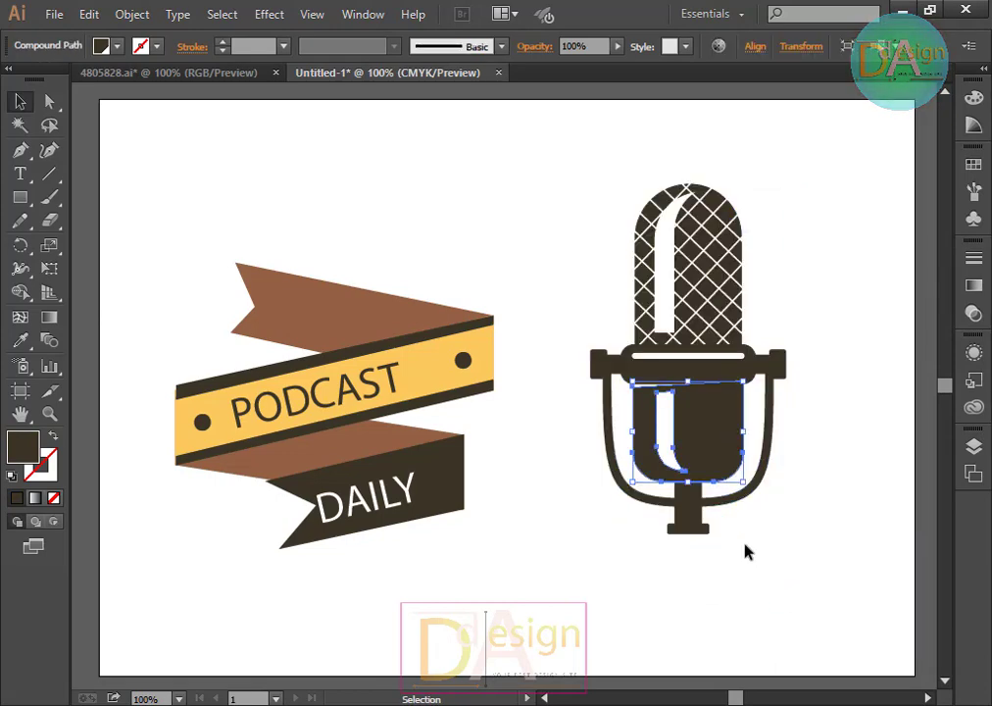
{"action": "left_click", "coordinate": [746, 549]}
{"action": "left_click", "coordinate": [717, 434]}
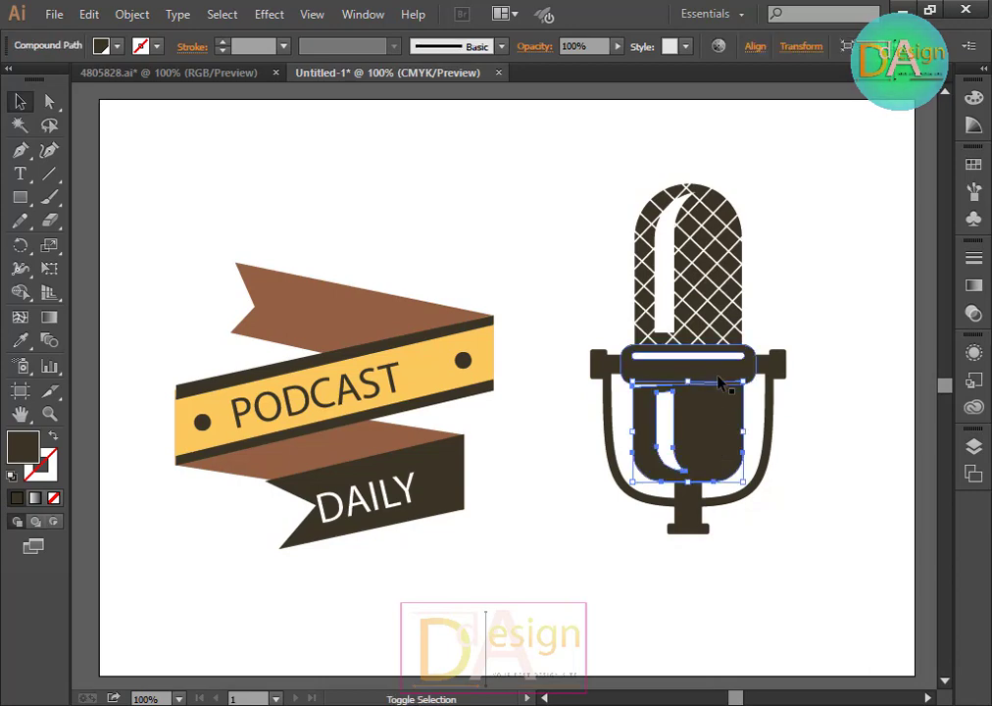
{"action": "left_click", "coordinate": [718, 361], "text": "shift"}
{"action": "left_click", "coordinate": [716, 345], "text": "shift"}
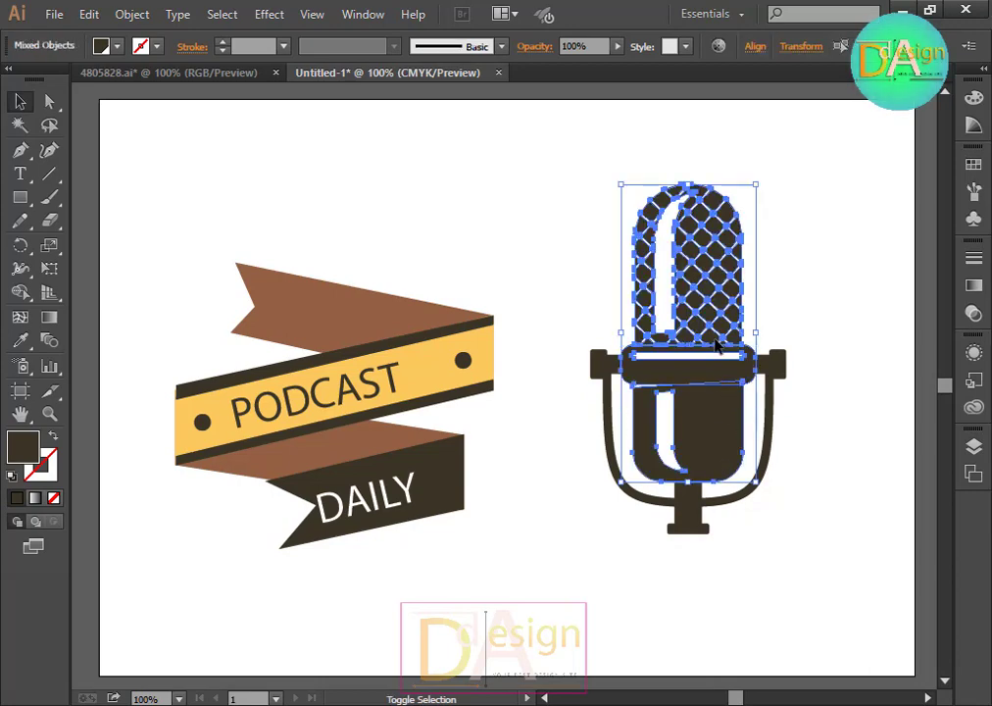
{"action": "left_click", "coordinate": [779, 371], "text": "shift"}
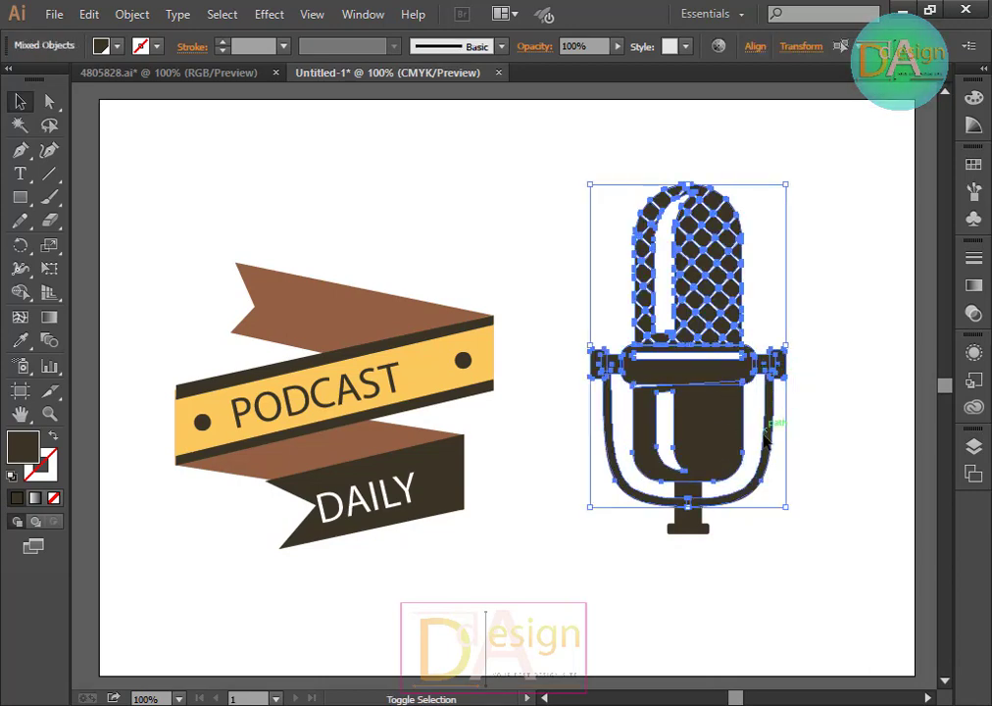
{"action": "left_click", "coordinate": [702, 531], "text": "shift"}
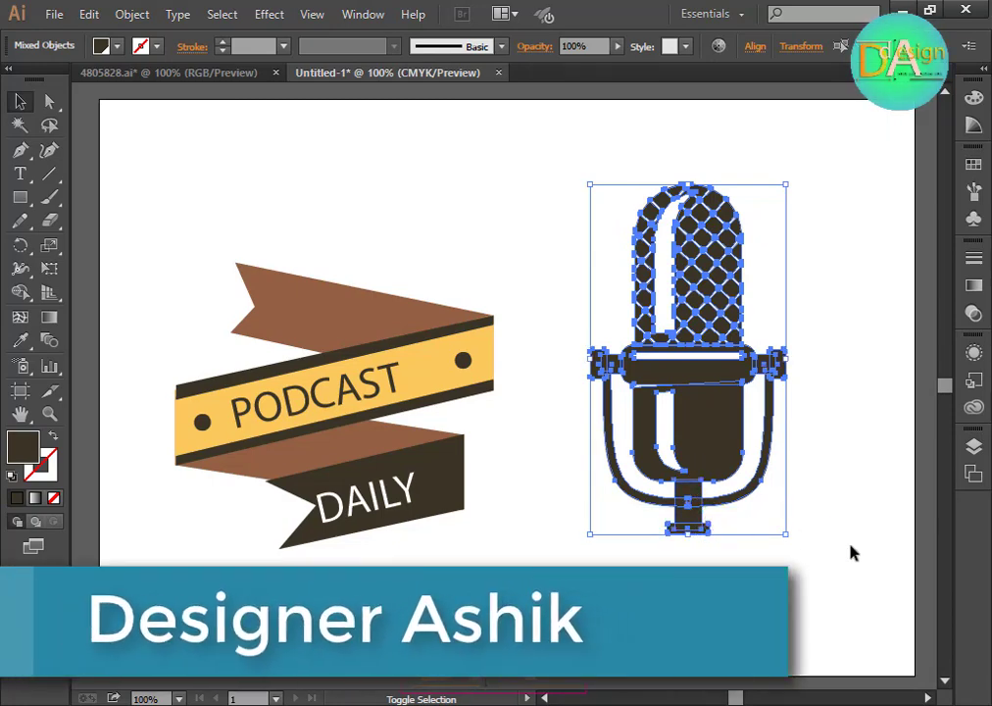
{"action": "key", "text": "ctrl+g"}
{"action": "left_click", "coordinate": [793, 471]}
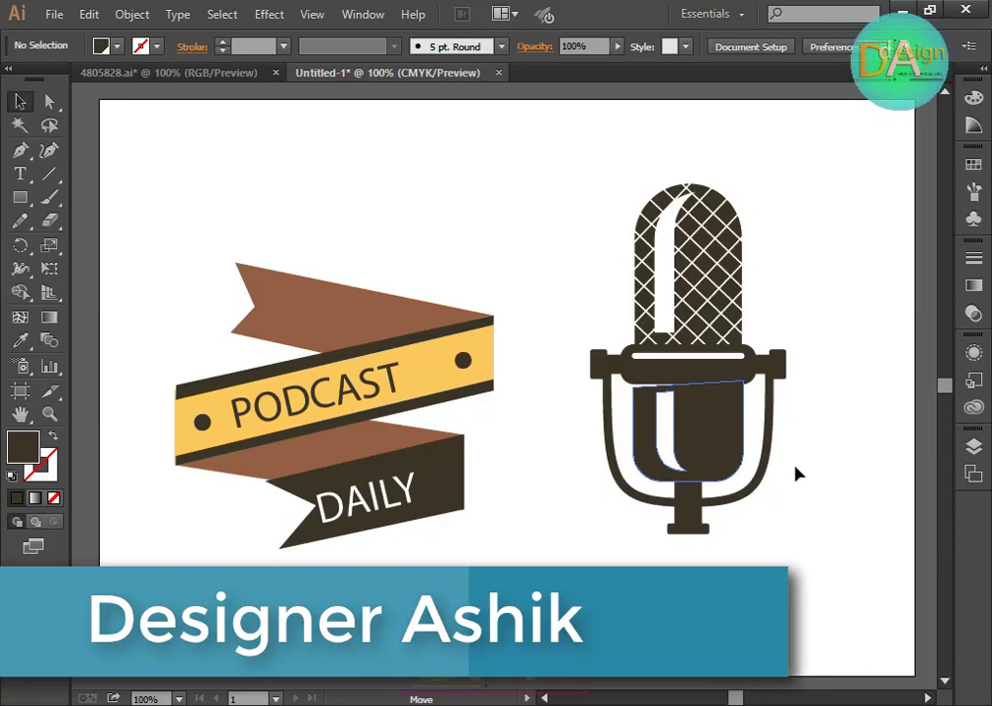
Step: Try moving the microphone's pieces aside, then undo the move
{"action": "left_click_drag", "start_coordinate": [706, 458], "coordinate": [857, 549]}
{"action": "left_click", "coordinate": [582, 283]}
{"action": "left_click", "coordinate": [685, 359]}
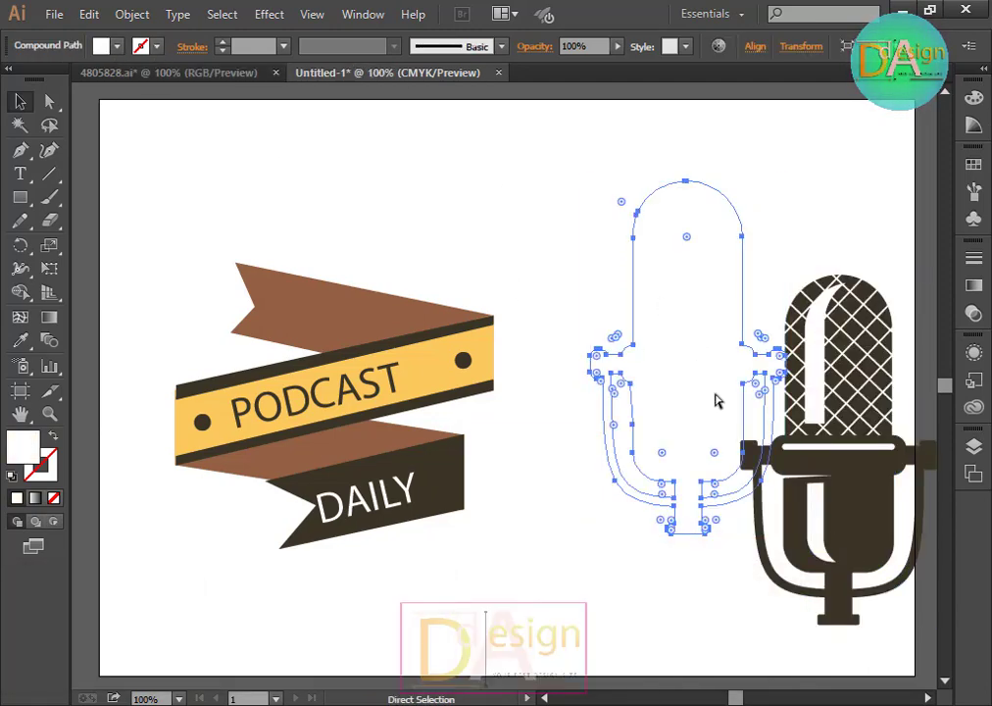
{"action": "key", "text": "ctrl+z"}
Step: Select the microphone group and set its fill colour to dark brown from the swatches
{"action": "left_click", "coordinate": [857, 556]}
{"action": "left_click", "coordinate": [718, 414]}
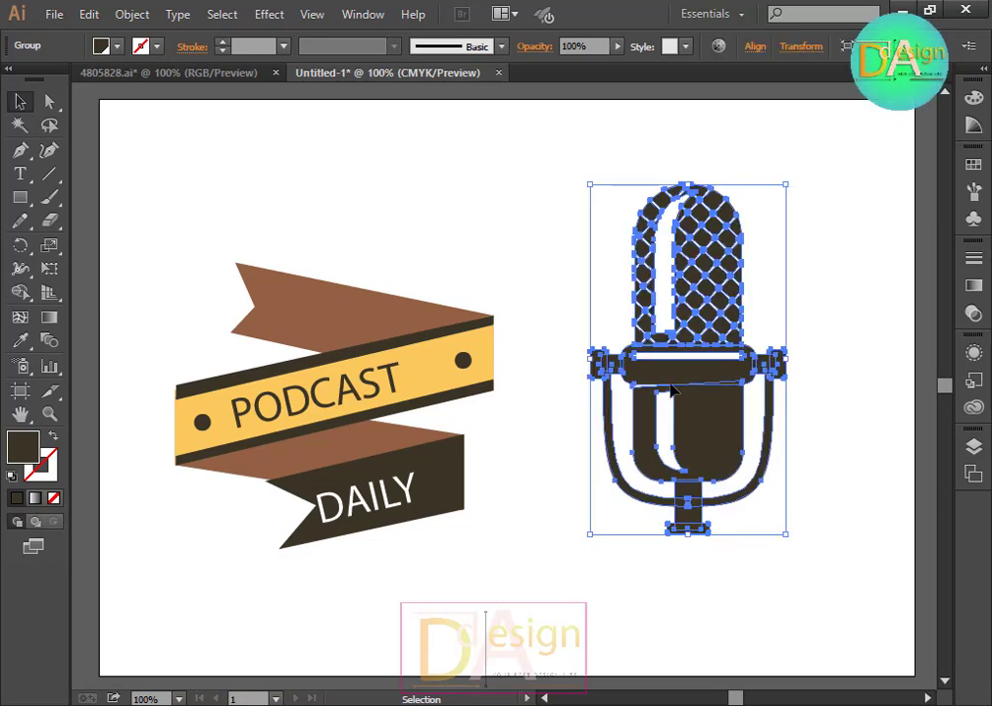
{"action": "left_click", "coordinate": [109, 46]}
{"action": "left_click", "coordinate": [108, 78]}
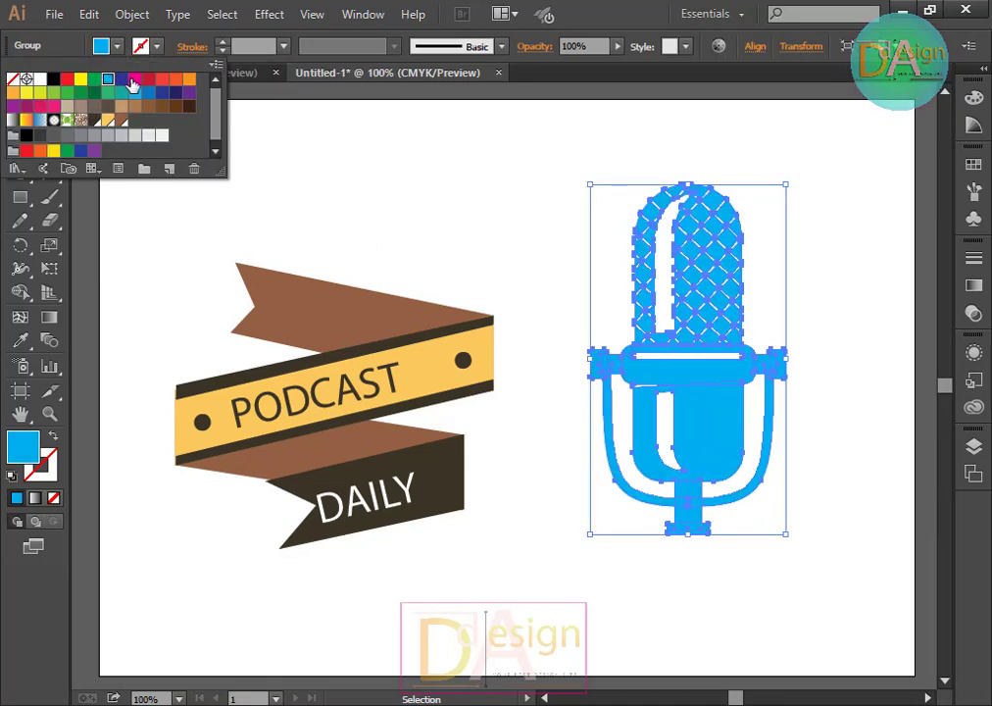
{"action": "left_click", "coordinate": [149, 80]}
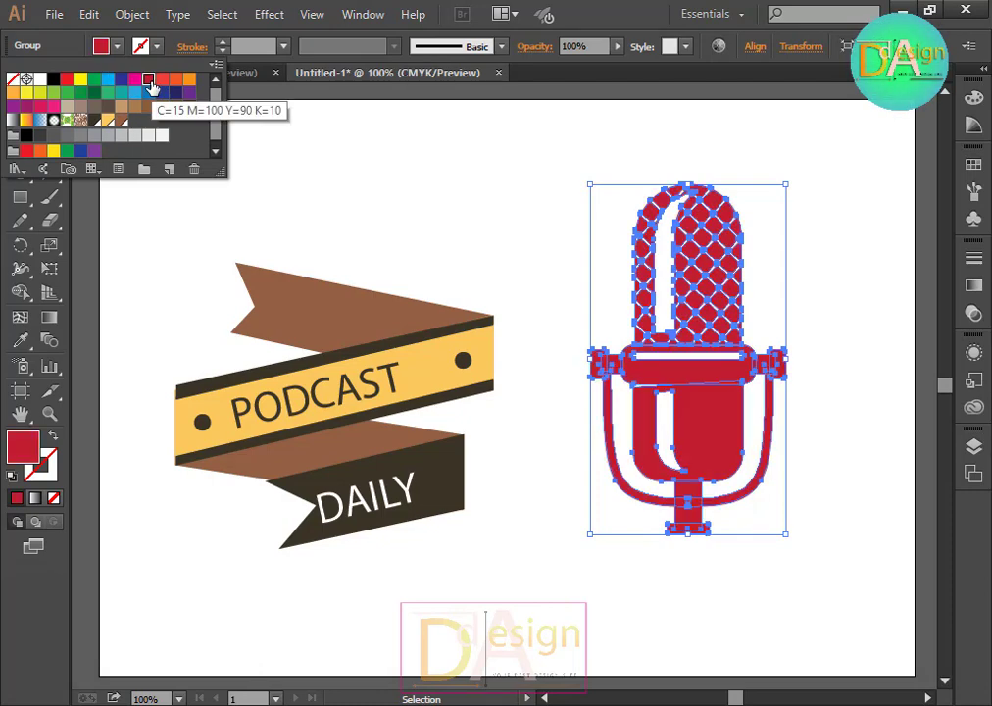
{"action": "left_click", "coordinate": [189, 106]}
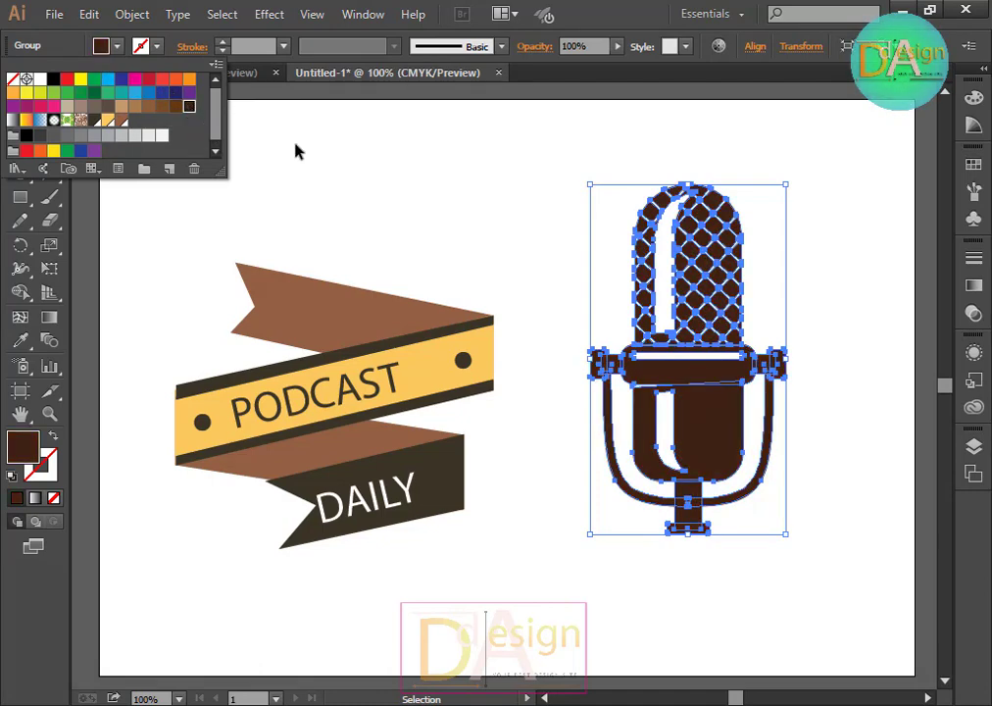
{"action": "left_click", "coordinate": [299, 150]}
Step: Try moving part of the microphone, then undo the move
{"action": "left_click", "coordinate": [494, 212]}
{"action": "left_click_drag", "start_coordinate": [693, 320], "coordinate": [780, 298]}
{"action": "left_click", "coordinate": [657, 481]}
{"action": "key", "text": "ctrl+z"}
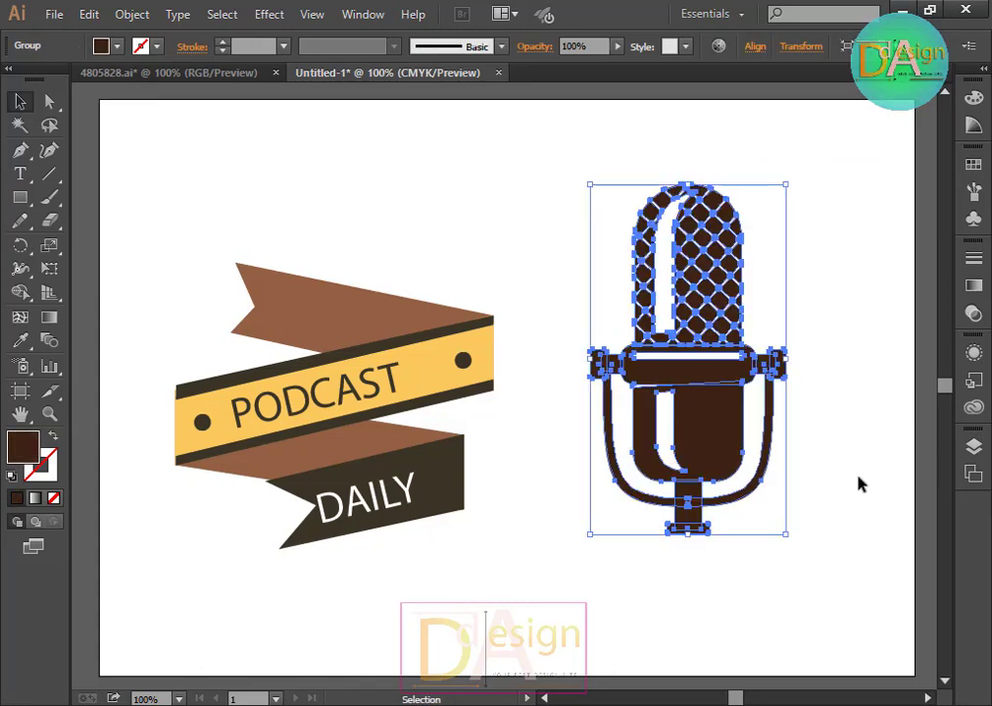
Step: Select all the microphone's parts, group them, and move the microphone to the upper right of the artboard
{"action": "left_click", "coordinate": [858, 476]}
{"action": "left_click_drag", "start_coordinate": [574, 158], "coordinate": [763, 305]}
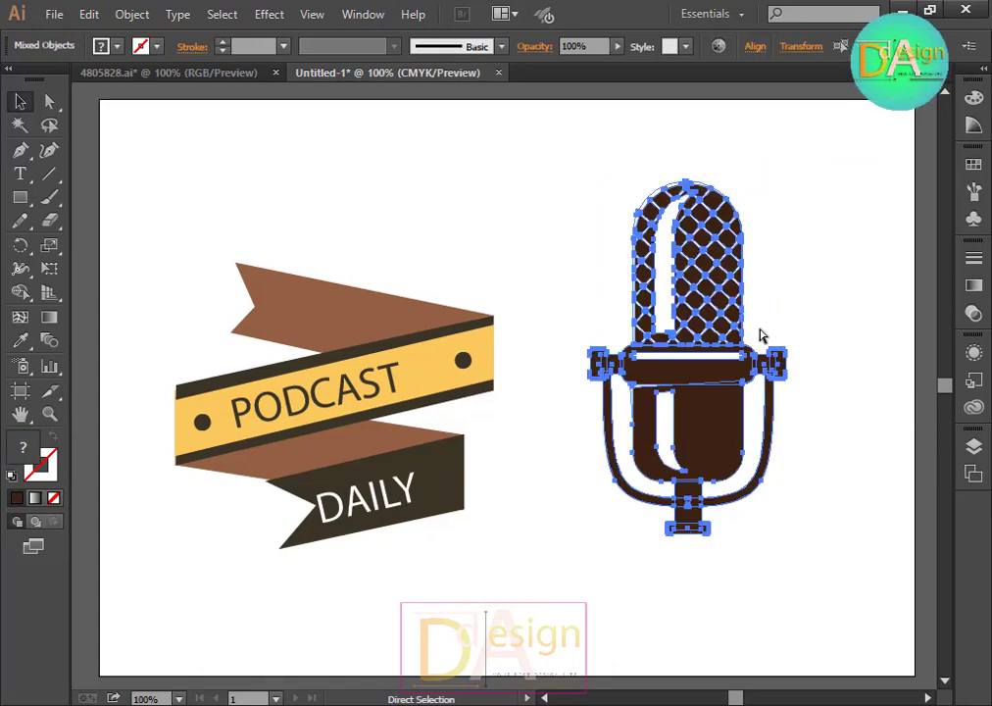
{"action": "key", "text": "ctrl+g"}
{"action": "left_click", "coordinate": [799, 412]}
{"action": "left_click_drag", "start_coordinate": [716, 413], "coordinate": [826, 335]}
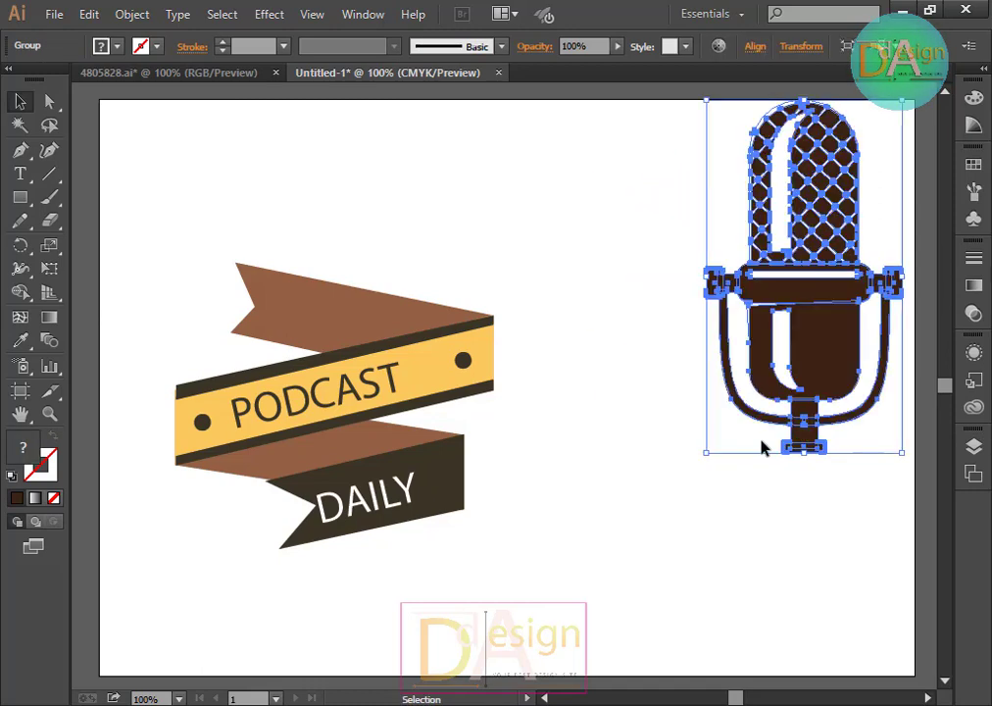
Step: Select the ribbon's upper brown tail and set its fill to orange
{"action": "left_click_drag", "start_coordinate": [557, 261], "coordinate": [661, 412]}
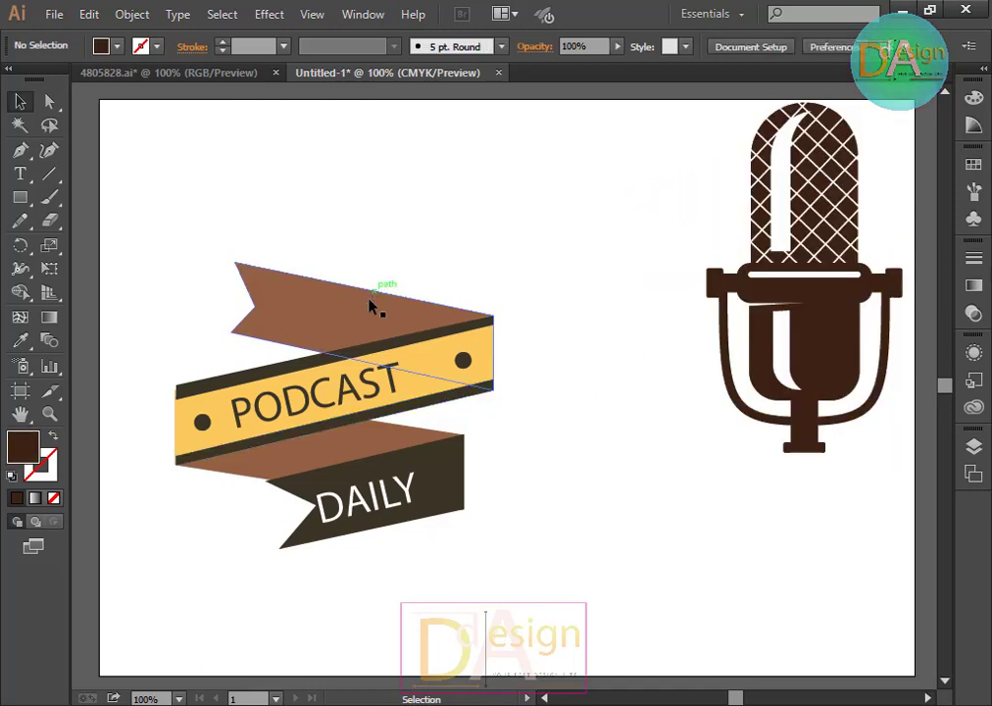
{"action": "left_click", "coordinate": [347, 323]}
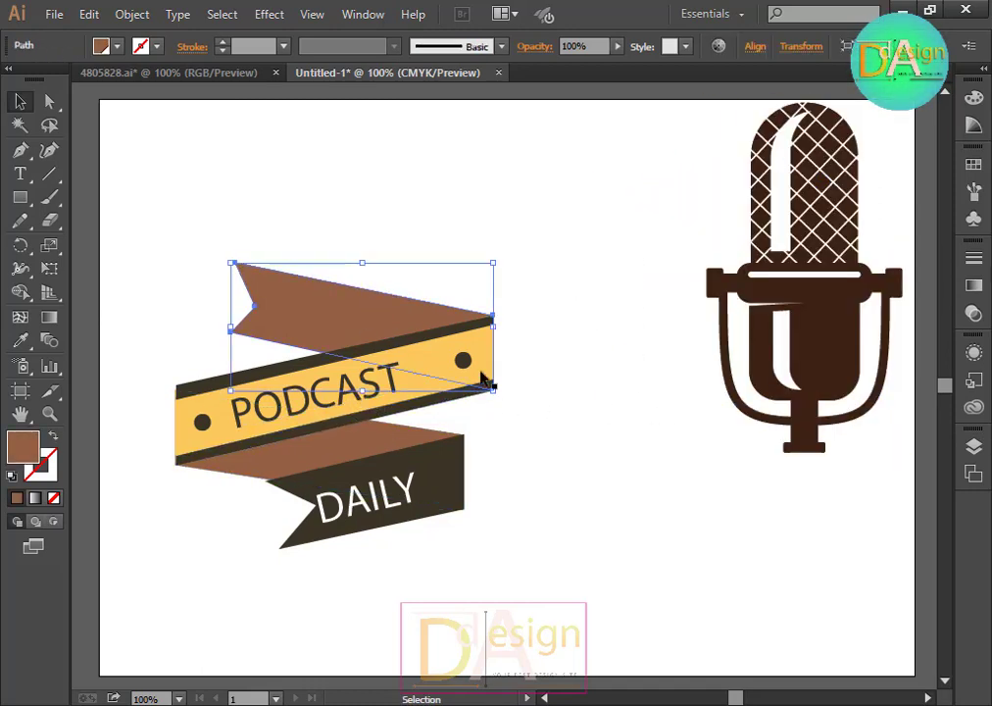
{"action": "left_click", "coordinate": [583, 410]}
{"action": "left_click", "coordinate": [380, 324]}
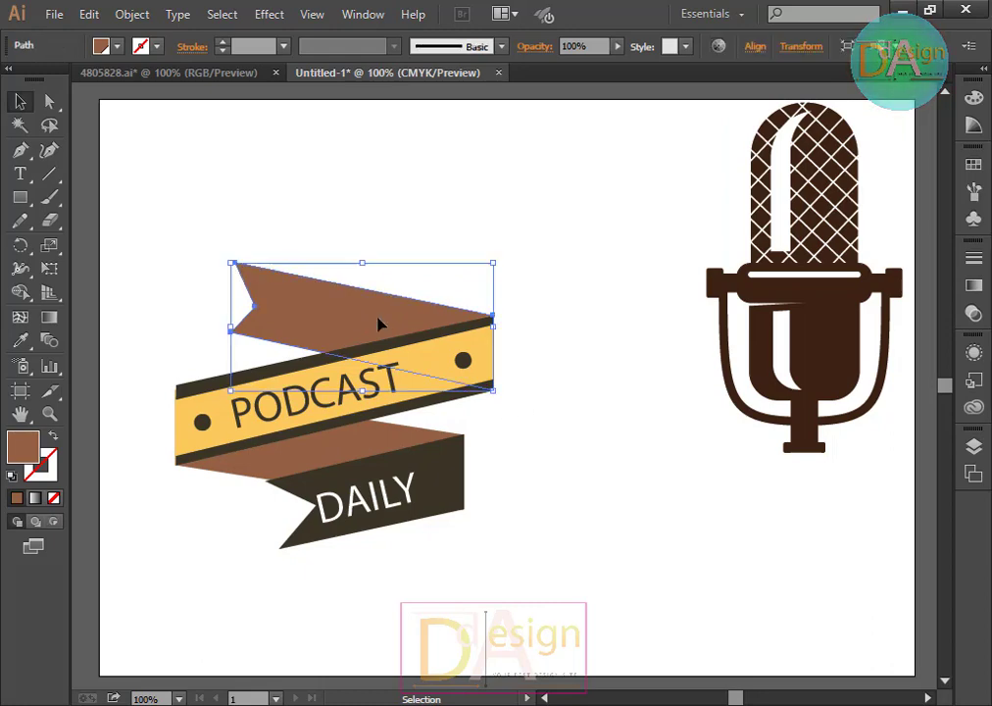
{"action": "left_click", "coordinate": [121, 48]}
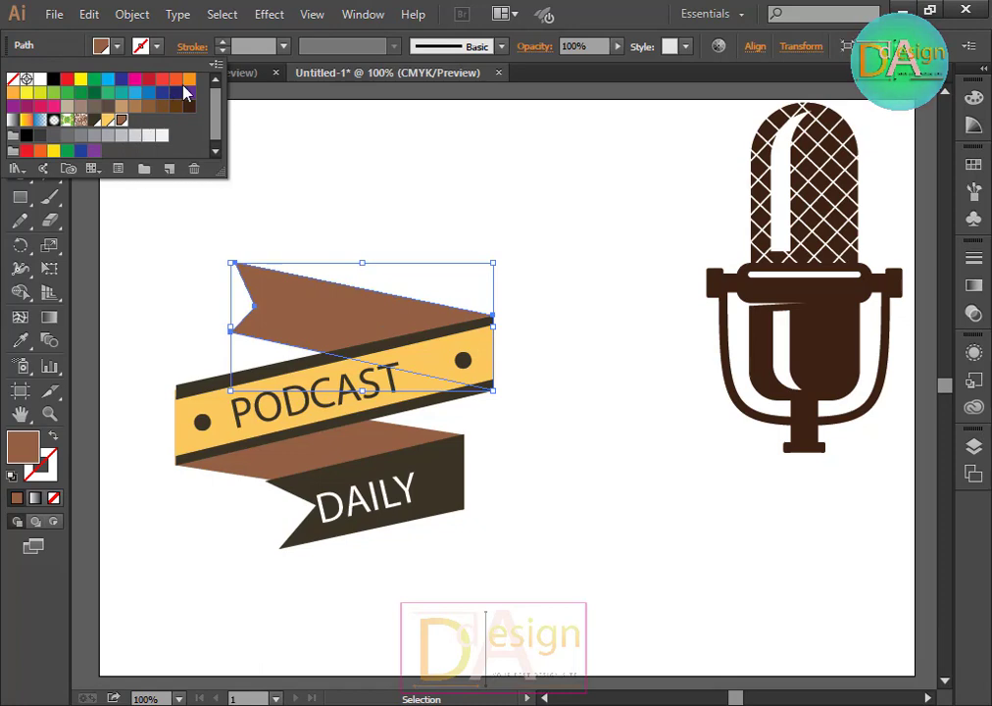
{"action": "left_click", "coordinate": [176, 80]}
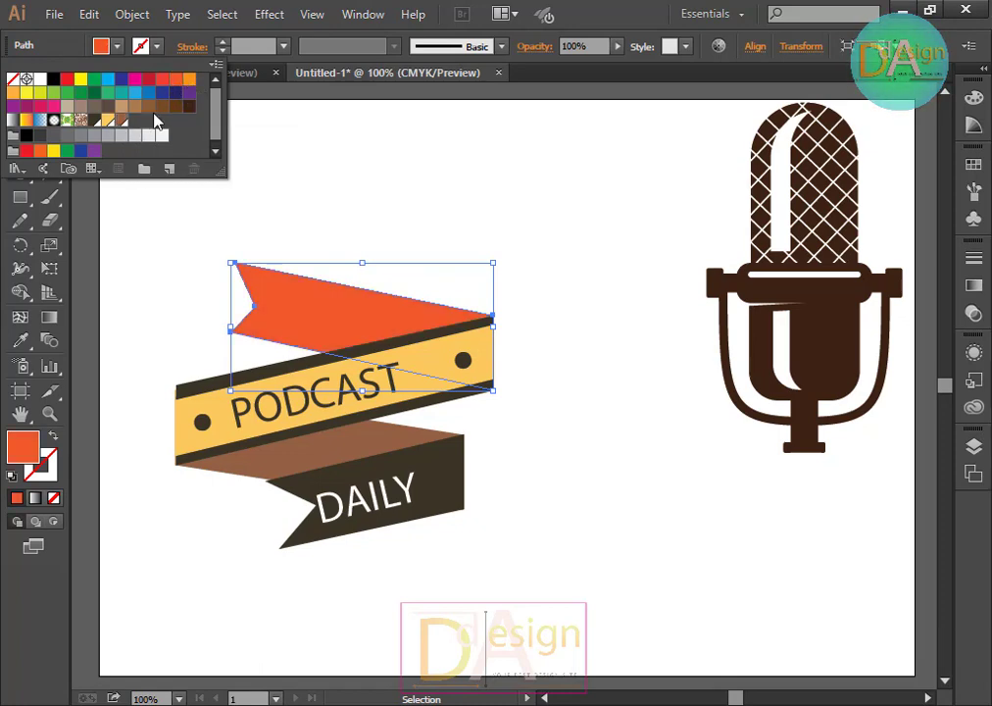
{"action": "left_click", "coordinate": [119, 124]}
{"action": "left_click", "coordinate": [107, 120]}
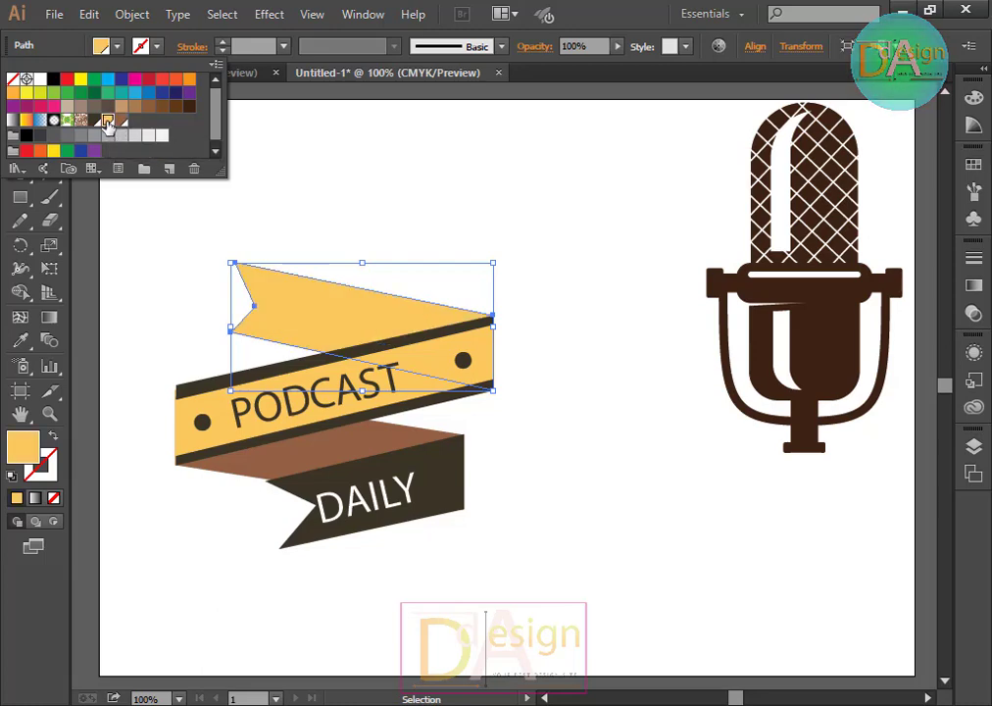
{"action": "left_click", "coordinate": [88, 126]}
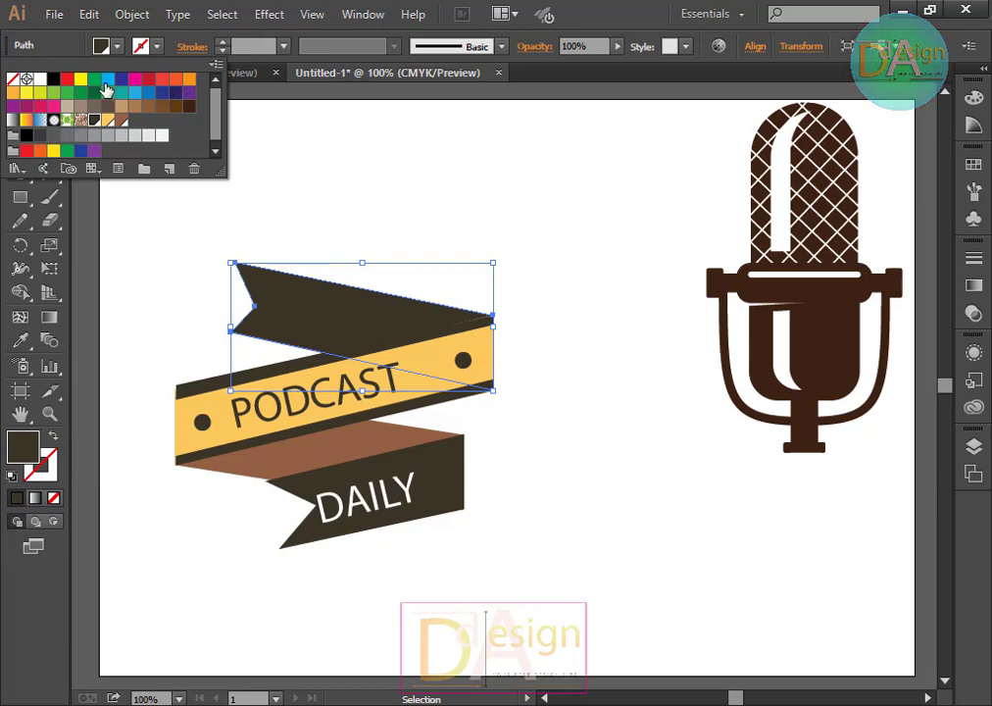
{"action": "left_click", "coordinate": [189, 81]}
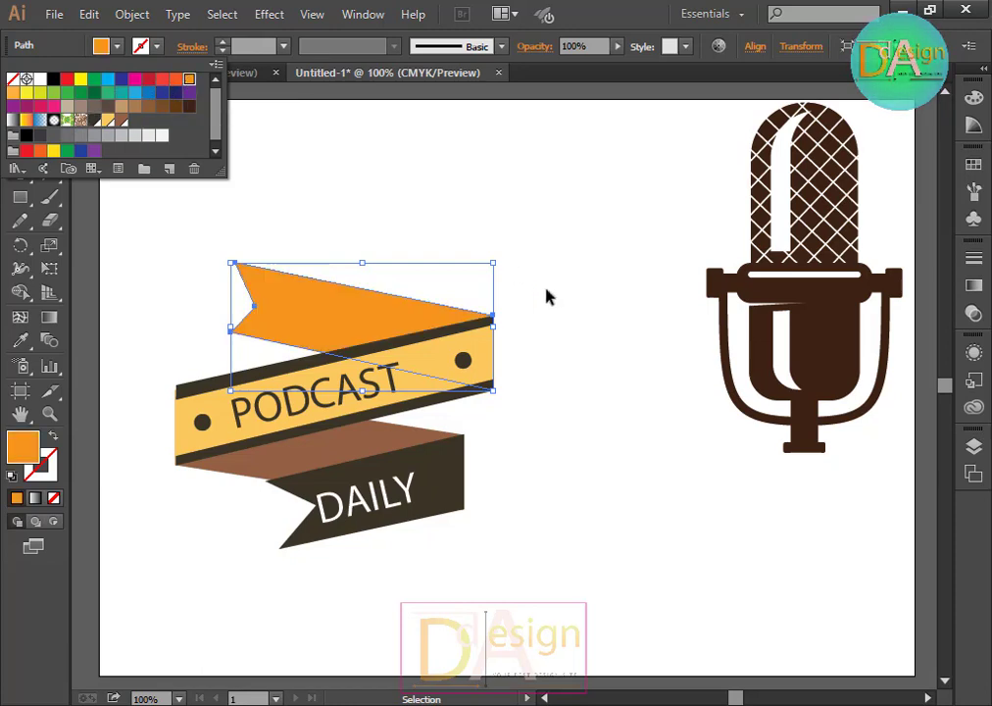
{"action": "left_click", "coordinate": [582, 389]}
{"action": "left_click", "coordinate": [582, 389]}
Step: Fill the ribbon's lower brown fold with the same orange using the Eyedropper tool
{"action": "left_click", "coordinate": [341, 445]}
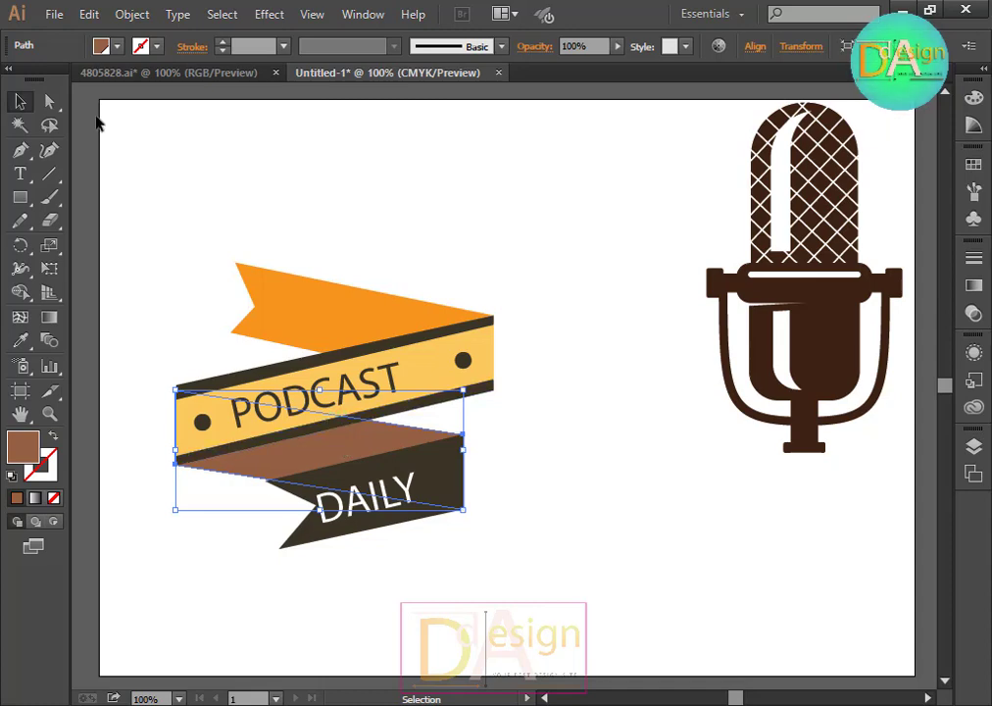
{"action": "left_click", "coordinate": [20, 340]}
{"action": "left_click", "coordinate": [354, 288]}
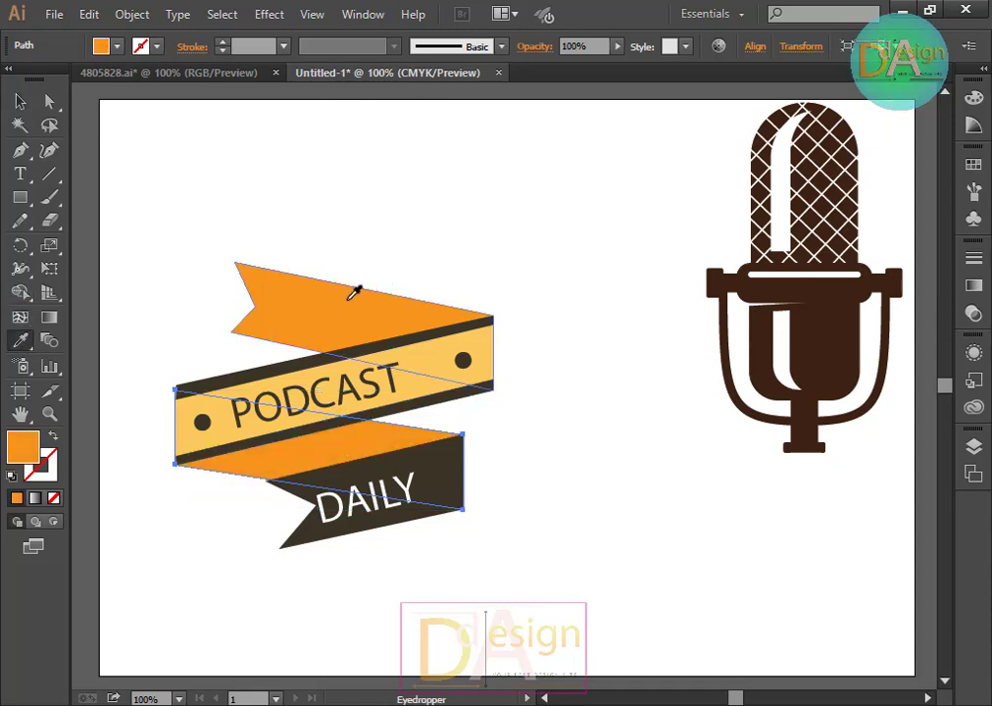
{"action": "left_click", "coordinate": [19, 101]}
{"action": "left_click", "coordinate": [359, 108]}
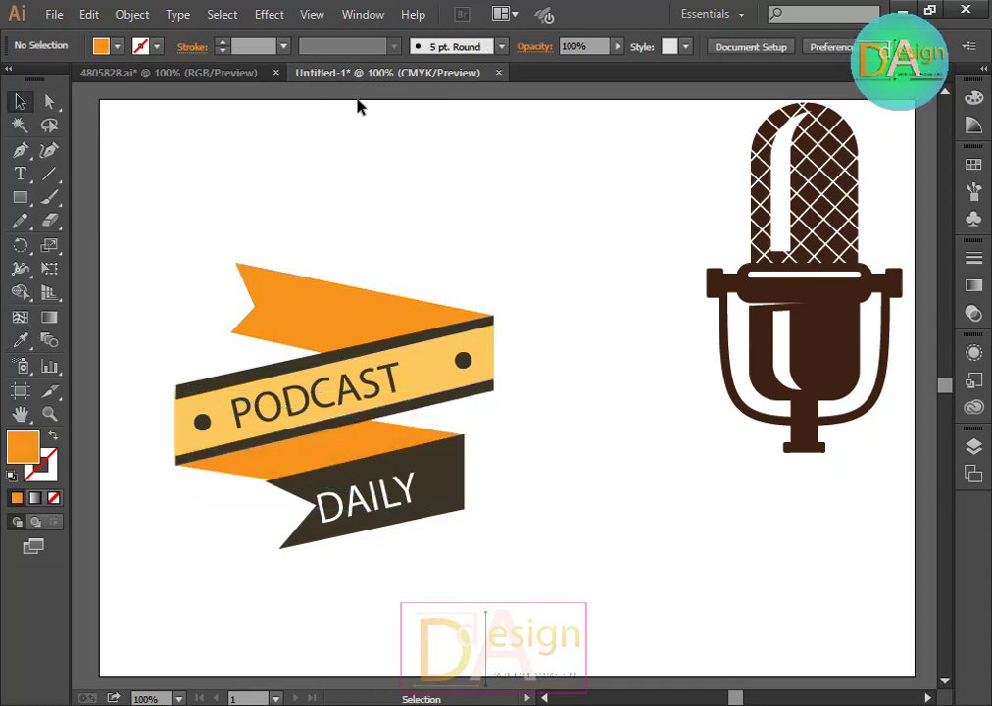
Step: Select the PODCAST banner group and ungroup it
{"action": "left_click", "coordinate": [448, 475]}
{"action": "left_click", "coordinate": [547, 466]}
{"action": "left_click", "coordinate": [452, 487]}
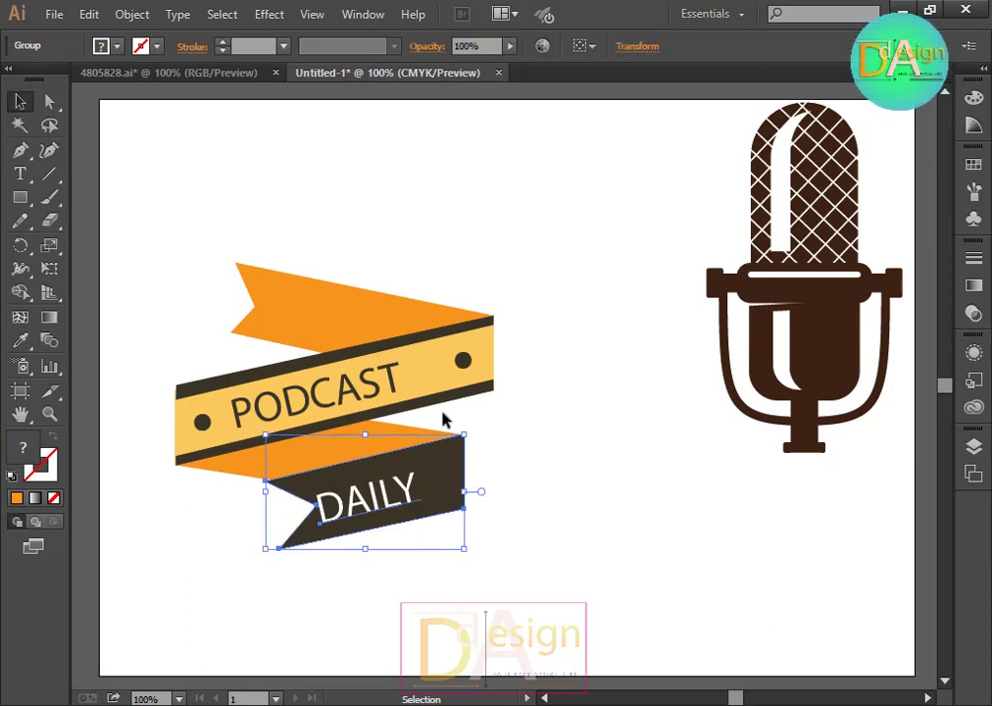
{"action": "left_click", "coordinate": [438, 410], "text": "shift"}
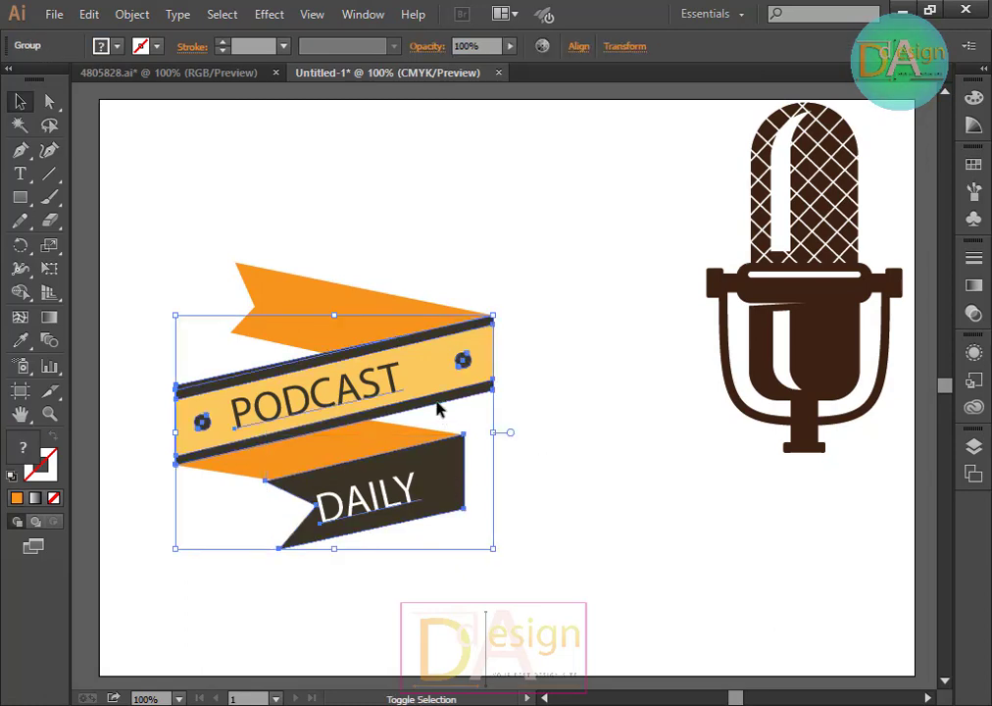
{"action": "left_click", "coordinate": [542, 450]}
{"action": "right_click", "coordinate": [410, 392]}
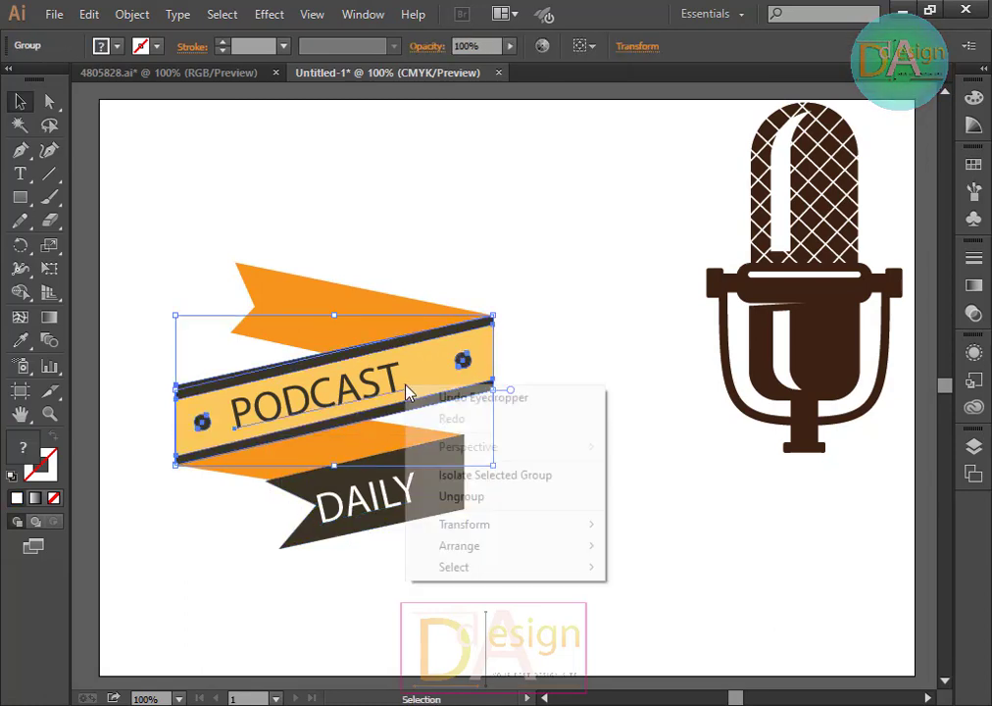
{"action": "left_click", "coordinate": [507, 496]}
{"action": "left_click", "coordinate": [494, 463]}
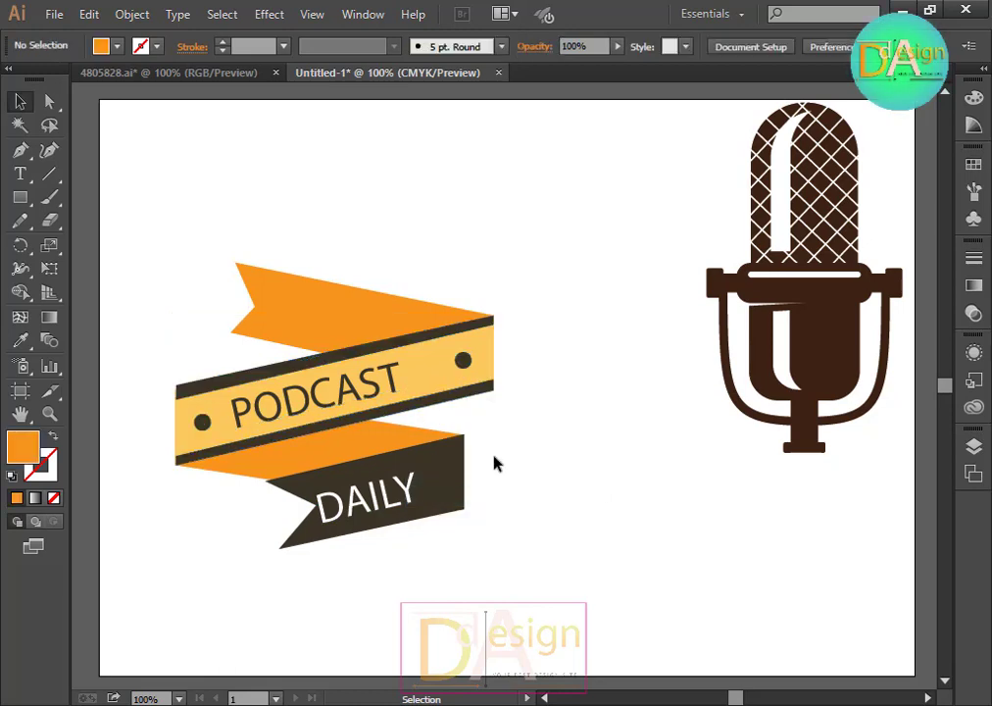
Step: Select both dots, the upper dark stripe and the DAILY ribbon, and group them
{"action": "left_click", "coordinate": [461, 361]}
{"action": "left_click", "coordinate": [201, 420], "text": "shift"}
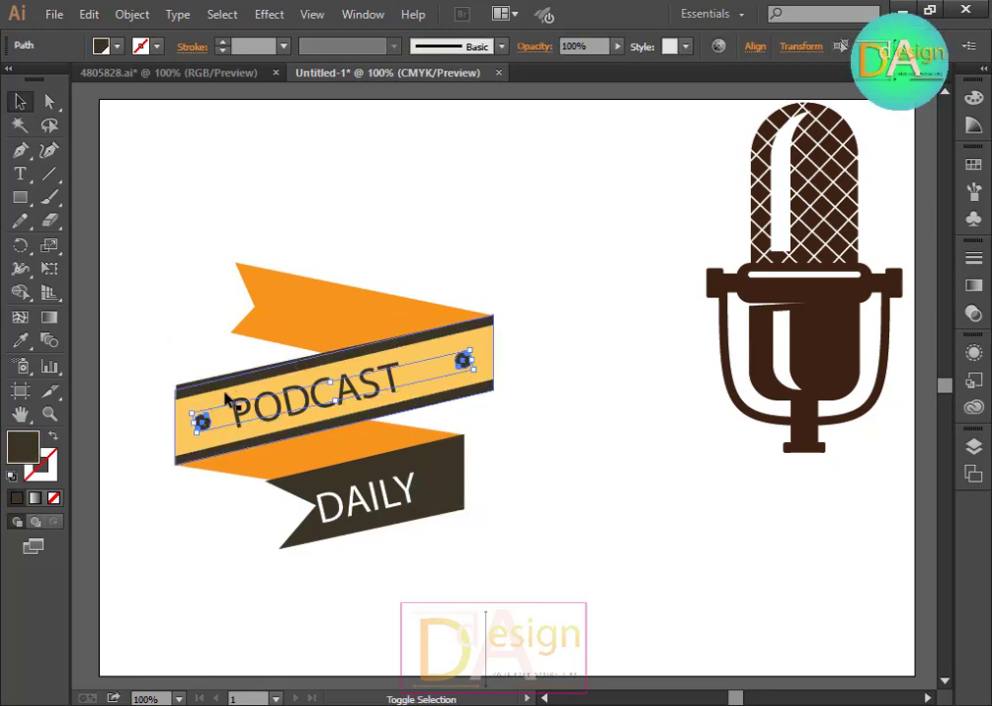
{"action": "left_click", "coordinate": [253, 380], "text": "shift"}
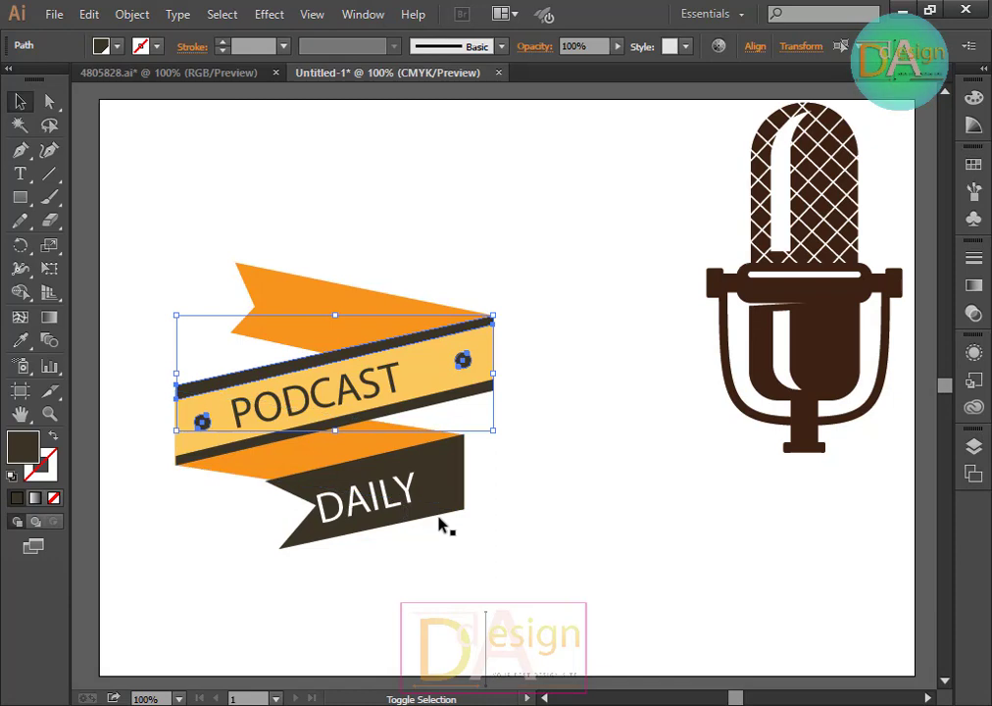
{"action": "left_click", "coordinate": [443, 517], "text": "shift"}
{"action": "key", "text": "ctrl+g"}
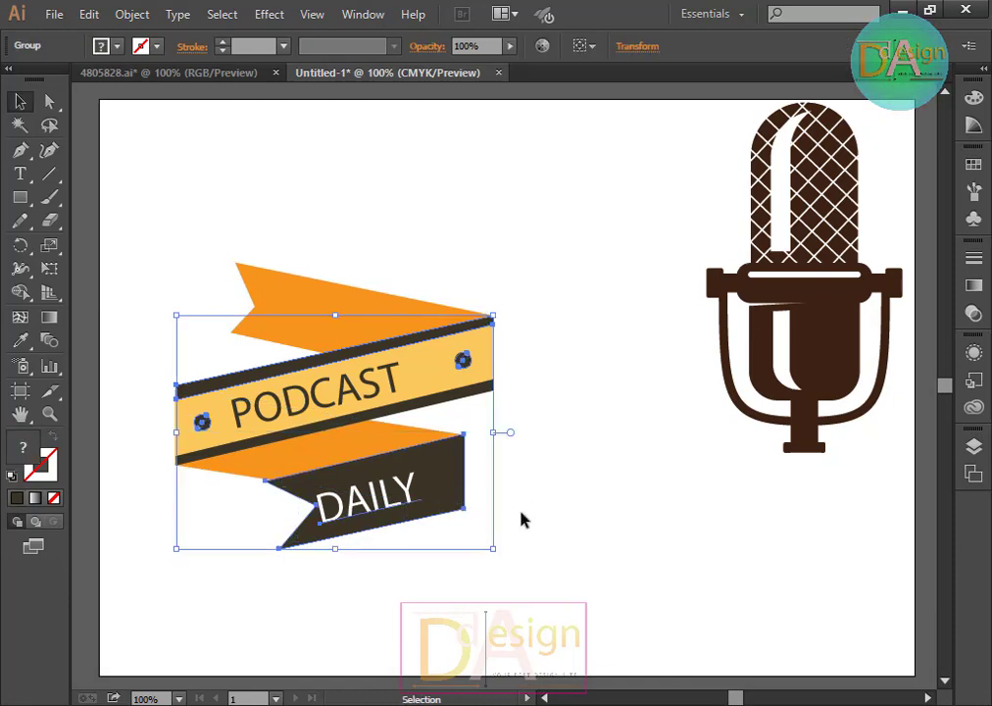
Step: Fill the new group with green
{"action": "left_click", "coordinate": [117, 46]}
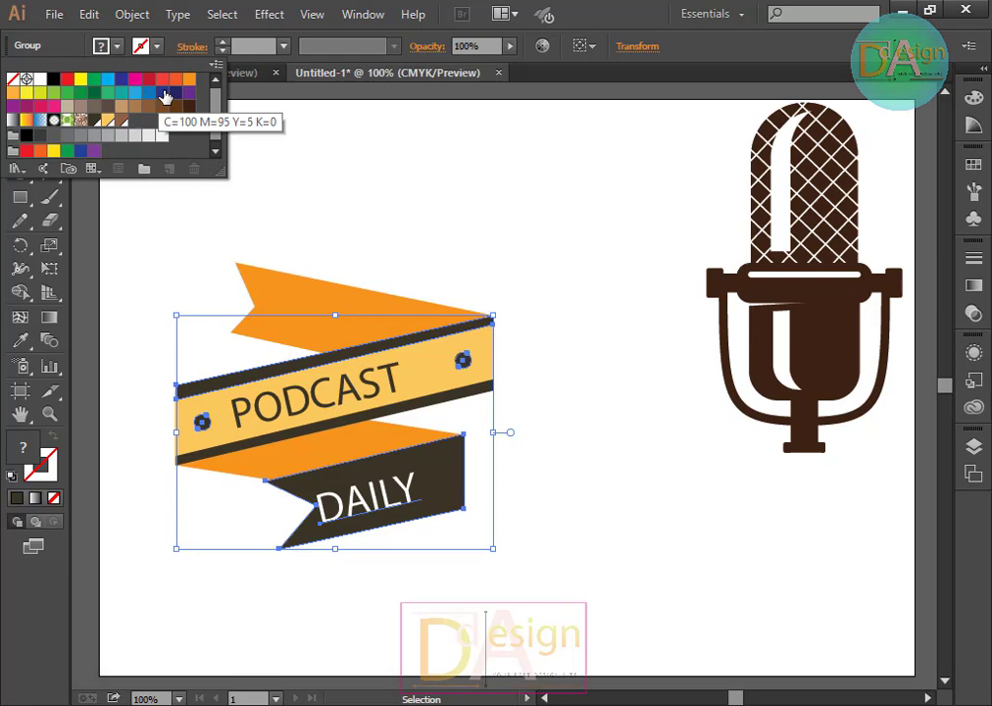
{"action": "left_click", "coordinate": [95, 93]}
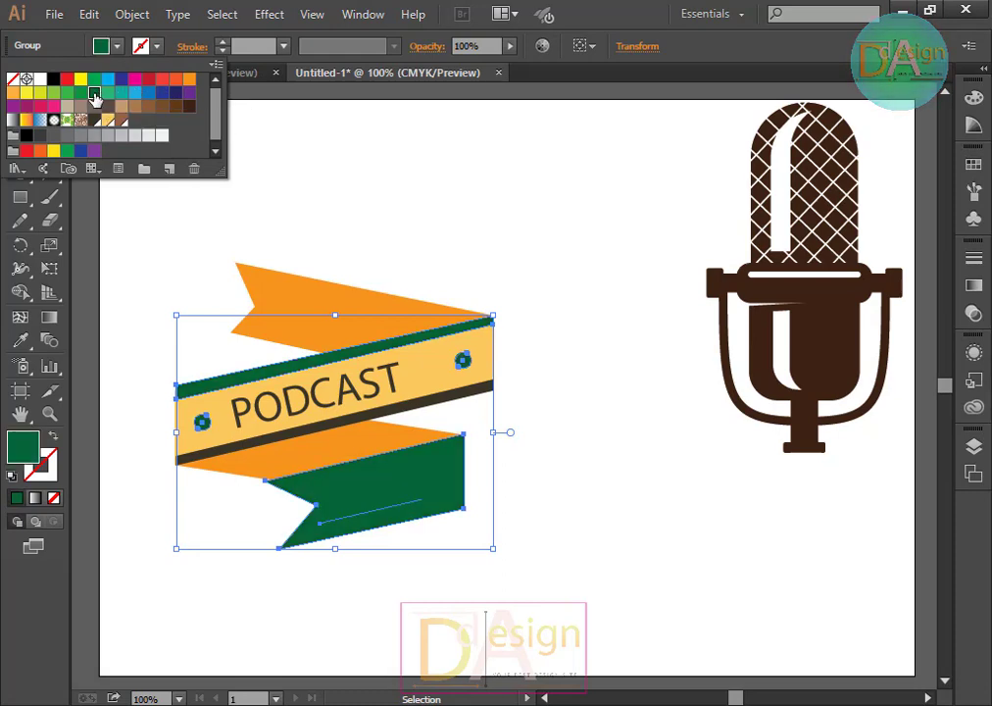
{"action": "left_click", "coordinate": [568, 341]}
Step: Add the lower dark stripe of the PODCAST band to the group
{"action": "left_click", "coordinate": [399, 408]}
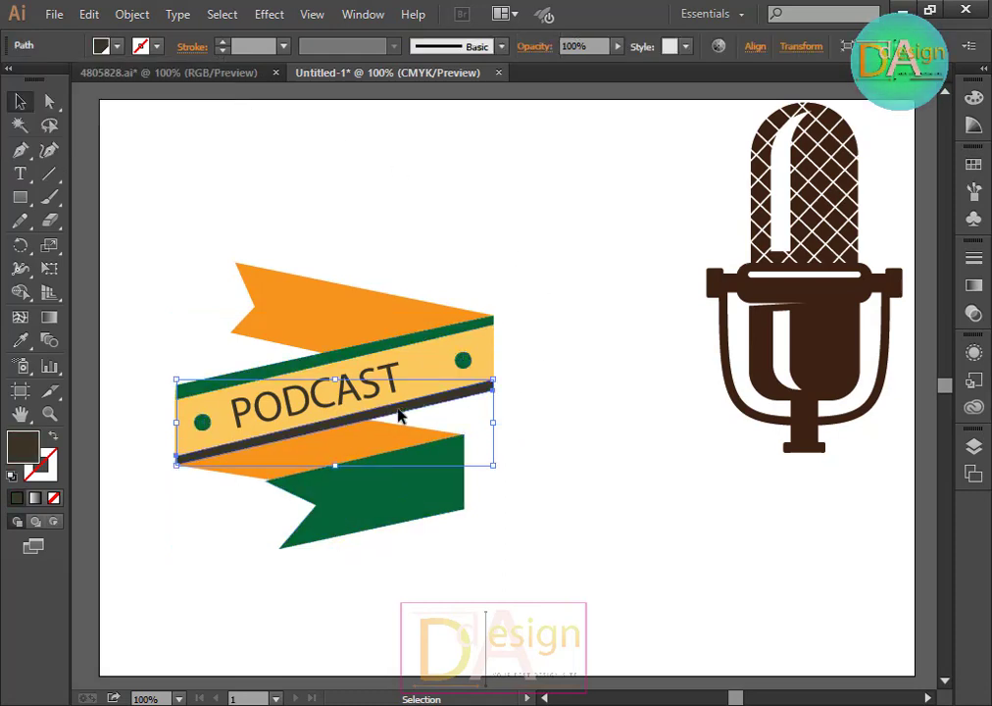
{"action": "left_click", "coordinate": [423, 496], "text": "shift"}
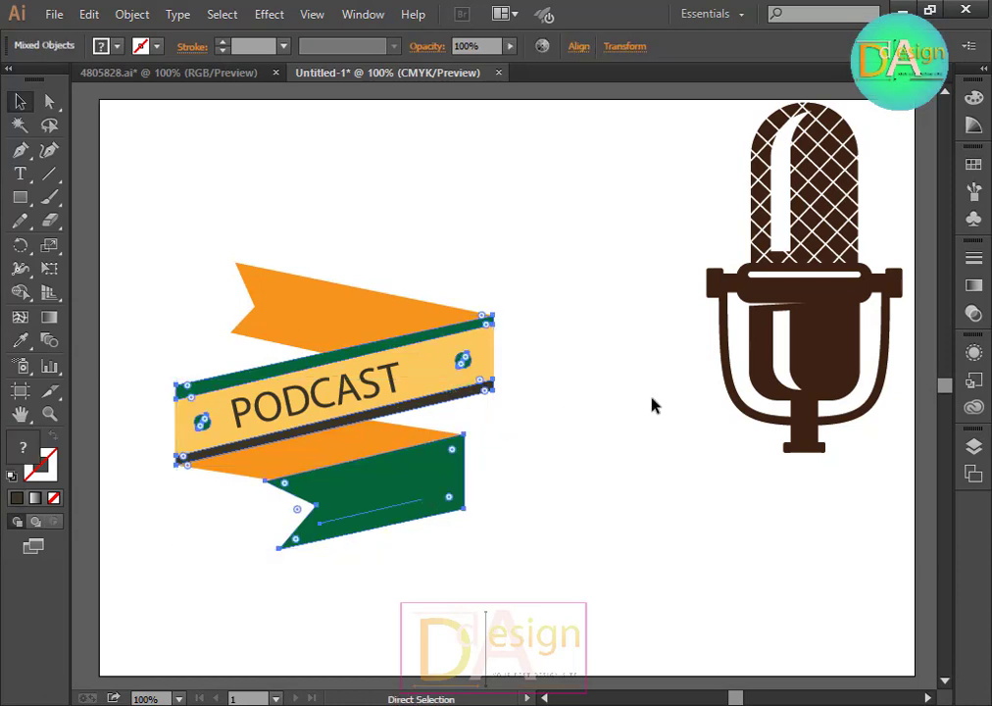
{"action": "key", "text": "ctrl+g"}
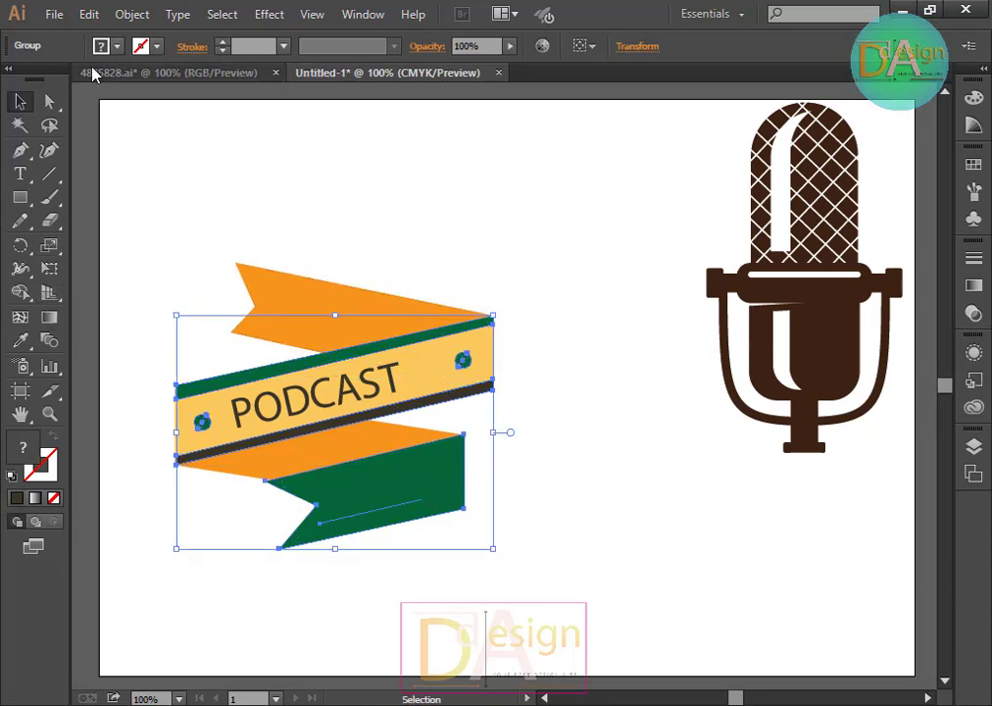
Step: Set the group's fill to red
{"action": "left_click", "coordinate": [117, 46]}
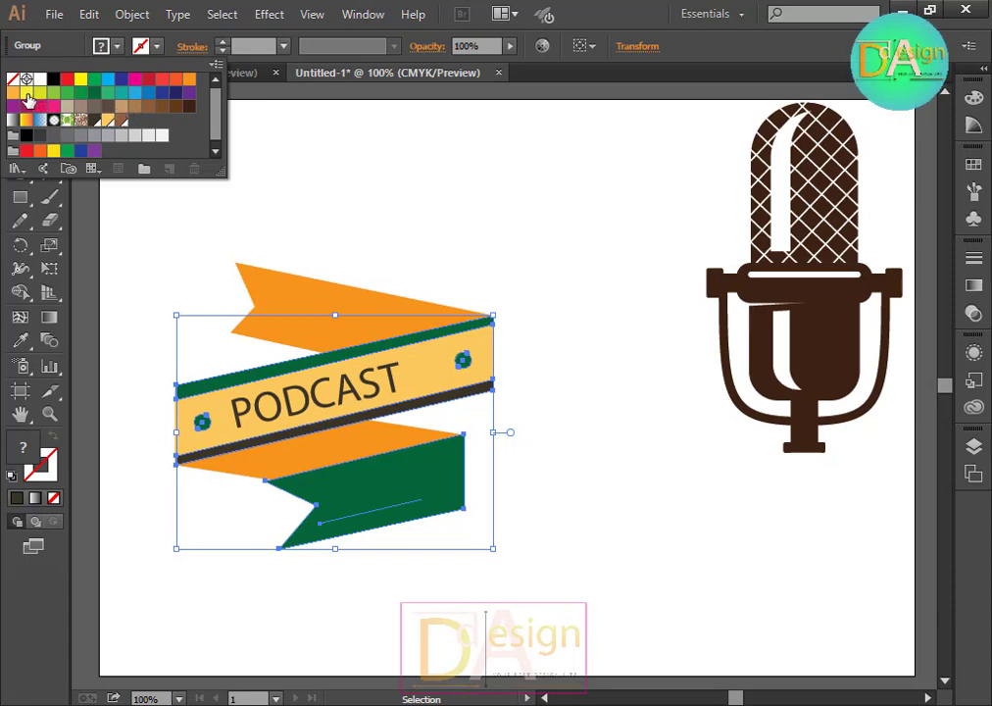
{"action": "left_click", "coordinate": [27, 95]}
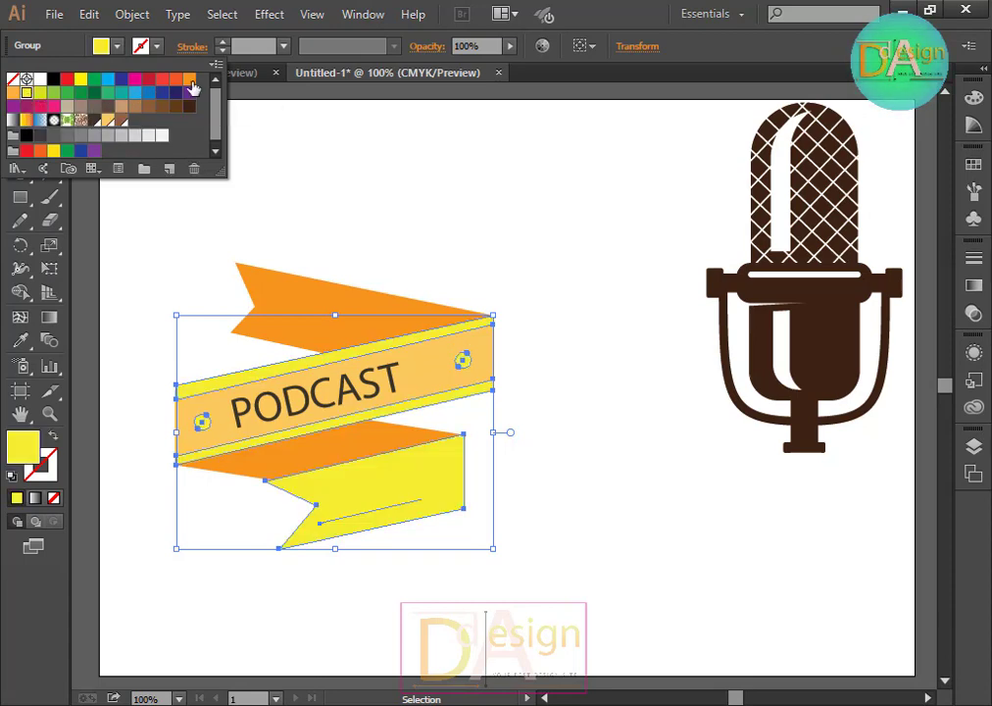
{"action": "left_click", "coordinate": [162, 79]}
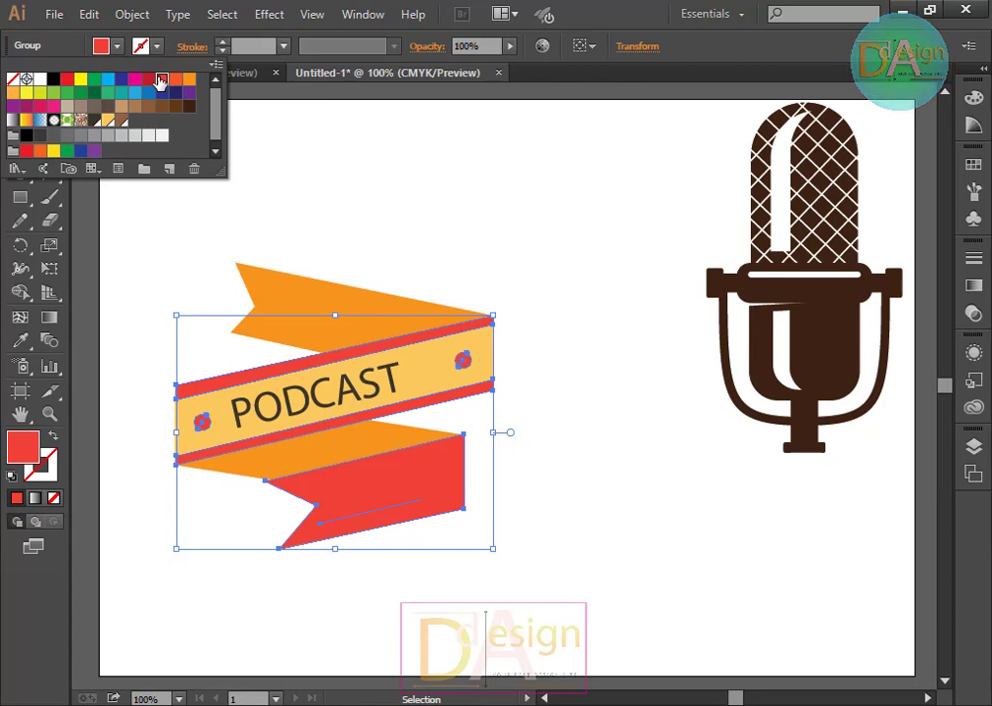
{"action": "left_click", "coordinate": [461, 114]}
{"action": "left_click", "coordinate": [607, 297]}
{"action": "left_click", "coordinate": [431, 383]}
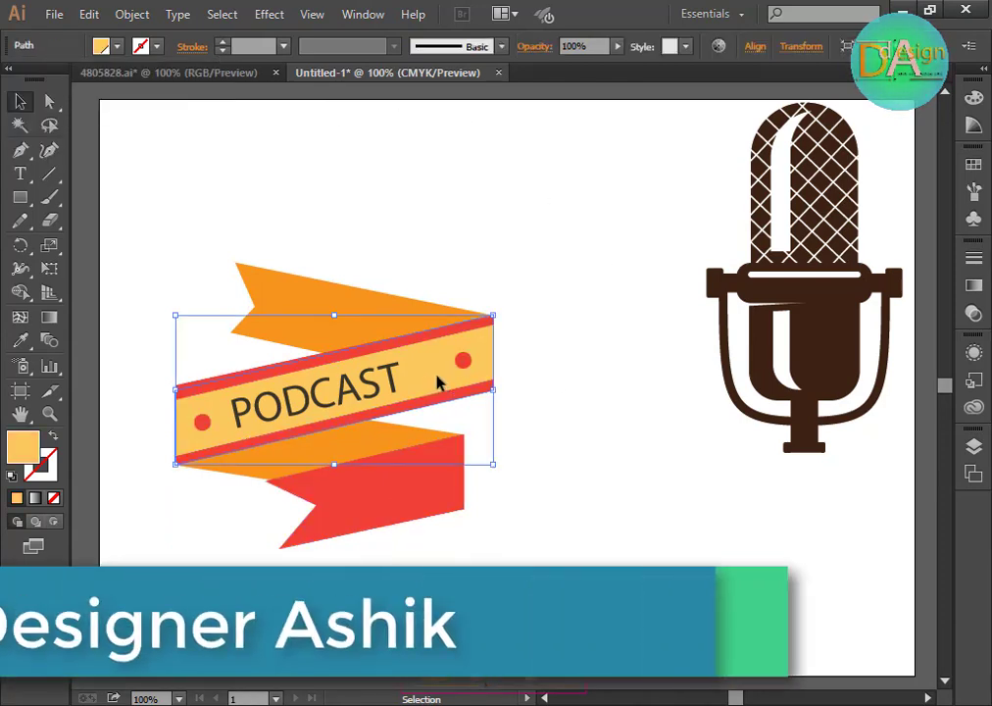
{"action": "left_click", "coordinate": [494, 386]}
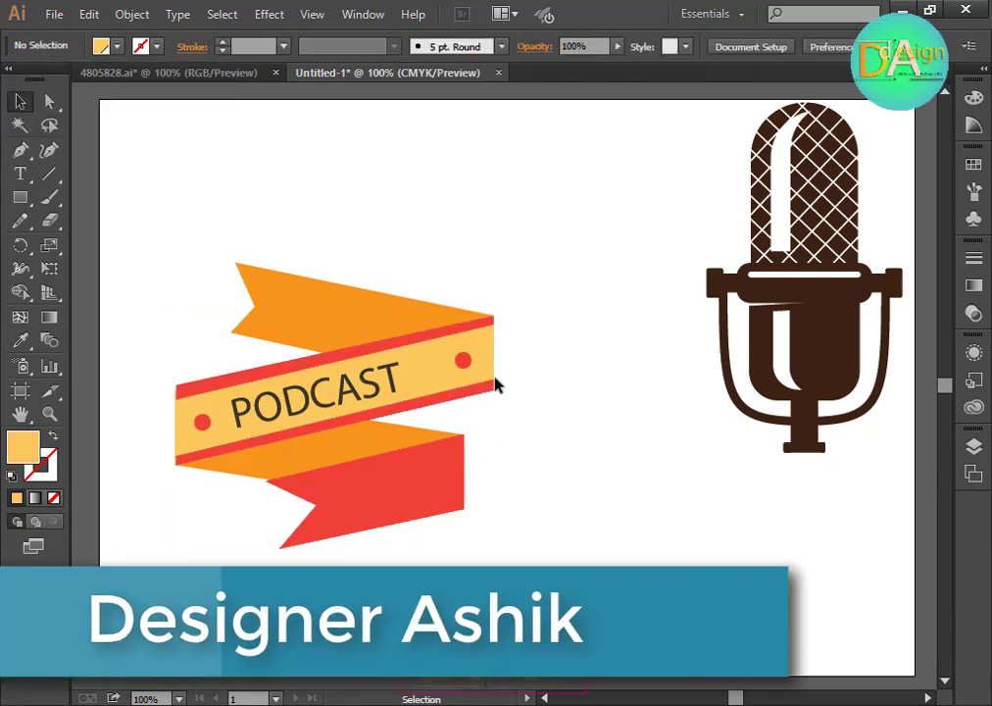
Step: Fill the middle of the PODCAST band with blue
{"action": "left_click", "coordinate": [433, 376]}
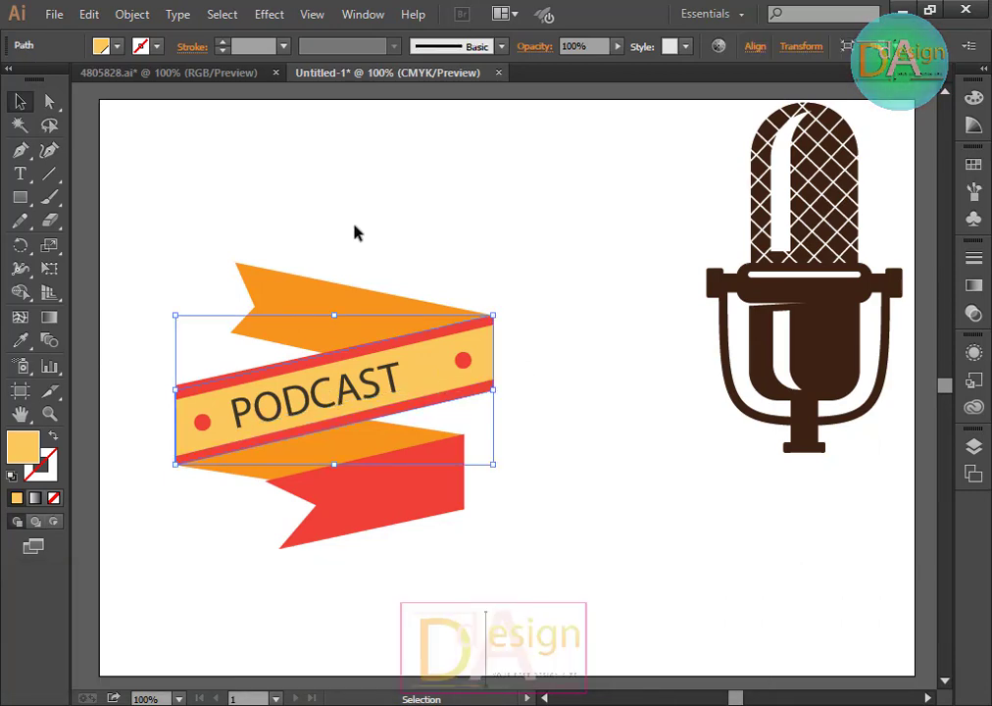
{"action": "left_click", "coordinate": [116, 46]}
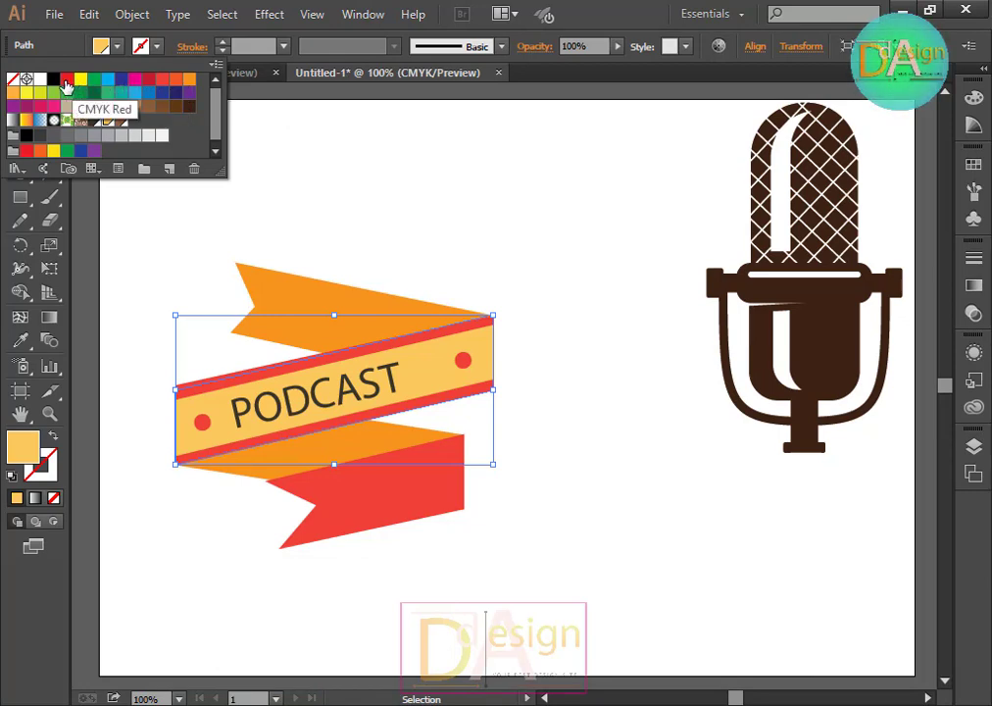
{"action": "left_click", "coordinate": [66, 82]}
{"action": "left_click", "coordinate": [94, 80]}
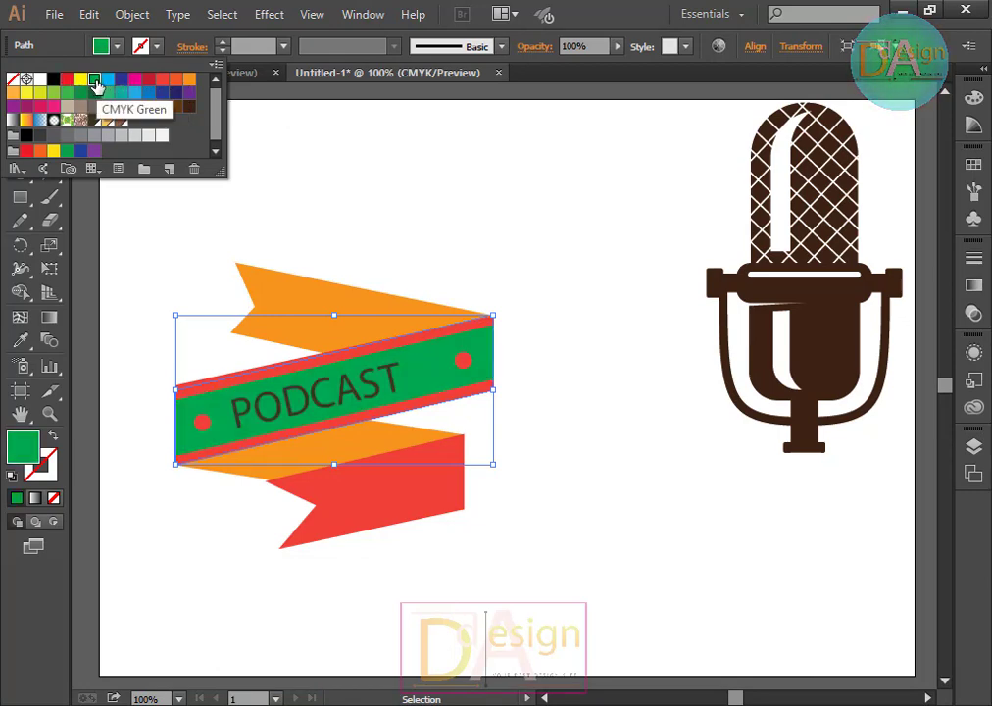
{"action": "left_click", "coordinate": [109, 80]}
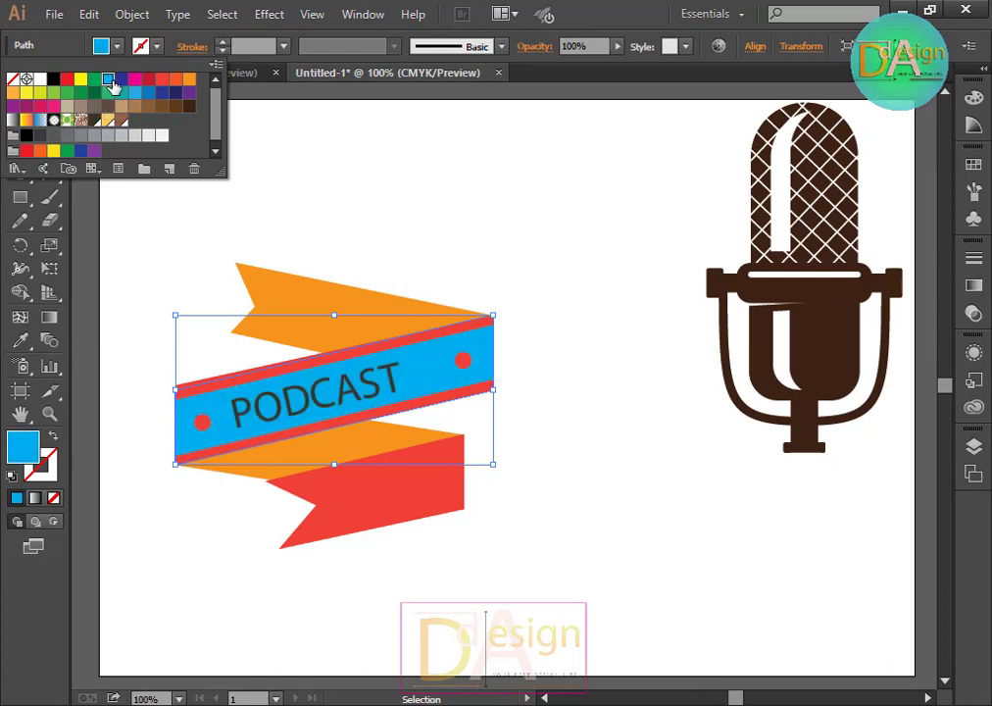
{"action": "left_click", "coordinate": [512, 165]}
{"action": "left_click", "coordinate": [545, 340]}
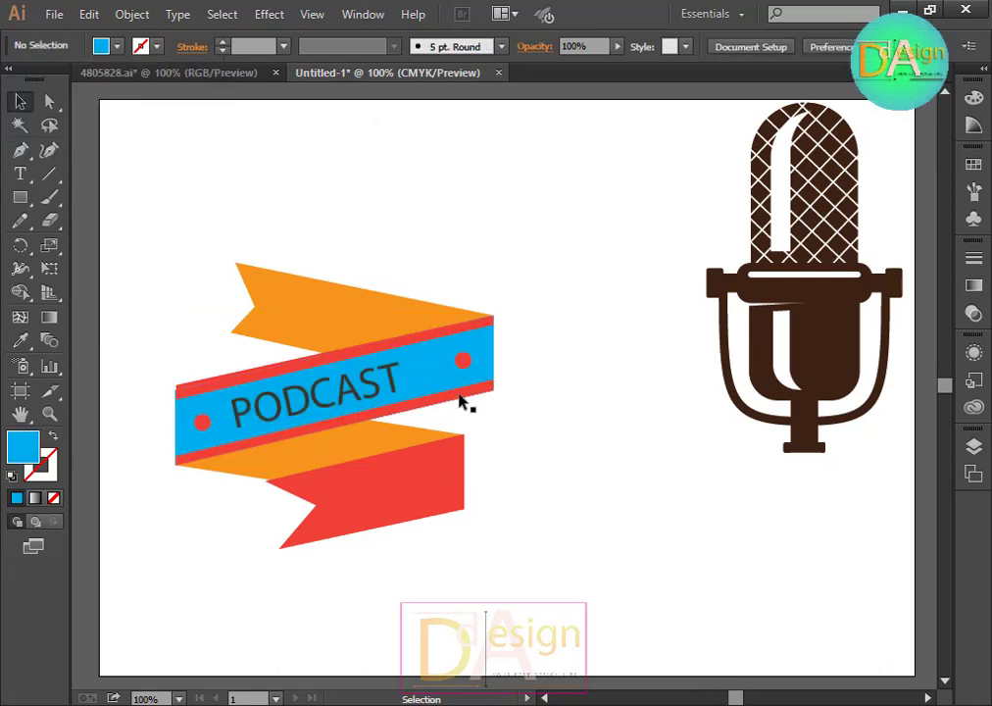
Step: Replace the ribbon text PODCAST with SHA SOUND
{"action": "left_click", "coordinate": [367, 385]}
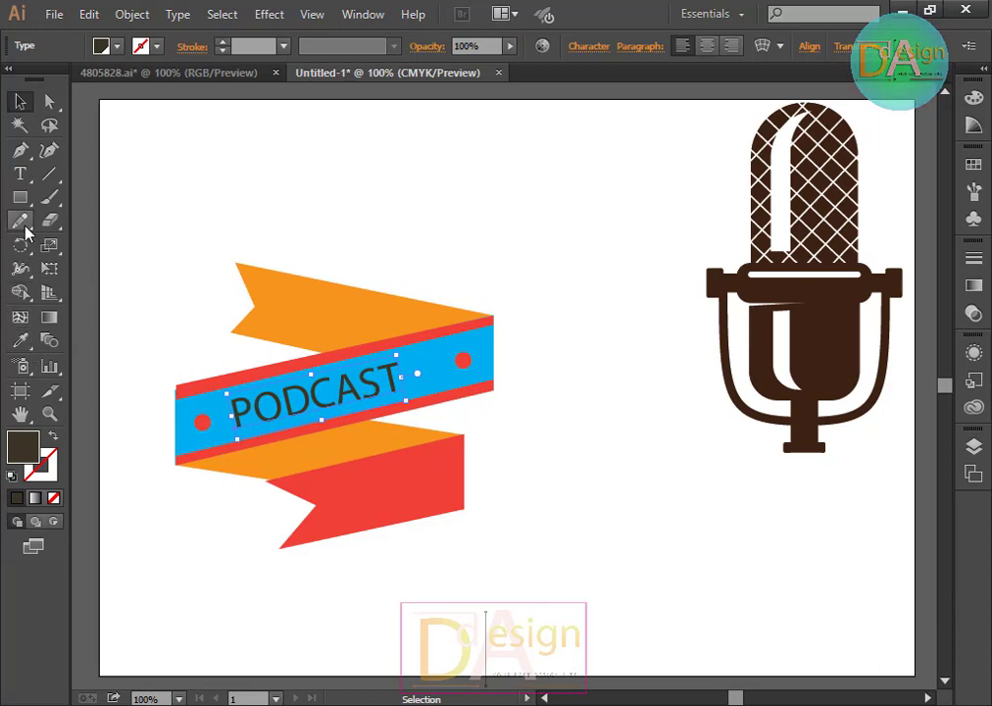
{"action": "left_click", "coordinate": [16, 176]}
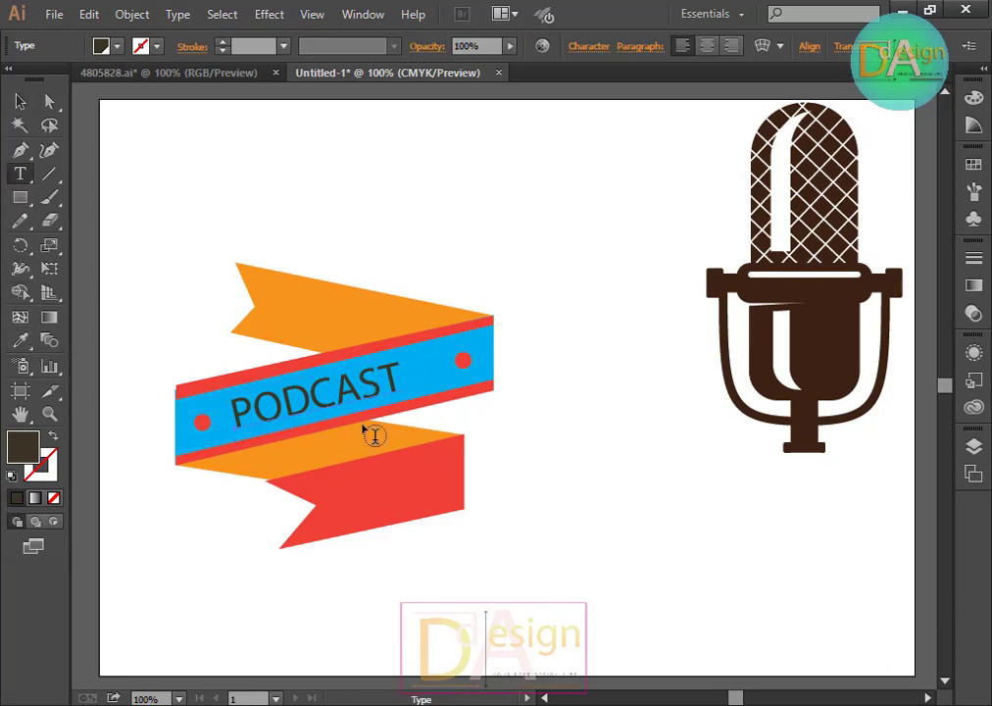
{"action": "left_click", "coordinate": [345, 385]}
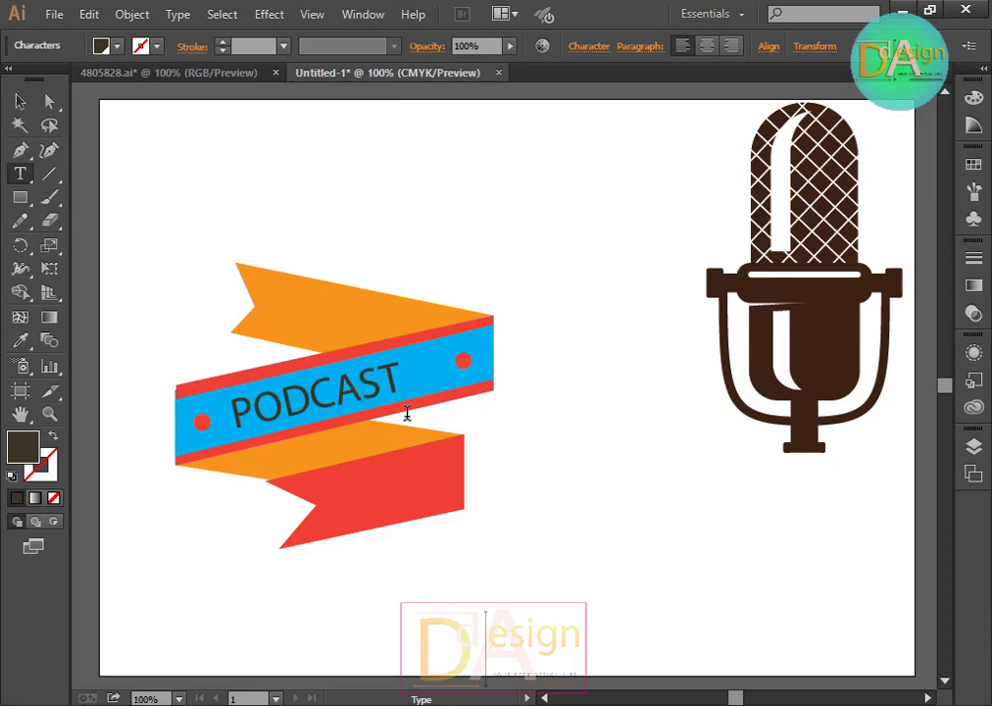
{"action": "key", "text": "BackSpace"}
{"action": "key", "text": "BackSpace"}
{"action": "key", "text": "BackSpace"}
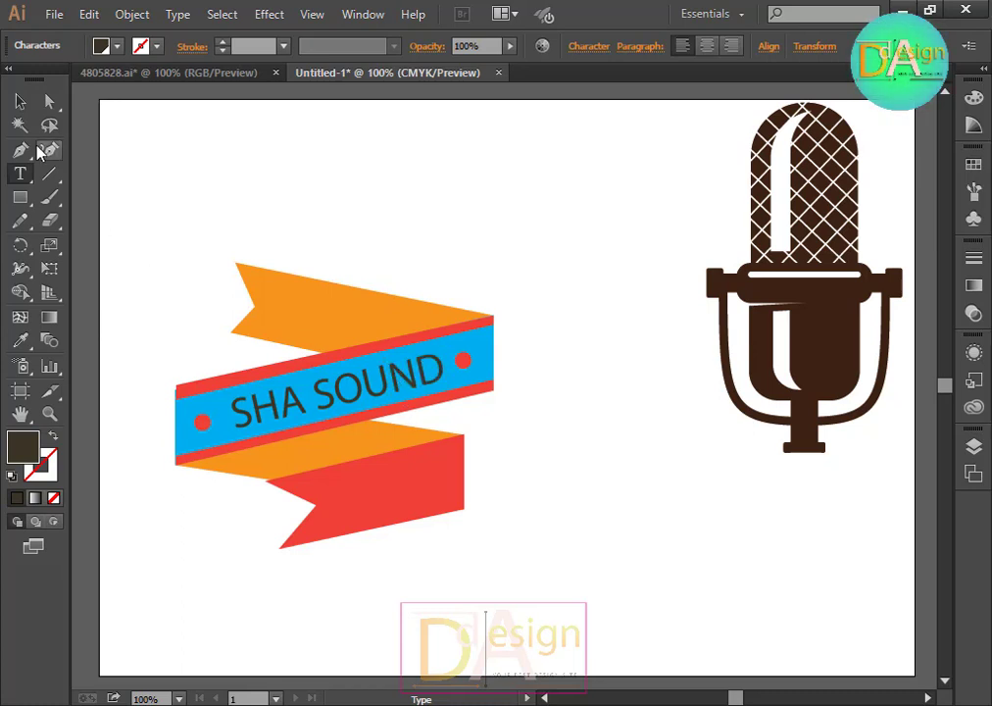
Step: Try the Blackoak Std font on the SHA SOUND text and undo it
{"action": "left_click", "coordinate": [19, 101]}
{"action": "left_click", "coordinate": [580, 199]}
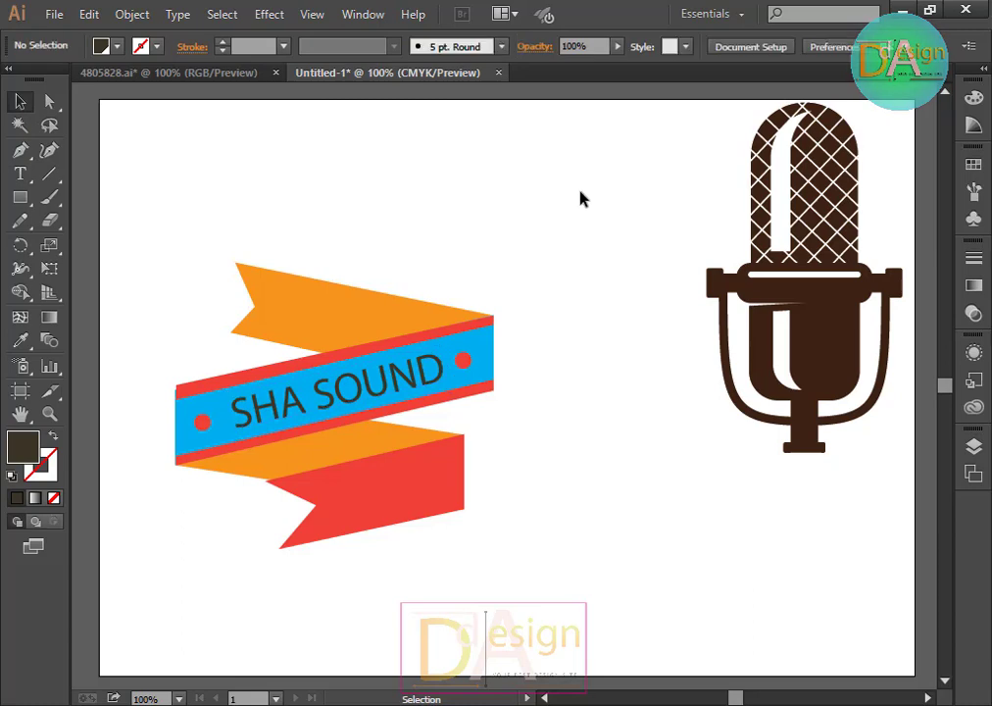
{"action": "left_click", "coordinate": [378, 355]}
{"action": "left_click", "coordinate": [589, 46]}
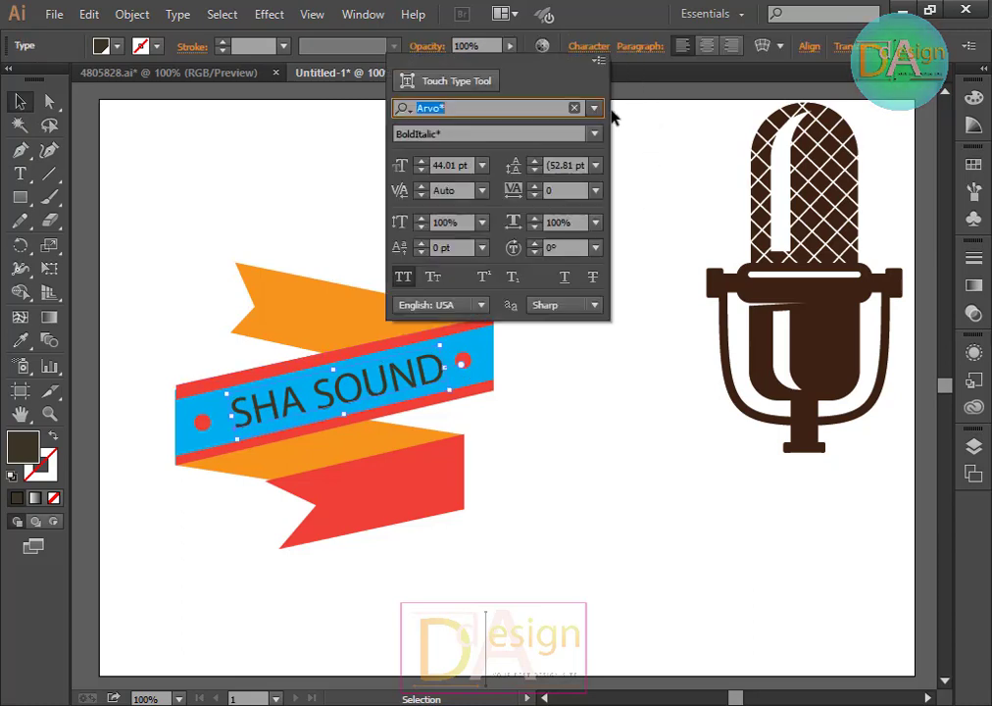
{"action": "left_click", "coordinate": [595, 108]}
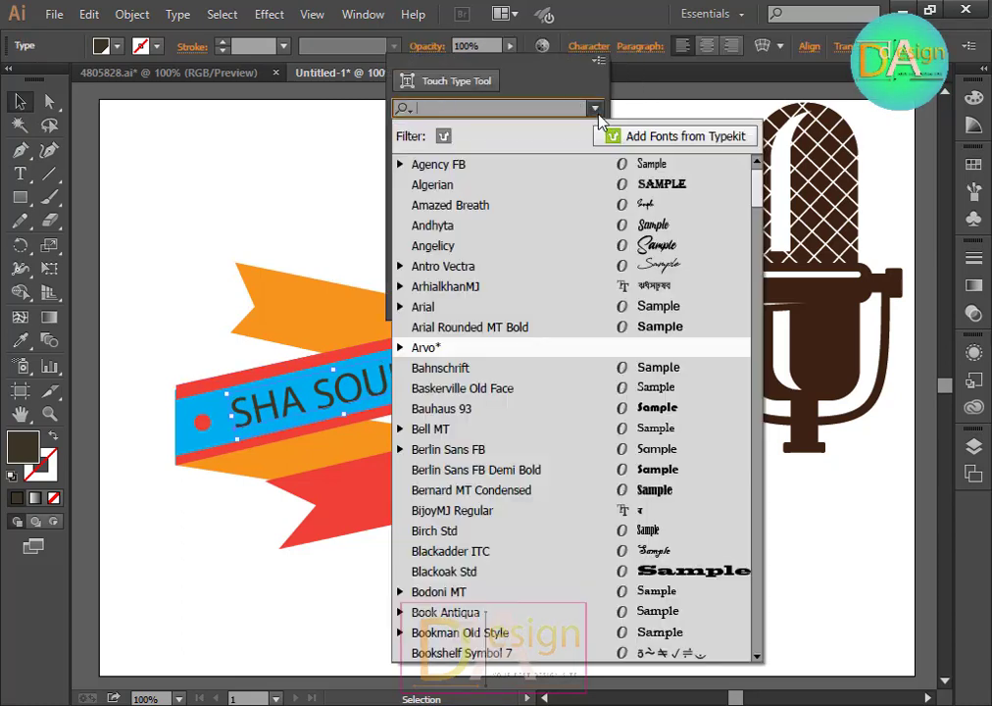
{"action": "scroll", "coordinate": [647, 451], "scroll_direction": "down", "scroll_amount": 2}
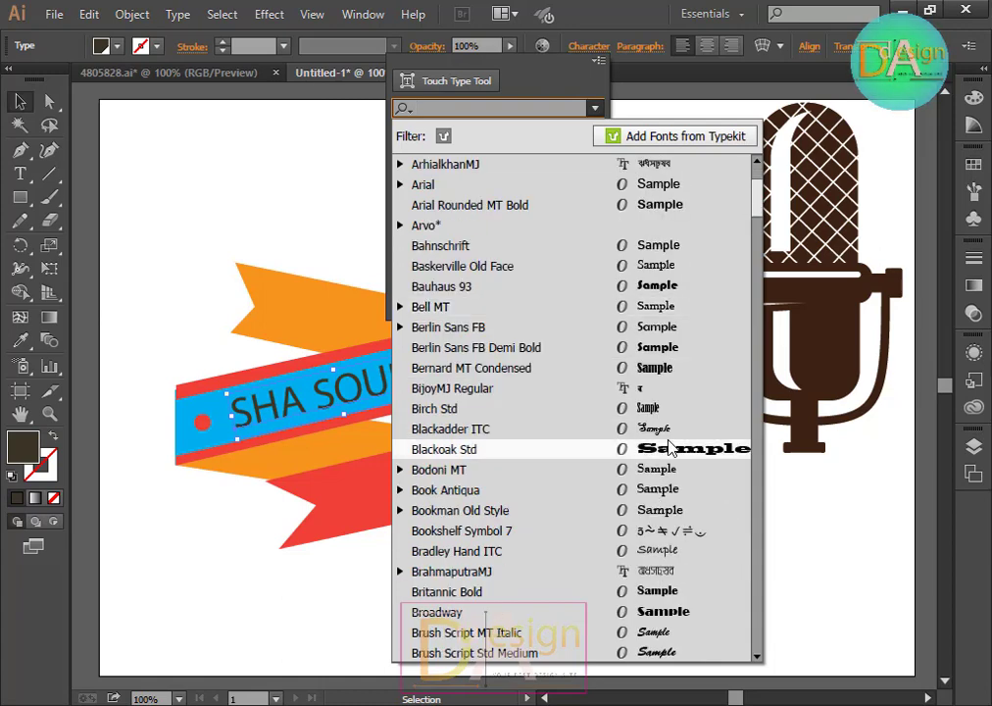
{"action": "left_click", "coordinate": [647, 449]}
{"action": "key", "text": "Escape"}
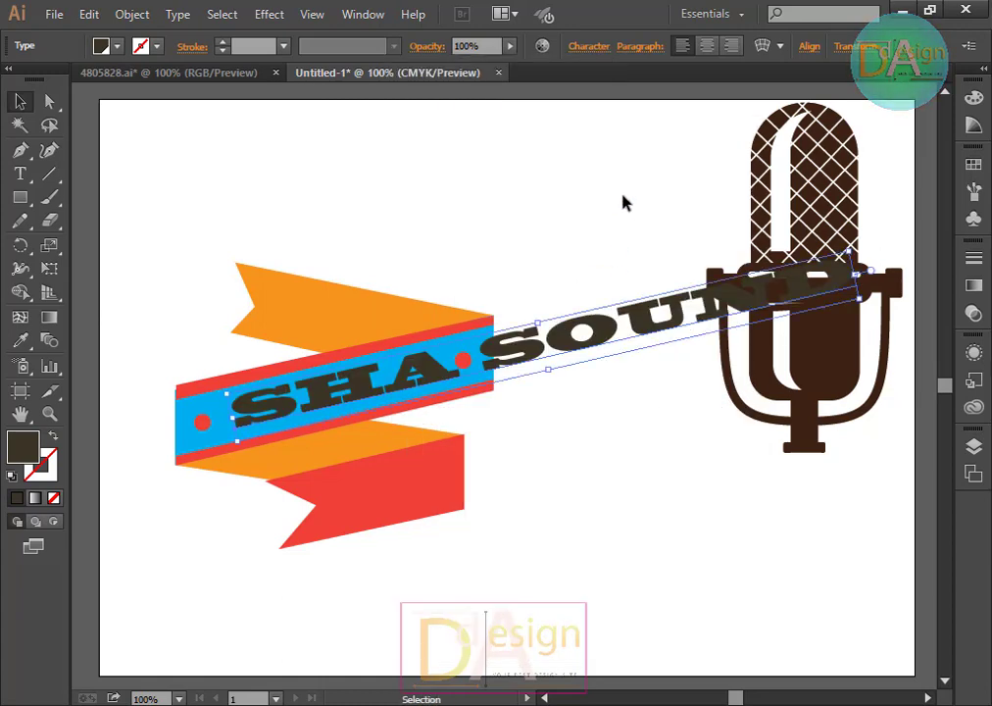
{"action": "key", "text": "ctrl+z"}
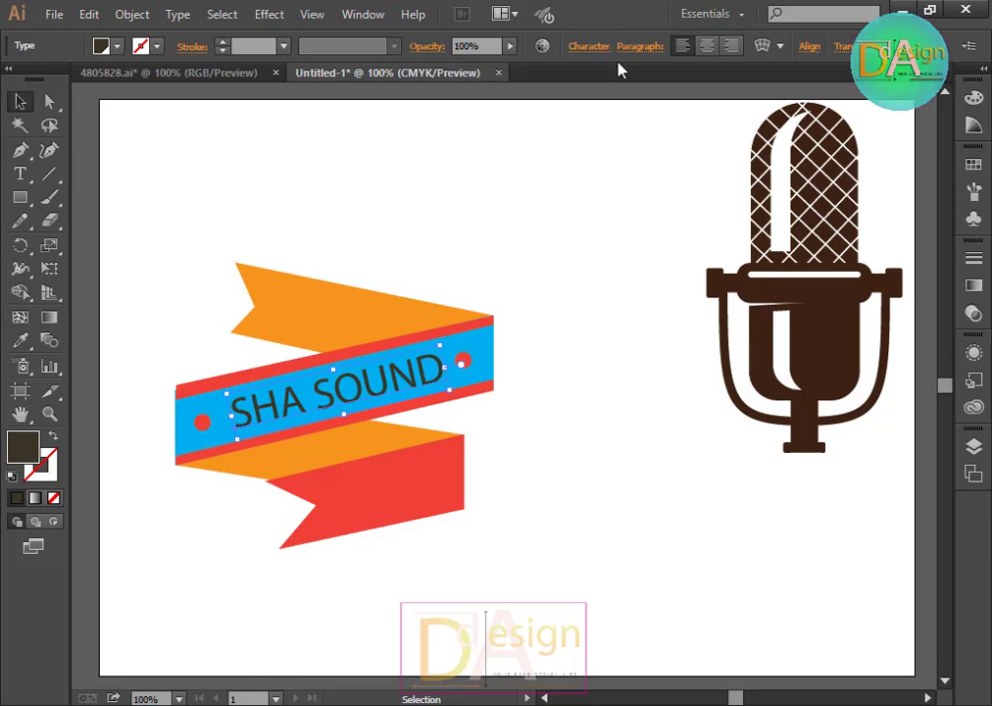
Step: Set the SHA SOUND text's font to Copperplate Gothic Bold
{"action": "left_click", "coordinate": [589, 46]}
{"action": "left_click", "coordinate": [595, 109]}
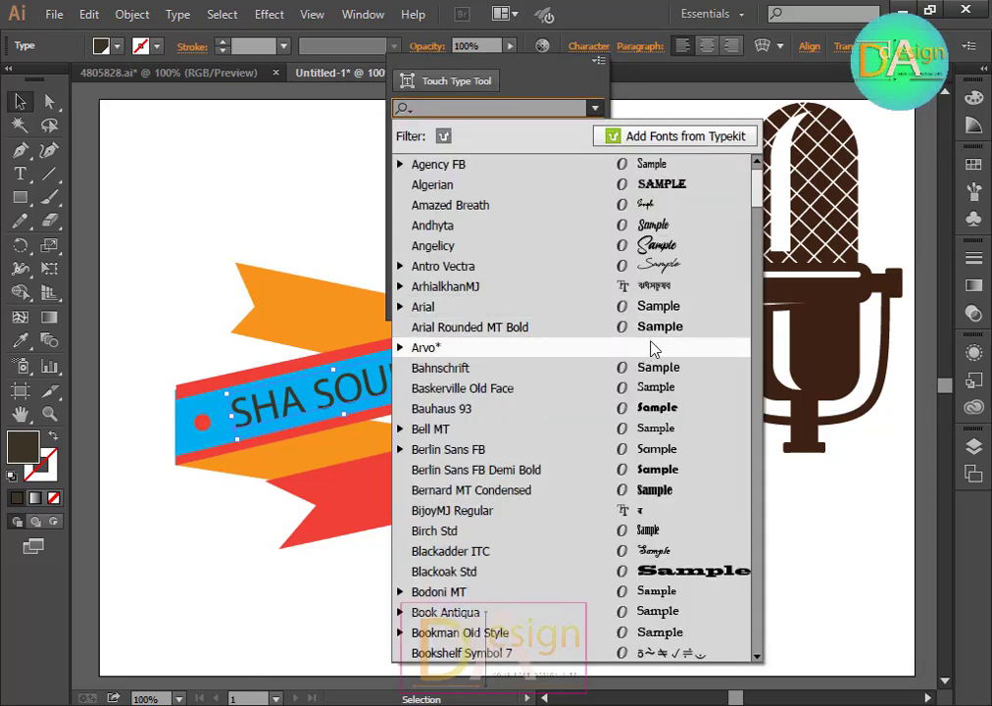
{"action": "scroll", "coordinate": [652, 350], "scroll_direction": "down", "scroll_amount": 15}
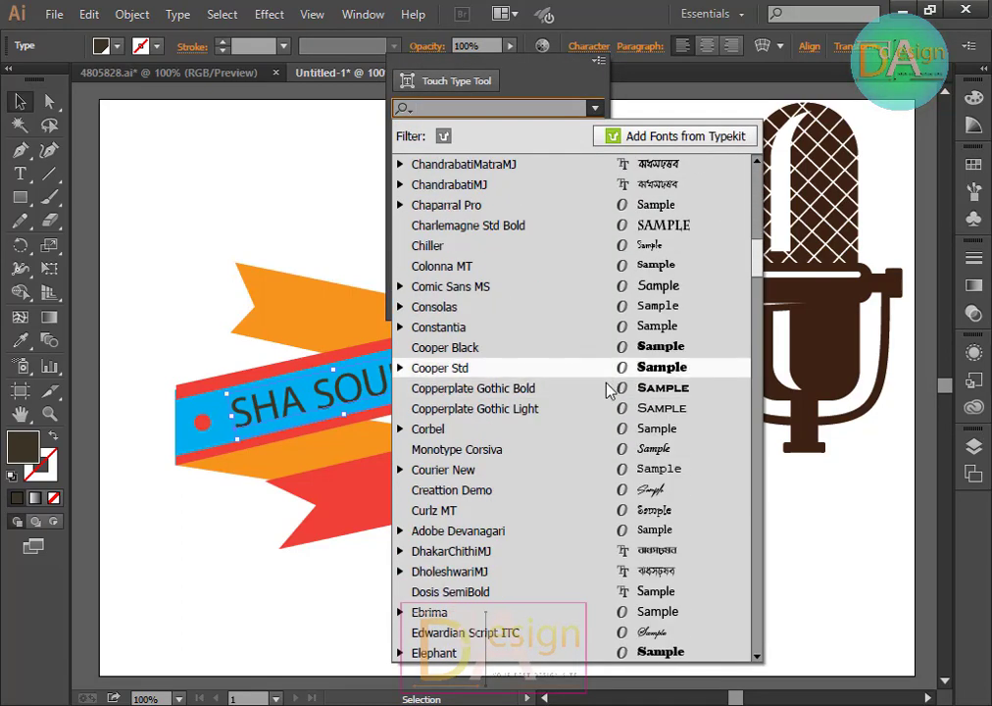
{"action": "left_click", "coordinate": [608, 390]}
{"action": "key", "text": "Escape"}
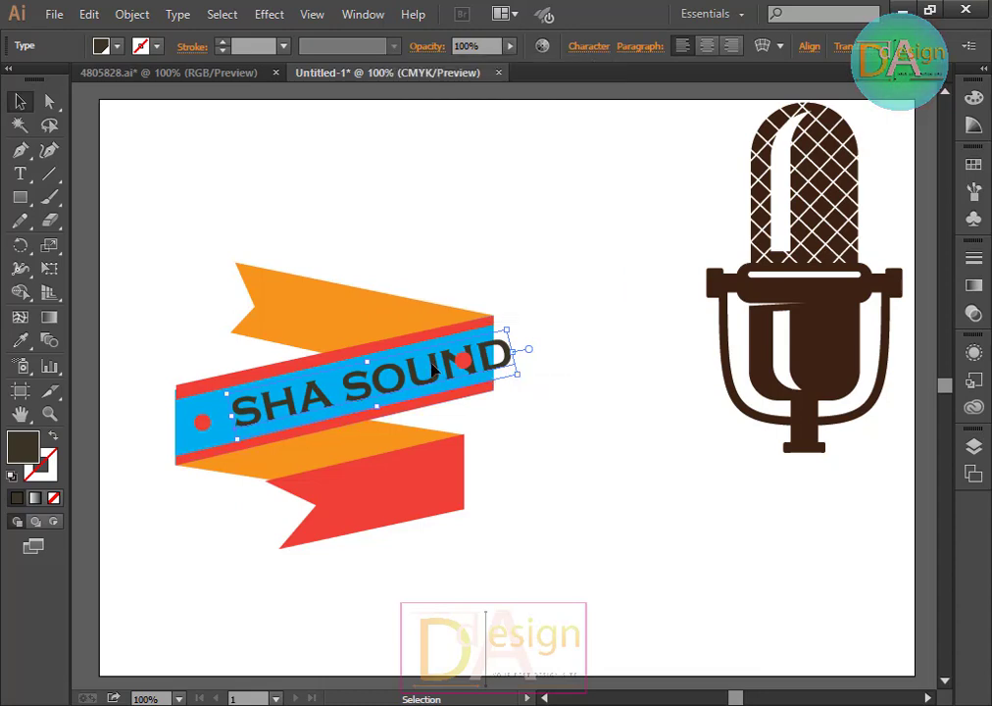
Step: Nudge the SHA SOUND text left and down to centre it on the blue band
{"action": "key", "text": "Left"}
{"action": "key", "text": "Left"}
{"action": "key", "text": "Left"}
{"action": "key", "text": "Left"}
{"action": "key", "text": "Left"}
{"action": "key", "text": "Left"}
{"action": "key", "text": "Left"}
{"action": "key", "text": "Left"}
{"action": "key", "text": "Left"}
{"action": "key", "text": "Left"}
{"action": "key", "text": "Left"}
{"action": "key", "text": "Left"}
{"action": "key", "text": "Left"}
{"action": "key", "text": "Left"}
{"action": "key", "text": "Left"}
{"action": "key", "text": "Left"}
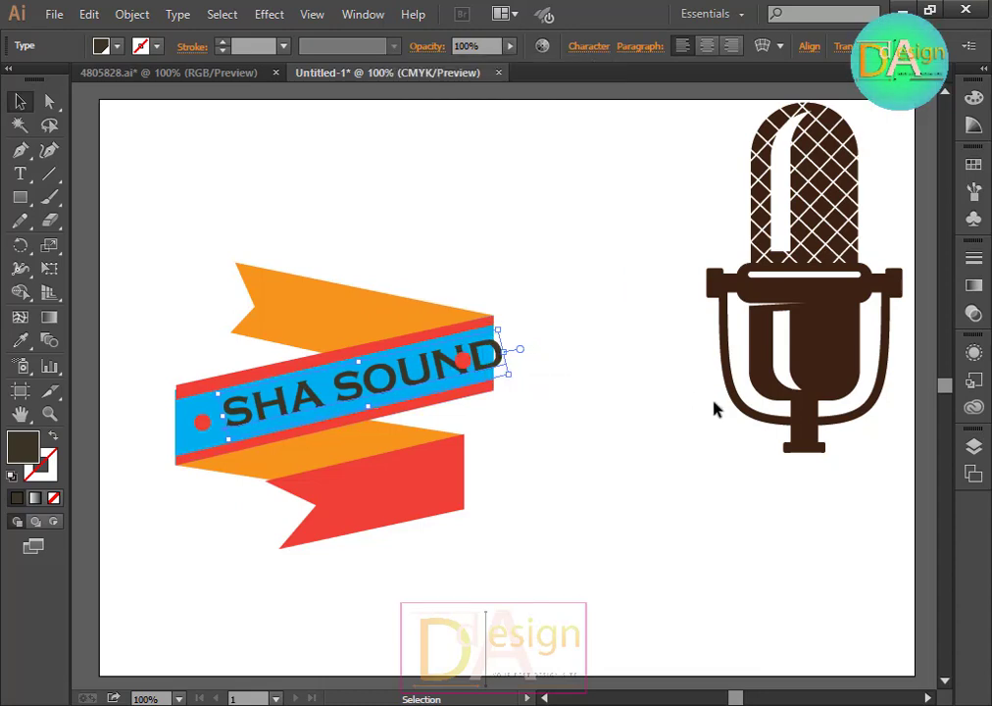
{"action": "left_click_drag", "start_coordinate": [502, 374], "coordinate": [487, 375]}
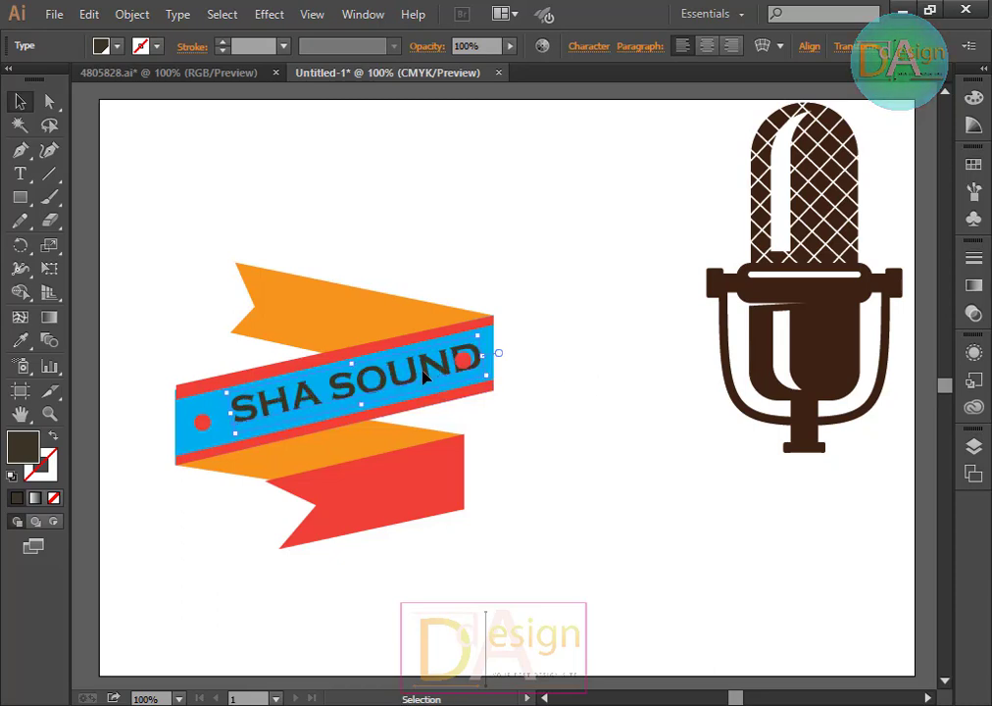
{"action": "left_click_drag", "start_coordinate": [423, 379], "coordinate": [408, 380]}
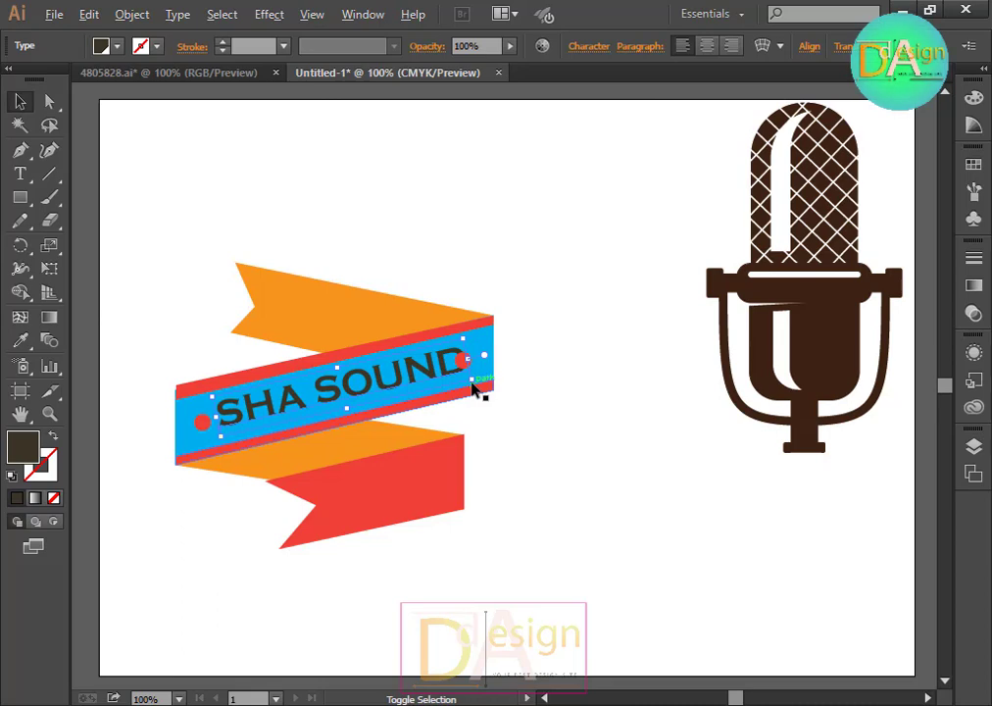
{"action": "left_click_drag", "start_coordinate": [468, 379], "coordinate": [468, 378]}
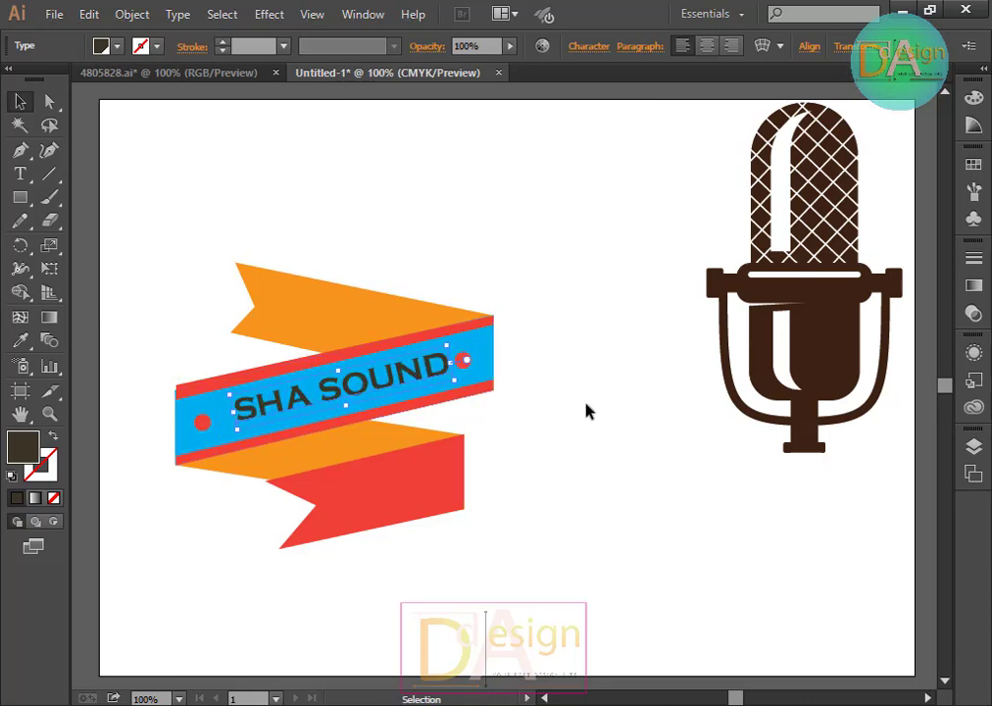
{"action": "left_click", "coordinate": [587, 409]}
{"action": "left_click", "coordinate": [392, 392]}
{"action": "key", "text": "Left"}
{"action": "key", "text": "Left"}
{"action": "key", "text": "Left"}
{"action": "key", "text": "Left"}
{"action": "key", "text": "Left"}
{"action": "key", "text": "Left"}
{"action": "key", "text": "Left"}
{"action": "key", "text": "Left"}
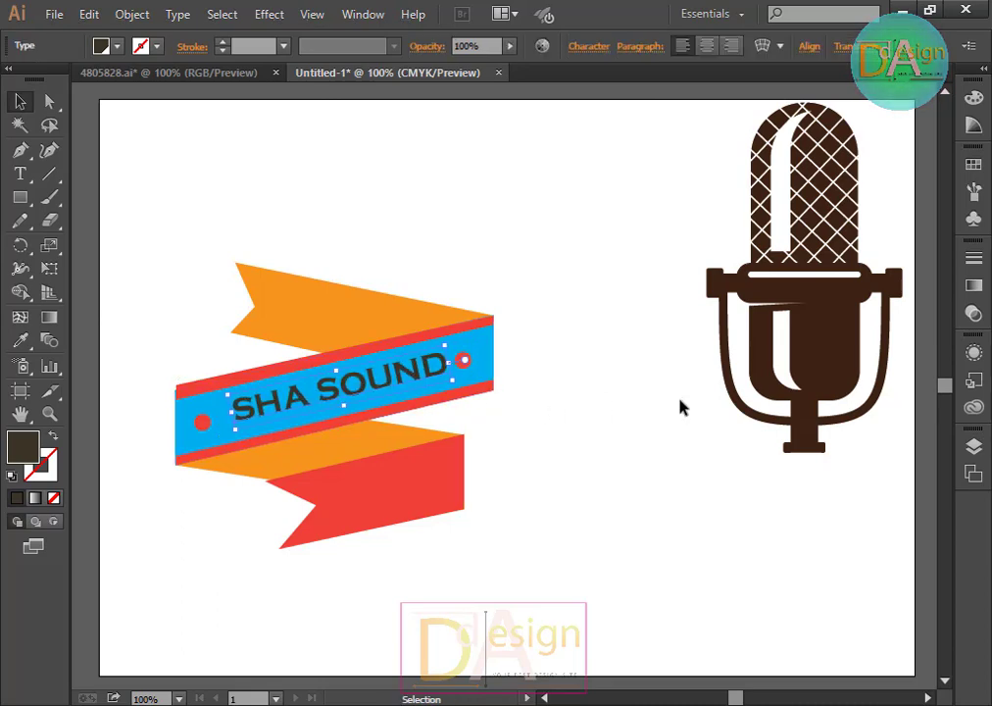
{"action": "key", "text": "Down"}
{"action": "key", "text": "Down"}
{"action": "key", "text": "Down"}
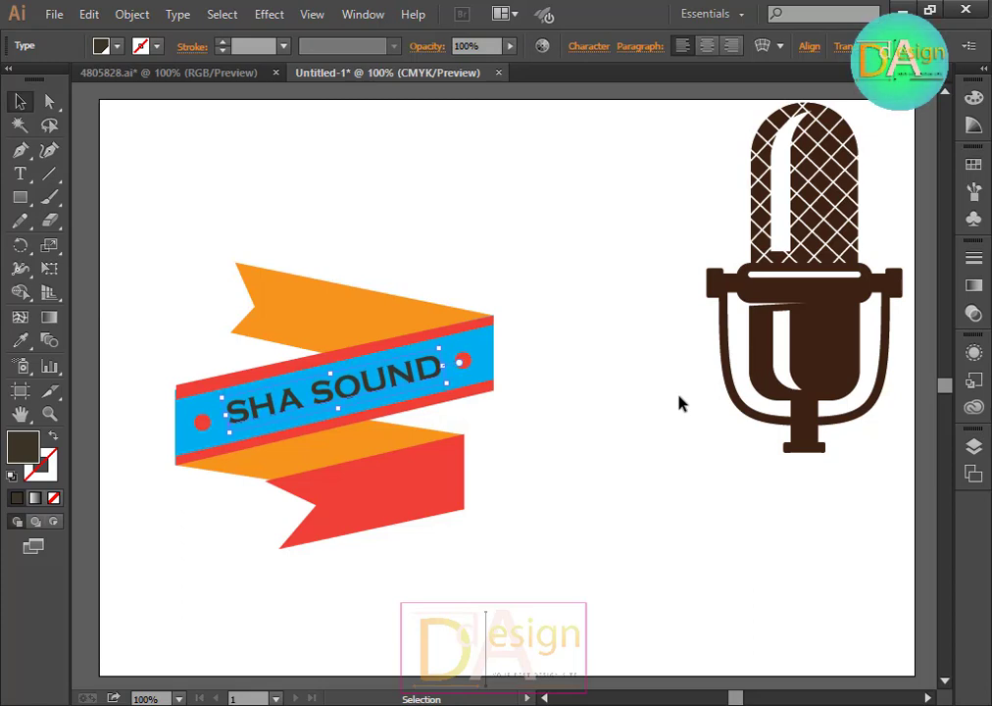
{"action": "left_click", "coordinate": [660, 407]}
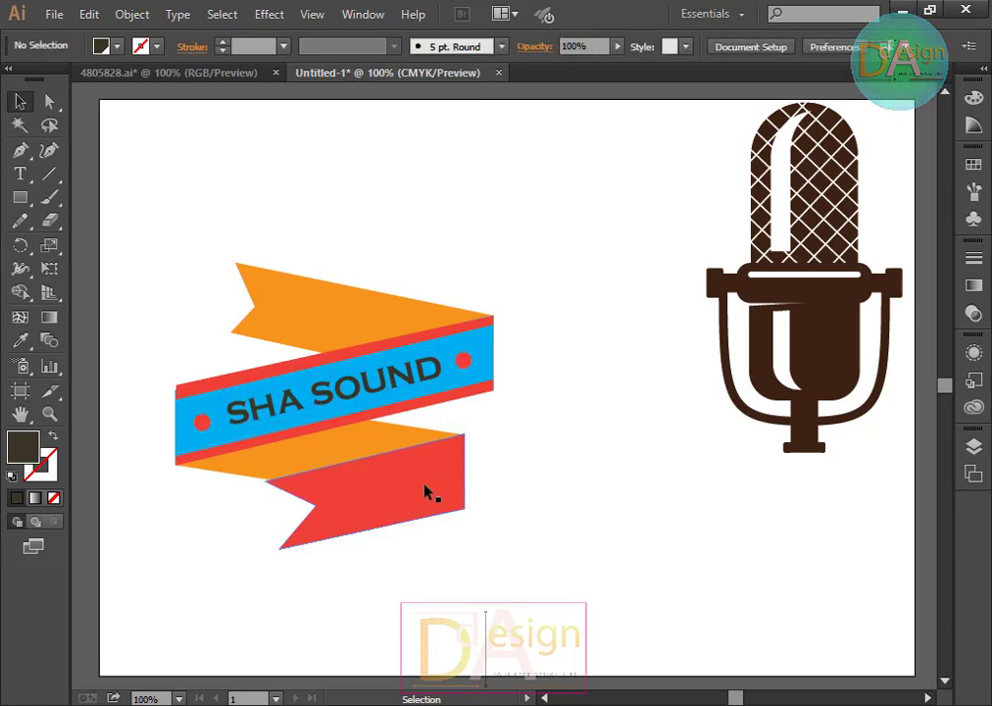
{"action": "left_click", "coordinate": [20, 172]}
{"action": "left_click", "coordinate": [465, 240]}
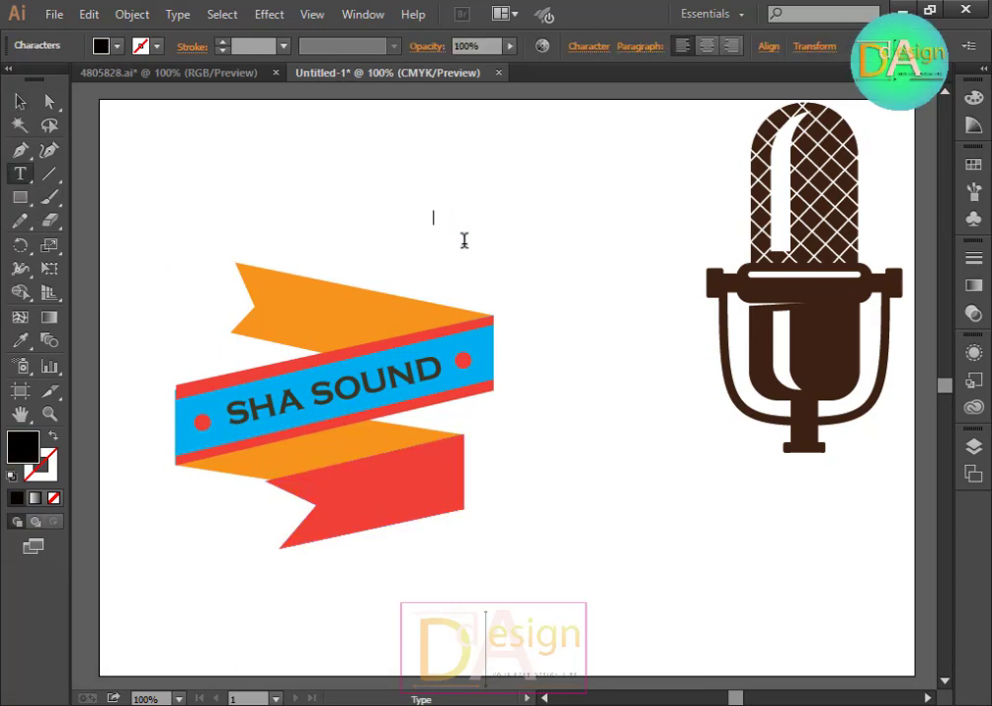
{"action": "key", "text": "Escape"}
{"action": "key", "text": "v"}
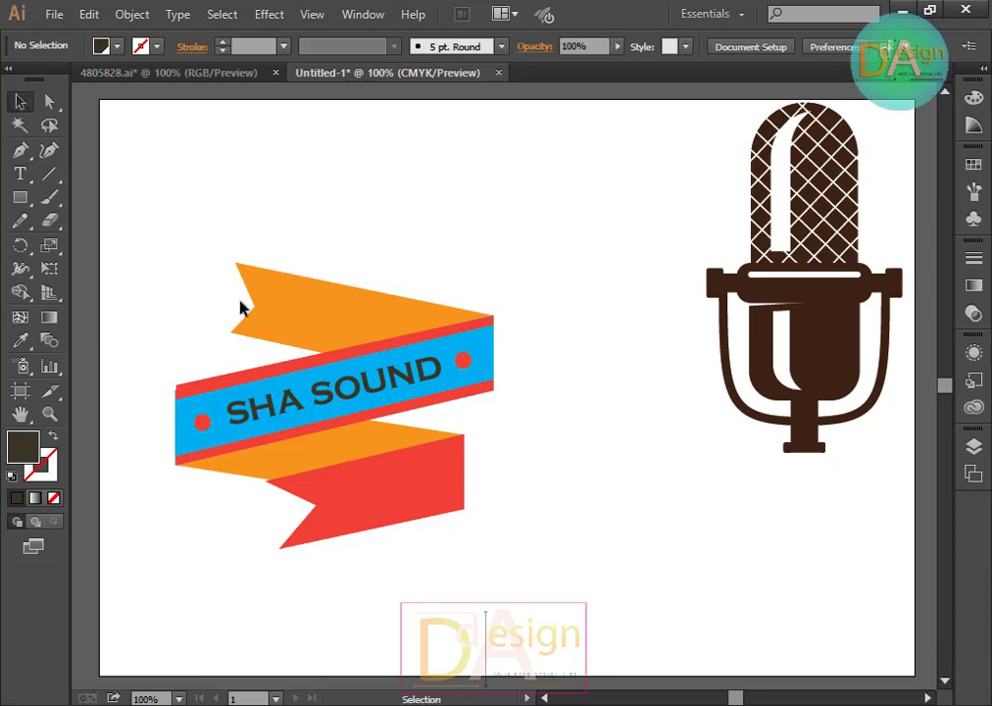
Step: Duplicate the SHA SOUND text below the ribbon and change the copy to EST- 2009
{"action": "left_click", "coordinate": [381, 382]}
{"action": "left_click_drag", "start_coordinate": [387, 386], "coordinate": [632, 561]}
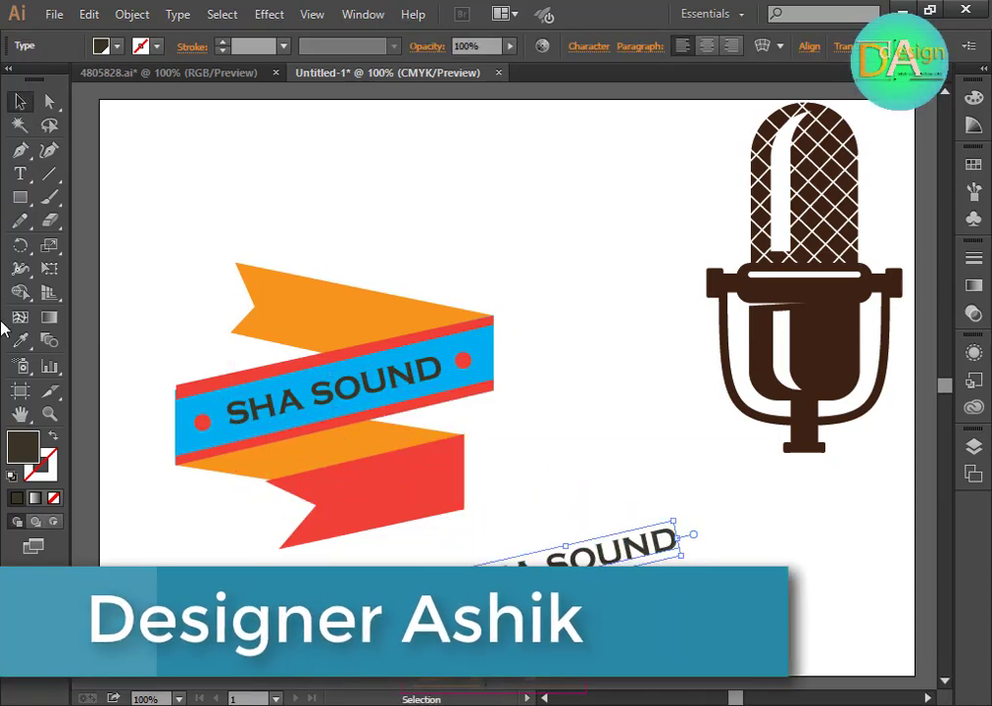
{"action": "left_click", "coordinate": [19, 172]}
{"action": "left_click", "coordinate": [621, 545]}
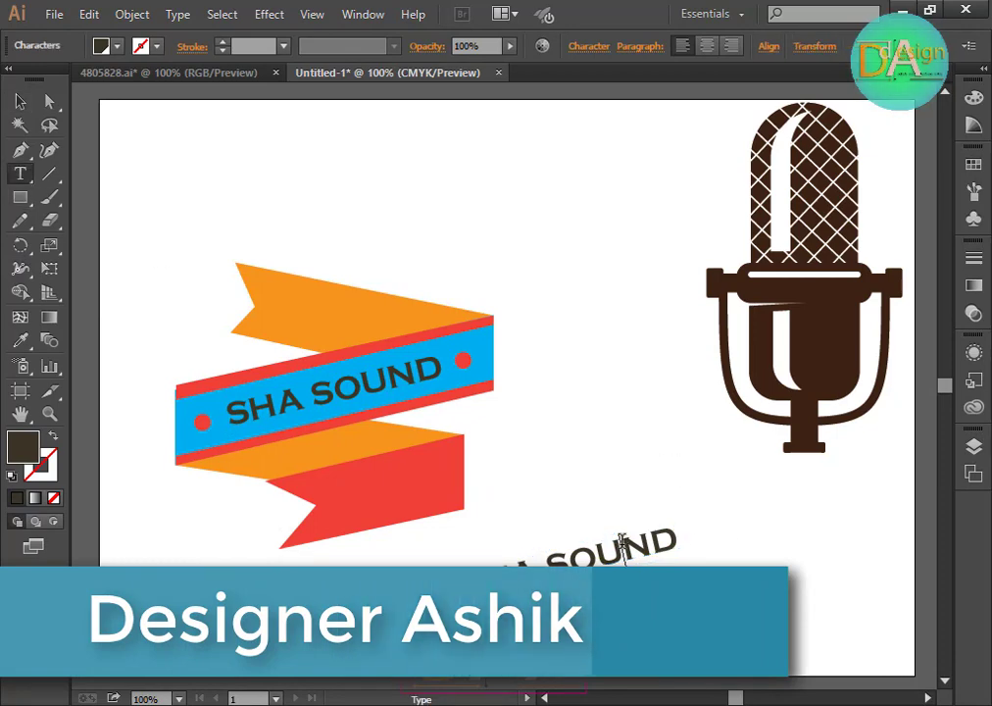
{"action": "key", "text": "Right"}
{"action": "key", "text": "Right"}
{"action": "key", "text": "BackSpace"}
{"action": "key", "text": "BackSpace"}
{"action": "key", "text": "BackSpace"}
{"action": "key", "text": "BackSpace"}
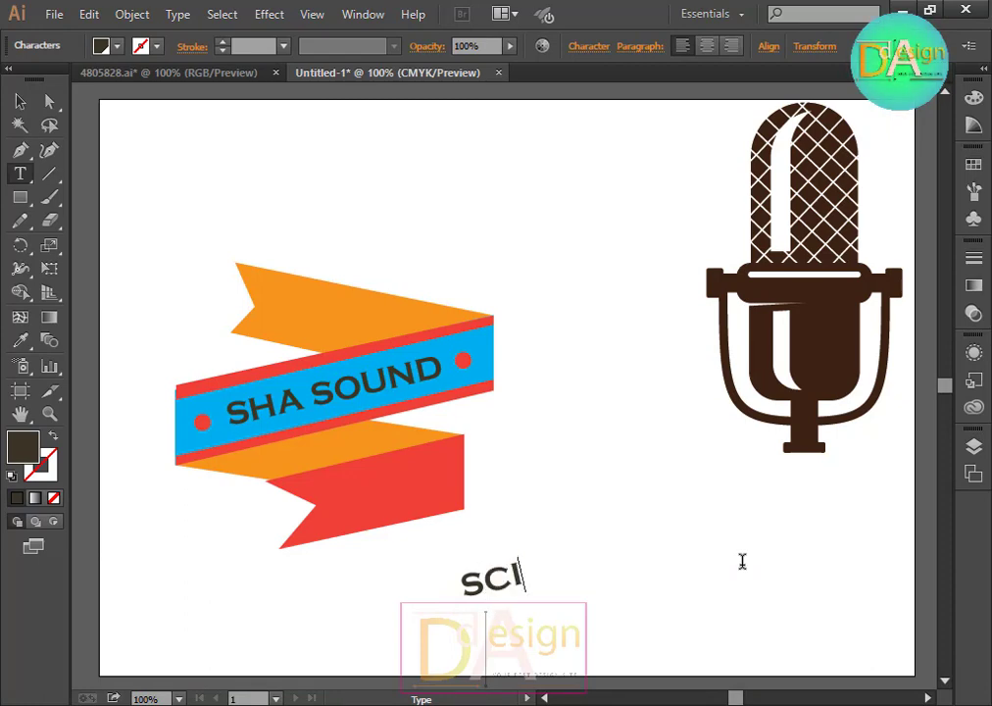
{"action": "type", "text": "CIENCE"}
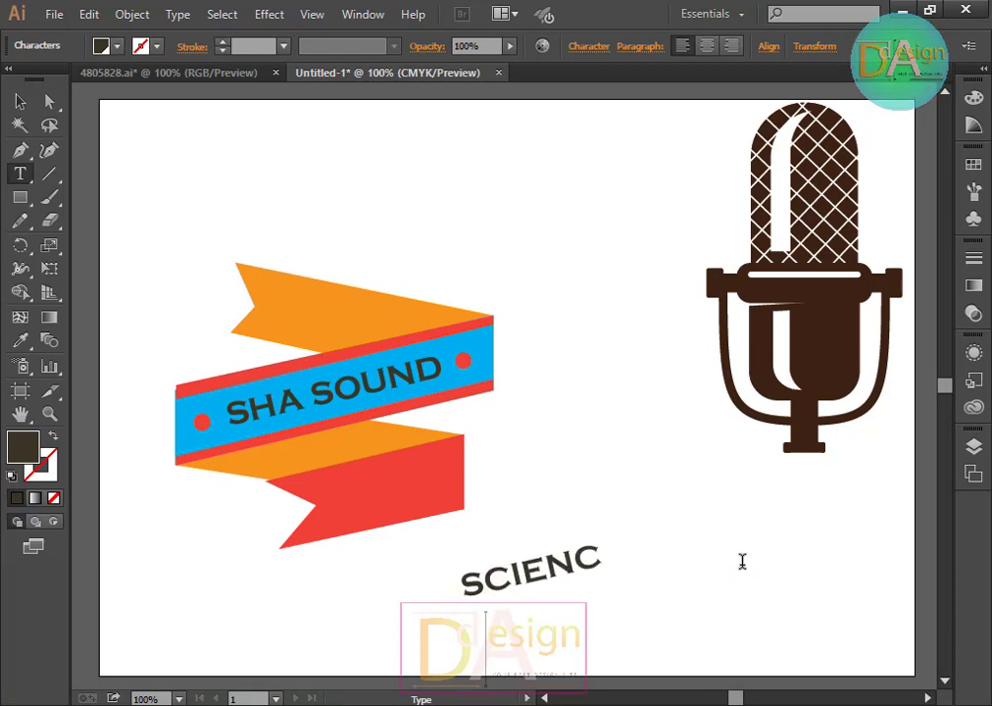
{"action": "key", "text": "BackSpace"}
{"action": "key", "text": "BackSpace"}
{"action": "key", "text": "BackSpace"}
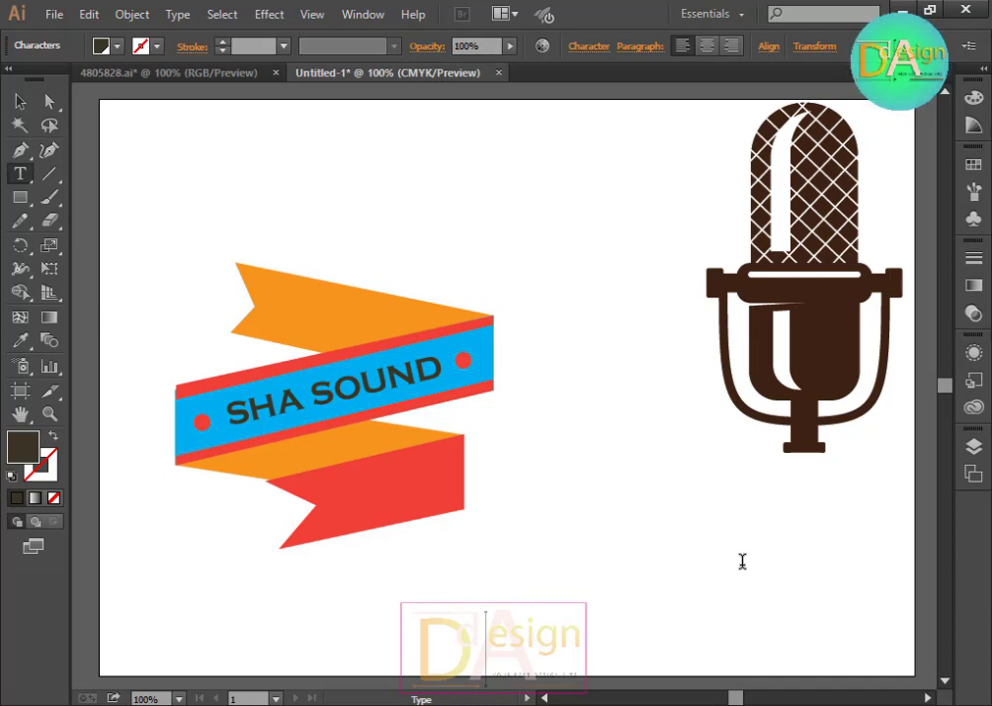
{"action": "type", "text": "EST- 2009"}
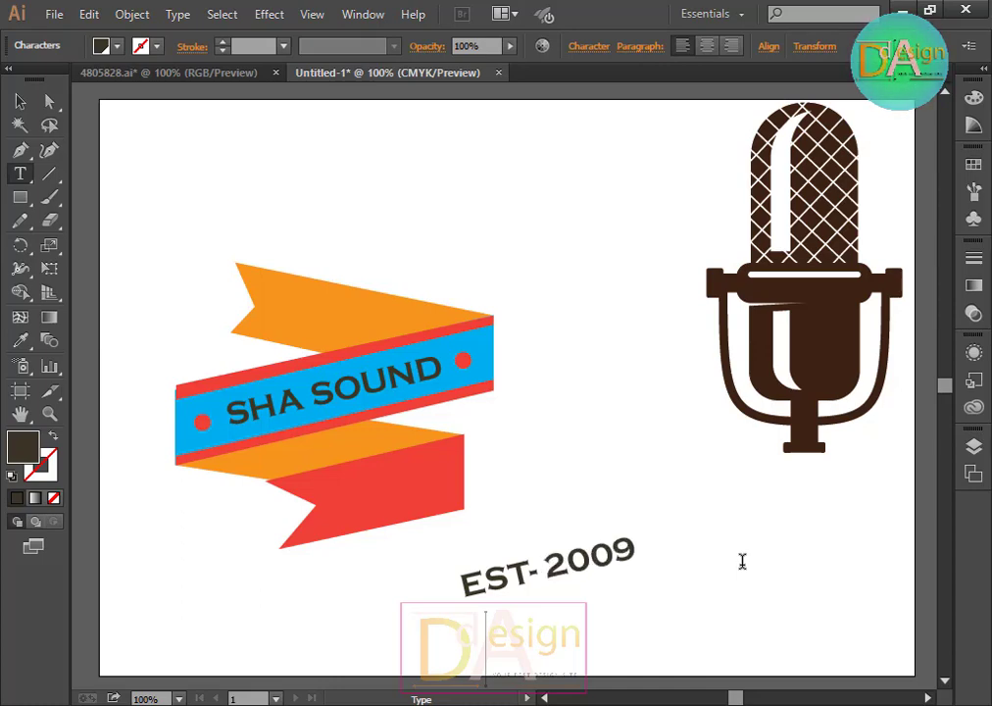
Step: Move the EST- 2009 text onto the lower red ribbon
{"action": "left_click", "coordinate": [18, 101]}
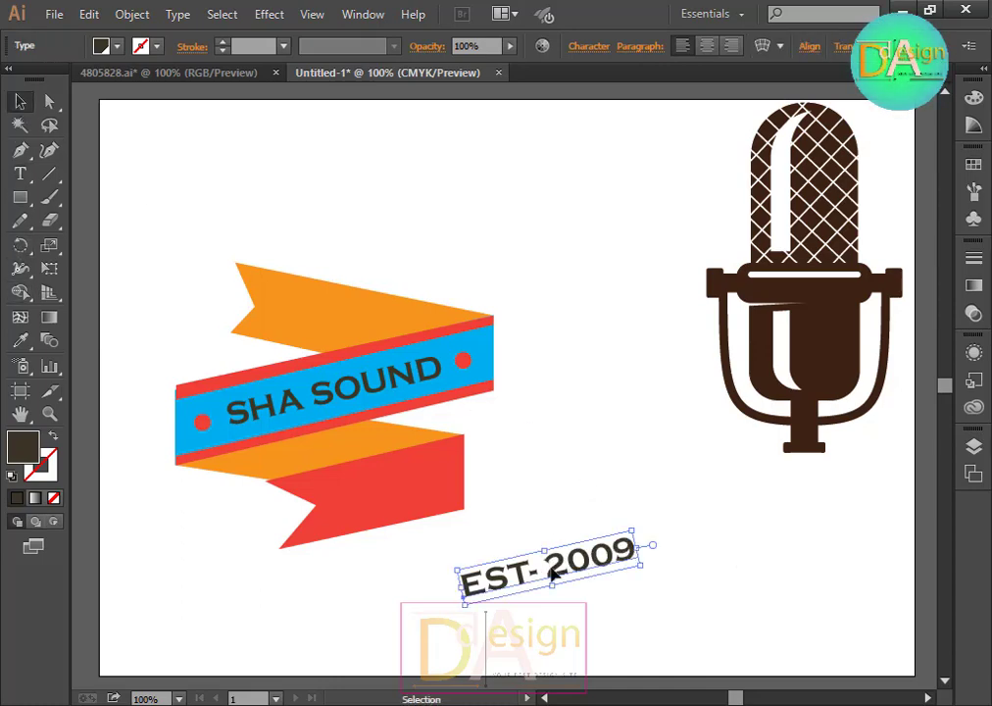
{"action": "left_click_drag", "start_coordinate": [584, 559], "coordinate": [449, 482]}
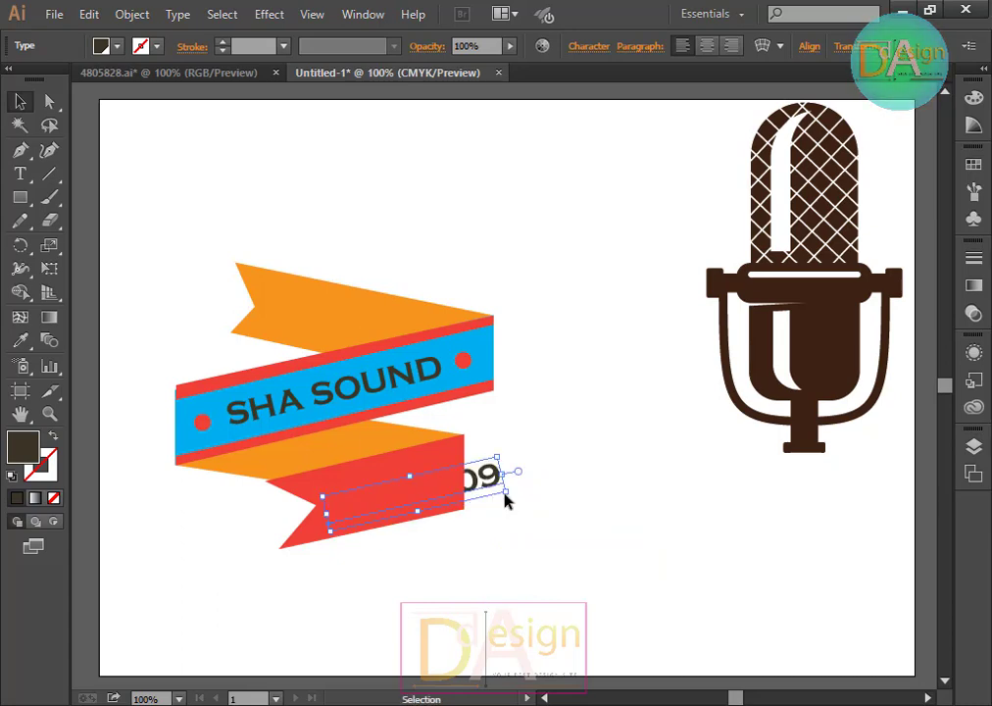
Step: Bring the EST- 2009 text to the front of the stacking order
{"action": "key", "text": "alt"}
{"action": "right_click", "coordinate": [487, 477]}
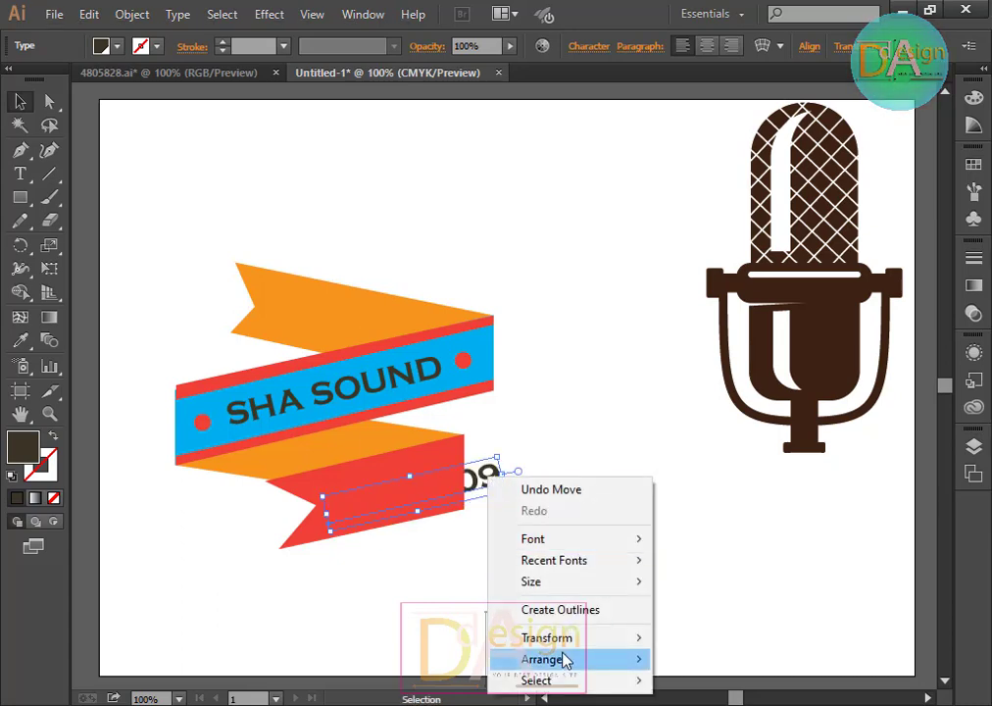
{"action": "mouse_move", "coordinate": [566, 660]}
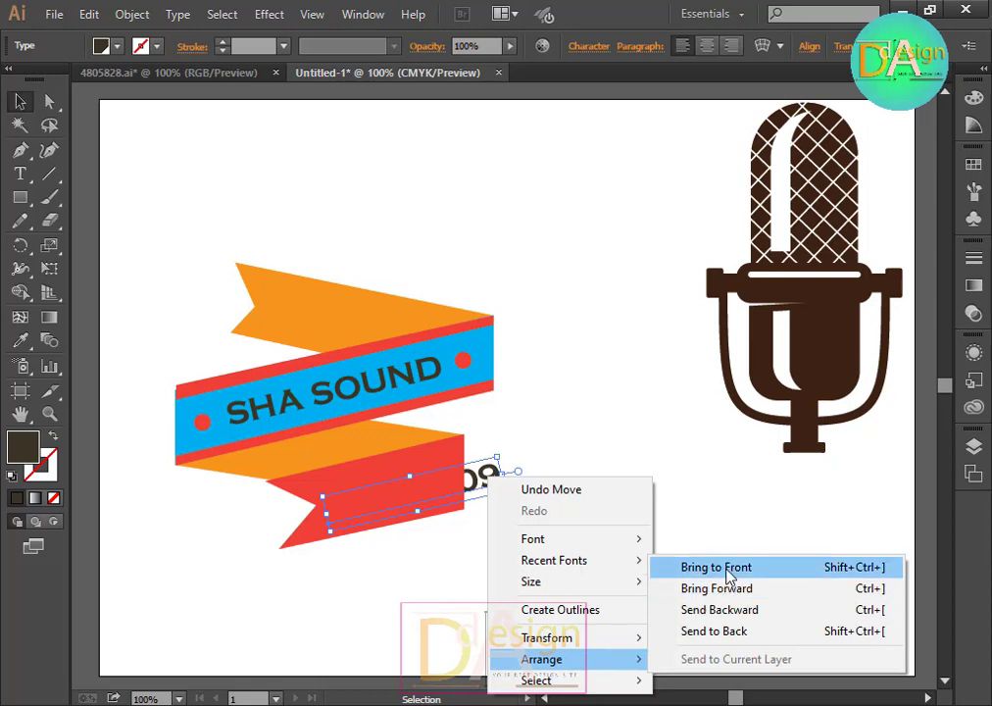
{"action": "left_click", "coordinate": [652, 566]}
Step: Move the EST- 2009 text left onto the lower red ribbon and deselect it
{"action": "left_click_drag", "start_coordinate": [496, 493], "coordinate": [428, 487]}
{"action": "left_click", "coordinate": [438, 553]}
{"action": "left_click", "coordinate": [465, 496]}
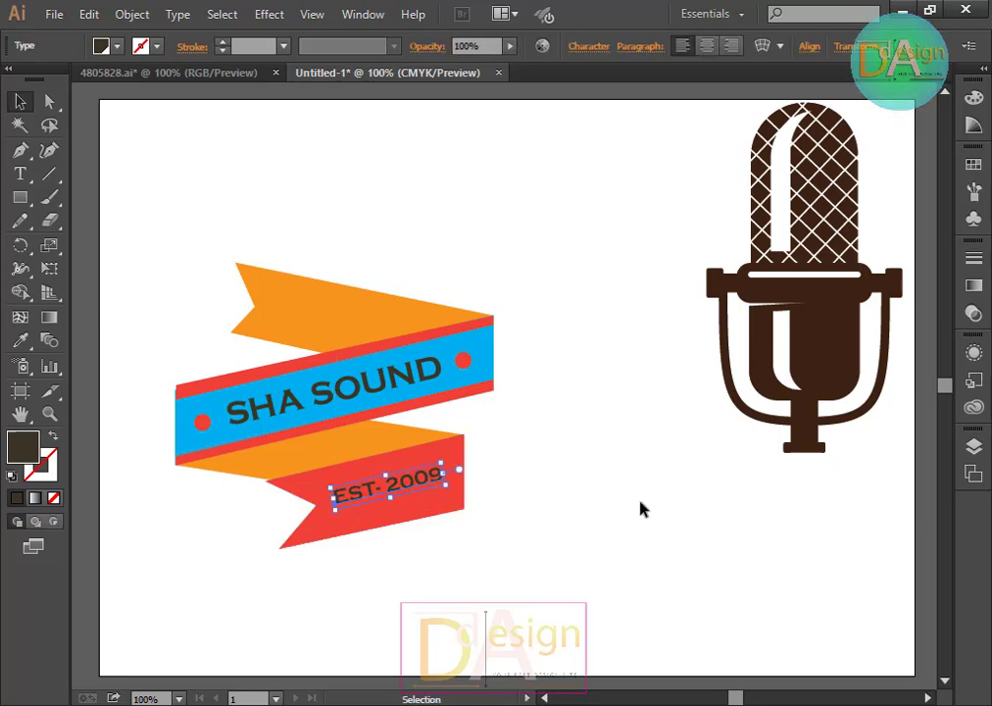
{"action": "left_click", "coordinate": [592, 515]}
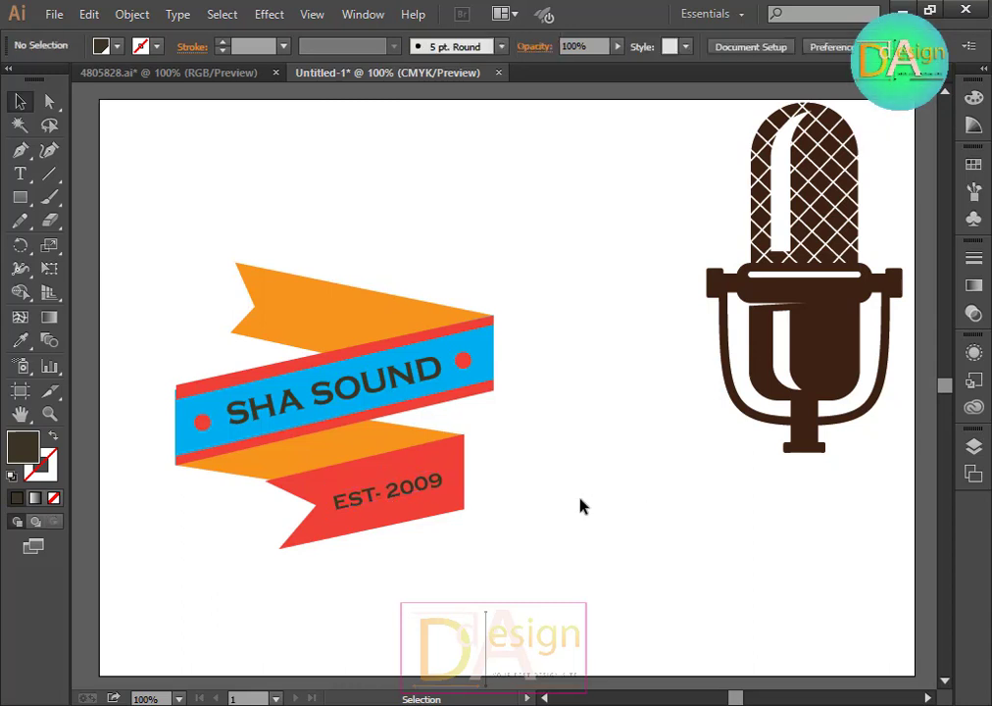
Step: Try the LittleLordFontleroyNF font on the EST- 2009 text and enlarge its box across the red ribbon
{"action": "left_click", "coordinate": [408, 487]}
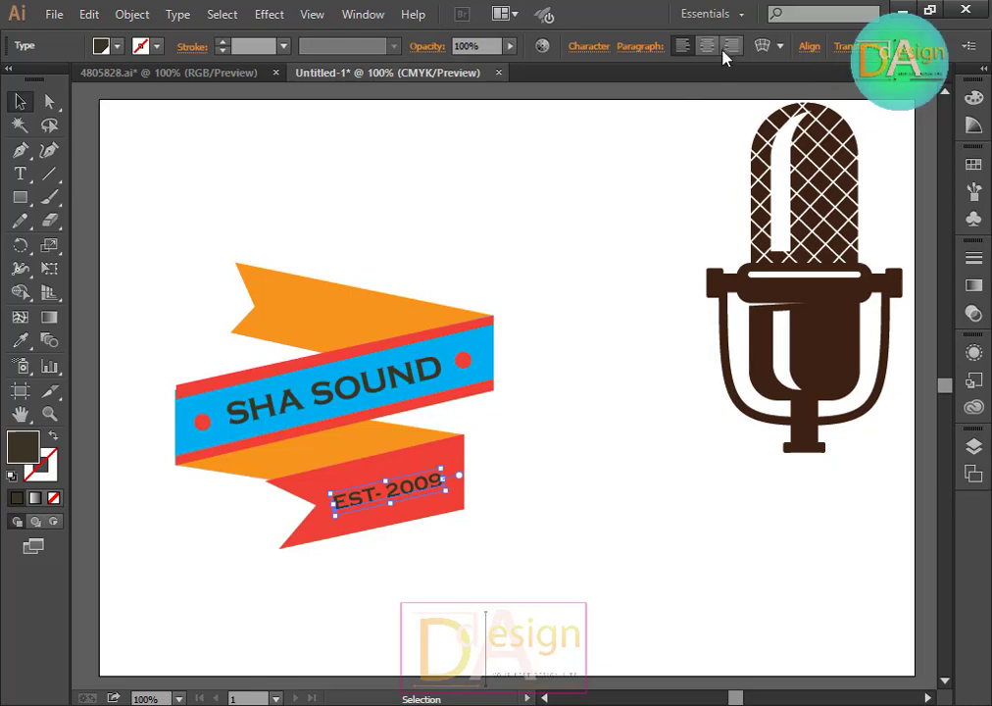
{"action": "left_click", "coordinate": [588, 46]}
{"action": "left_click", "coordinate": [595, 108]}
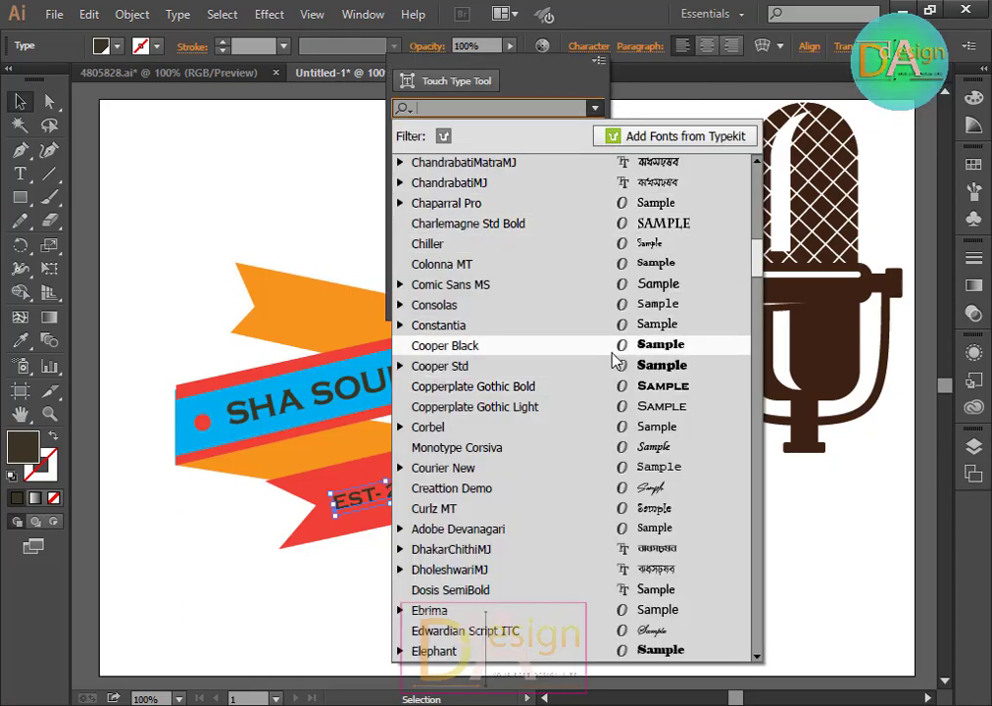
{"action": "scroll", "coordinate": [613, 363], "scroll_direction": "down", "scroll_amount": 20}
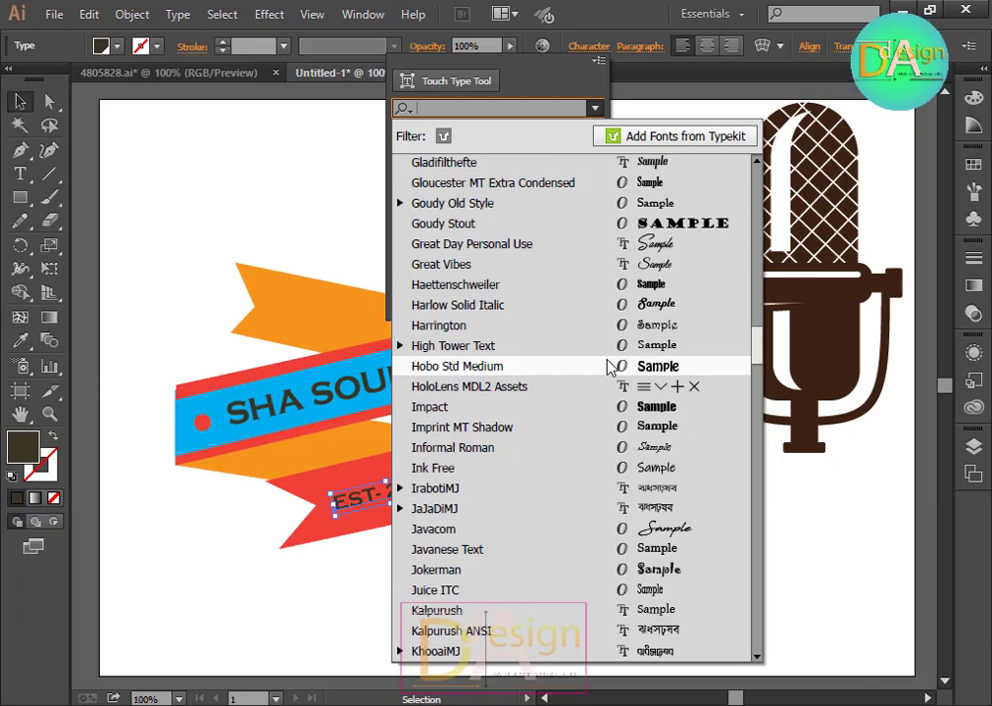
{"action": "scroll", "coordinate": [607, 365], "scroll_direction": "up", "scroll_amount": 10}
{"action": "scroll", "coordinate": [593, 360], "scroll_direction": "down", "scroll_amount": 12}
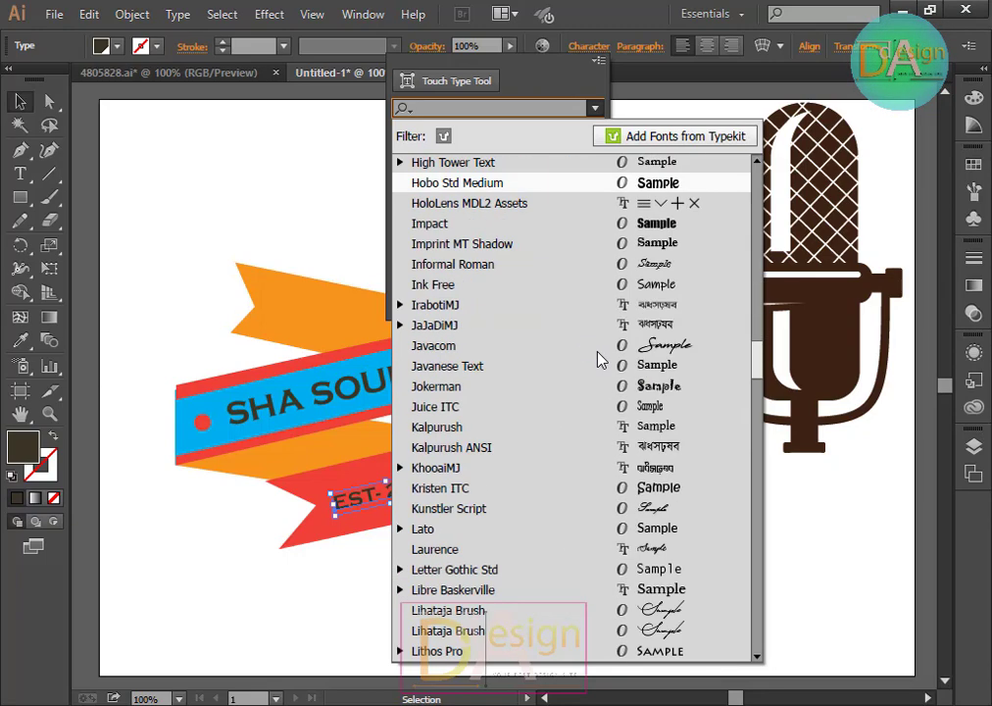
{"action": "scroll", "coordinate": [600, 359], "scroll_direction": "down", "scroll_amount": 7}
{"action": "left_click", "coordinate": [566, 239]}
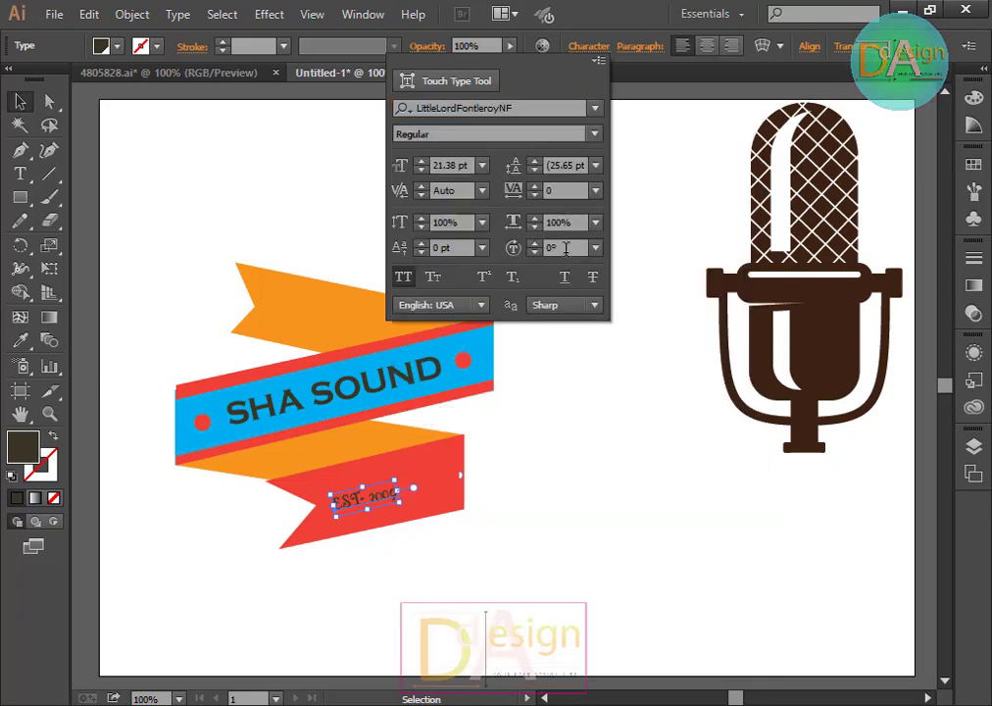
{"action": "left_click", "coordinate": [438, 514]}
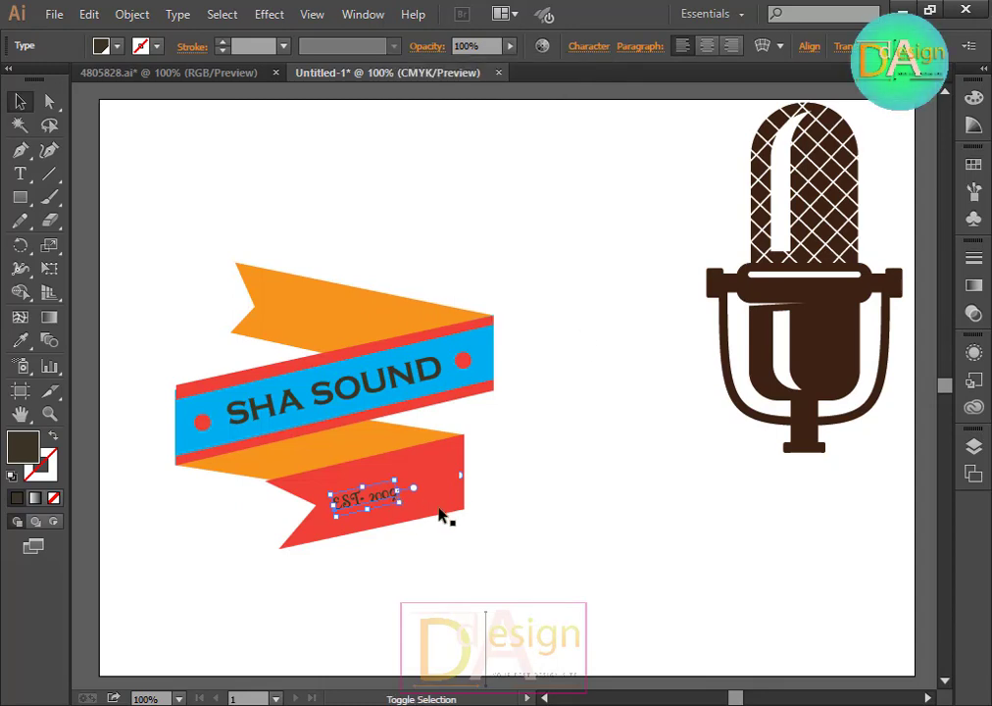
{"action": "left_click_drag", "start_coordinate": [399, 502], "coordinate": [458, 519]}
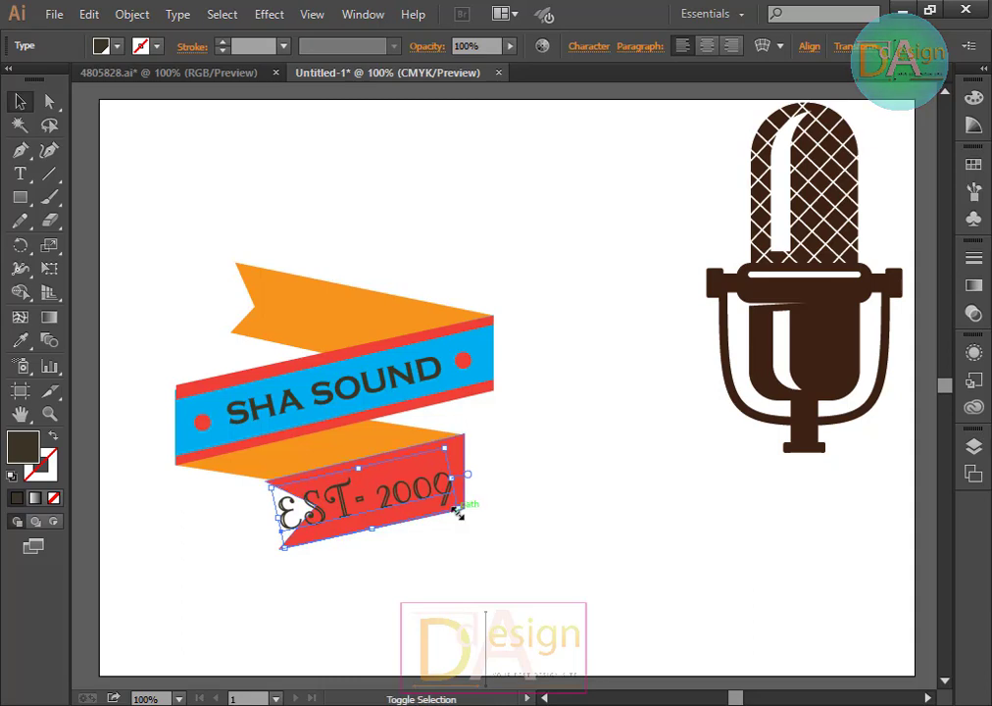
Step: Set the EST- 2009 text's font to Lucida Fax
{"action": "left_click", "coordinate": [603, 47]}
{"action": "left_click", "coordinate": [595, 110]}
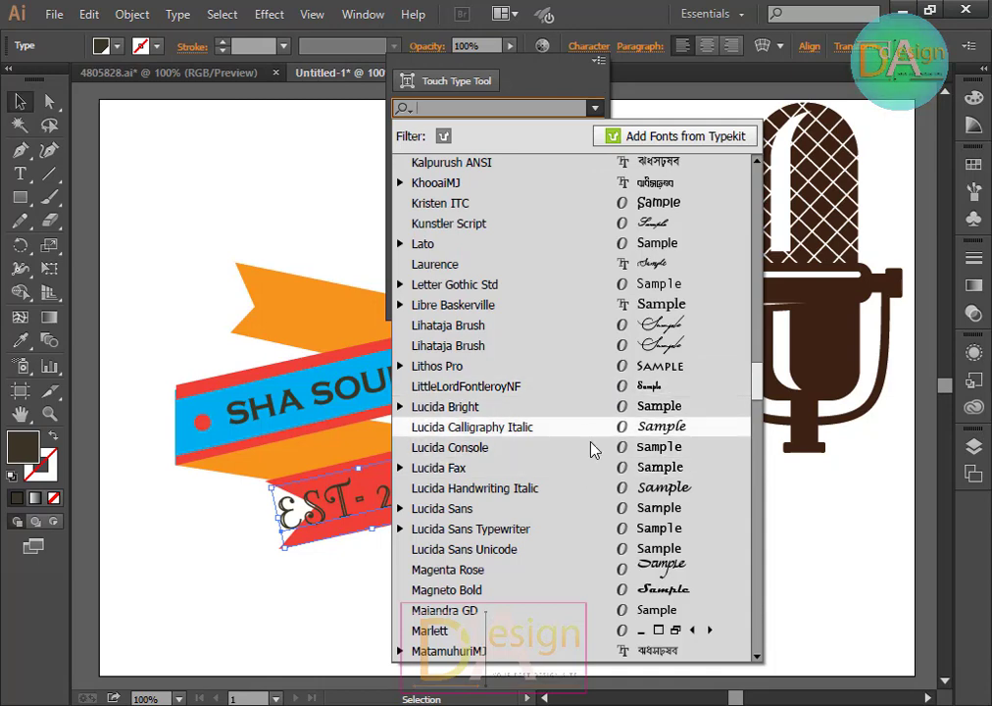
{"action": "left_click", "coordinate": [597, 467]}
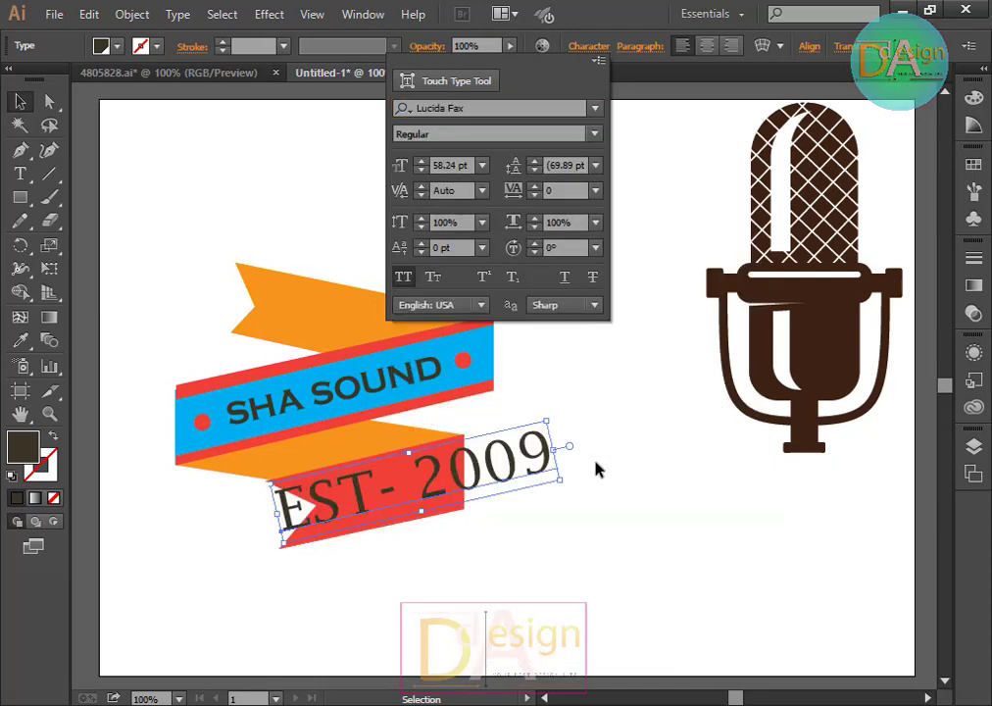
Step: Shrink the EST- 2009 text to fit the red ribbon and nudge it left and down into place
{"action": "left_click", "coordinate": [560, 482]}
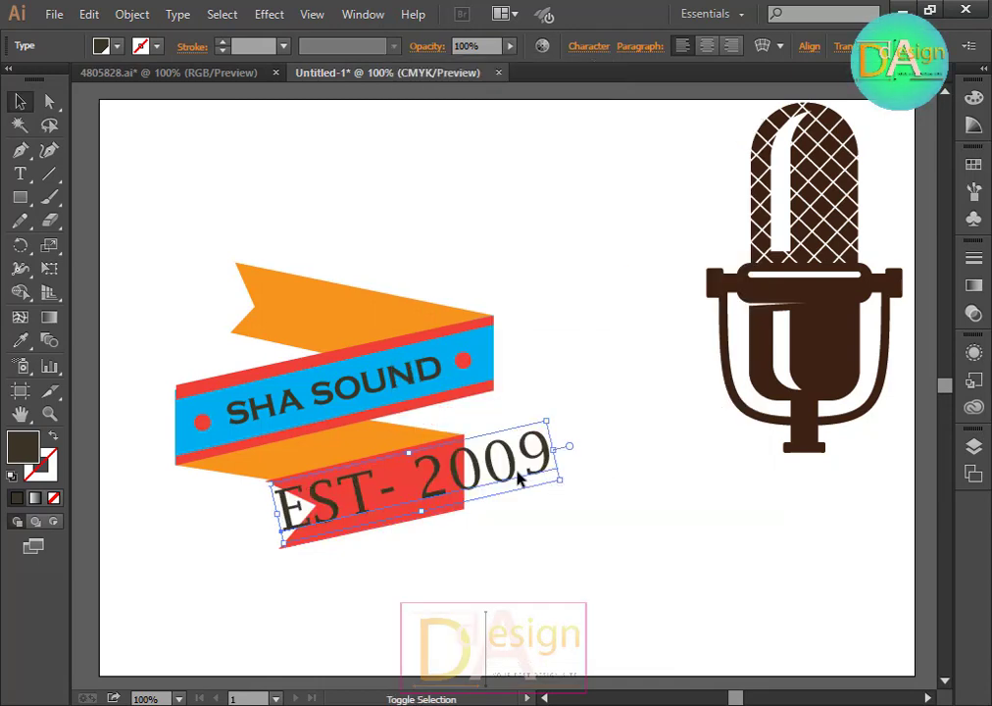
{"action": "mouse_move", "coordinate": [555, 485]}
{"action": "left_mouse_down"}
{"action": "mouse_move", "coordinate": [512, 431]}
{"action": "mouse_move", "coordinate": [537, 485]}
{"action": "left_mouse_up"}
{"action": "key", "text": "Left"}
{"action": "key", "text": "Left"}
{"action": "key", "text": "Left"}
{"action": "key", "text": "Left"}
{"action": "key", "text": "Left"}
{"action": "key", "text": "Left"}
{"action": "key", "text": "Left"}
{"action": "key", "text": "Left"}
{"action": "key", "text": "Left"}
{"action": "key", "text": "Left"}
{"action": "key", "text": "Left"}
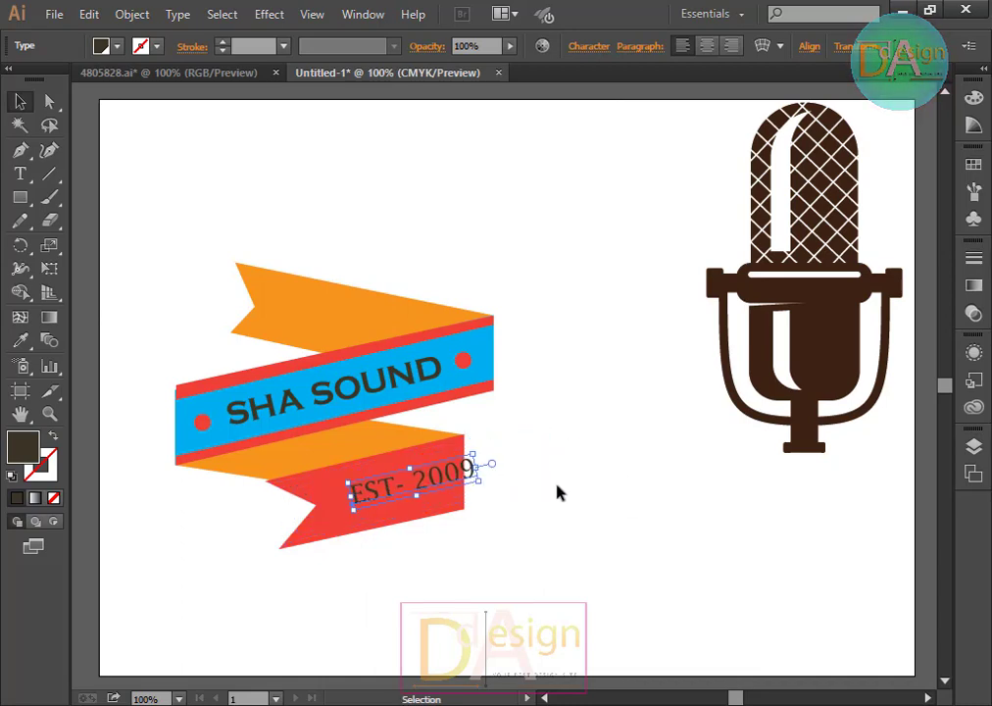
{"action": "key", "text": "Left"}
{"action": "key", "text": "Left"}
{"action": "key", "text": "Left"}
{"action": "key", "text": "Left"}
{"action": "key", "text": "Left"}
{"action": "key", "text": "Left"}
{"action": "key", "text": "Left"}
{"action": "key", "text": "Left"}
{"action": "key", "text": "Left"}
{"action": "key", "text": "Left"}
{"action": "key", "text": "Left"}
{"action": "key", "text": "Left"}
{"action": "key", "text": "Left"}
{"action": "key", "text": "Left"}
{"action": "key", "text": "Left"}
{"action": "key", "text": "Down"}
{"action": "key", "text": "Down"}
{"action": "key", "text": "Down"}
{"action": "key", "text": "Down"}
{"action": "key", "text": "Down"}
{"action": "key", "text": "Down"}
{"action": "key", "text": "Down"}
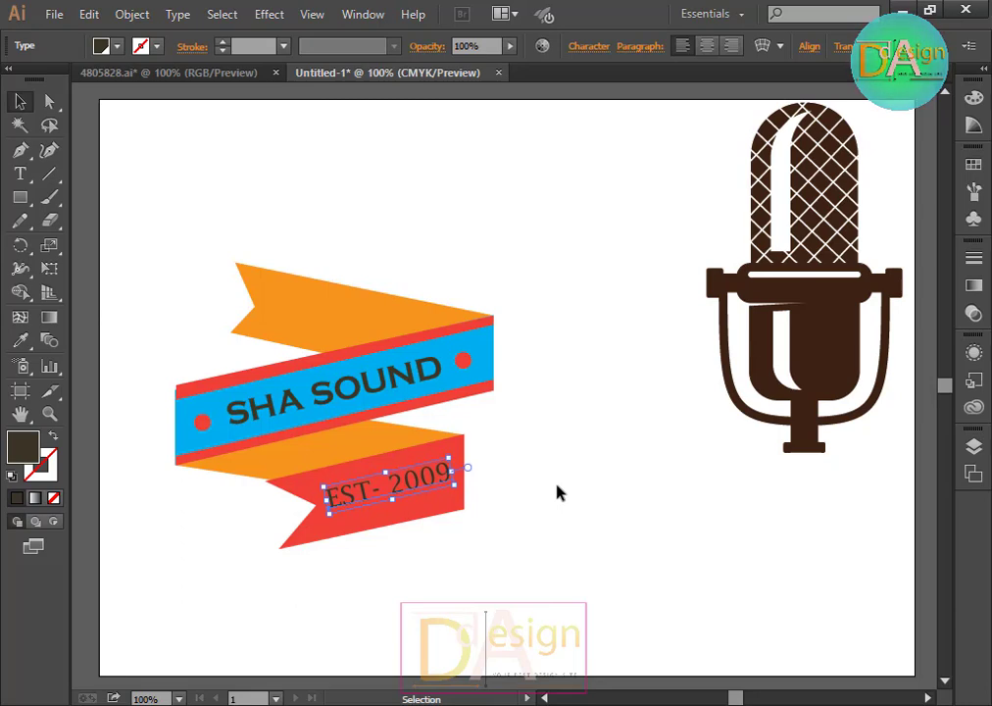
{"action": "key", "text": "Left"}
{"action": "key", "text": "Left"}
{"action": "key", "text": "Left"}
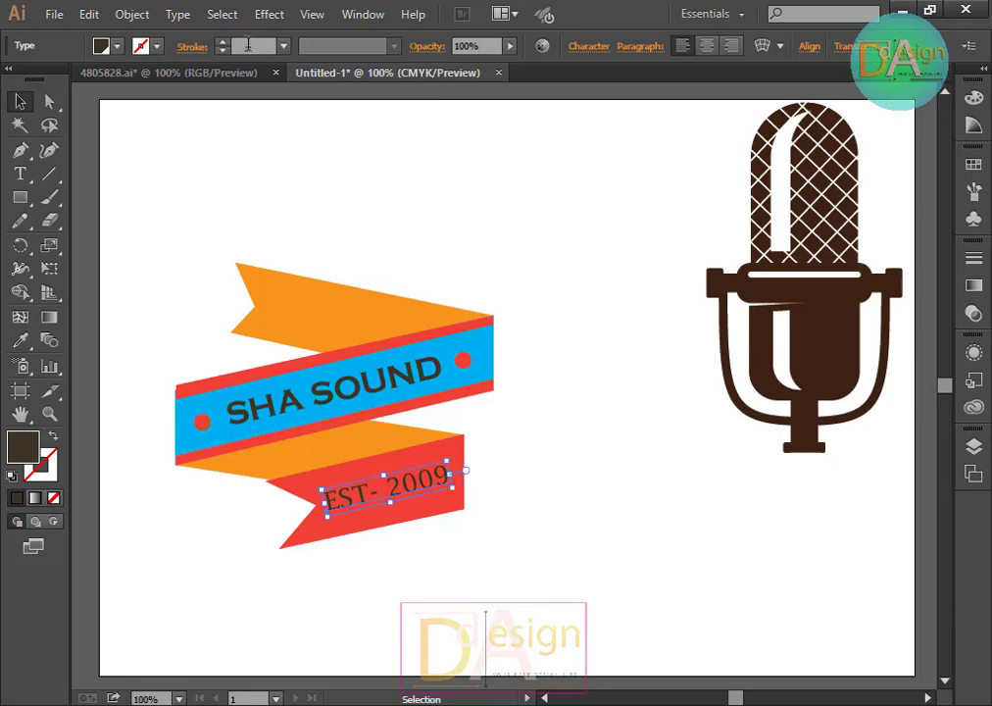
Step: Fill the EST- 2009 text with white and deselect it
{"action": "left_click", "coordinate": [116, 46]}
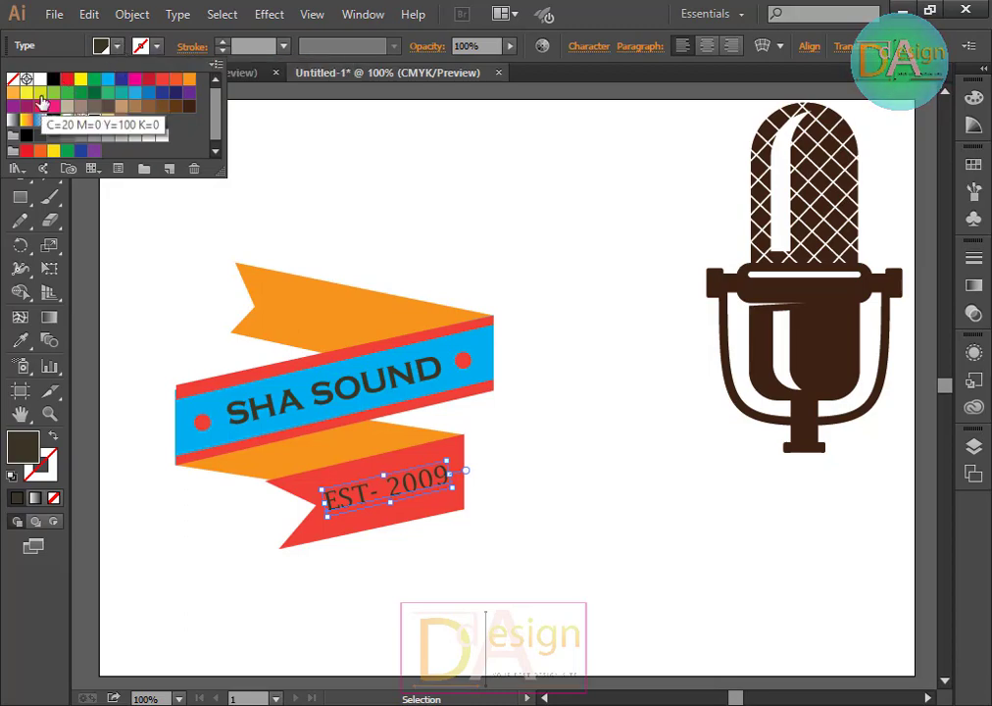
{"action": "left_click", "coordinate": [40, 80]}
{"action": "left_click", "coordinate": [614, 487]}
{"action": "left_click", "coordinate": [613, 490]}
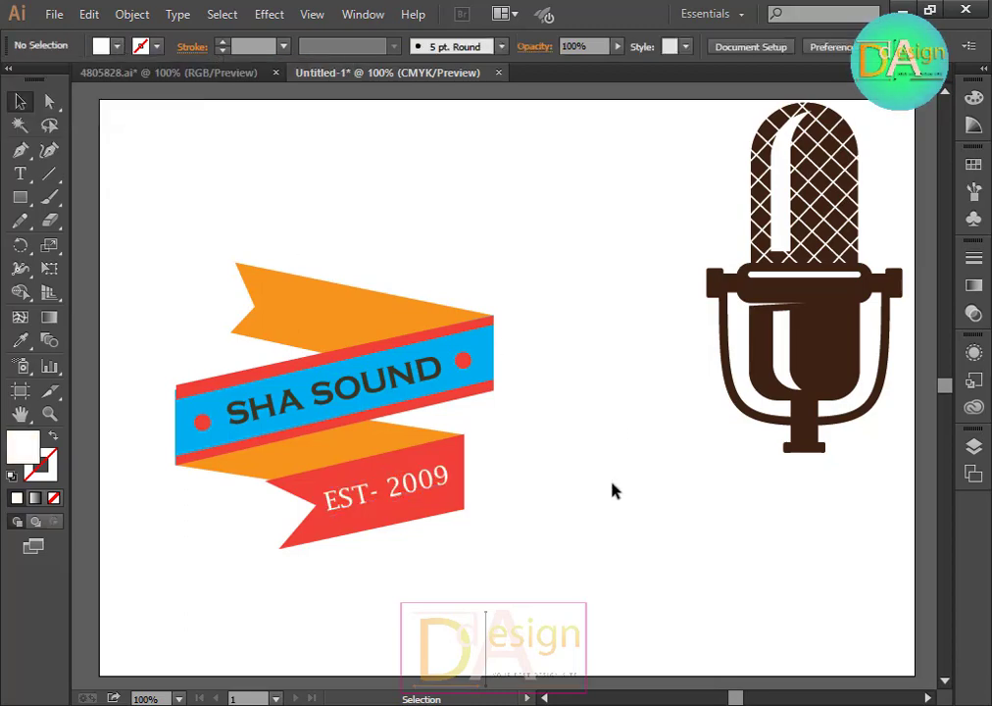
Step: Move the microphone onto the ribbon so it sits behind the blue band
{"action": "left_click_drag", "start_coordinate": [823, 327], "coordinate": [385, 304]}
{"action": "left_click", "coordinate": [619, 389]}
{"action": "left_click", "coordinate": [635, 421]}
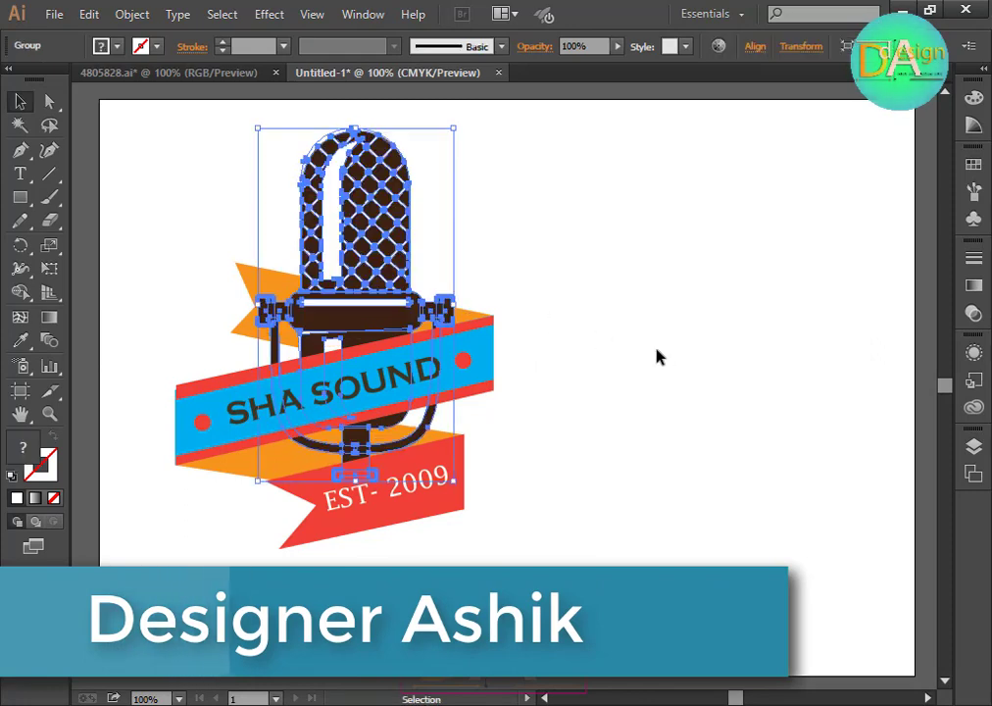
{"action": "left_click", "coordinate": [652, 364]}
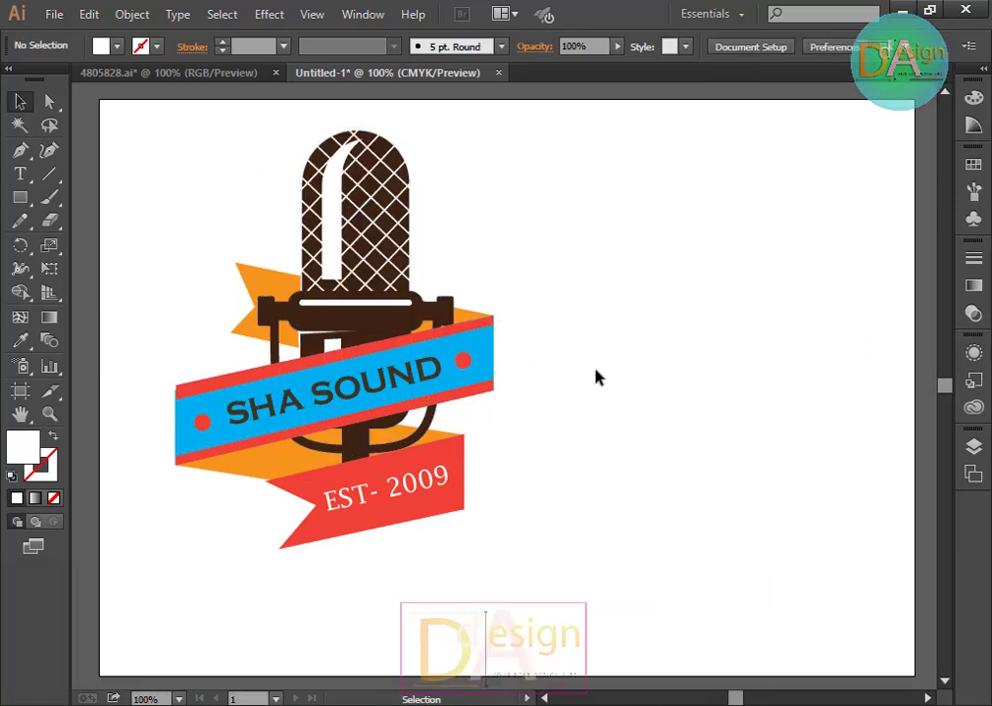
Step: Select the whole logo and move it towards the centre of the artboard
{"action": "scroll", "coordinate": [589, 376], "scroll_direction": "down", "scroll_amount": 1}
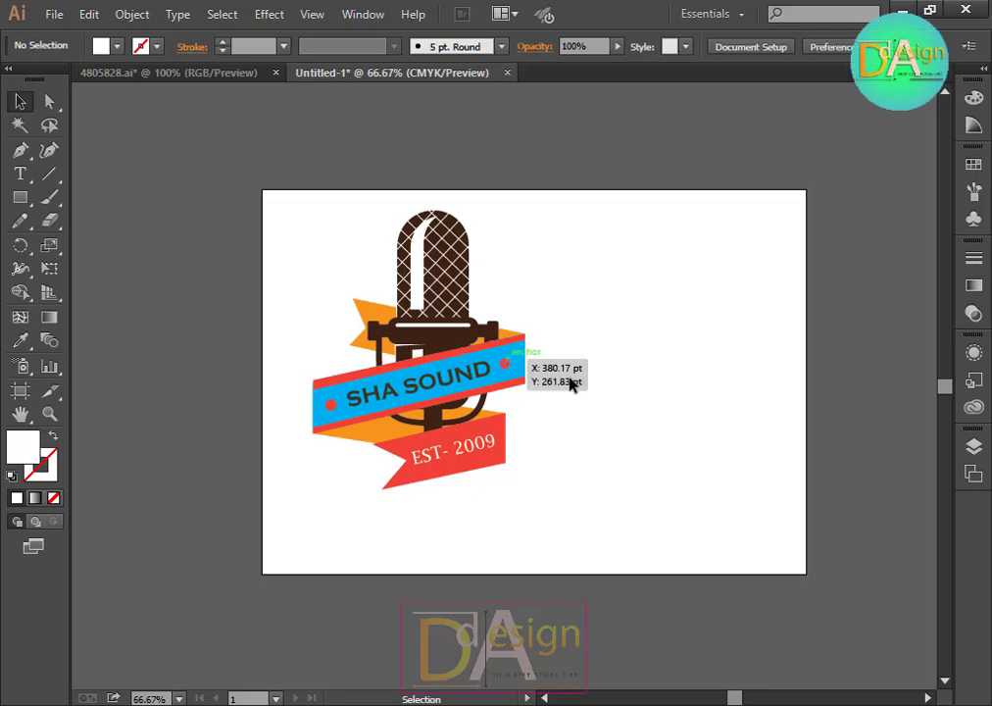
{"action": "scroll", "coordinate": [571, 380], "scroll_direction": "up", "scroll_amount": 1}
{"action": "left_click_drag", "start_coordinate": [133, 105], "coordinate": [522, 514]}
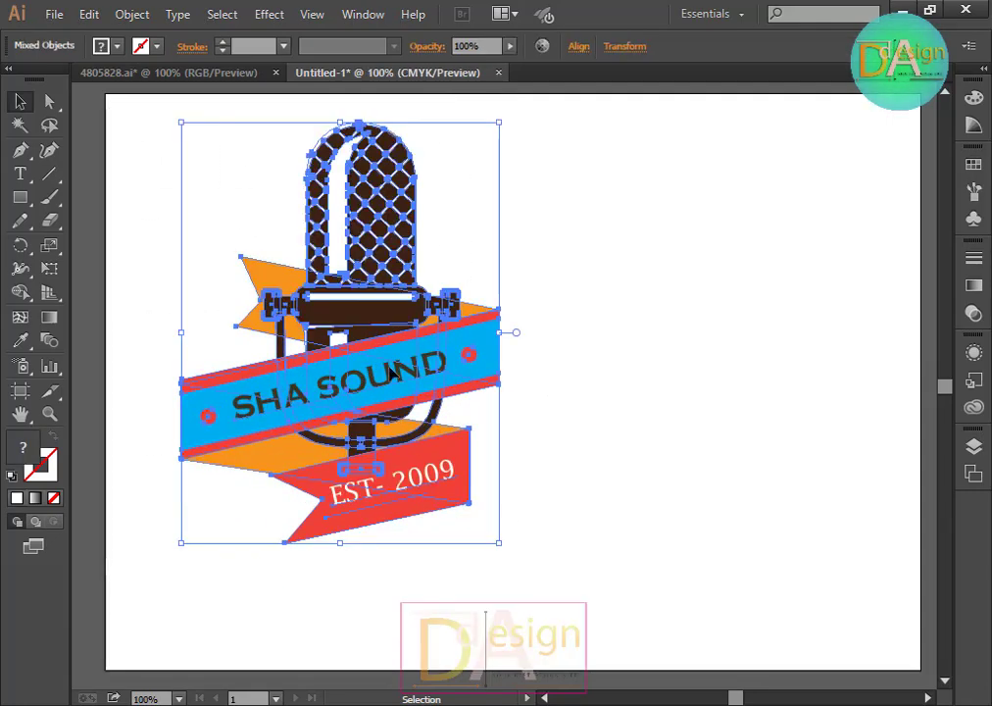
{"action": "left_click_drag", "start_coordinate": [460, 377], "coordinate": [647, 427]}
{"action": "left_click", "coordinate": [637, 382]}
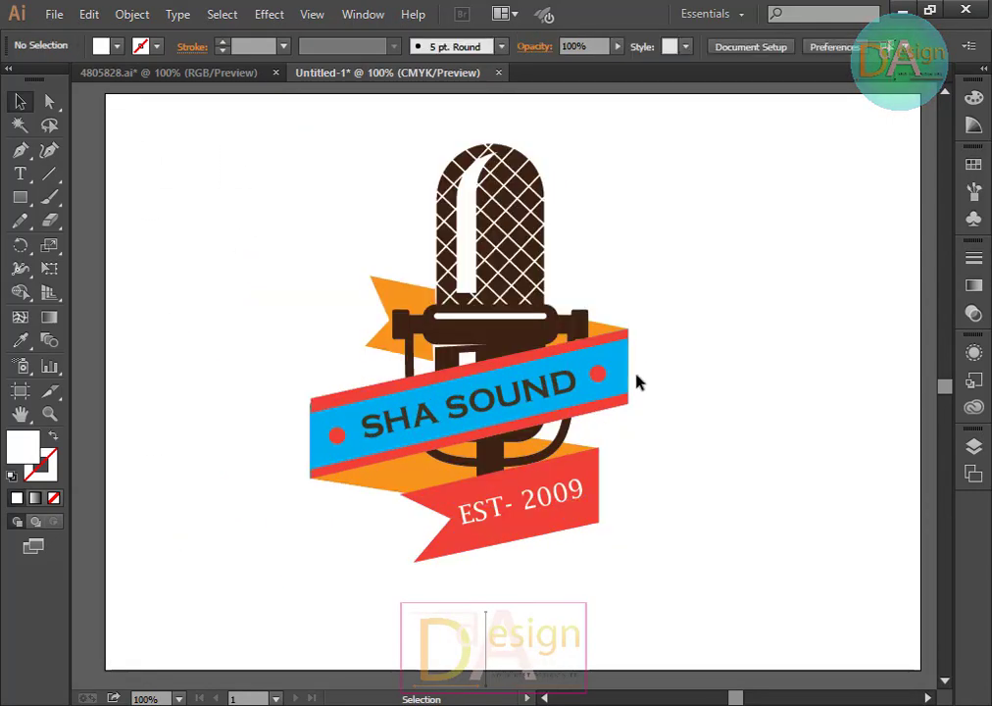
Step: Select all logo elements and group them together
{"action": "left_click_drag", "start_coordinate": [264, 128], "coordinate": [620, 541]}
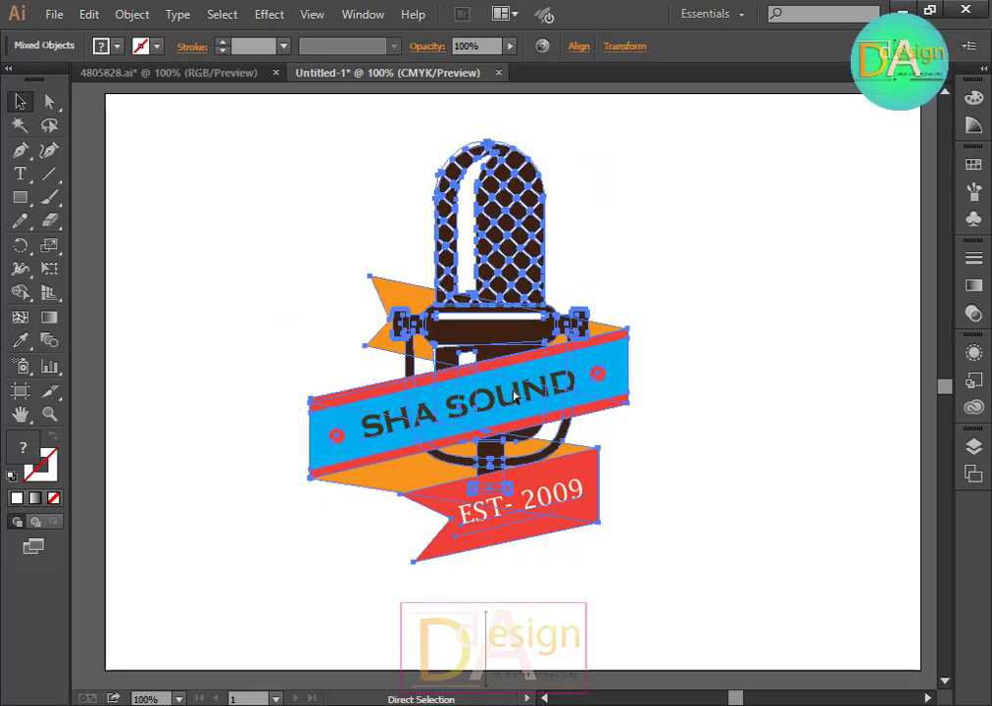
{"action": "key", "text": "ctrl+g"}
{"action": "left_click", "coordinate": [770, 408]}
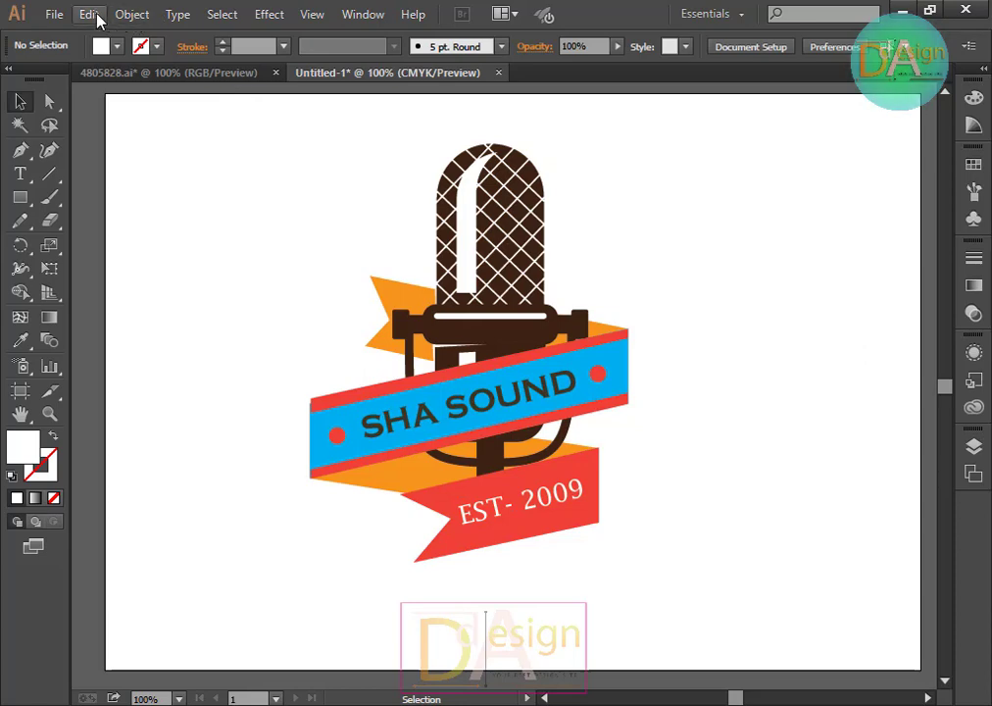
Step: Save the document as an Adobe Illustrator file named Logo 2
{"action": "left_click", "coordinate": [51, 14]}
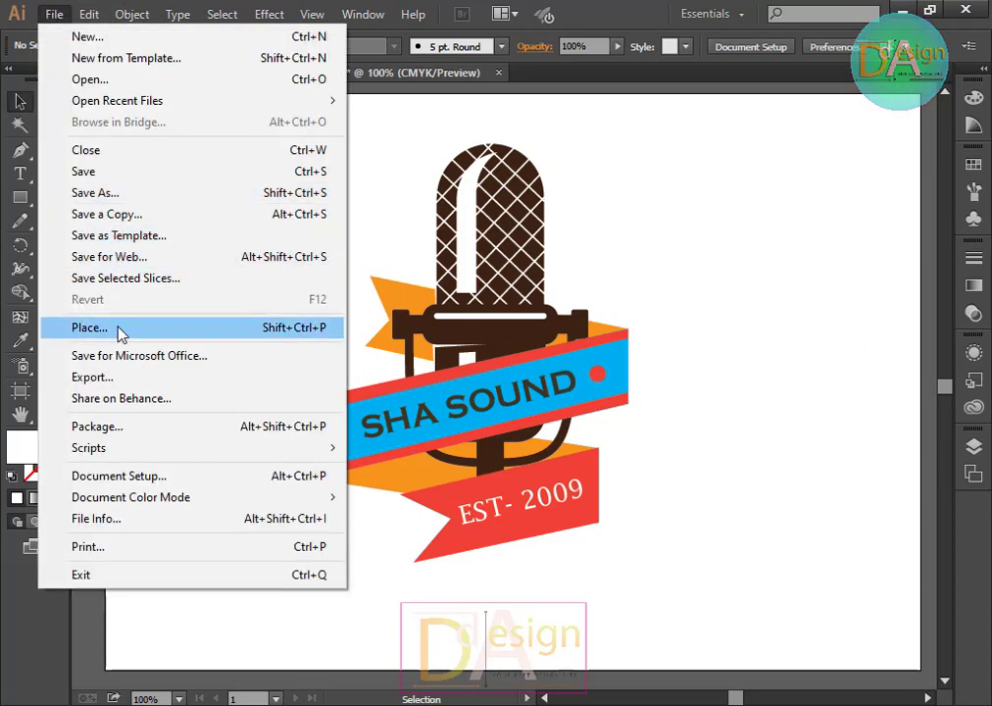
{"action": "left_click", "coordinate": [88, 192]}
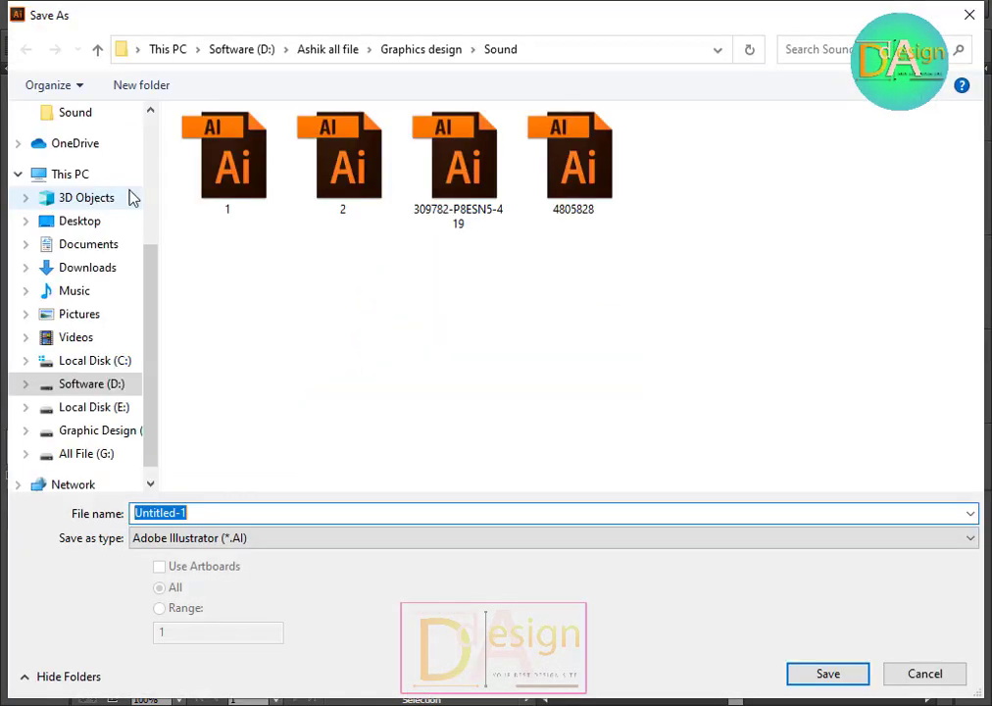
{"action": "left_click", "coordinate": [244, 511]}
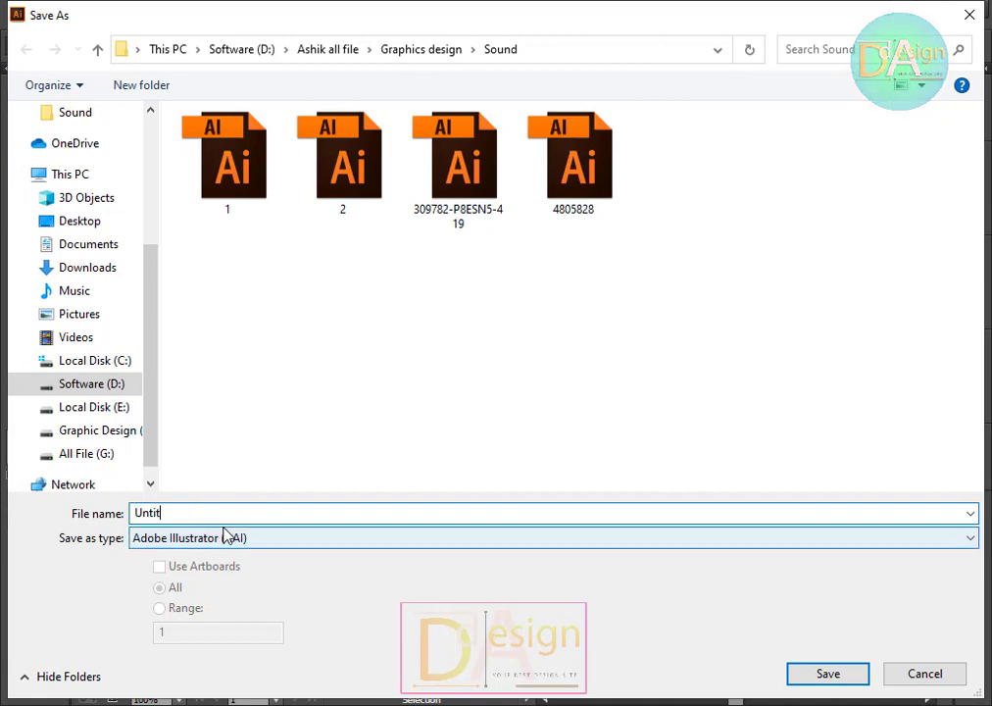
{"action": "type", "text": "Logo 2"}
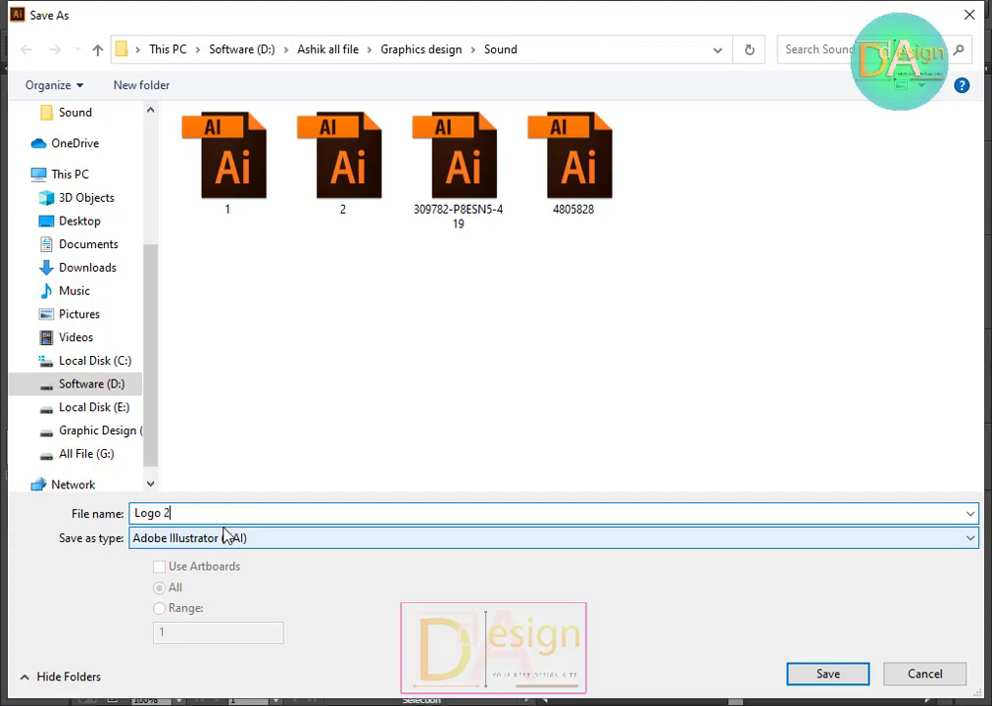
{"action": "key", "text": "Return"}
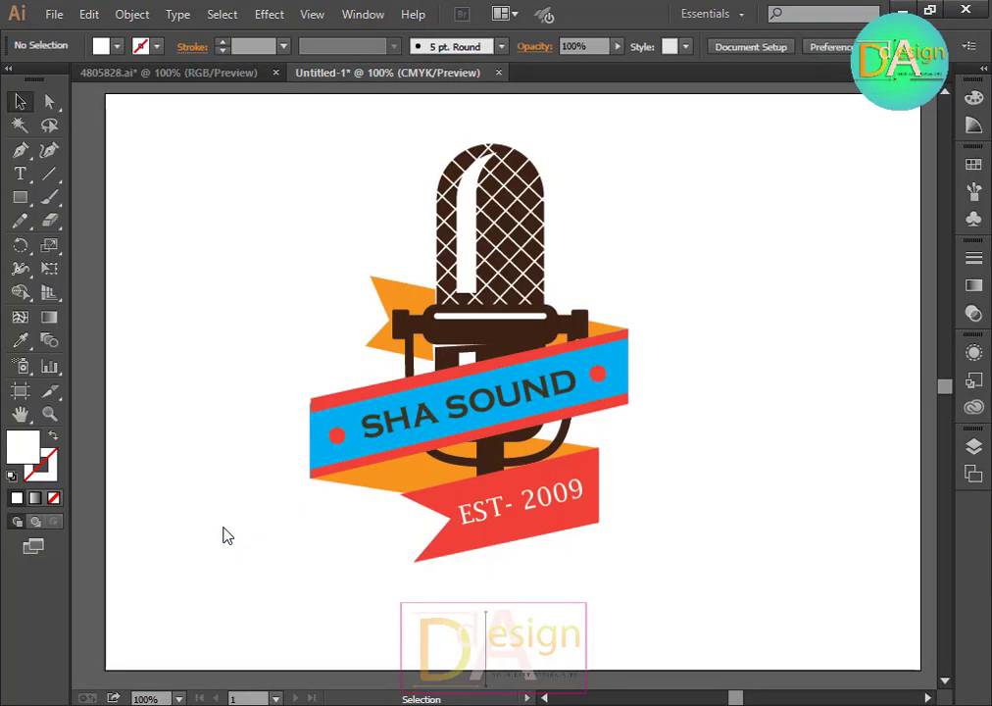
{"action": "key", "text": "Return"}
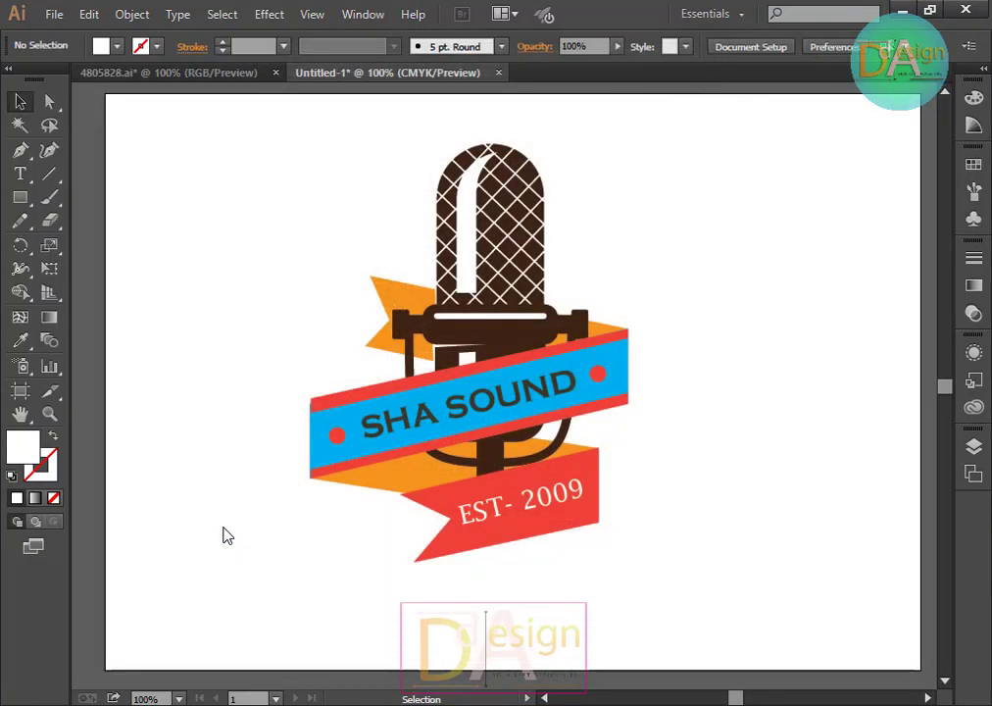
Step: Select the grouped logo to inspect it, then deselect
{"action": "left_click_drag", "start_coordinate": [268, 134], "coordinate": [677, 562]}
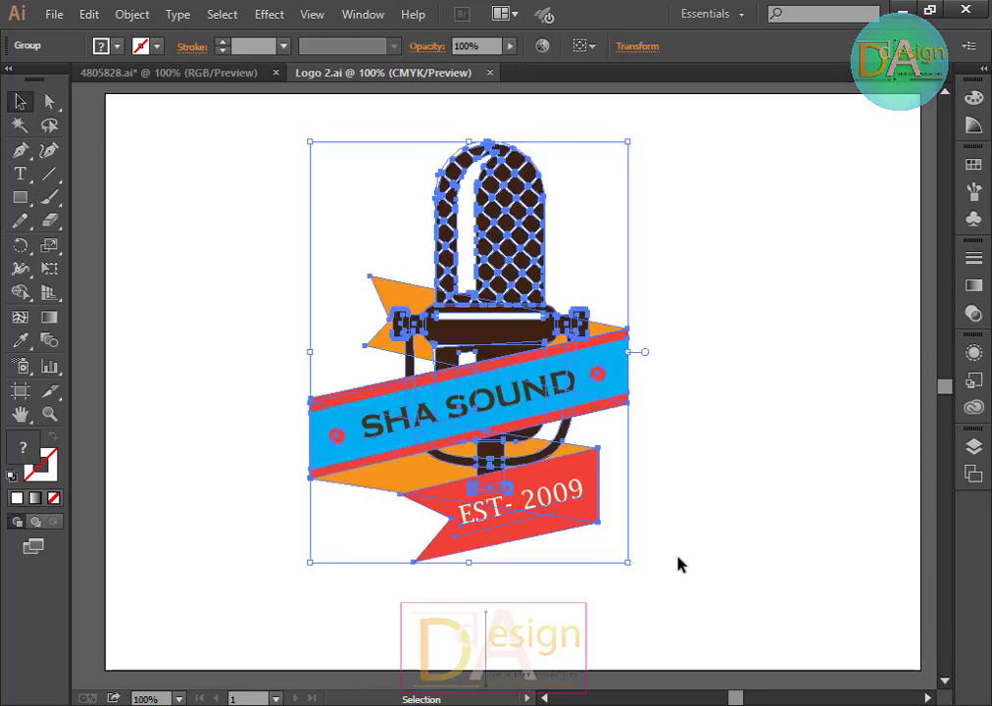
{"action": "left_click", "coordinate": [742, 446]}
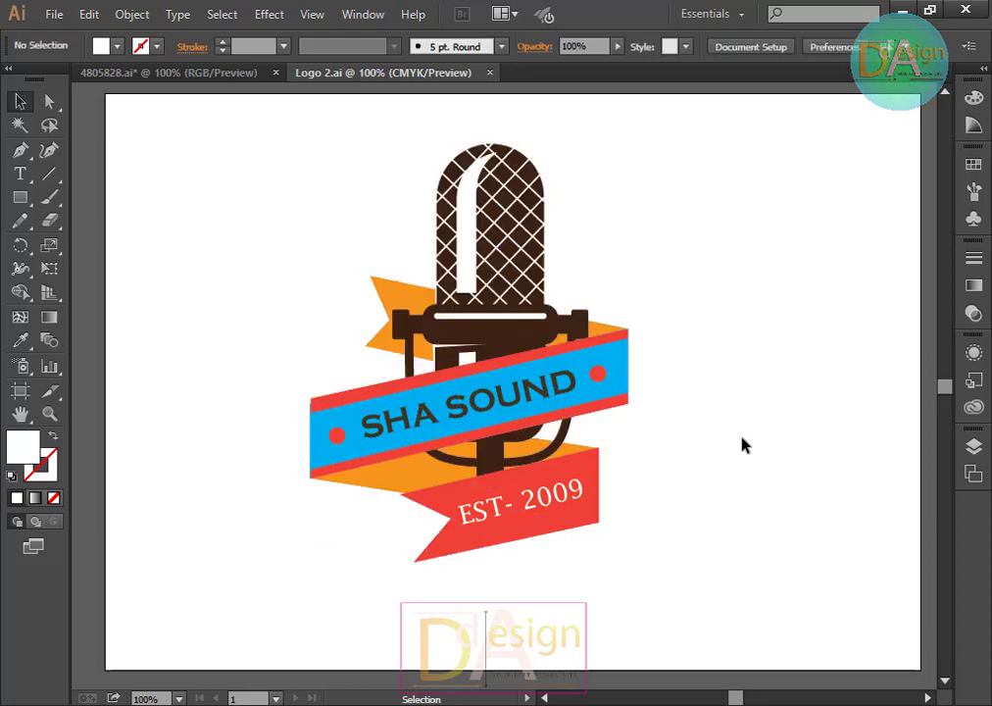
{"action": "left_click", "coordinate": [547, 392]}
{"action": "left_click", "coordinate": [692, 394]}
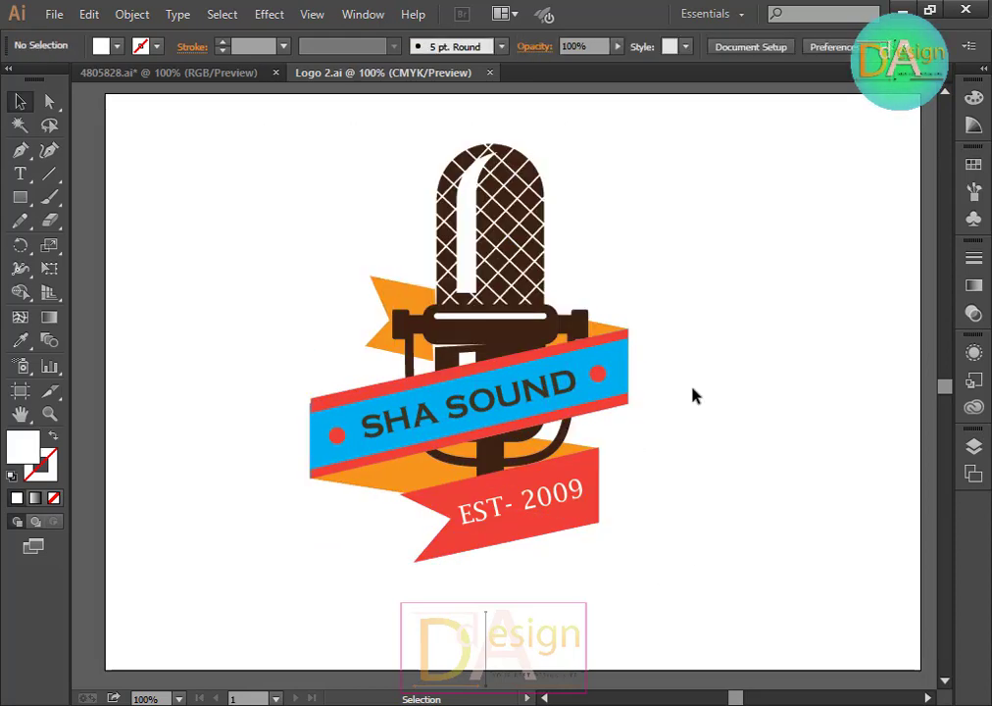
Step: Export the selected logo as a PNG named Logo 2 at High (300 ppi) resolution with a transparent background
{"action": "left_click_drag", "start_coordinate": [252, 144], "coordinate": [628, 555]}
{"action": "left_click", "coordinate": [691, 532]}
{"action": "left_click_drag", "start_coordinate": [248, 155], "coordinate": [635, 531]}
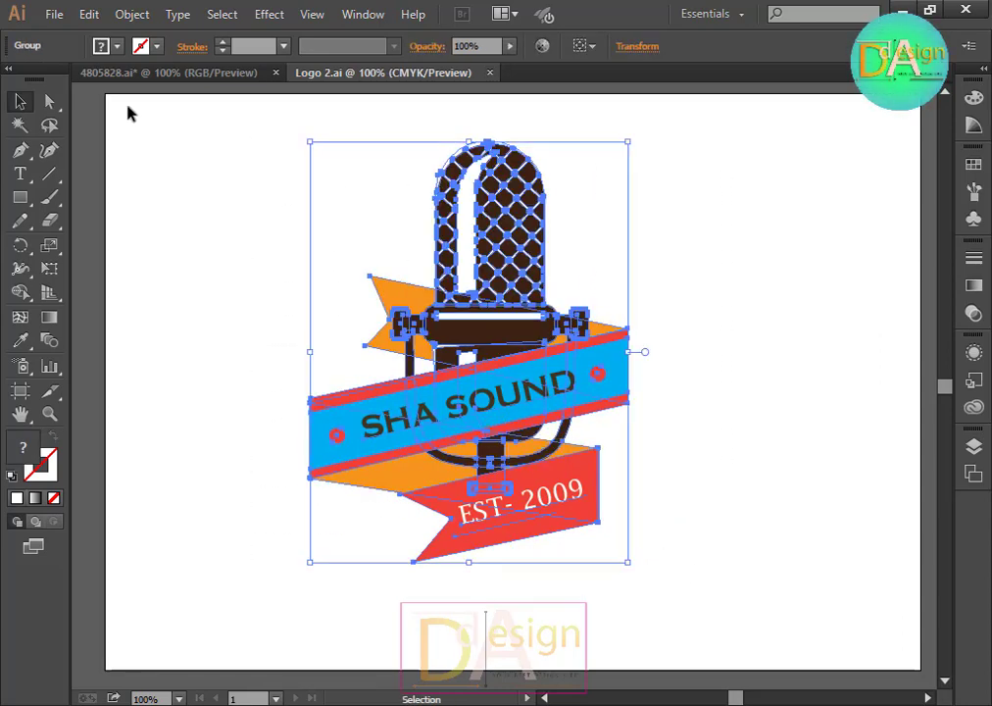
{"action": "left_click", "coordinate": [54, 14]}
{"action": "left_click", "coordinate": [130, 380]}
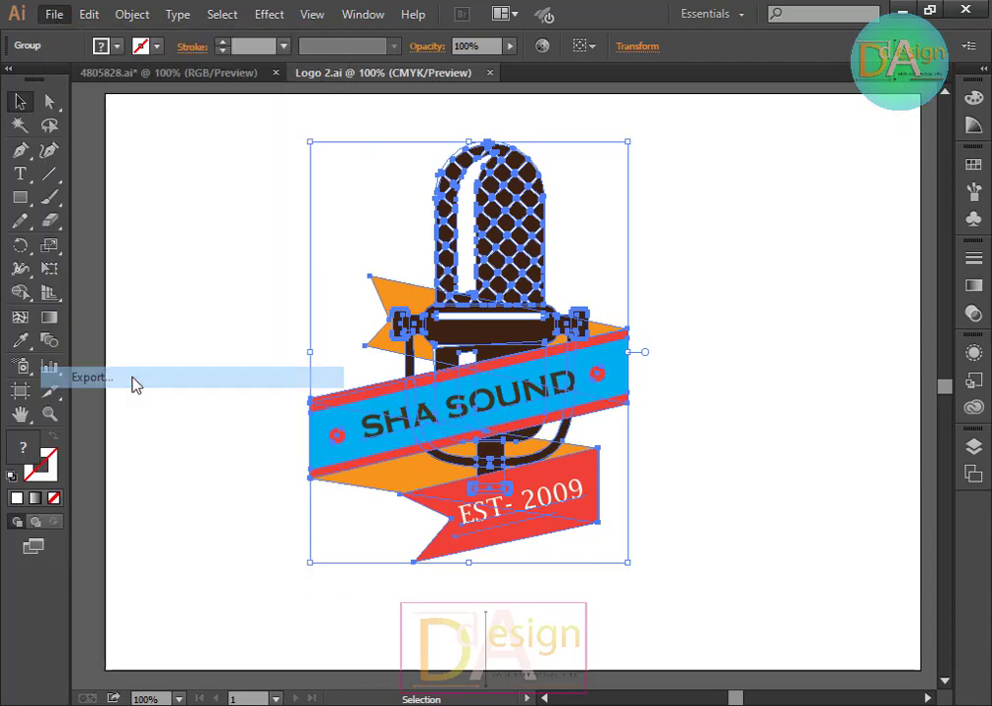
{"action": "left_click", "coordinate": [211, 547]}
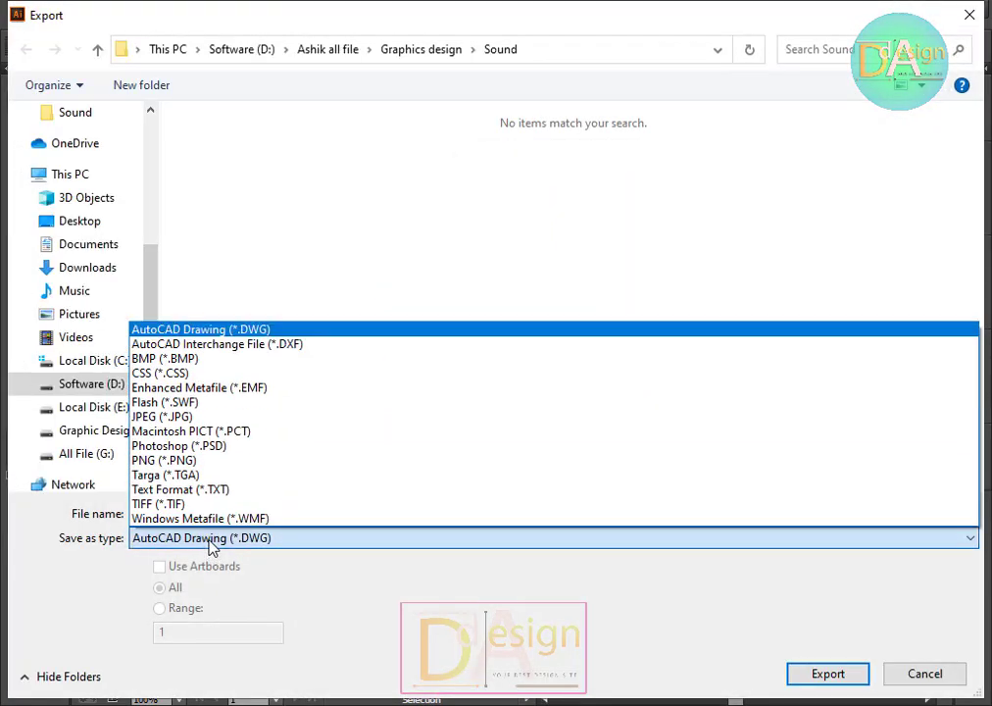
{"action": "left_click", "coordinate": [155, 463]}
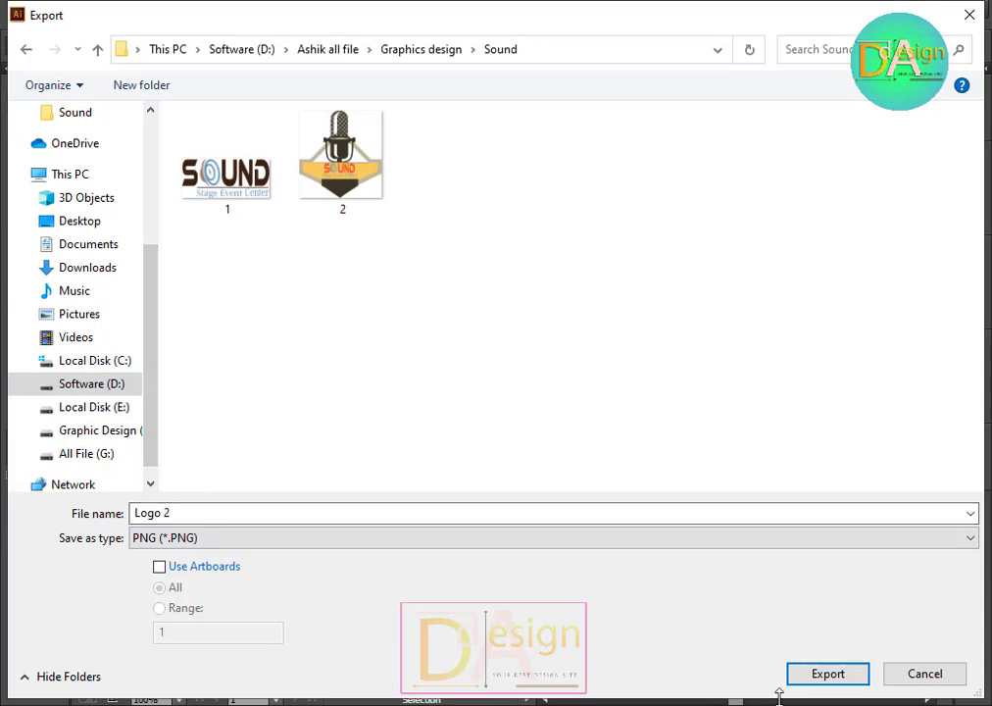
{"action": "left_click", "coordinate": [839, 676]}
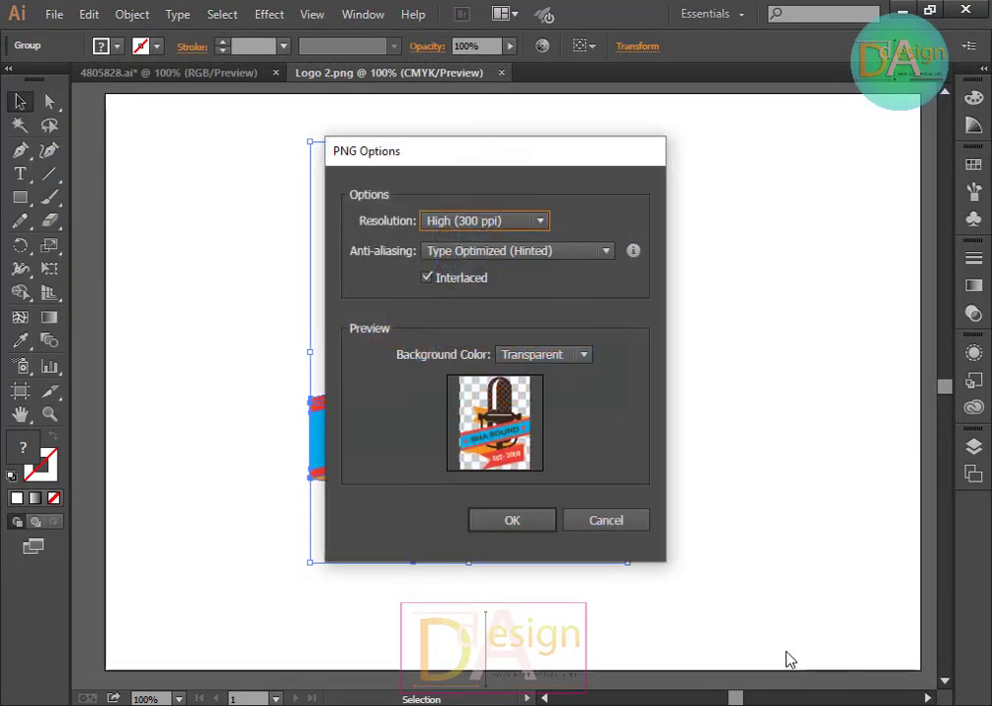
{"action": "left_click", "coordinate": [523, 525]}
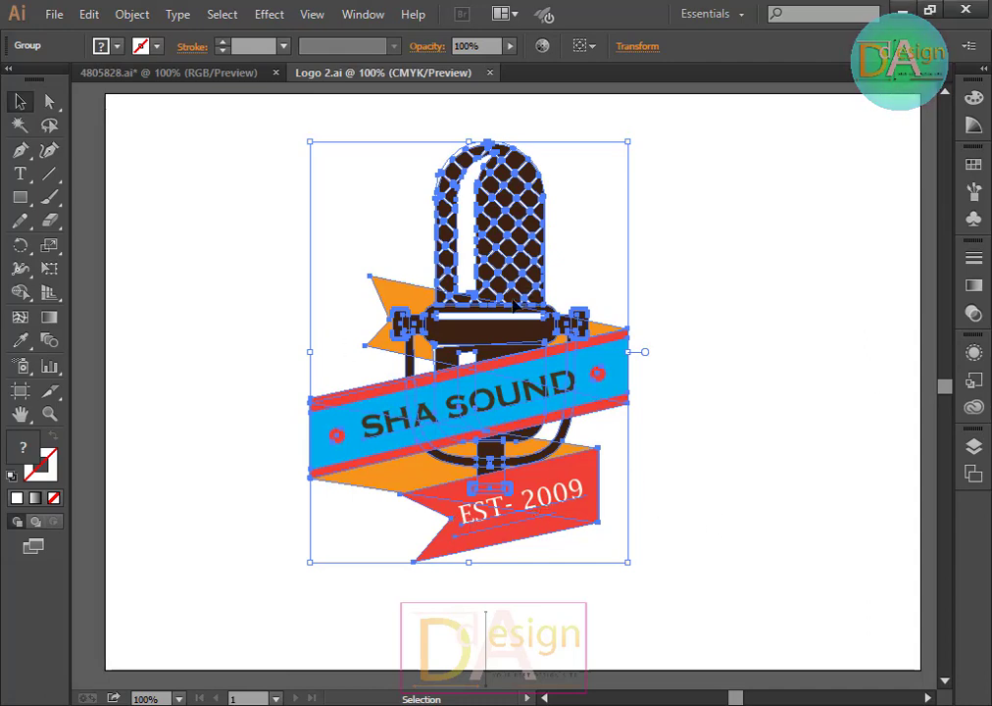
Step: Switch to Photoshop and open the exported Logo 2 PNG from the Sound folder
{"action": "left_click", "coordinate": [683, 384]}
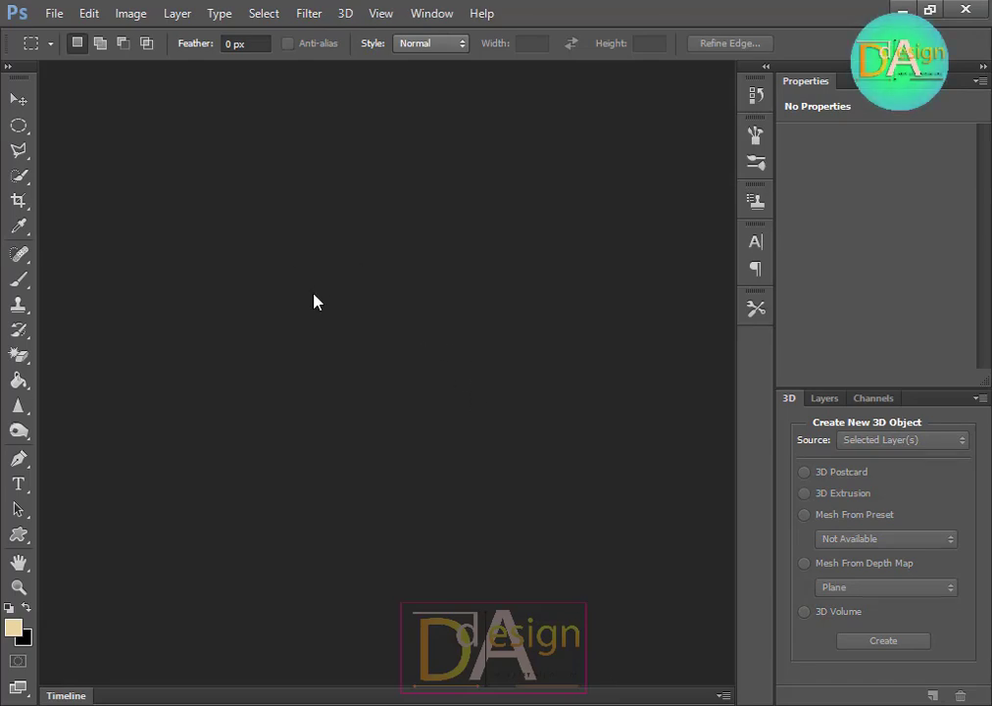
{"action": "key", "text": "ctrl+o"}
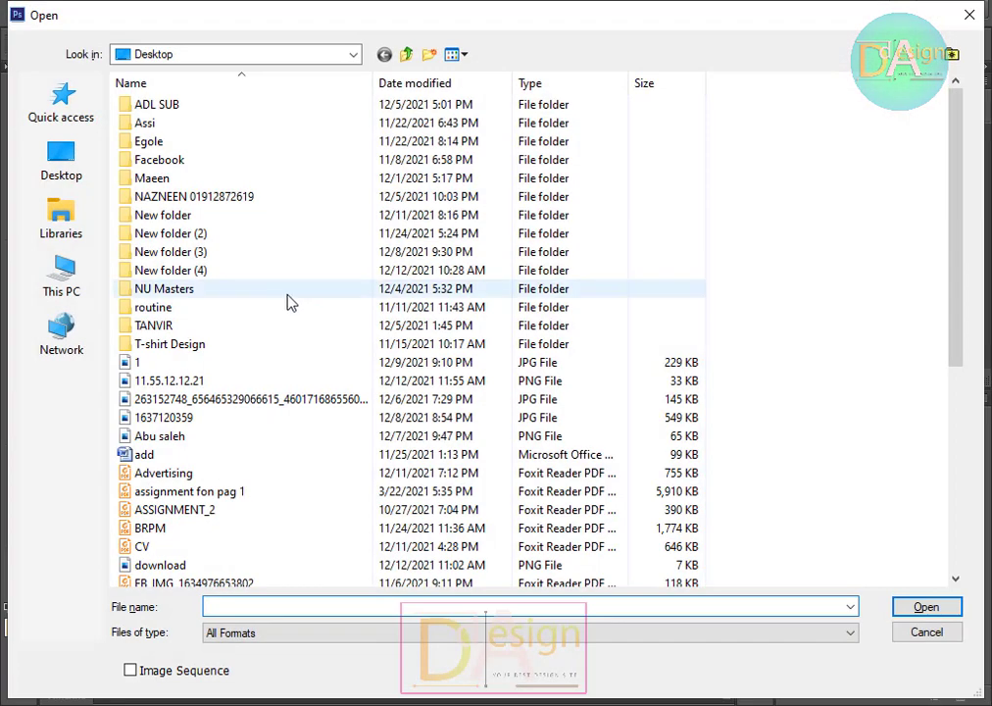
{"action": "left_click", "coordinate": [64, 266]}
{"action": "left_click", "coordinate": [435, 314]}
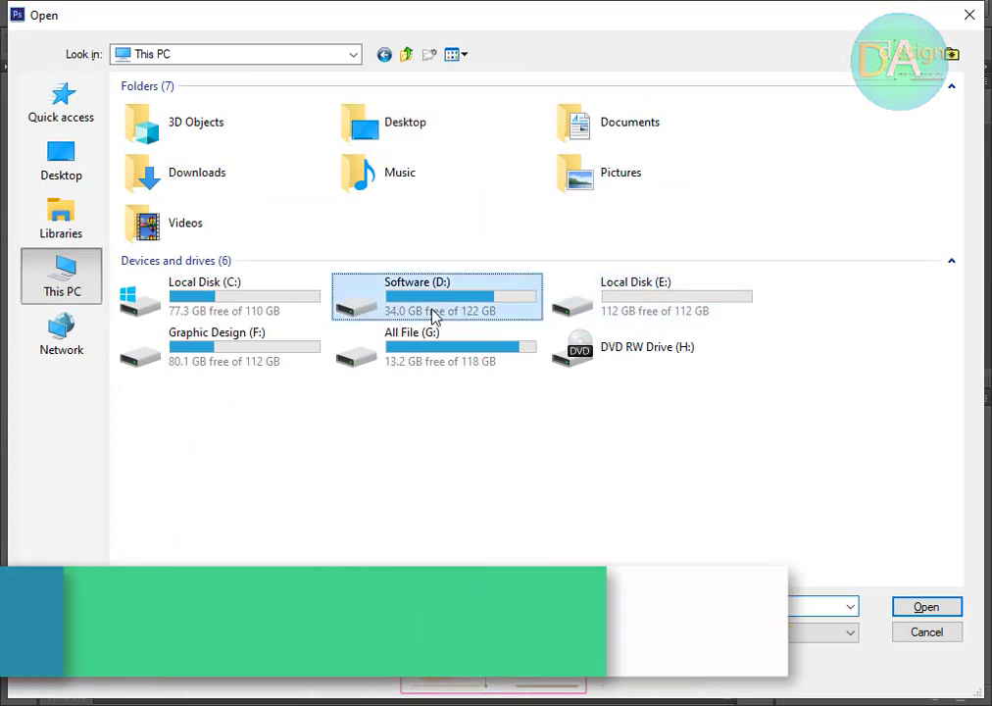
{"action": "double_click", "coordinate": [434, 314]}
{"action": "double_click", "coordinate": [777, 165]}
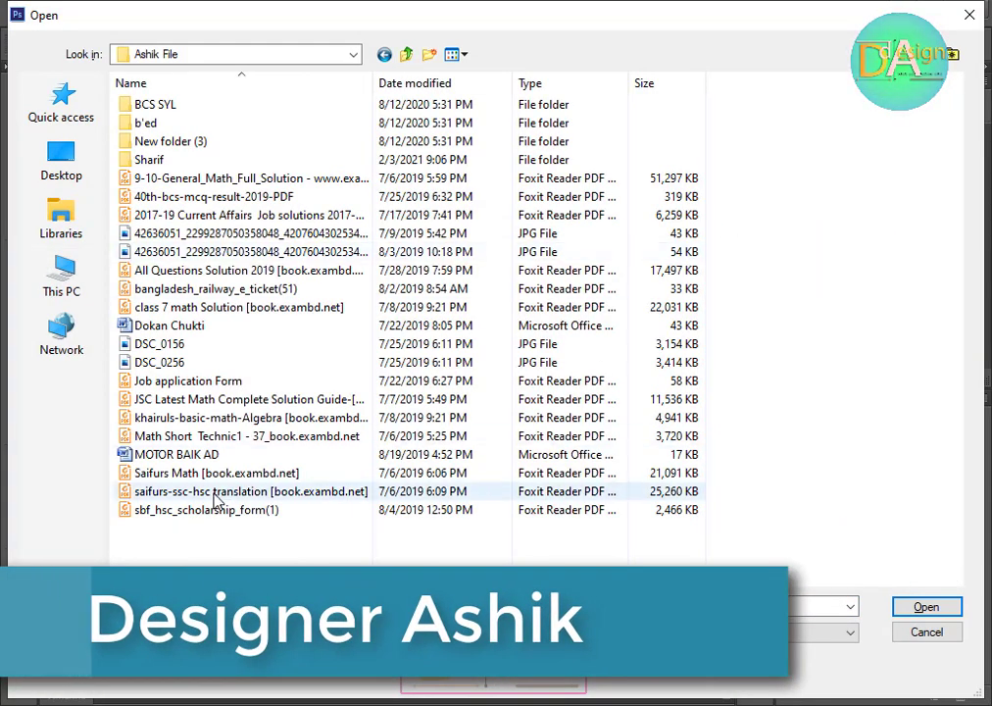
{"action": "left_click", "coordinate": [384, 54]}
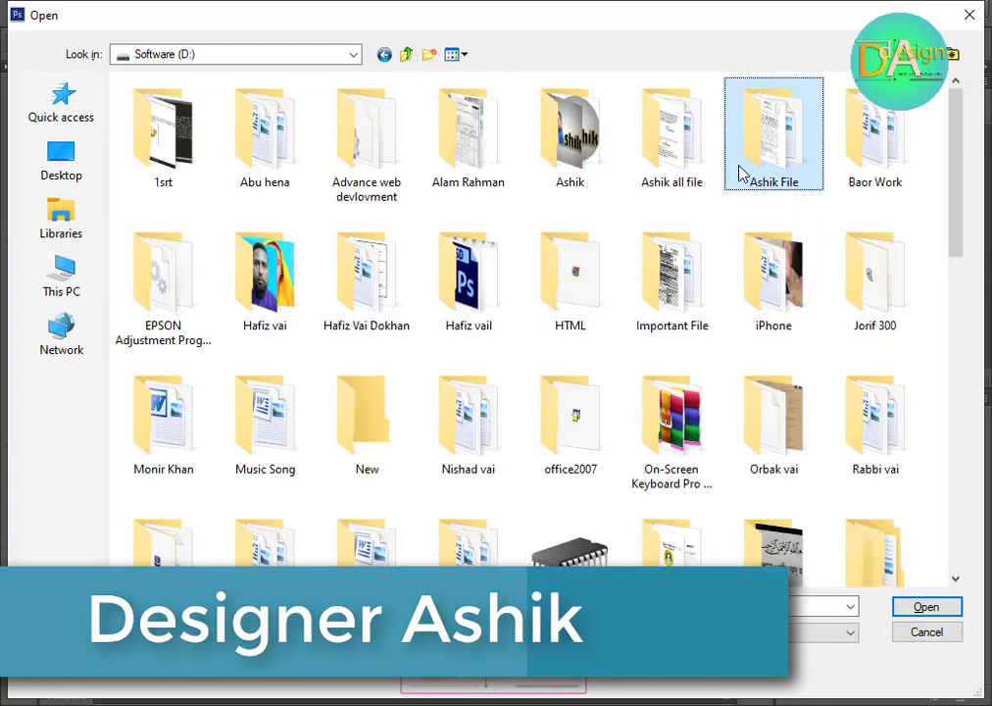
{"action": "double_click", "coordinate": [696, 169]}
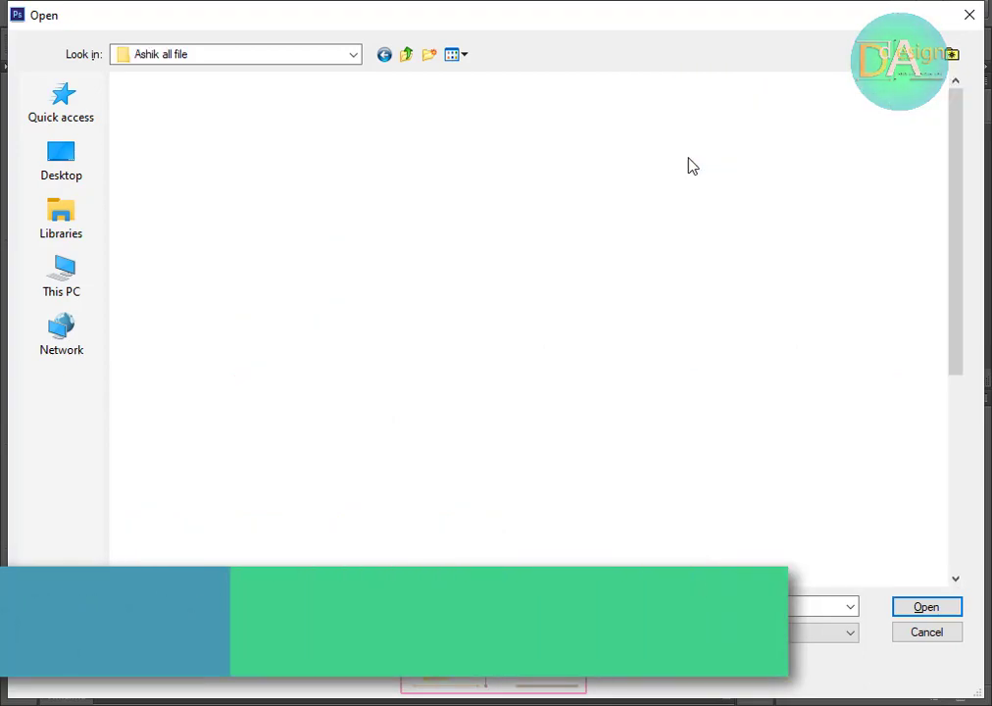
{"action": "double_click", "coordinate": [562, 300]}
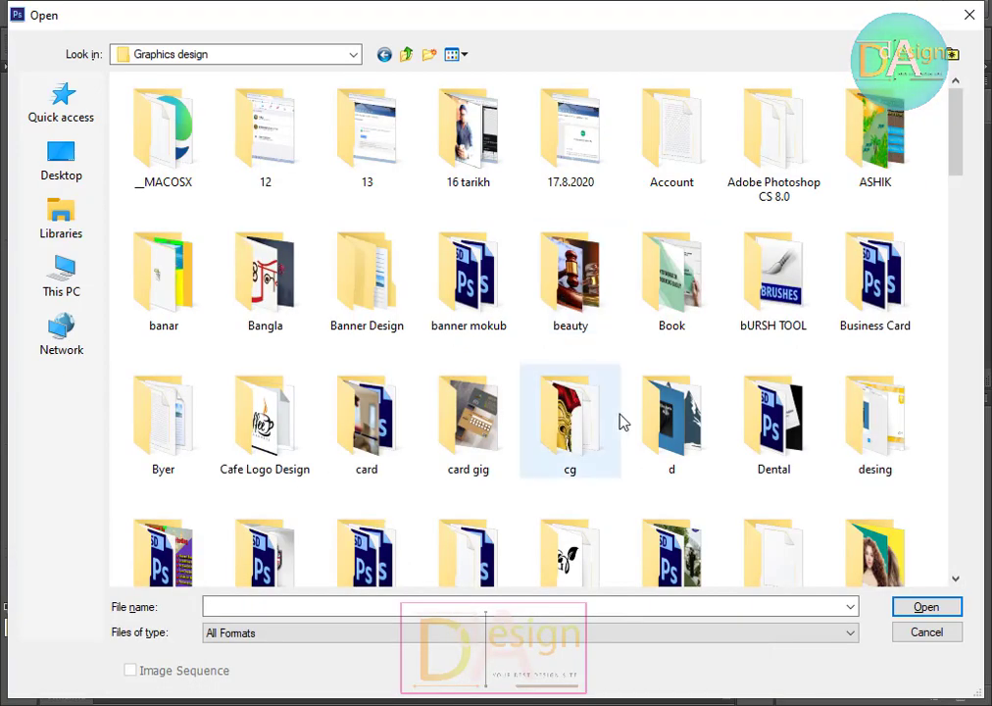
{"action": "scroll", "coordinate": [619, 421], "scroll_direction": "down", "scroll_amount": 3}
{"action": "scroll", "coordinate": [628, 432], "scroll_direction": "down", "scroll_amount": 9}
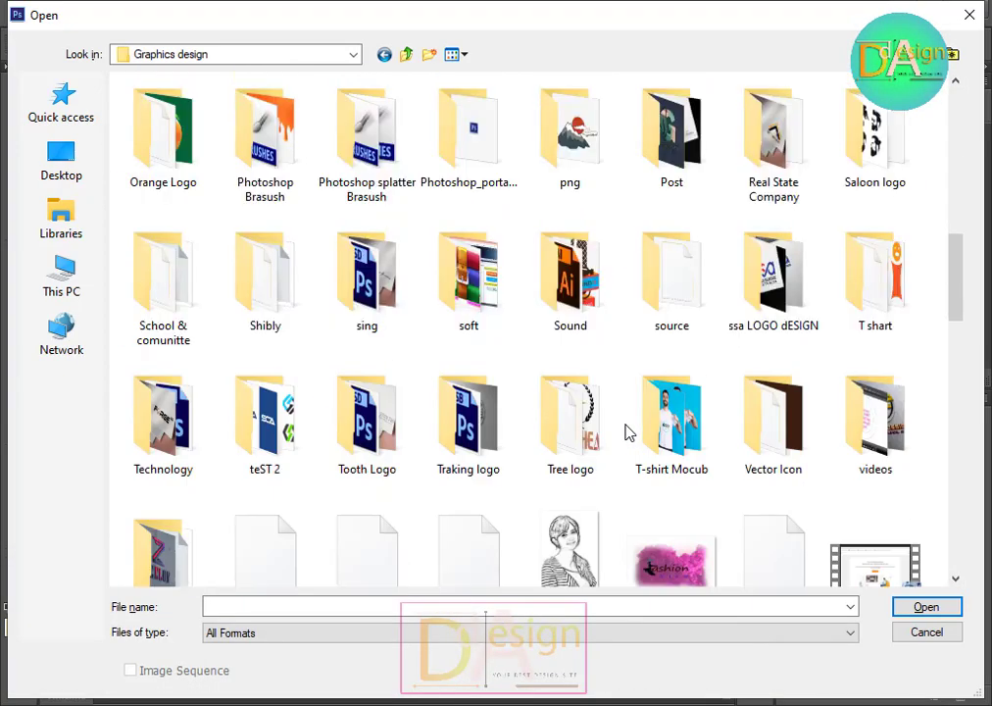
{"action": "left_click", "coordinate": [588, 286]}
{"action": "double_click", "coordinate": [588, 286]}
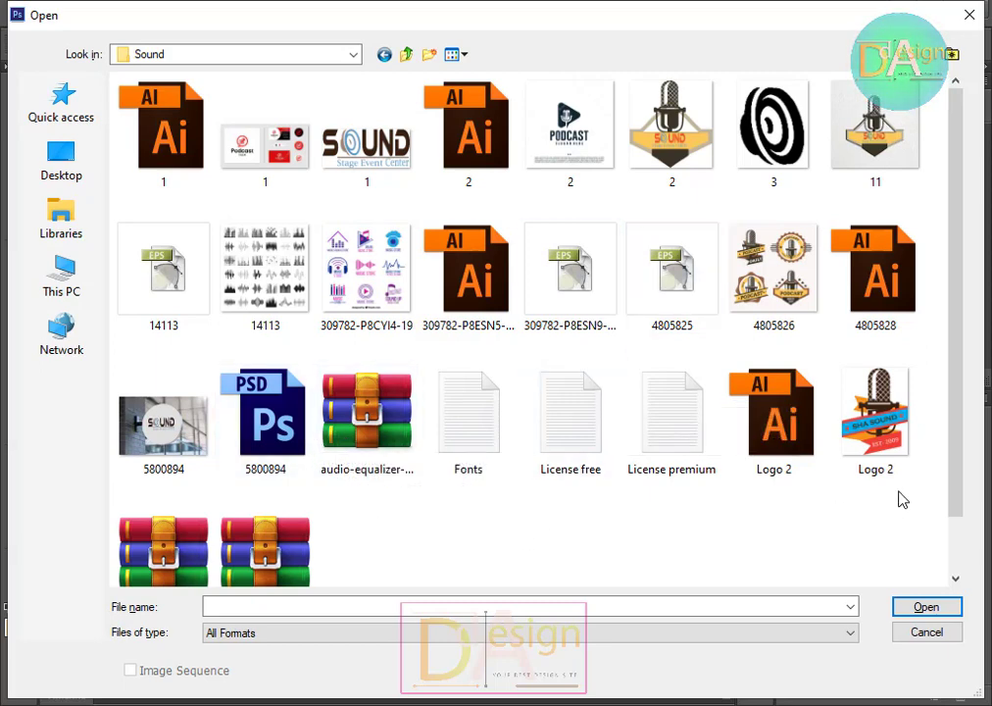
{"action": "double_click", "coordinate": [872, 416]}
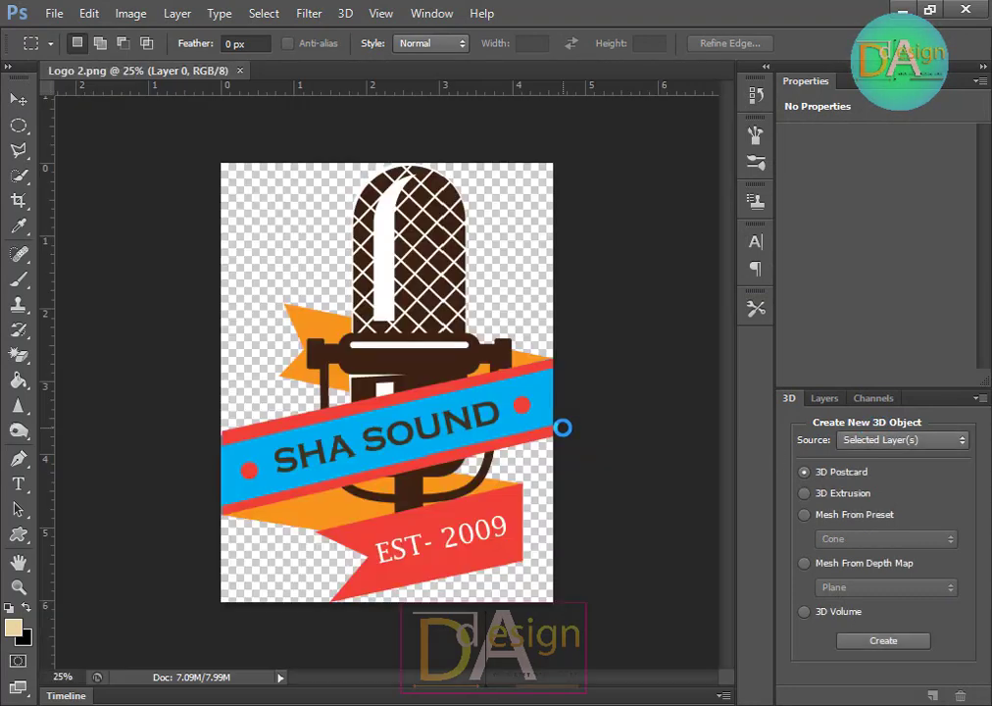
Step: Open the Logo_on_wall_1 mockup PSD from the Logo MOucab folder
{"action": "left_click", "coordinate": [21, 99]}
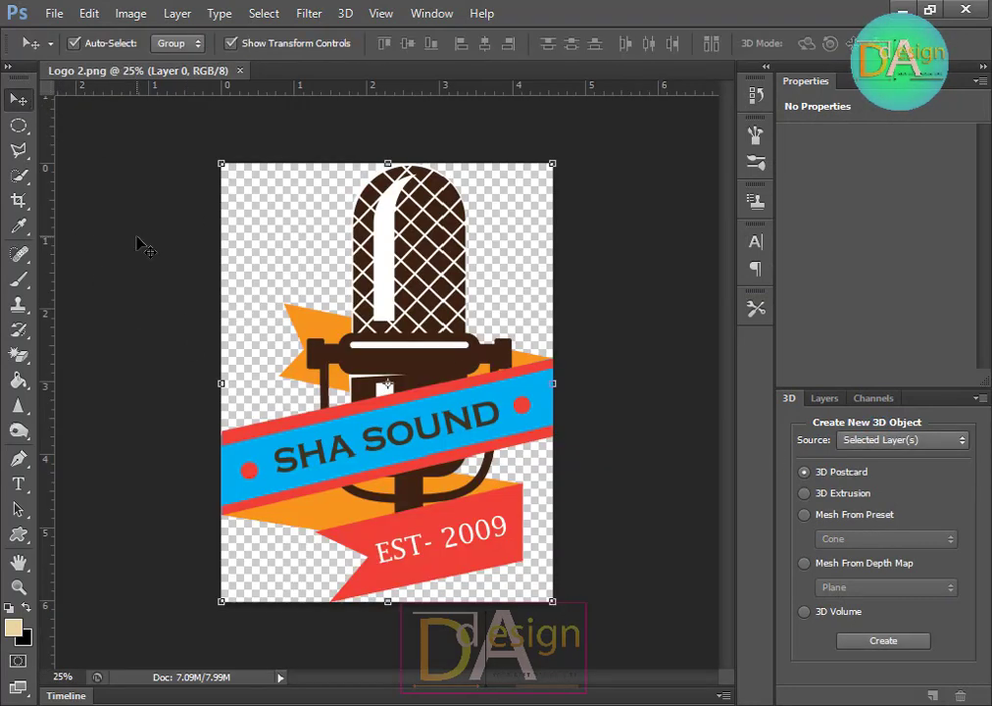
{"action": "key", "text": "ctrl+o"}
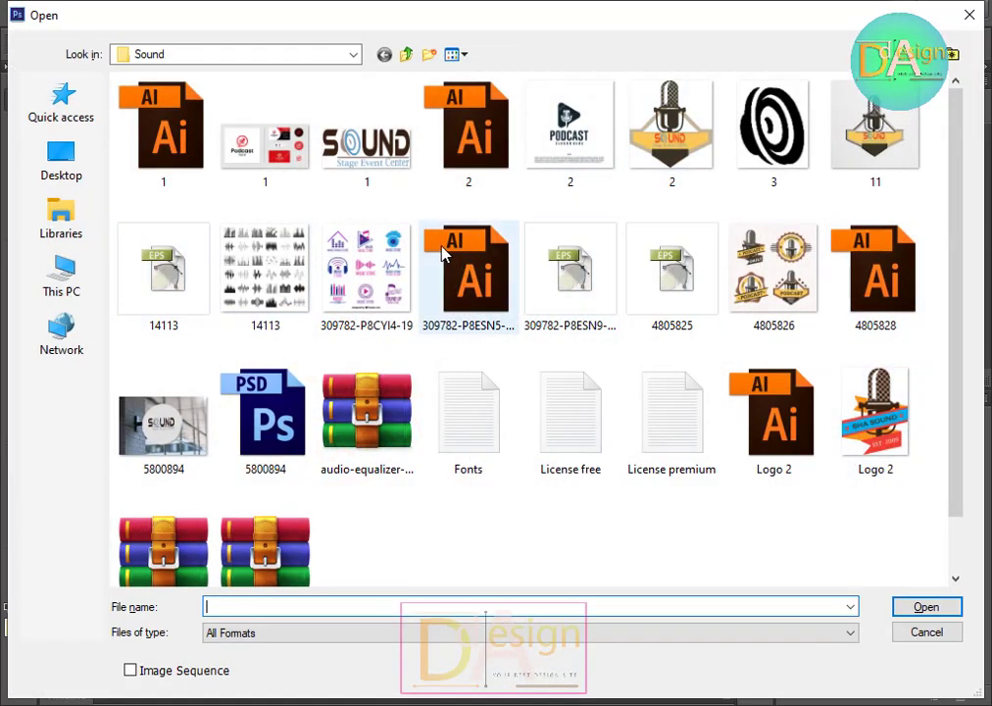
{"action": "left_click", "coordinate": [407, 56]}
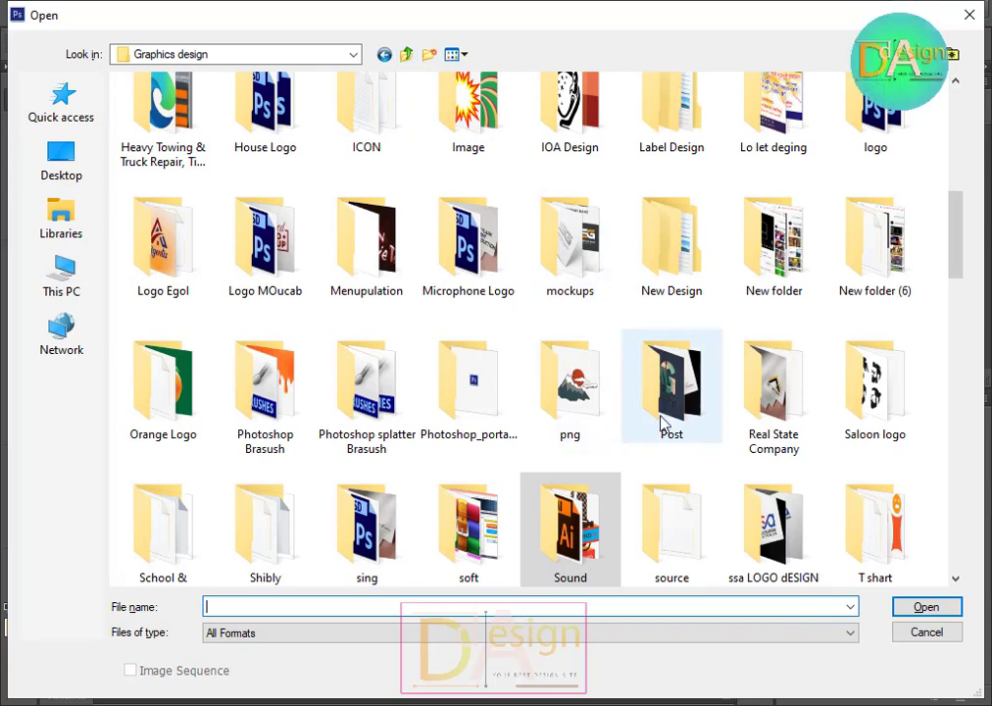
{"action": "scroll", "coordinate": [696, 441], "scroll_direction": "down", "scroll_amount": 2}
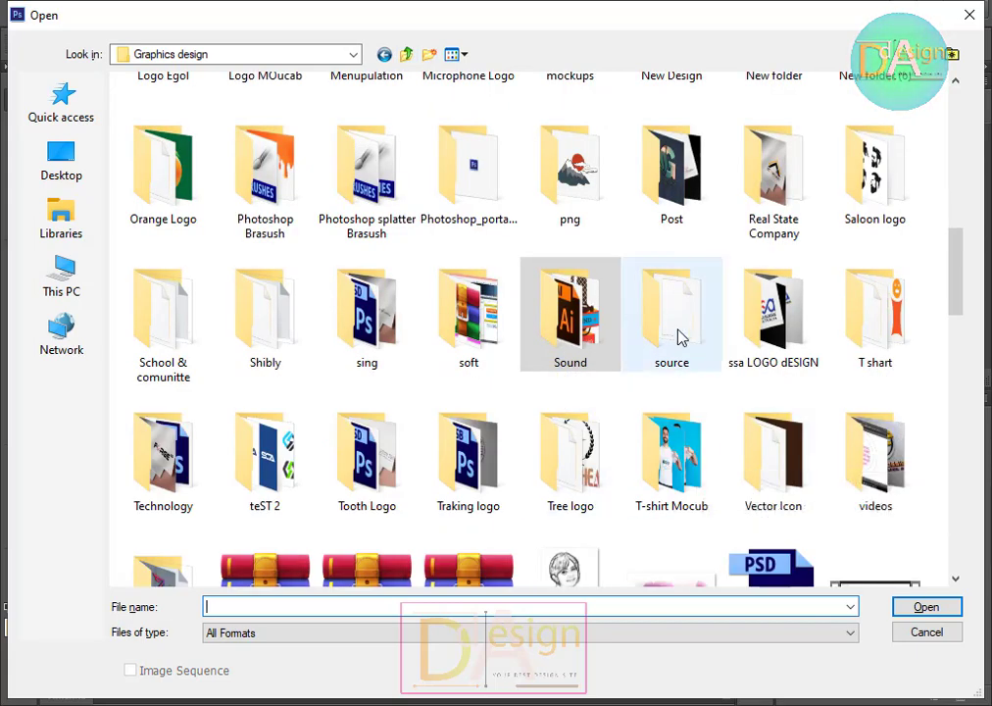
{"action": "scroll", "coordinate": [726, 254], "scroll_direction": "up", "scroll_amount": 2}
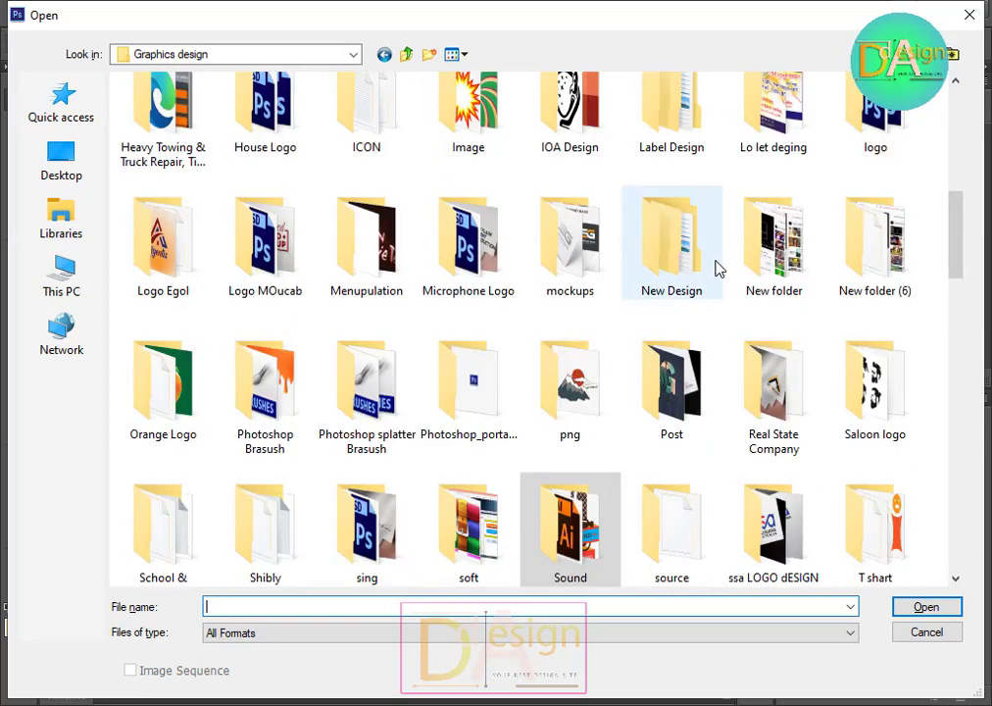
{"action": "left_click", "coordinate": [272, 273]}
{"action": "double_click", "coordinate": [271, 272]}
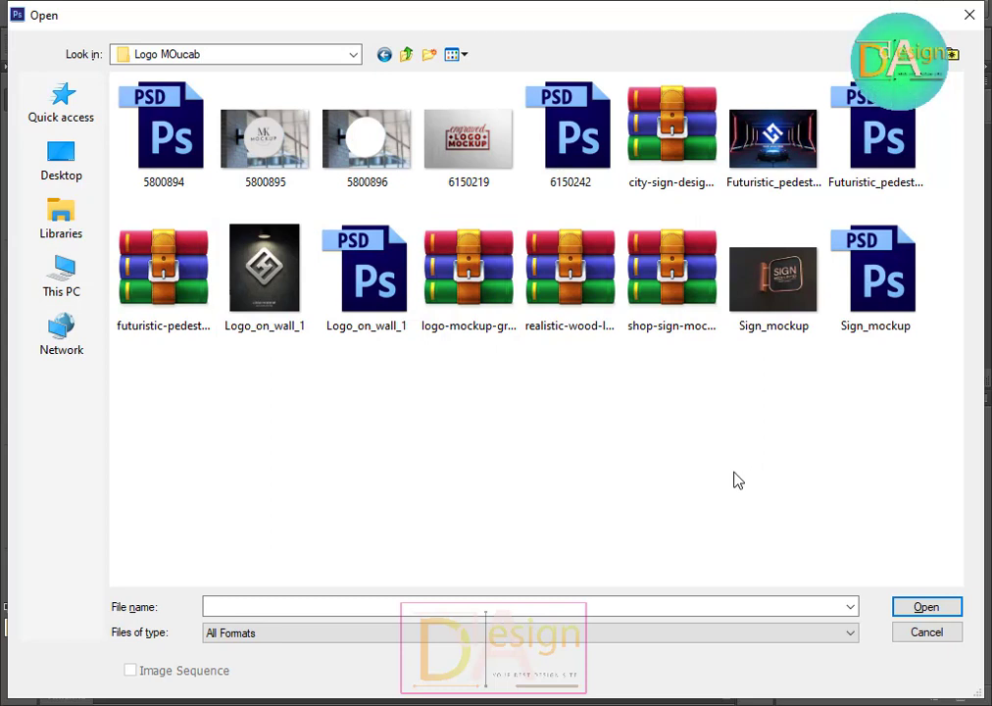
{"action": "double_click", "coordinate": [401, 308]}
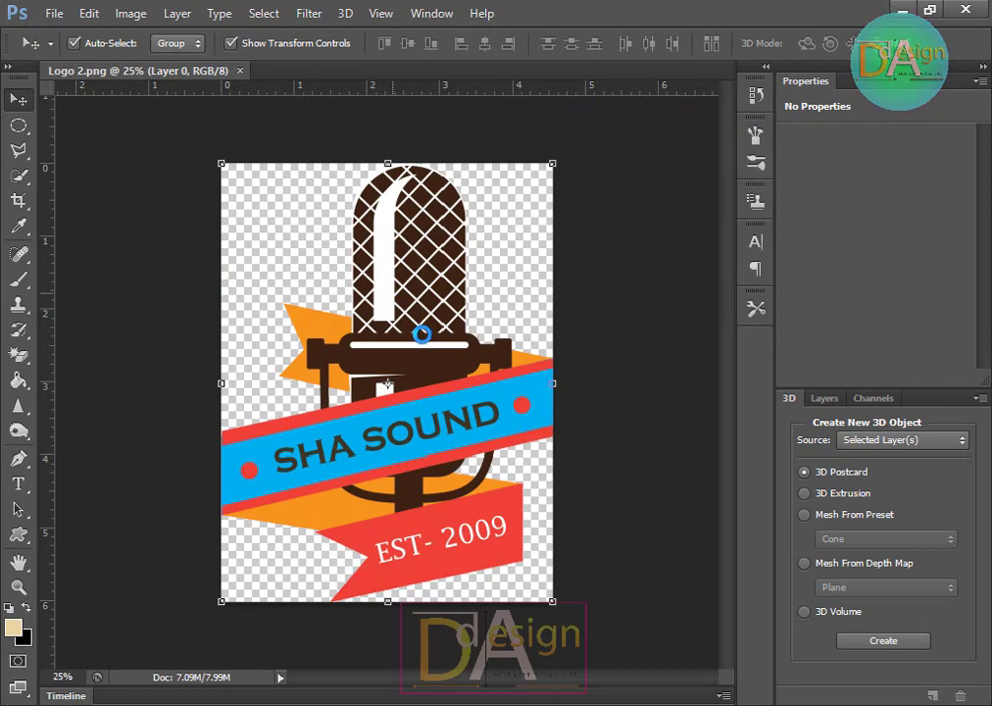
{"action": "left_click", "coordinate": [498, 292]}
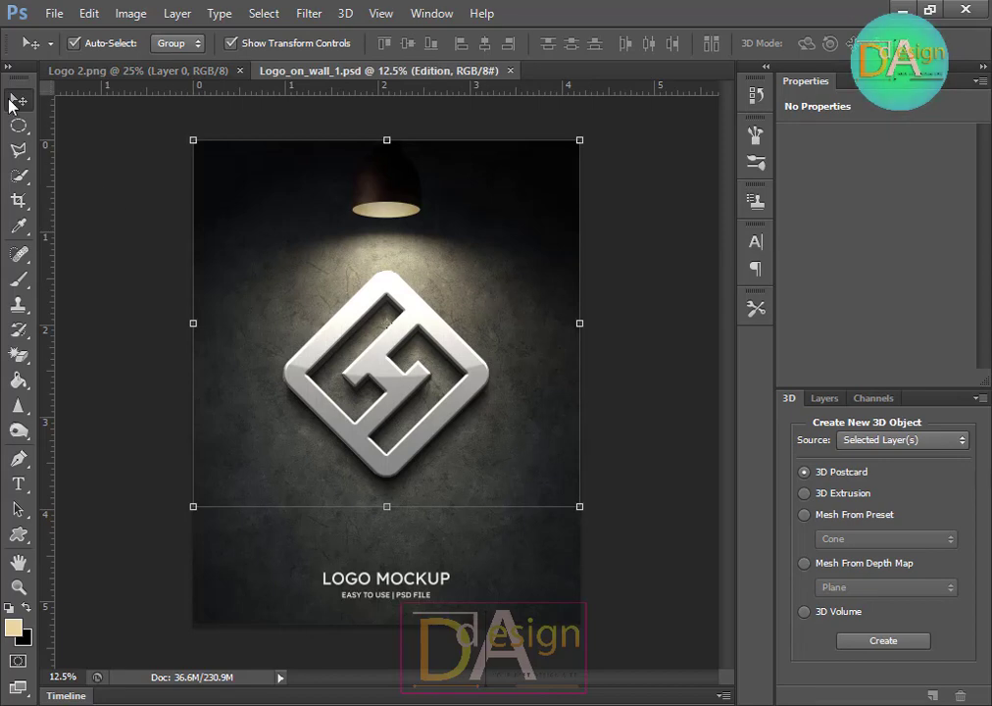
Step: Make the "Your logo here" layer visible in the mockup and open its smart object contents for editing
{"action": "left_click", "coordinate": [655, 321]}
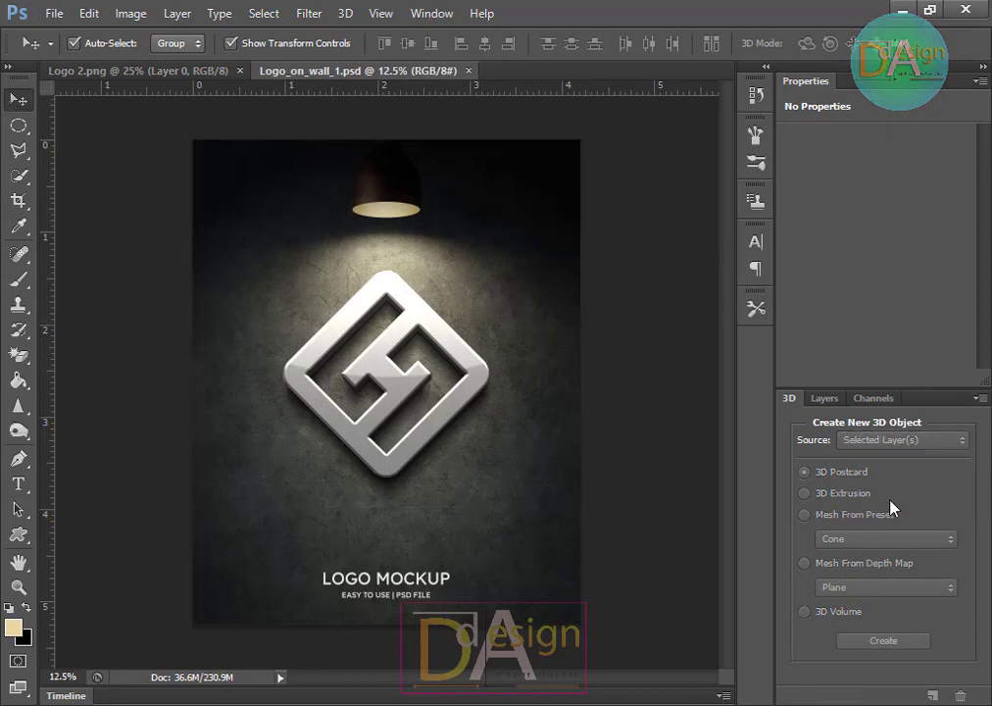
{"action": "left_click", "coordinate": [821, 399]}
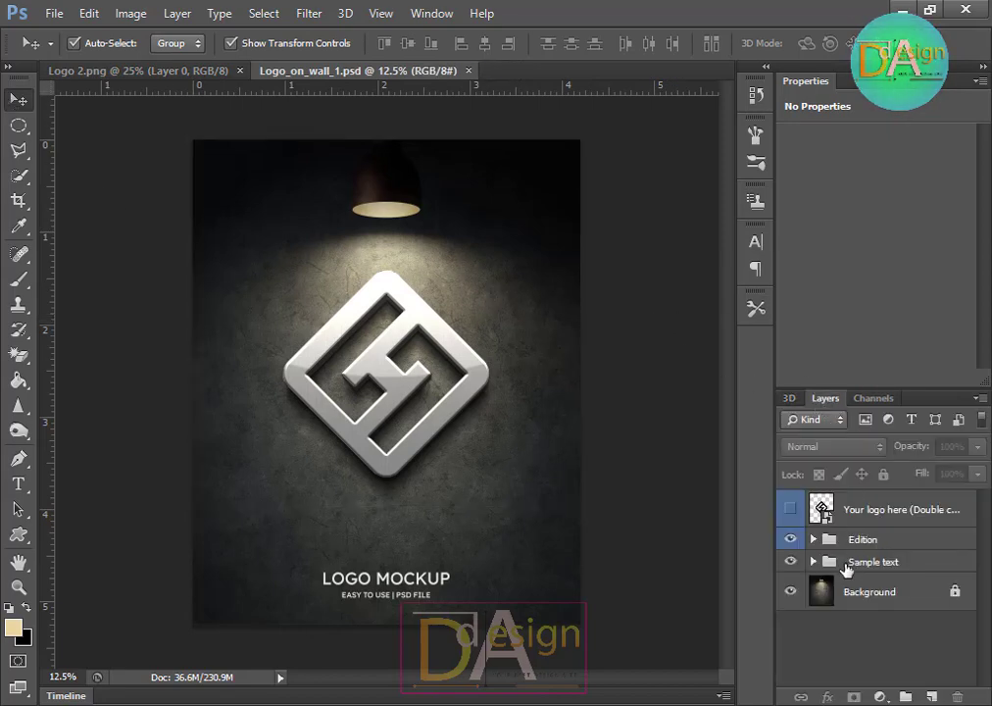
{"action": "left_click", "coordinate": [812, 539]}
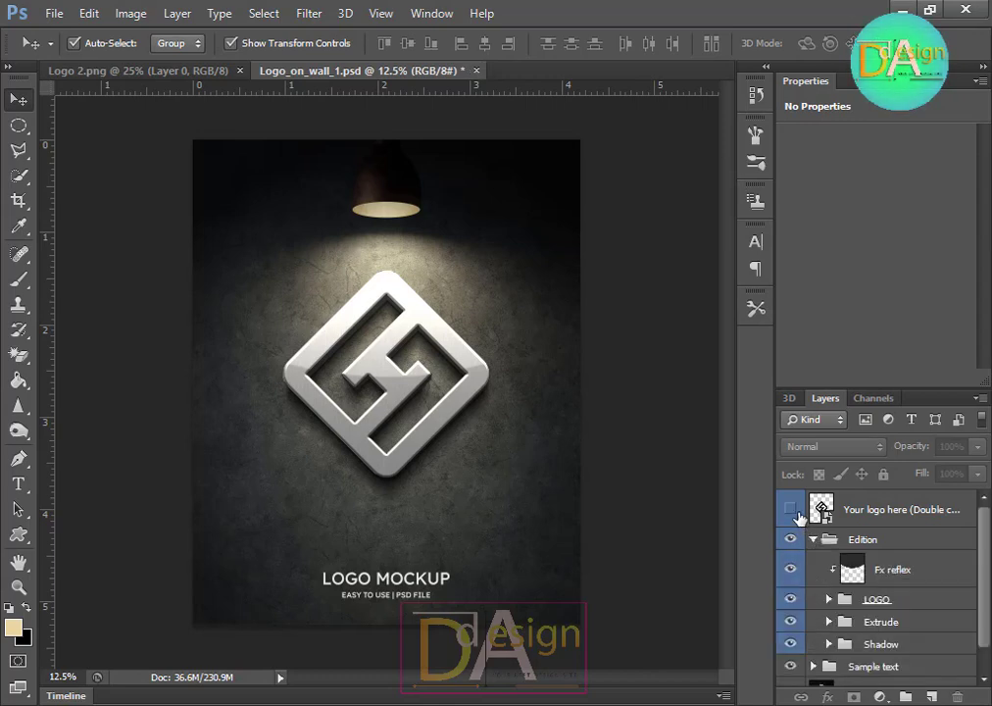
{"action": "scroll", "coordinate": [826, 560], "scroll_direction": "down", "scroll_amount": 1}
{"action": "scroll", "coordinate": [826, 560], "scroll_direction": "up", "scroll_amount": 1}
{"action": "left_click", "coordinate": [790, 509]}
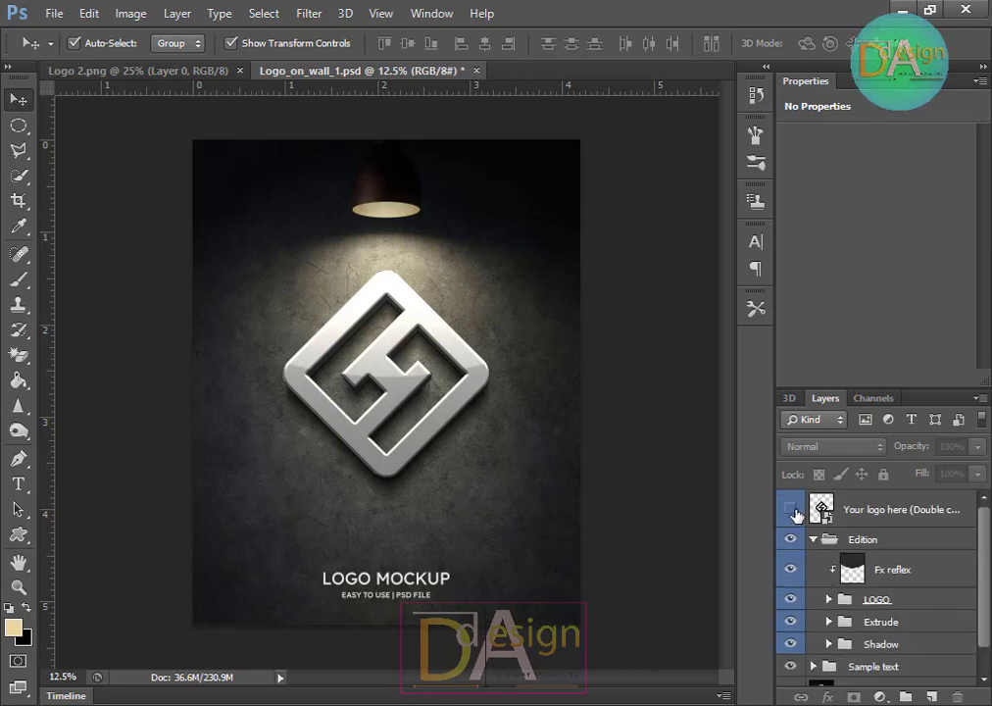
{"action": "scroll", "coordinate": [814, 546], "scroll_direction": "down", "scroll_amount": 1}
{"action": "scroll", "coordinate": [814, 547], "scroll_direction": "up", "scroll_amount": 1}
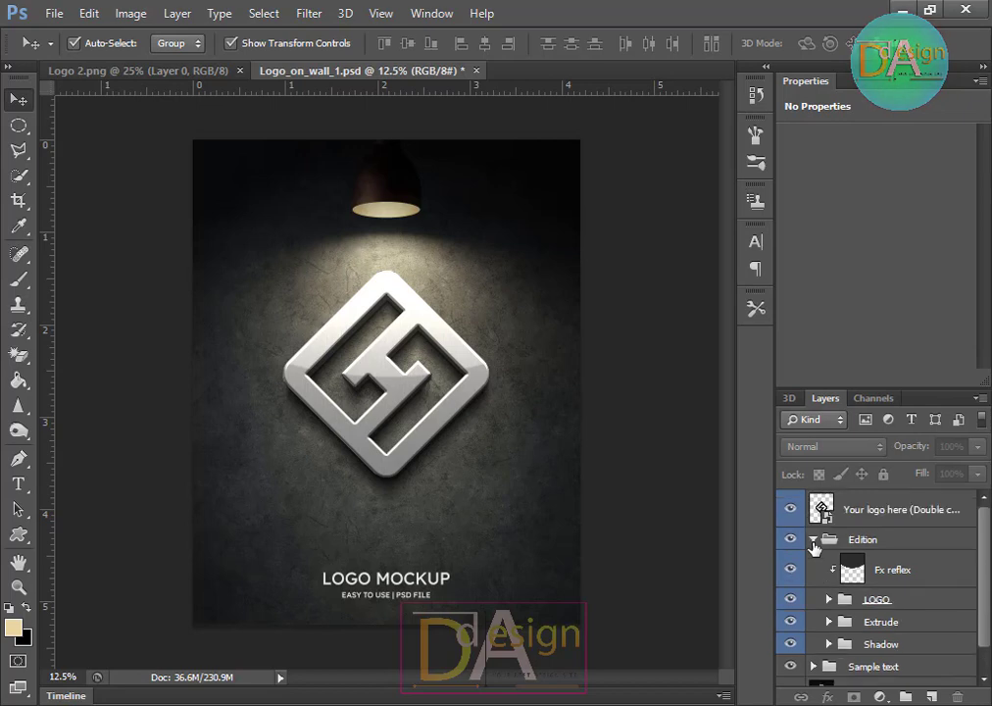
{"action": "double_click", "coordinate": [821, 509]}
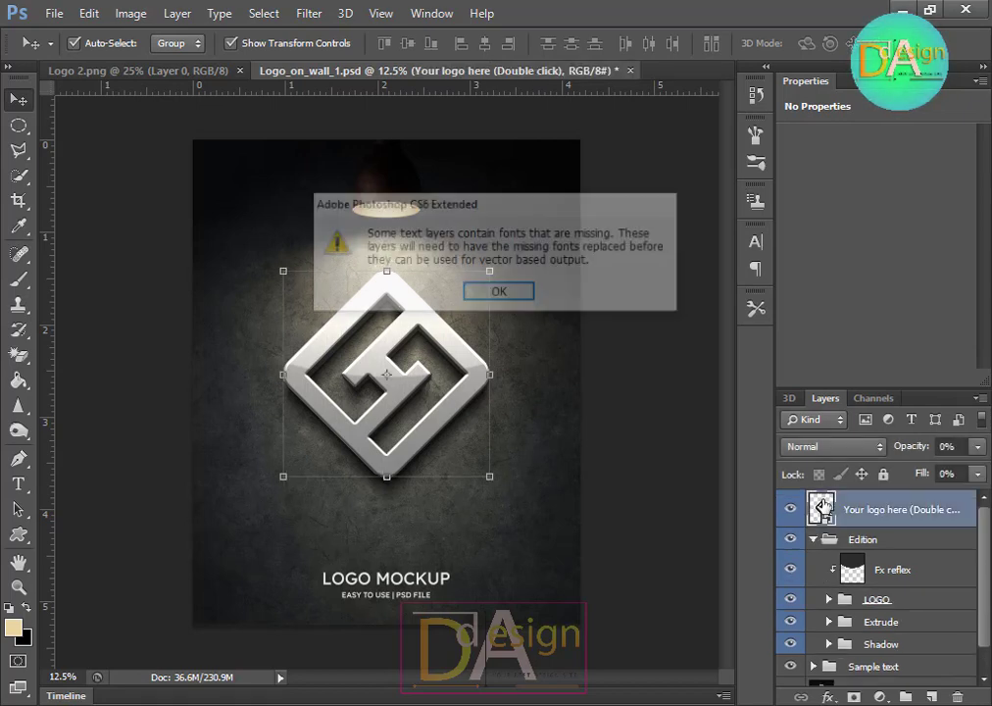
{"action": "left_click", "coordinate": [509, 292]}
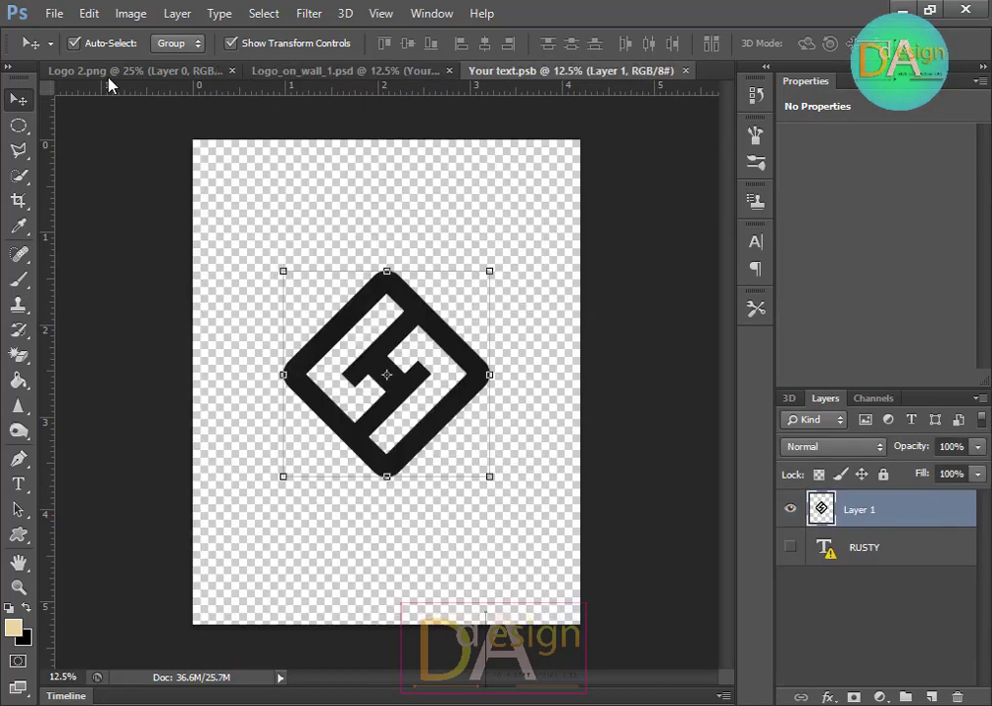
Step: Bring the SHA SOUND logo from Logo 2.png into the smart object as a new layer and nudge it slightly left
{"action": "left_click", "coordinate": [110, 73]}
{"action": "left_click_drag", "start_coordinate": [470, 333], "coordinate": [429, 355]}
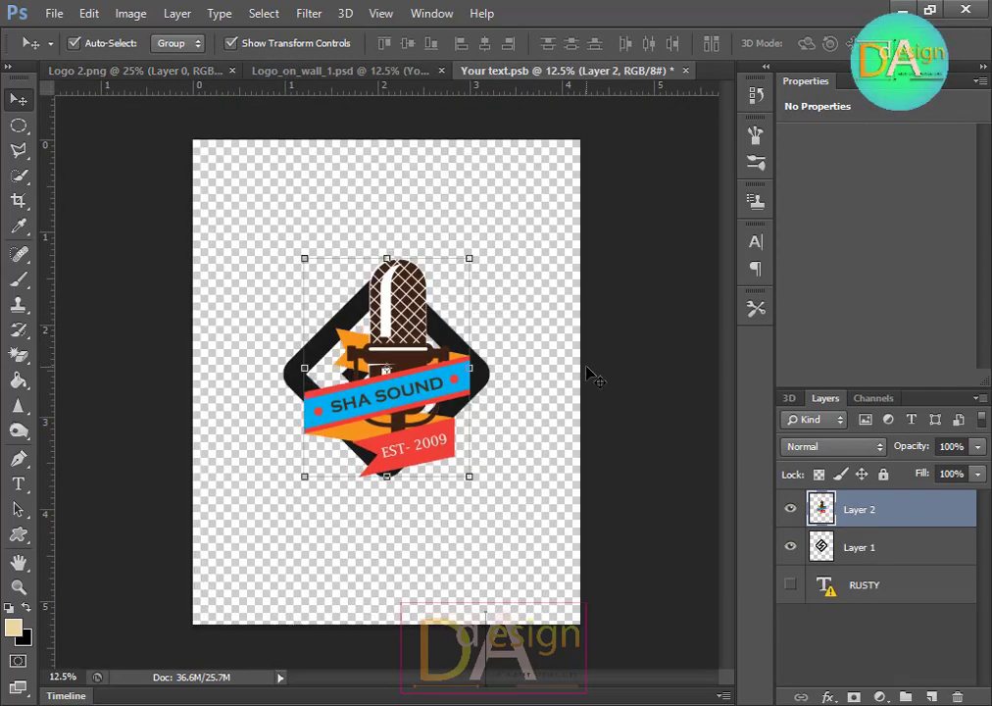
{"action": "key", "text": "Left"}
{"action": "key", "text": "Left"}
{"action": "key", "text": "Left"}
{"action": "key", "text": "Left"}
{"action": "key", "text": "Left"}
Step: Hide the placeholder diamond logo layer and save the smart object
{"action": "left_click", "coordinate": [606, 395]}
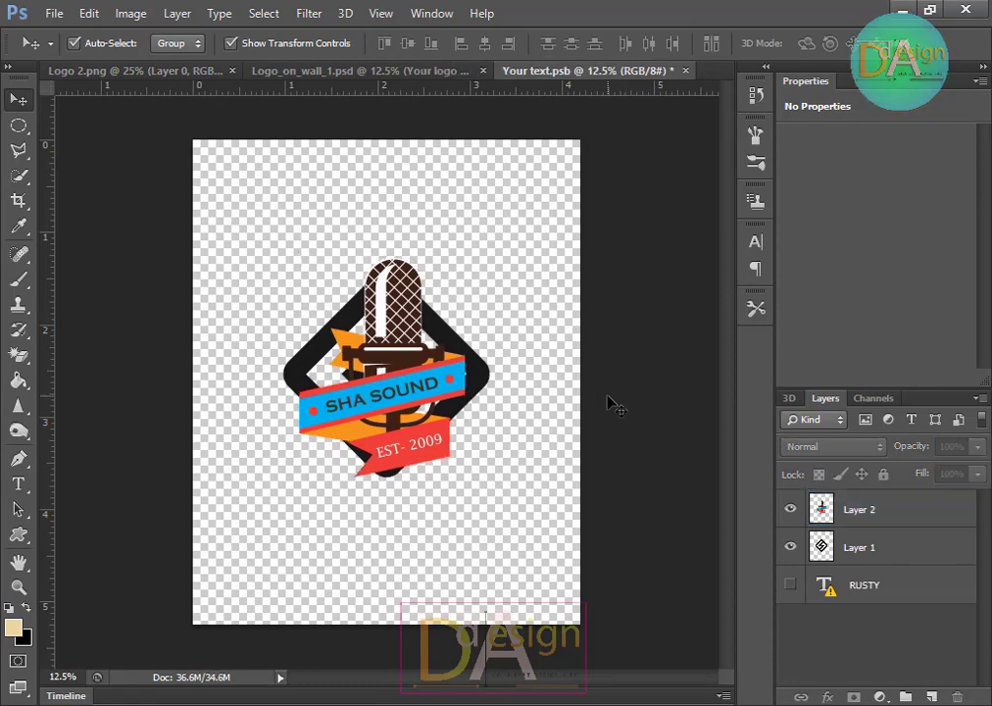
{"action": "left_click", "coordinate": [790, 546]}
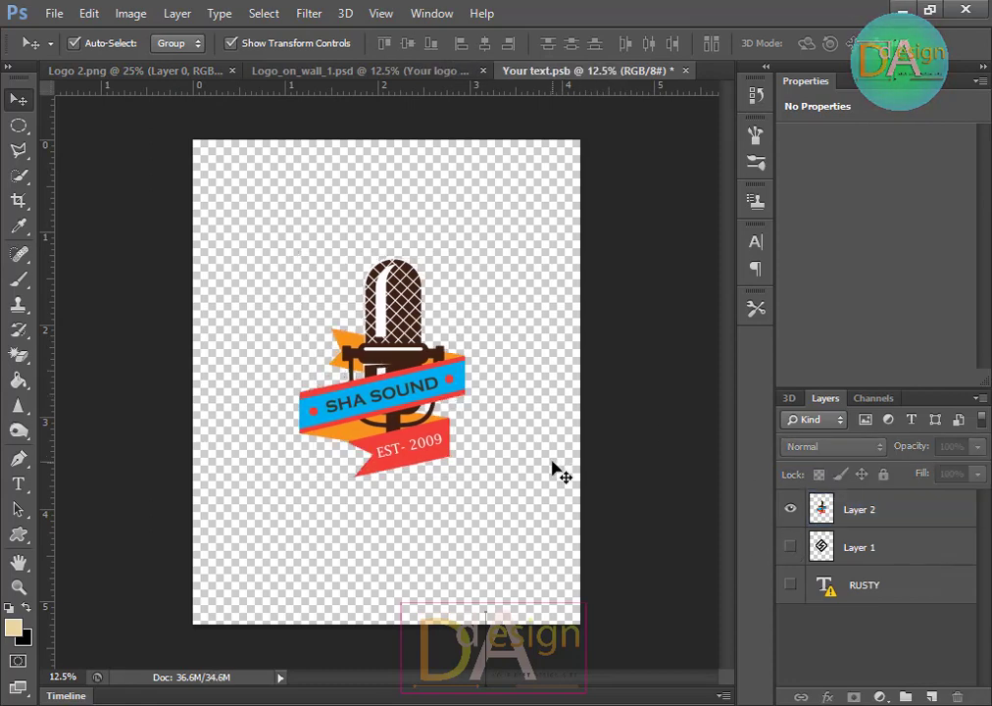
{"action": "key", "text": "ctrl+s"}
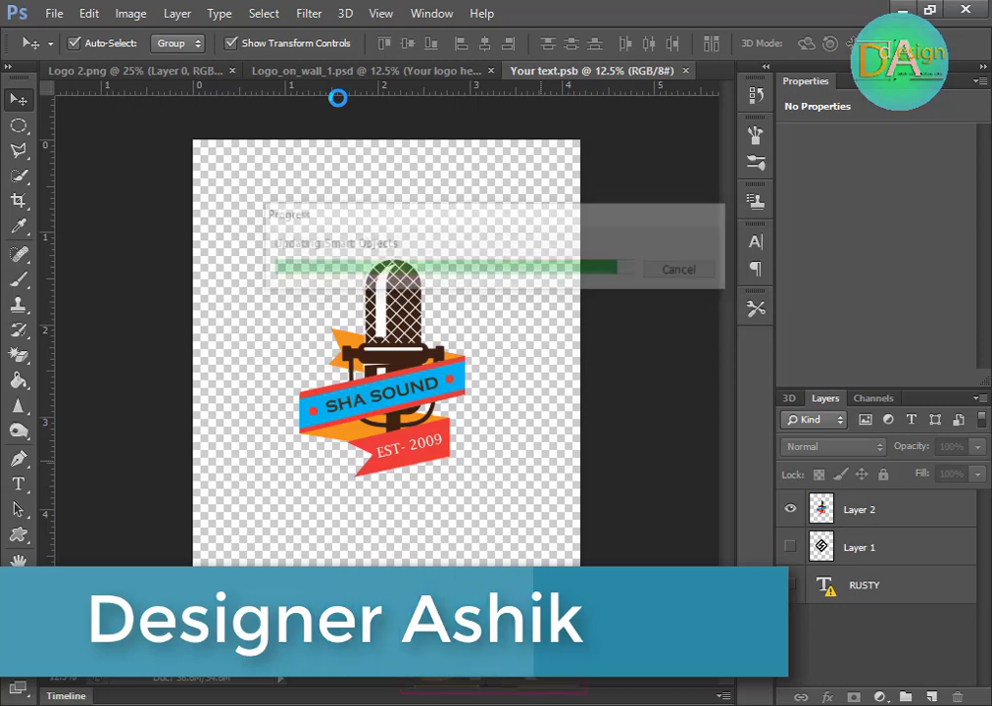
Step: Switch to the wall mockup and toggle its layer groups' visibility to inspect the applied logo
{"action": "left_click", "coordinate": [333, 74]}
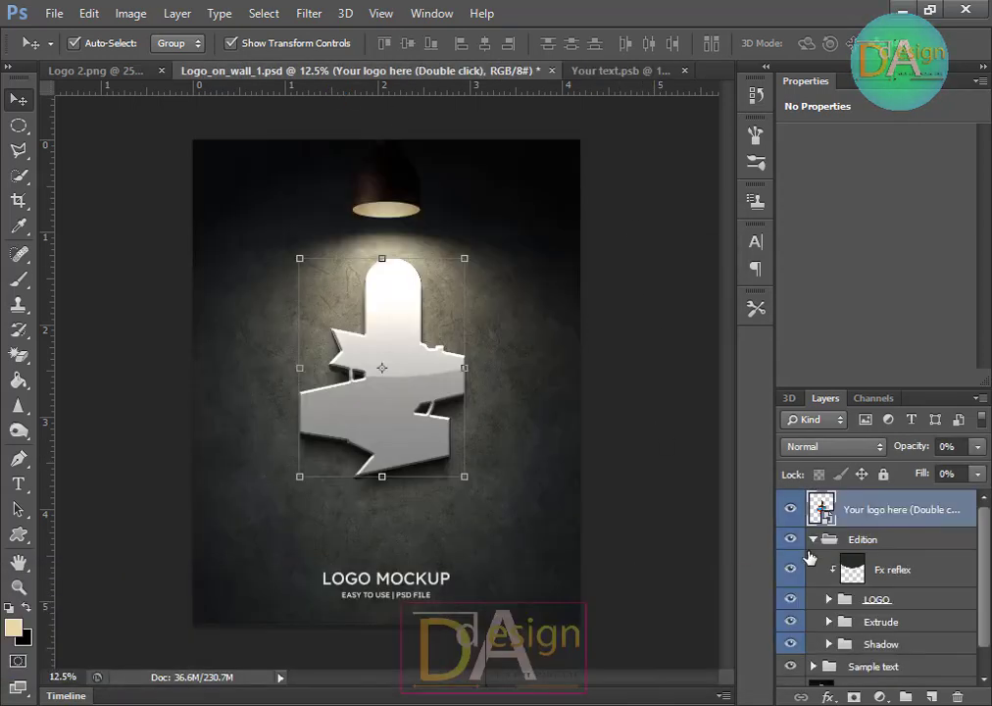
{"action": "left_click", "coordinate": [786, 540]}
{"action": "left_click", "coordinate": [786, 540]}
{"action": "left_click", "coordinate": [791, 608]}
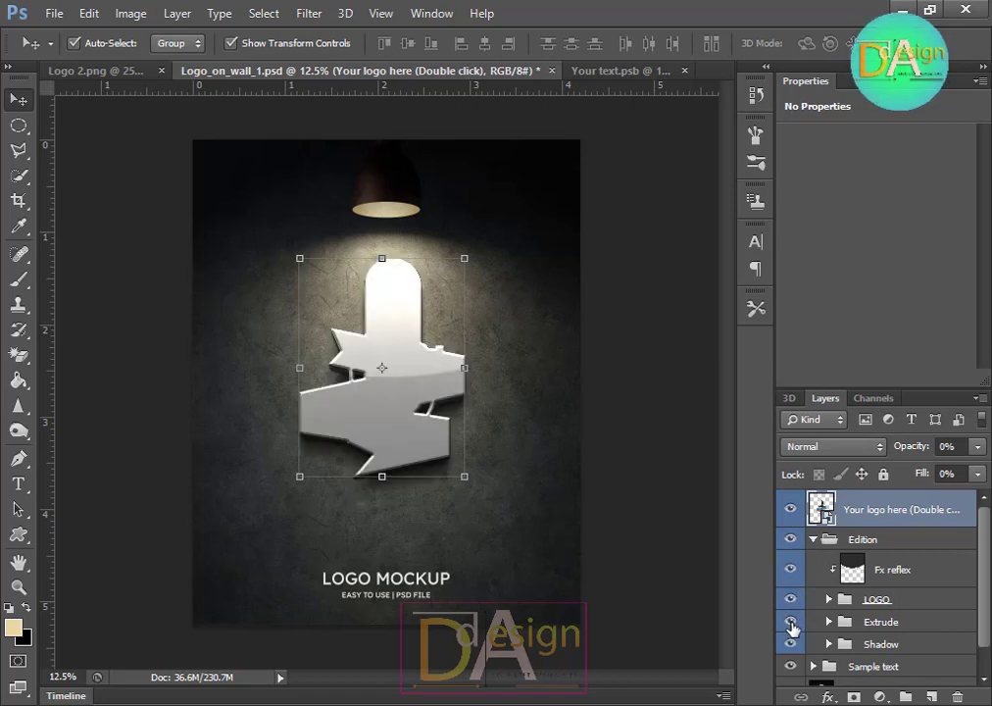
Step: Close the wall mockup without saving, and close the smart object document
{"action": "left_click", "coordinate": [552, 71]}
{"action": "left_click", "coordinate": [486, 283]}
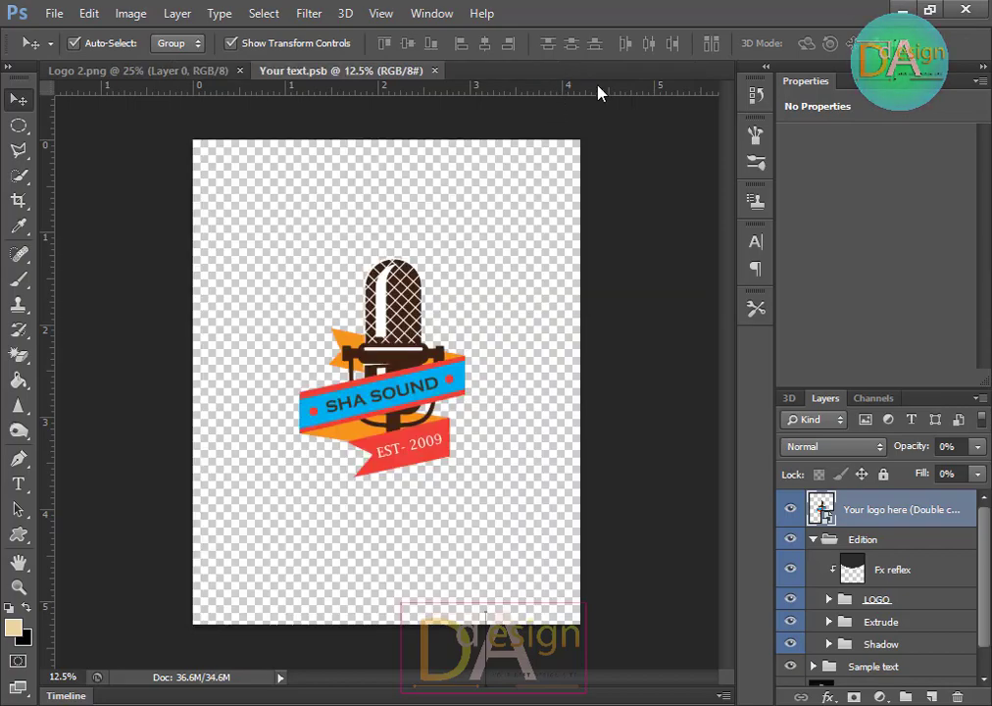
{"action": "left_click", "coordinate": [434, 71]}
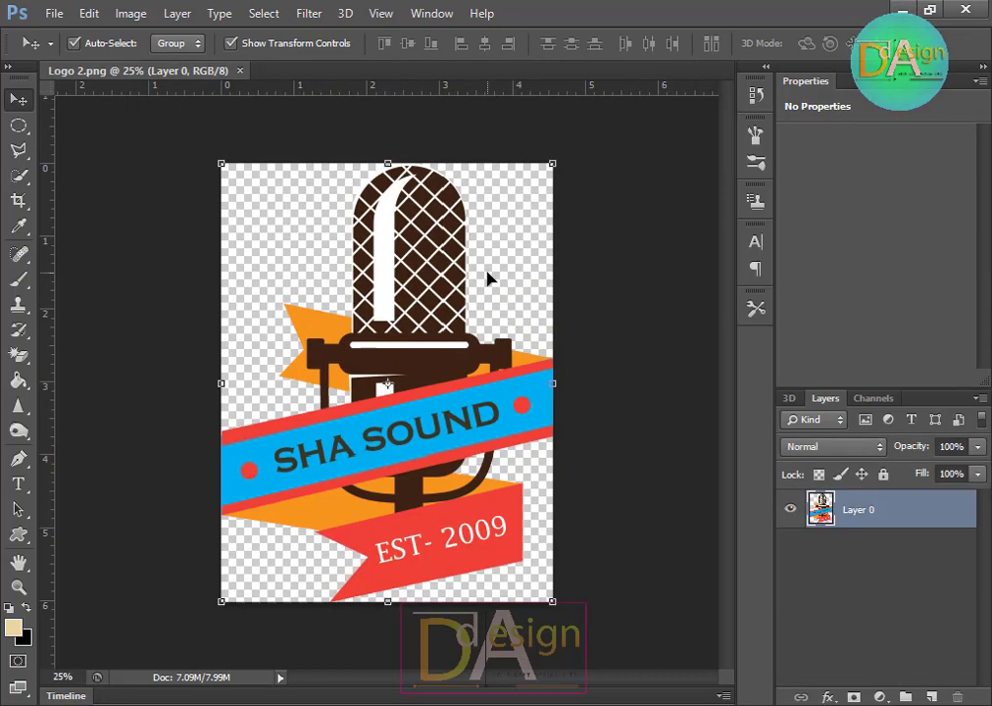
Step: Open the 6150242 engraved logo mockup PSD from the Logo MOucab folder
{"action": "key", "text": "ctrl+o"}
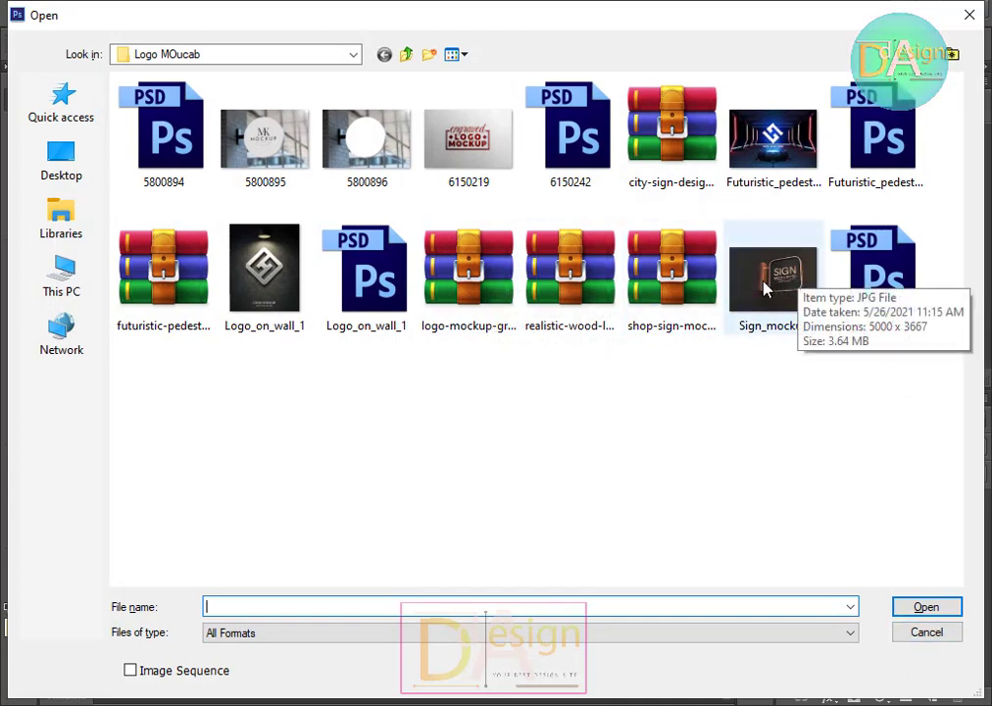
{"action": "left_click", "coordinate": [603, 133]}
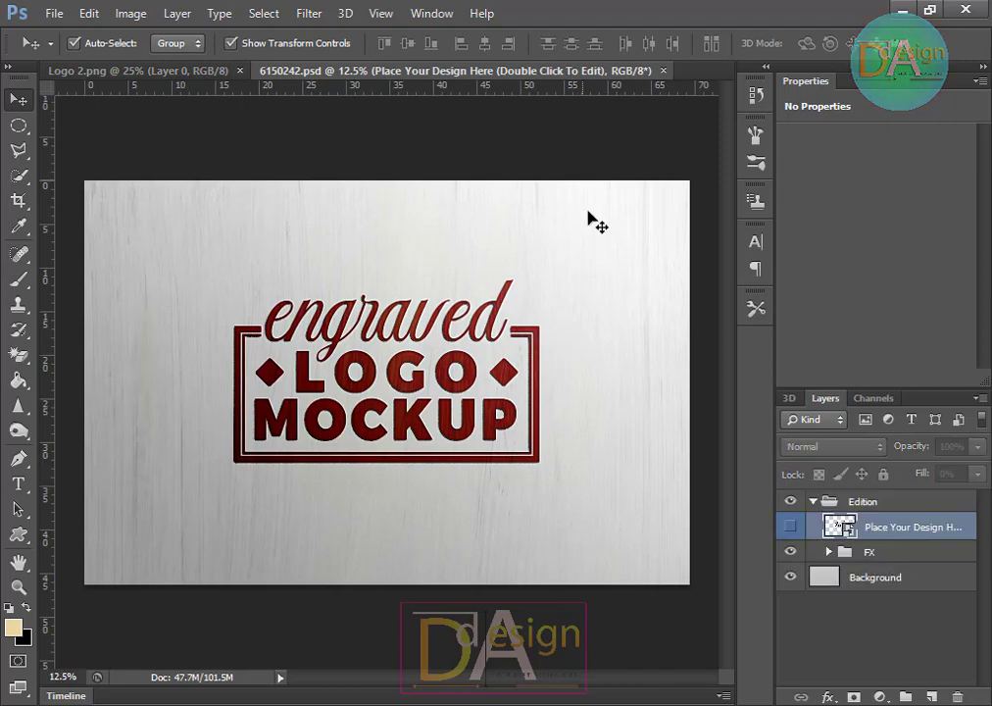
Step: Open the mockup's design smart object and bring the SHA SOUND logo from Logo 2.png into it, centred over the placeholder
{"action": "double_click", "coordinate": [832, 529]}
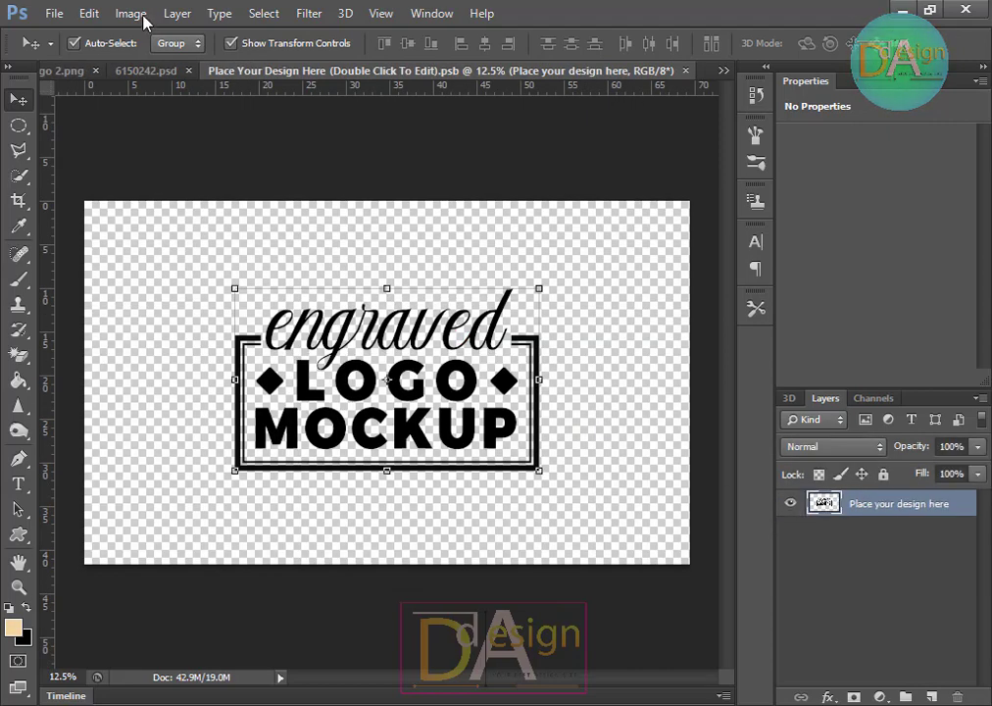
{"action": "left_click", "coordinate": [62, 70]}
{"action": "left_click_drag", "start_coordinate": [437, 431], "coordinate": [348, 284]}
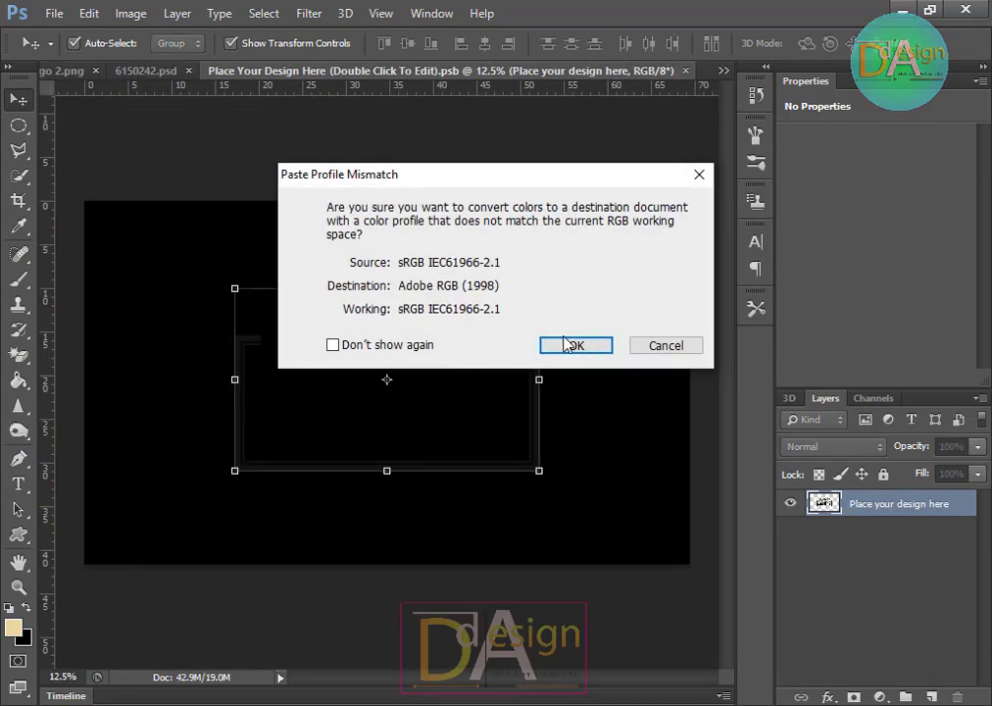
{"action": "left_click", "coordinate": [572, 345]}
{"action": "left_click_drag", "start_coordinate": [434, 343], "coordinate": [417, 392]}
Step: Hide the placeholder engraved logo layer and save the smart object
{"action": "left_click", "coordinate": [791, 530]}
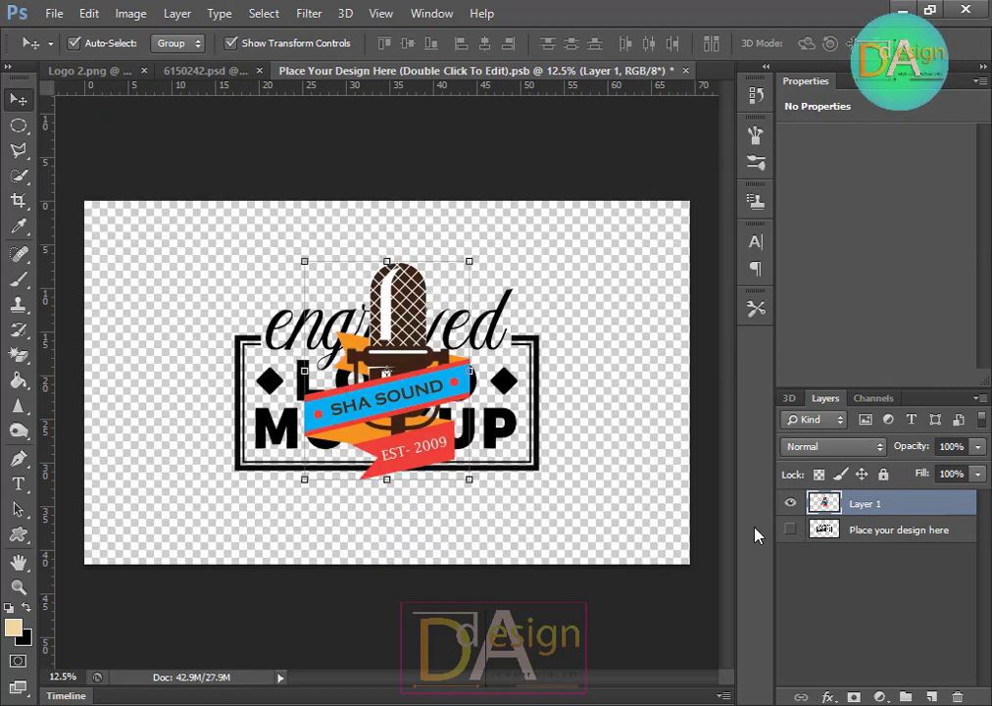
{"action": "key", "text": "ctrl+s"}
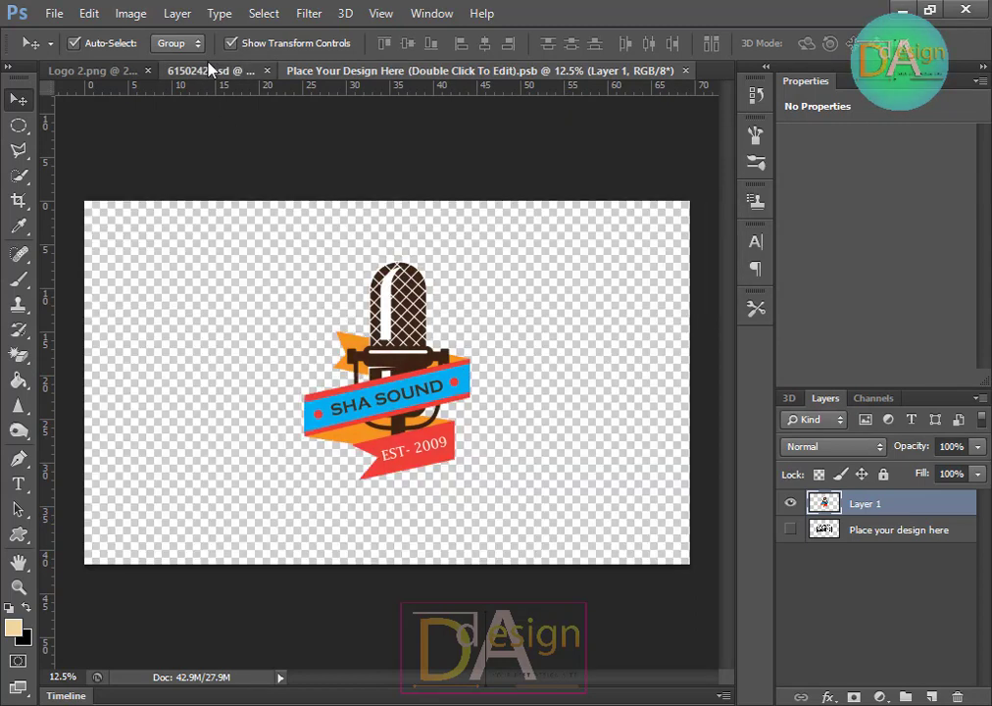
Step: Return to the engraved mockup and toggle its Edition, FX, FX LIGHT and Surface layers to inspect the result
{"action": "left_click", "coordinate": [210, 71]}
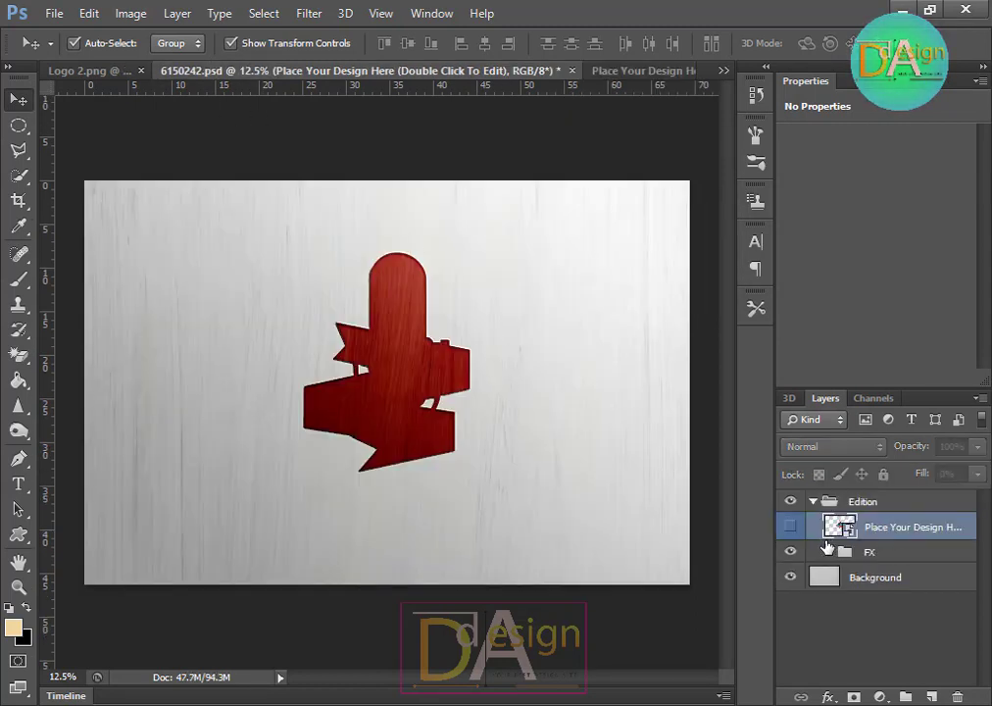
{"action": "left_click", "coordinate": [791, 552]}
{"action": "left_click", "coordinate": [791, 551]}
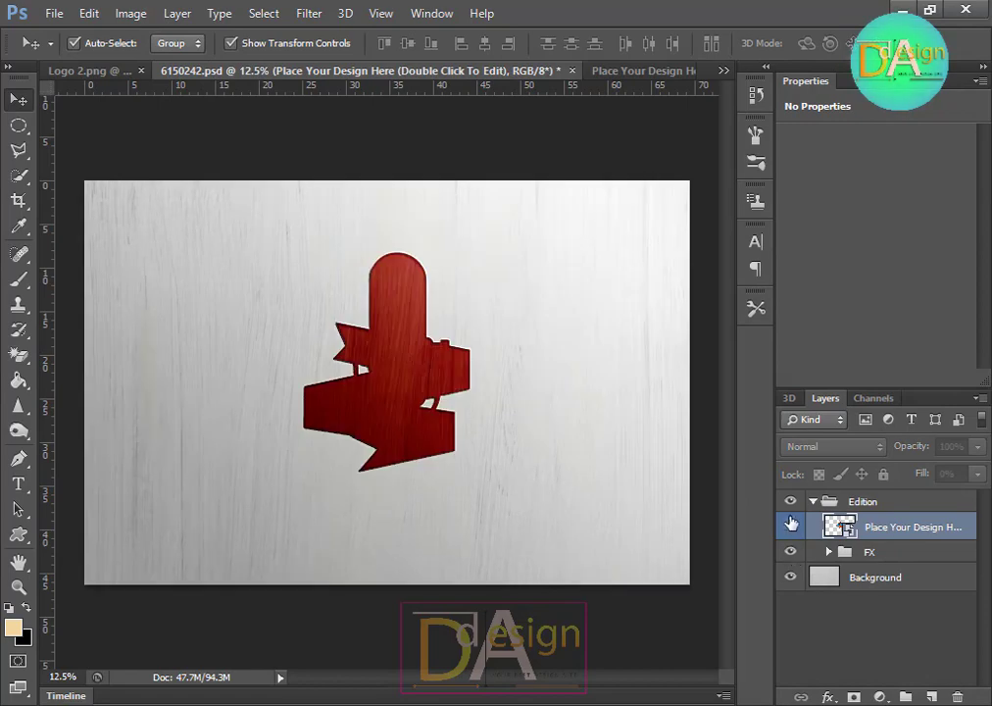
{"action": "left_click", "coordinate": [813, 501]}
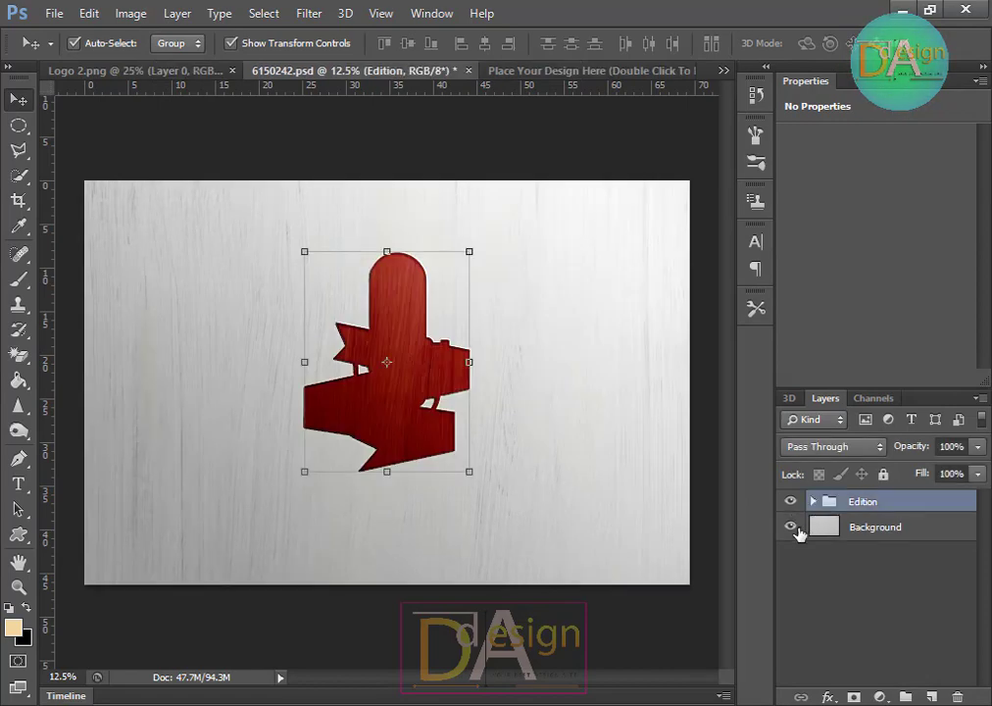
{"action": "left_click", "coordinate": [793, 526]}
{"action": "left_click", "coordinate": [793, 526]}
{"action": "left_click", "coordinate": [812, 502]}
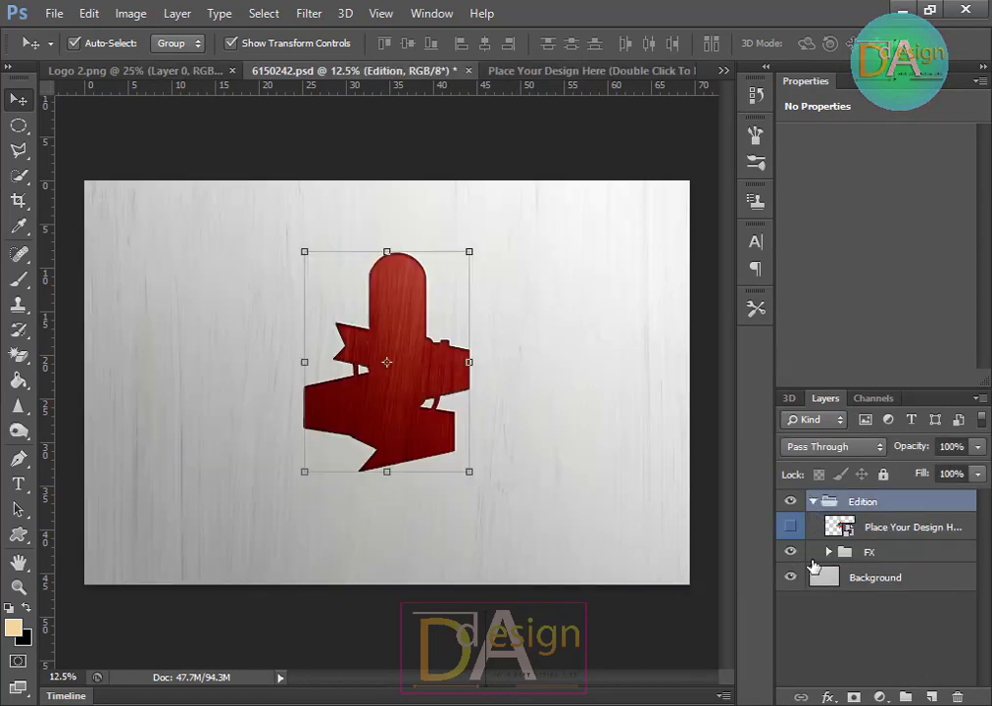
{"action": "left_click", "coordinate": [828, 552]}
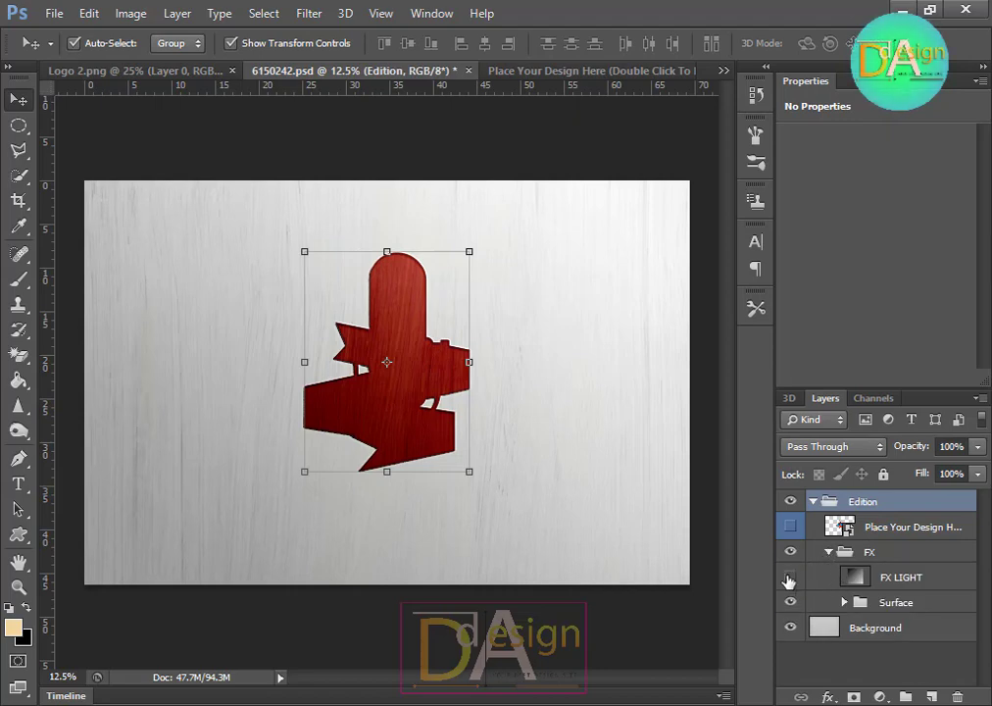
{"action": "left_click", "coordinate": [790, 578]}
{"action": "left_click", "coordinate": [790, 603]}
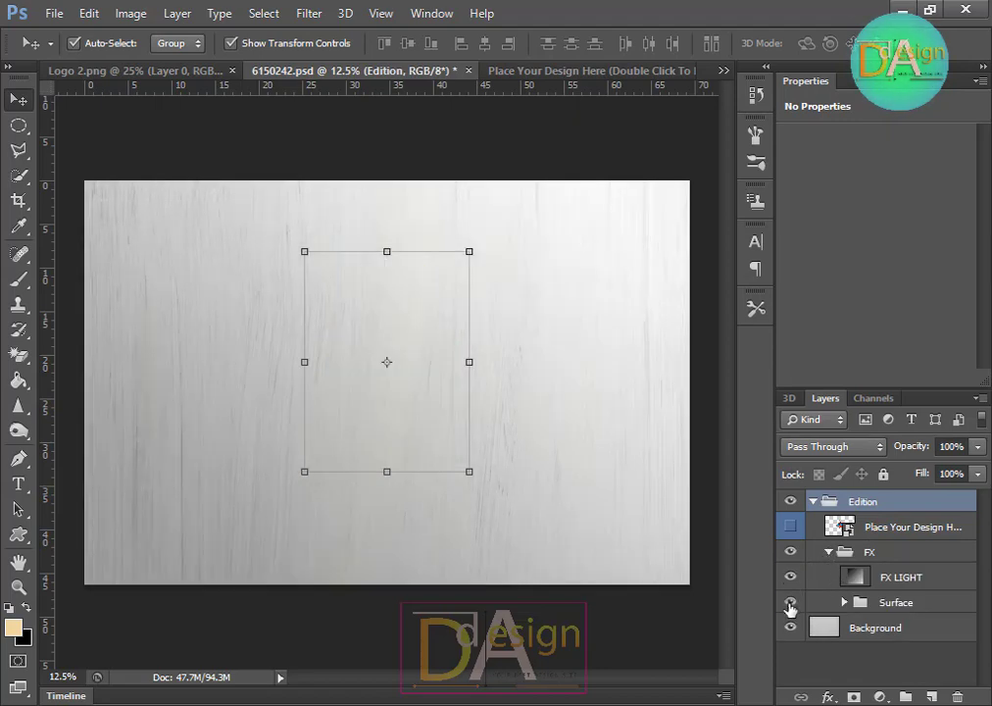
Step: Close the engraved mockup without saving, then close the smart object and Logo 2.png documents
{"action": "left_click", "coordinate": [468, 72]}
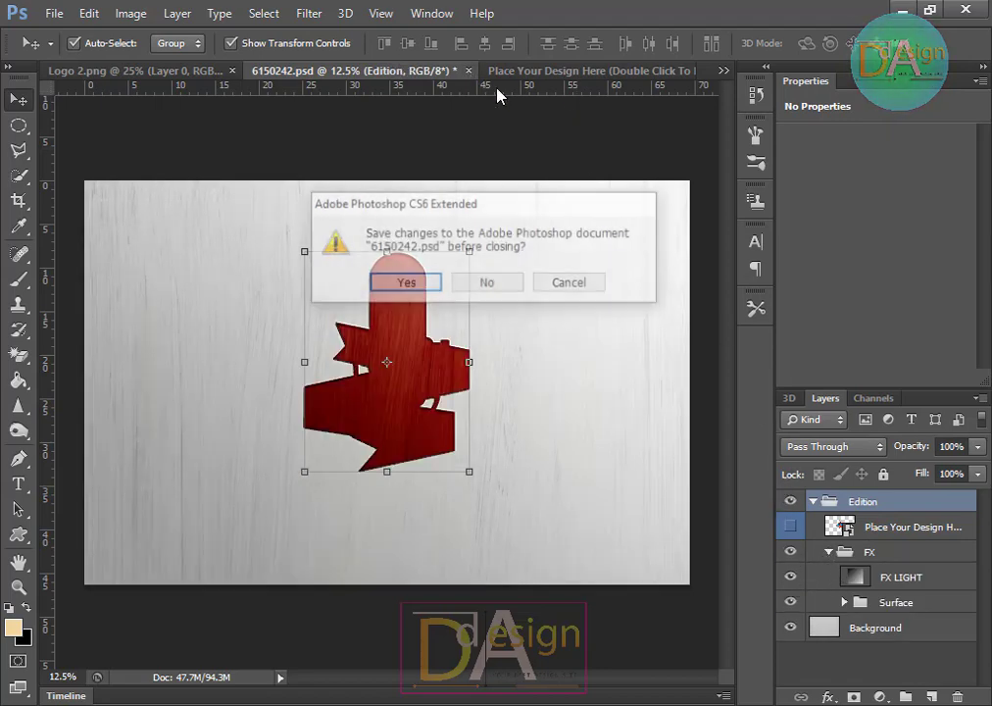
{"action": "left_click", "coordinate": [484, 283]}
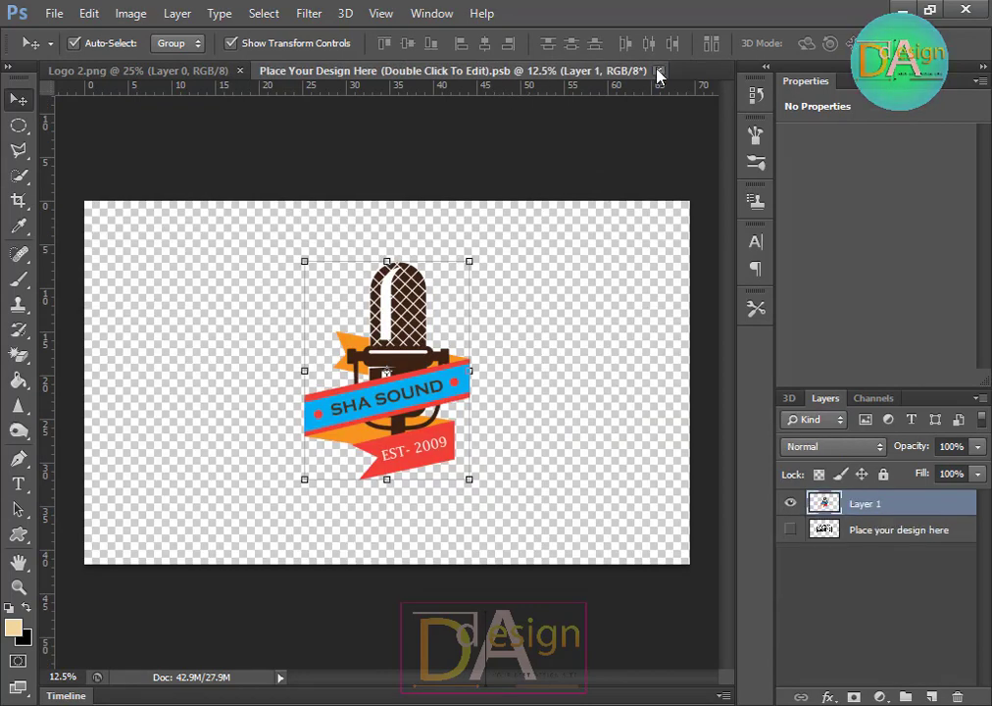
{"action": "left_click", "coordinate": [657, 70]}
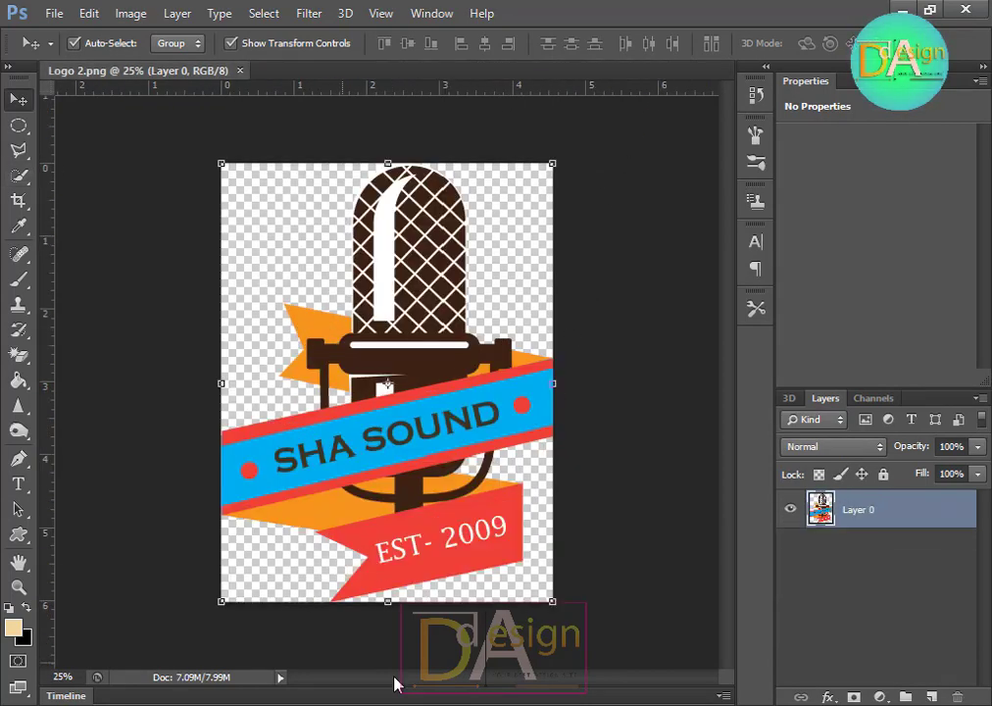
{"action": "left_click", "coordinate": [240, 71]}
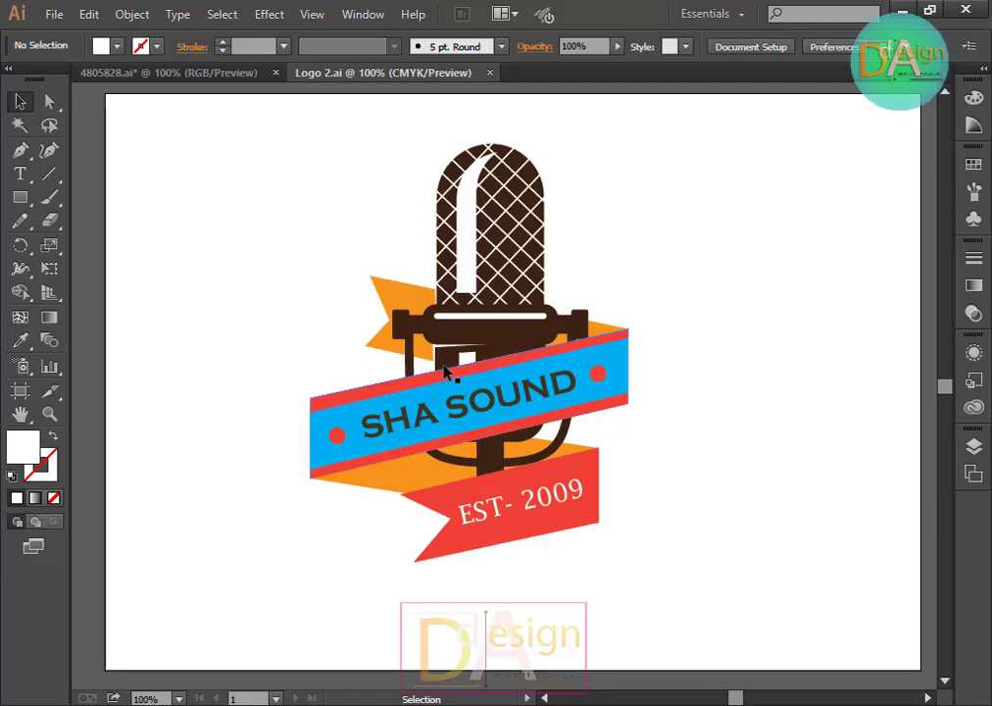
Step: Switch to Illustrator, ungroup the Logo 2 artwork and move the microphone out to the right of the ribbon
{"action": "left_click", "coordinate": [444, 367]}
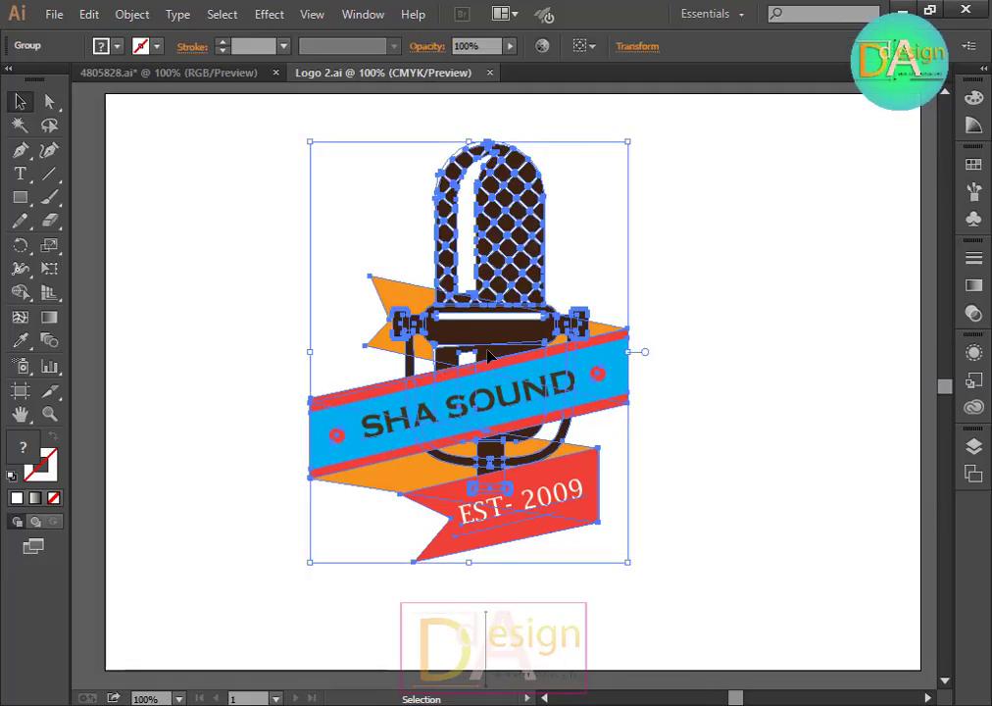
{"action": "right_click", "coordinate": [489, 358]}
{"action": "left_click", "coordinate": [548, 460]}
{"action": "left_click", "coordinate": [755, 460]}
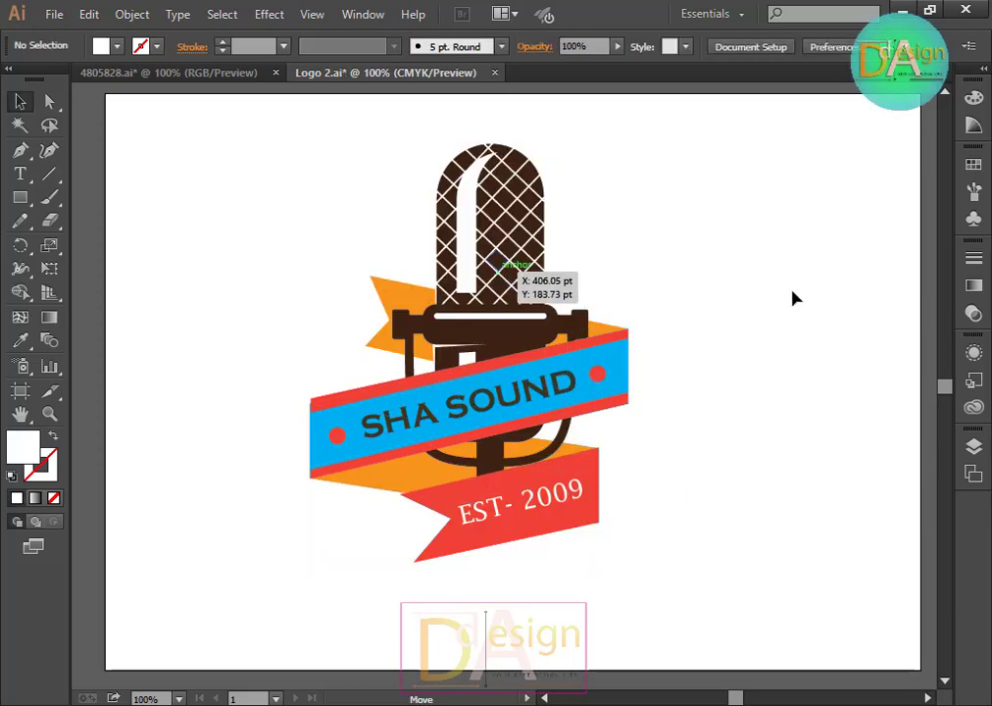
{"action": "left_click_drag", "start_coordinate": [494, 269], "coordinate": [792, 291]}
Step: Select the microphone and use Shape Builder to fill the white slot across its top bar as a shape
{"action": "left_click", "coordinate": [760, 521]}
{"action": "left_click", "coordinate": [754, 217]}
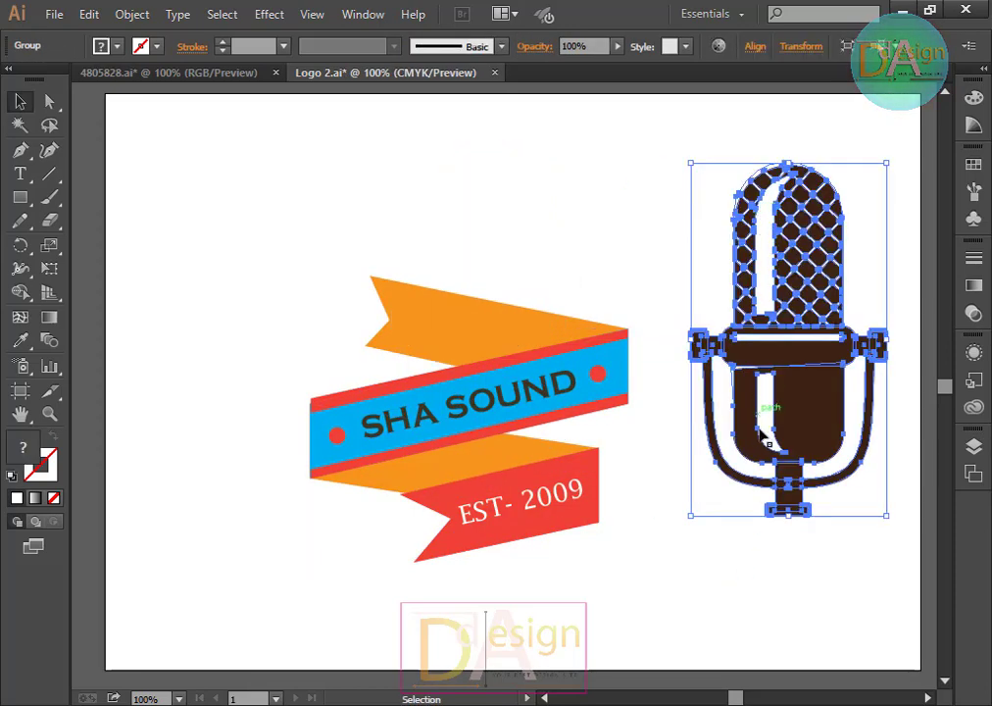
{"action": "key", "text": "space"}
{"action": "left_click_drag", "start_coordinate": [751, 592], "coordinate": [590, 605]}
{"action": "scroll", "coordinate": [567, 376], "scroll_direction": "up", "scroll_amount": 2}
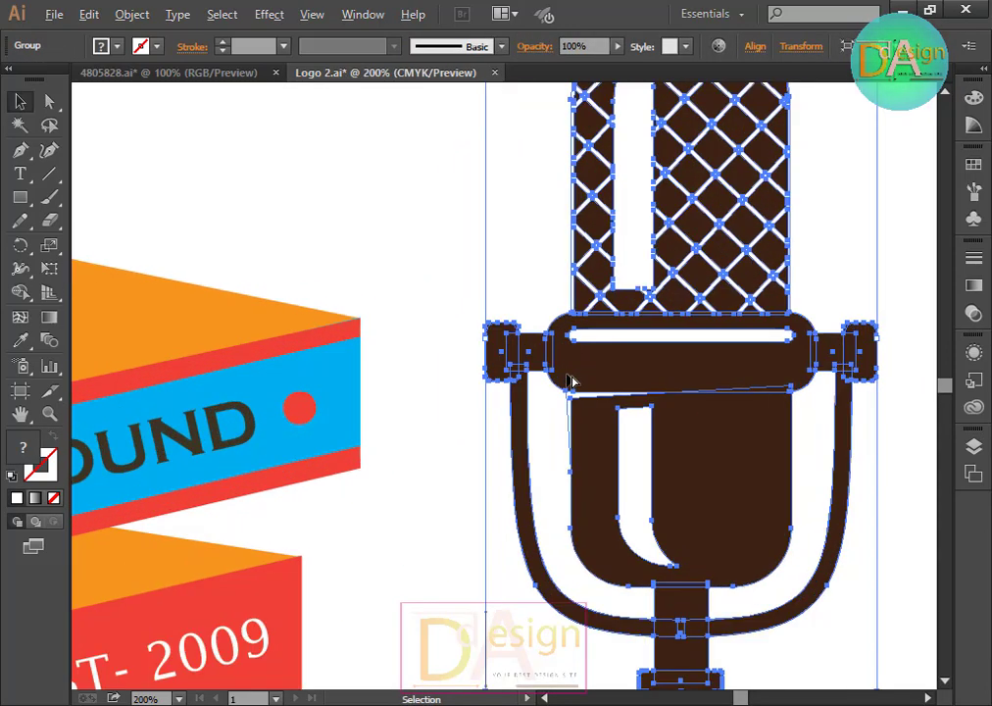
{"action": "scroll", "coordinate": [573, 426], "scroll_direction": "down", "scroll_amount": 2}
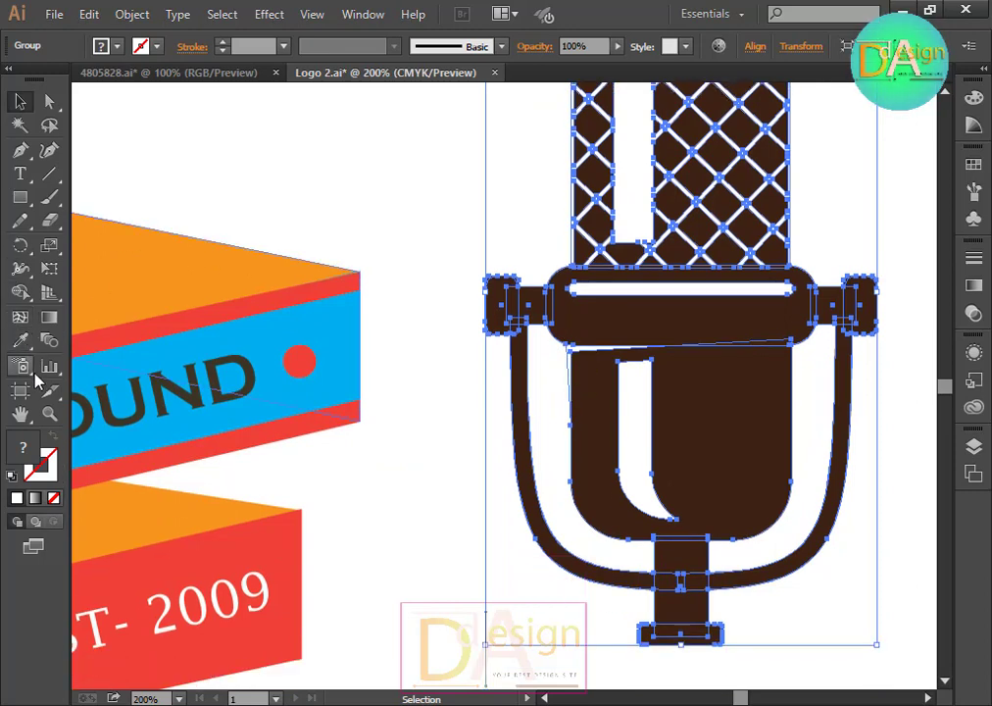
{"action": "left_click", "coordinate": [20, 293]}
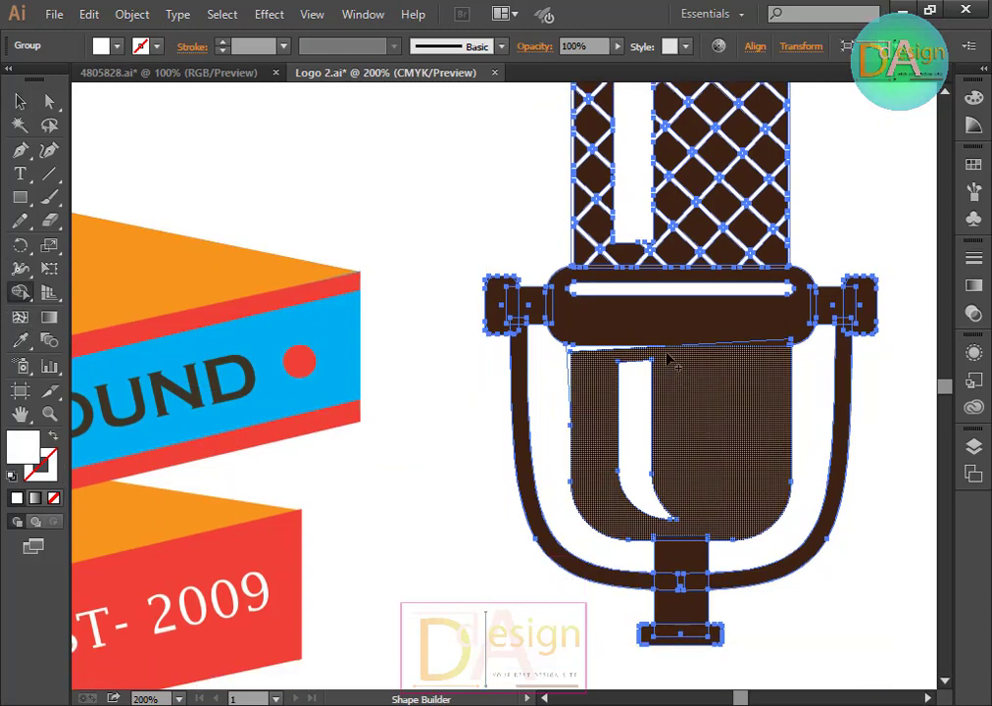
{"action": "left_click", "coordinate": [666, 291], "text": "alt"}
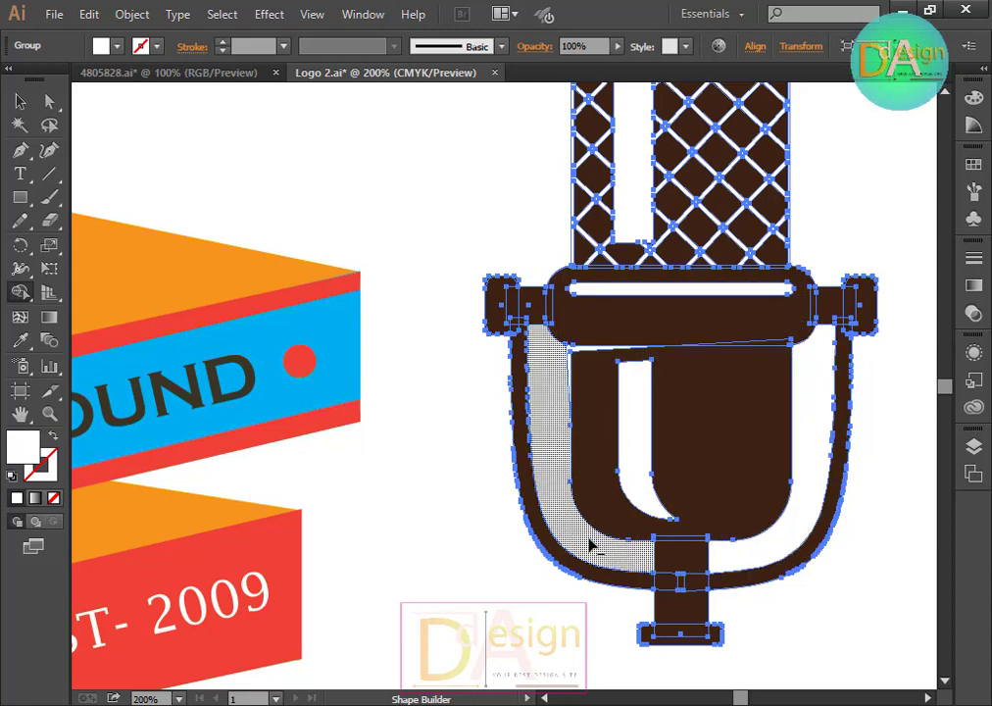
Step: Use Shape Builder to fill the white highlight strips in the microphone's body and head
{"action": "scroll", "coordinate": [667, 524], "scroll_direction": "up", "scroll_amount": 2}
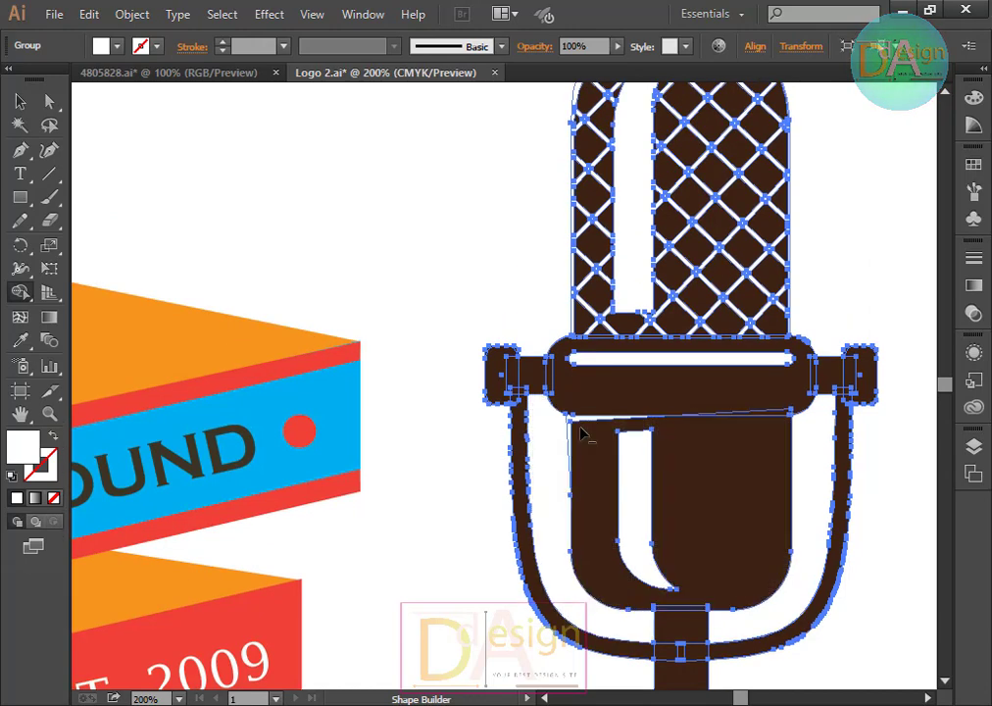
{"action": "scroll", "coordinate": [580, 459], "scroll_direction": "up", "scroll_amount": 3}
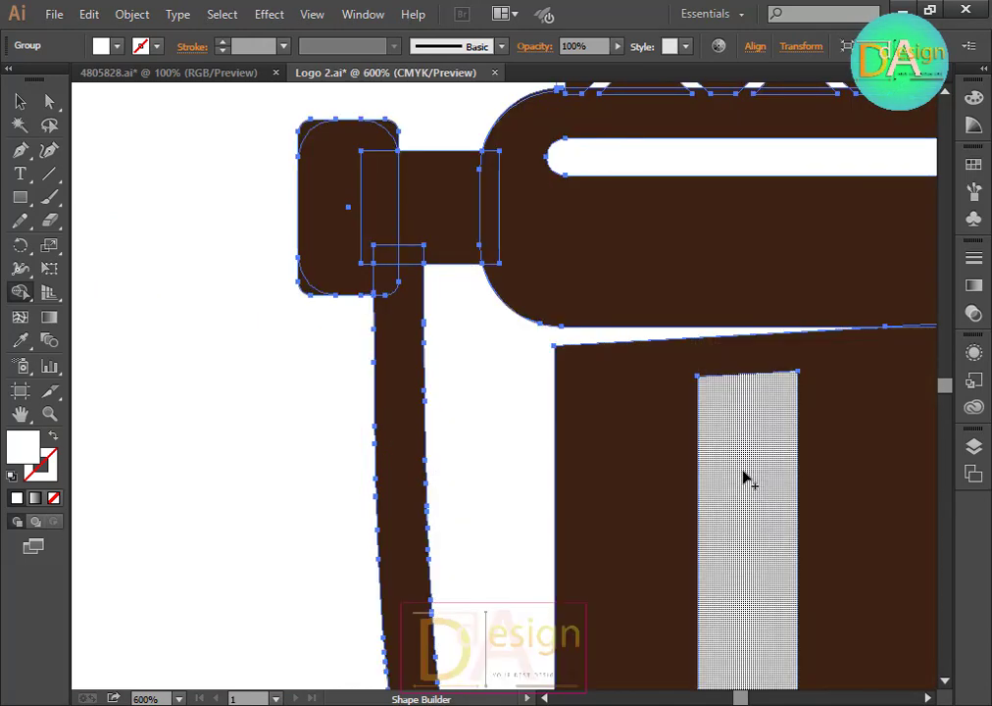
{"action": "scroll", "coordinate": [765, 490], "scroll_direction": "down", "scroll_amount": 3}
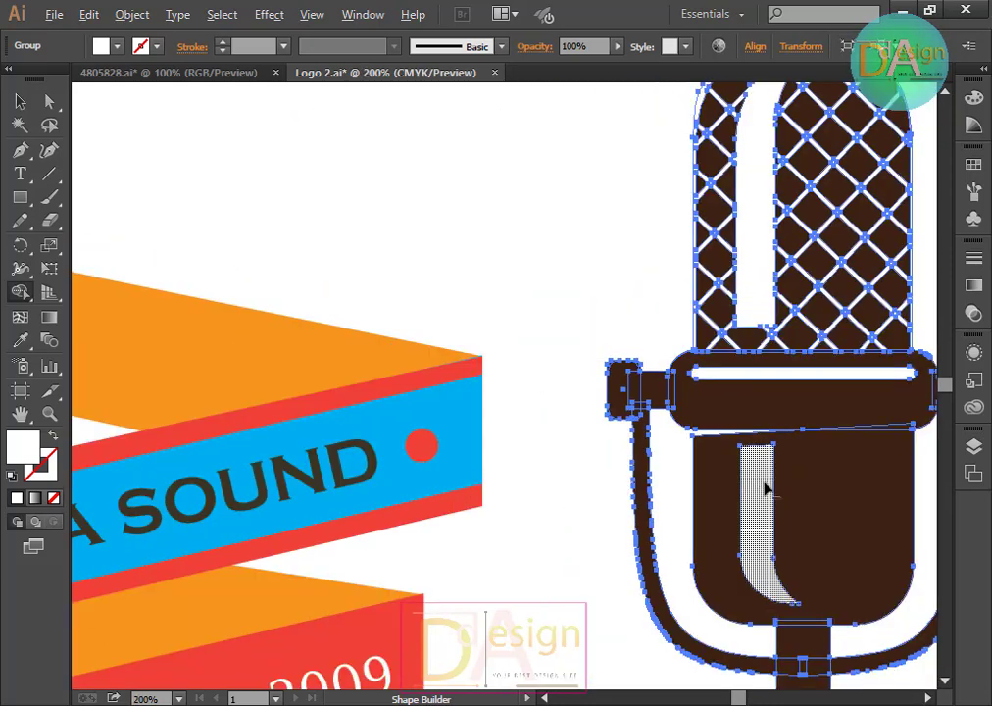
{"action": "scroll", "coordinate": [750, 392], "scroll_direction": "up", "scroll_amount": 1}
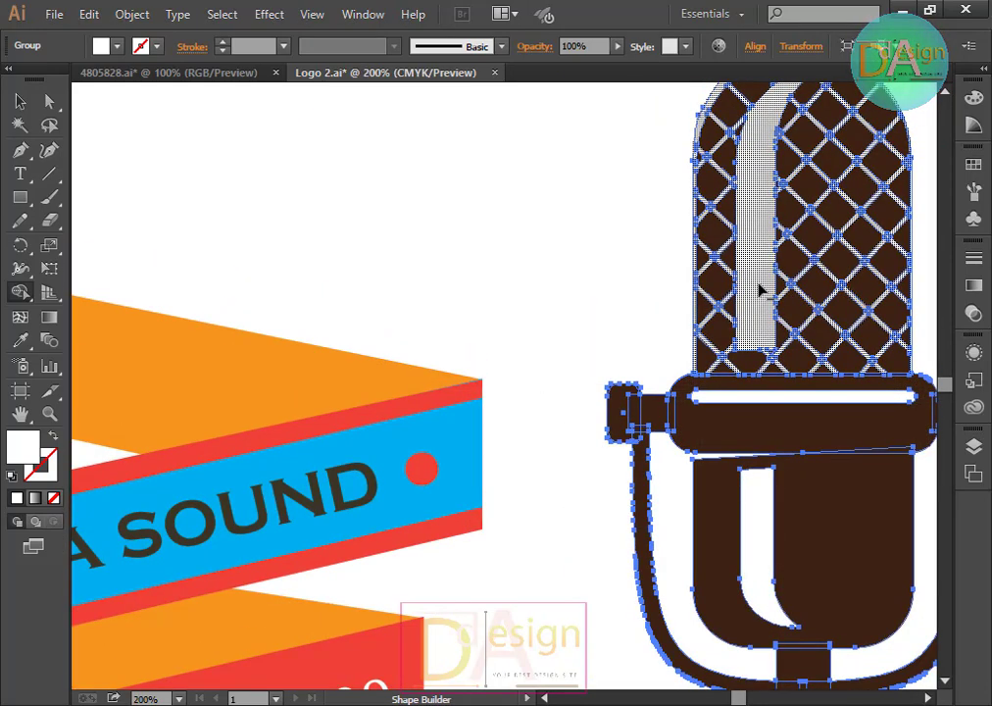
{"action": "left_click", "coordinate": [760, 289]}
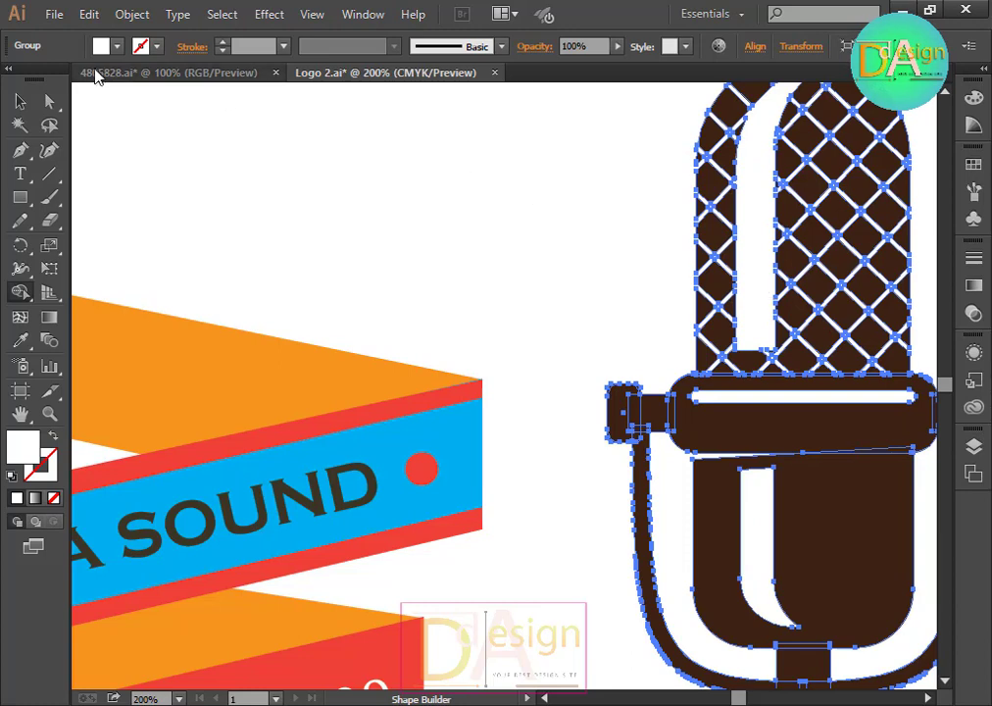
Step: Move the microphone back onto the ribbon in its original position
{"action": "left_click", "coordinate": [16, 101]}
{"action": "left_click", "coordinate": [431, 201]}
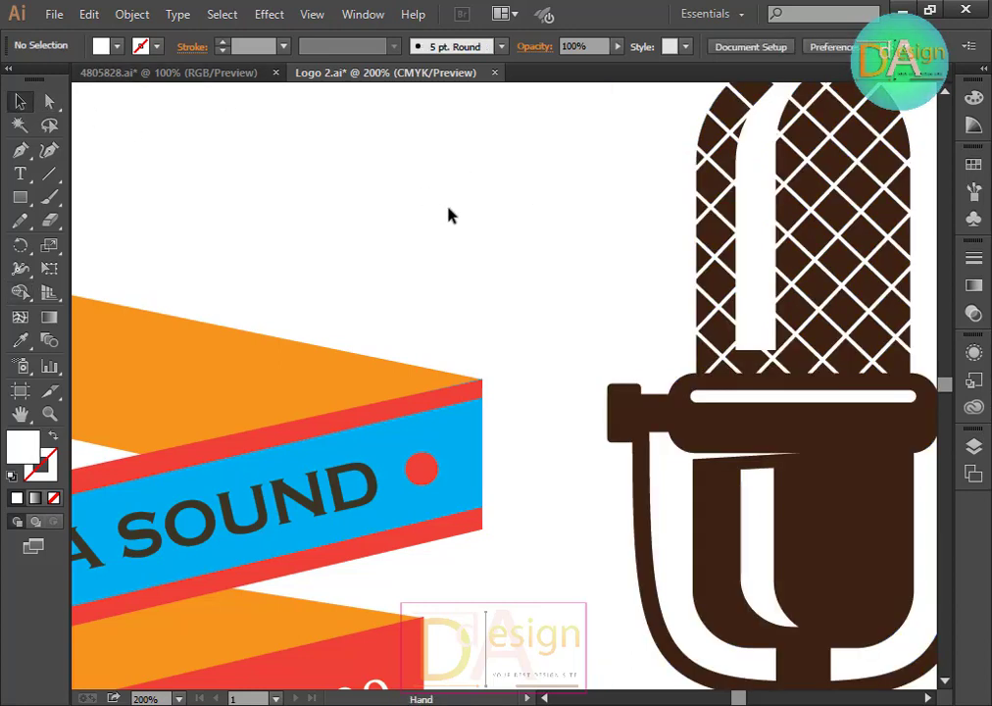
{"action": "scroll", "coordinate": [456, 213], "scroll_direction": "down", "scroll_amount": 3}
{"action": "scroll", "coordinate": [470, 220], "scroll_direction": "down", "scroll_amount": 3}
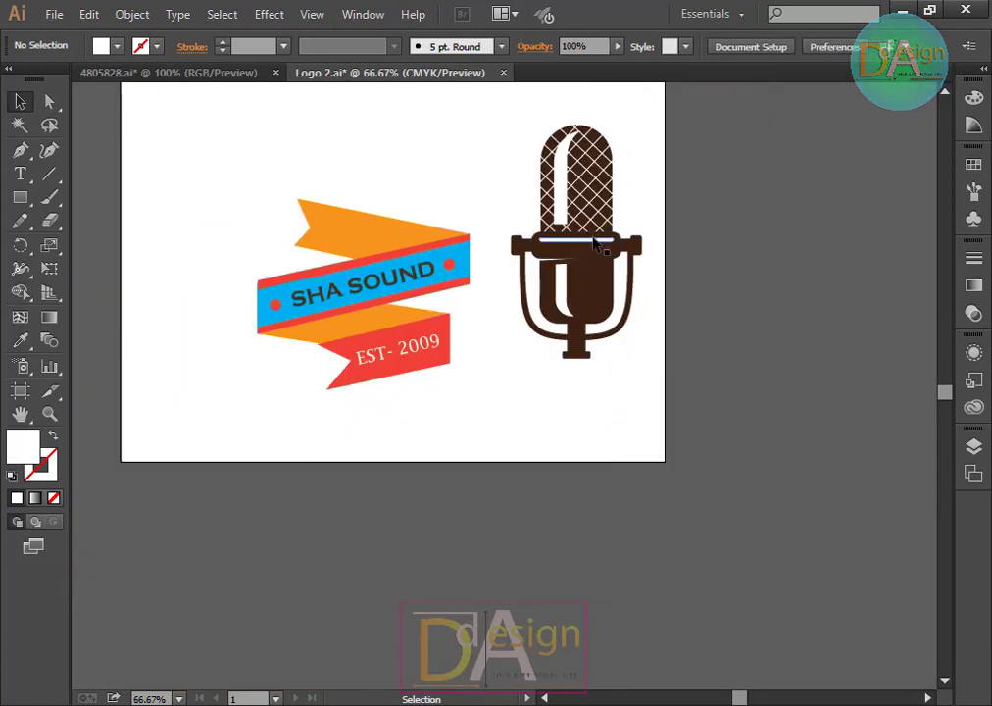
{"action": "left_click_drag", "start_coordinate": [583, 199], "coordinate": [388, 197]}
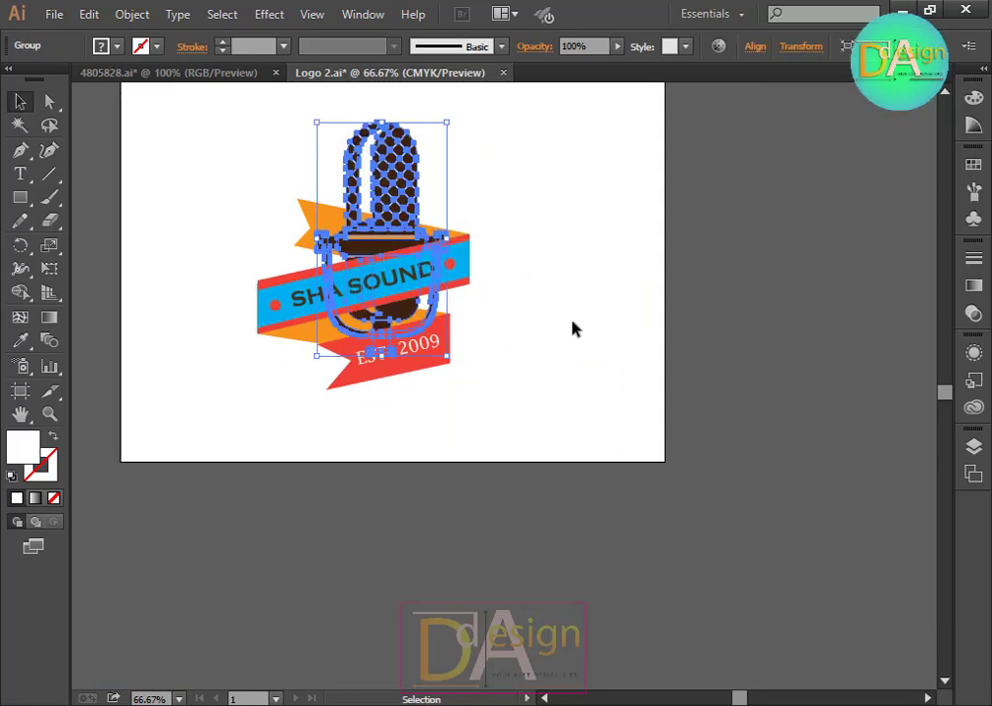
Step: Send the microphone behind the ribbon
{"action": "key", "text": "ctrl+shift+bracketleft"}
{"action": "left_click", "coordinate": [567, 333]}
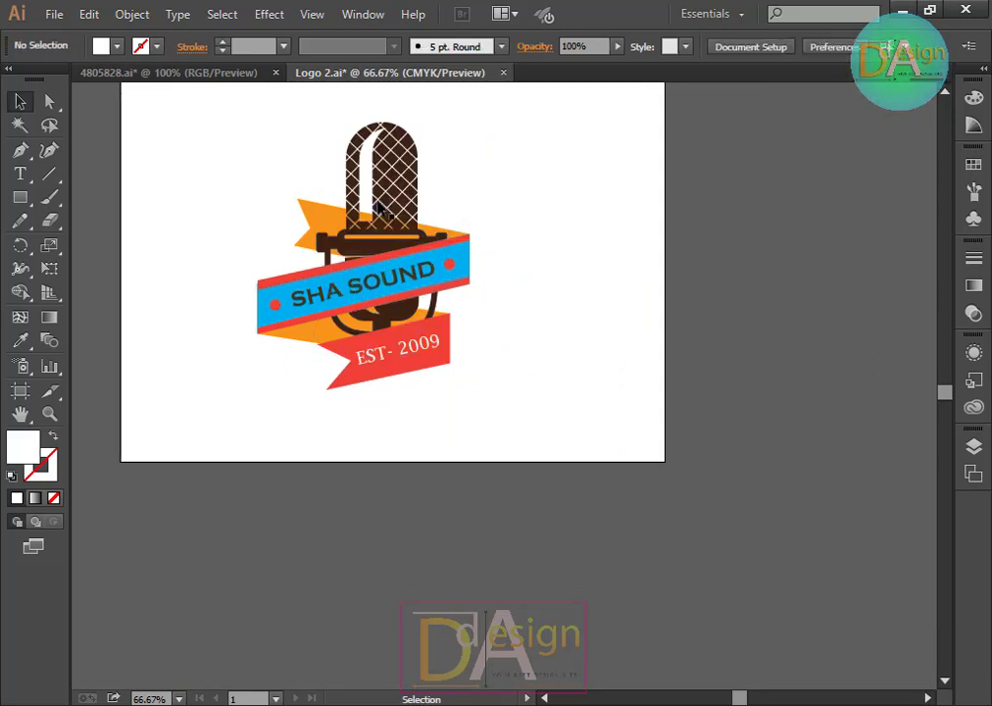
Step: Try horizontally centering the microphone and ribbon together, then undo the alignment
{"action": "left_click", "coordinate": [379, 210]}
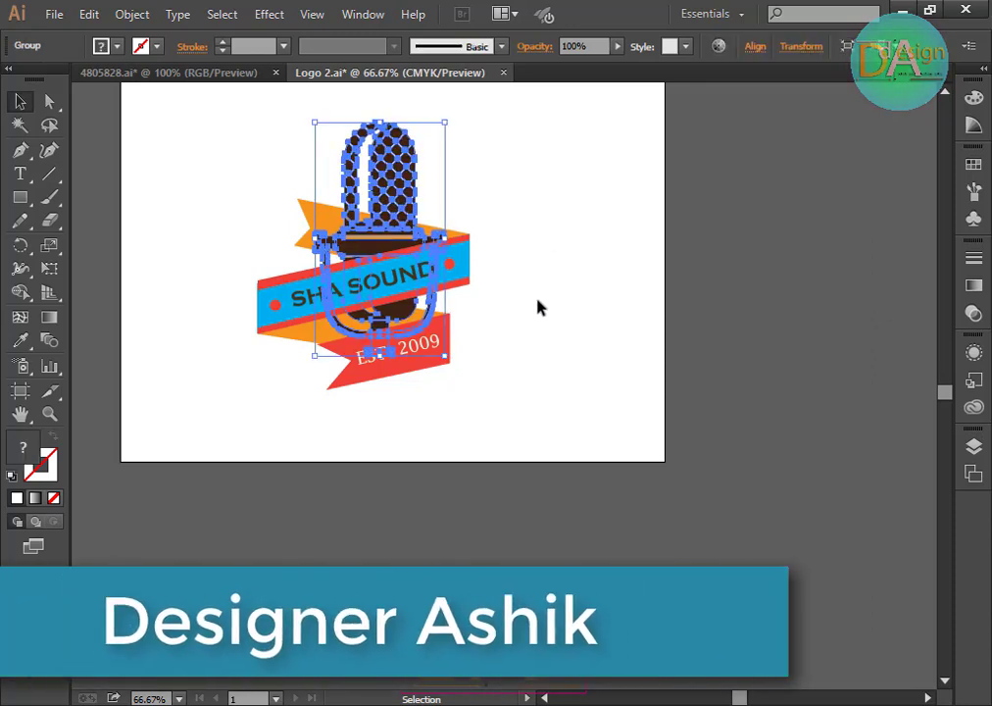
{"action": "left_click", "coordinate": [537, 307]}
{"action": "left_click_drag", "start_coordinate": [254, 152], "coordinate": [529, 363]}
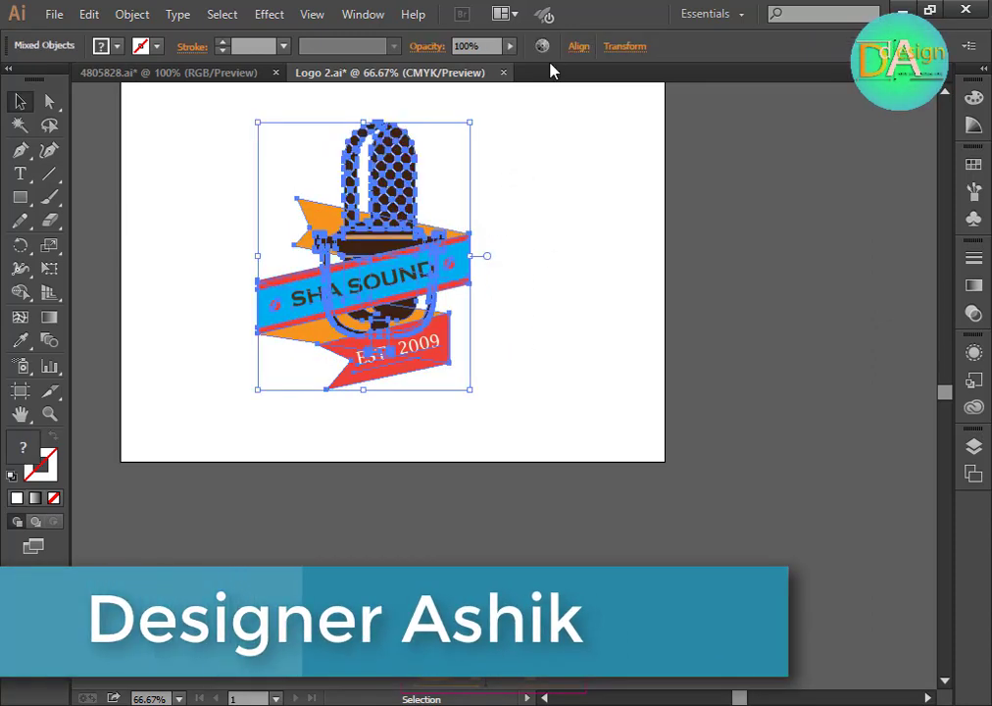
{"action": "left_click", "coordinate": [577, 46]}
{"action": "left_click", "coordinate": [419, 96]}
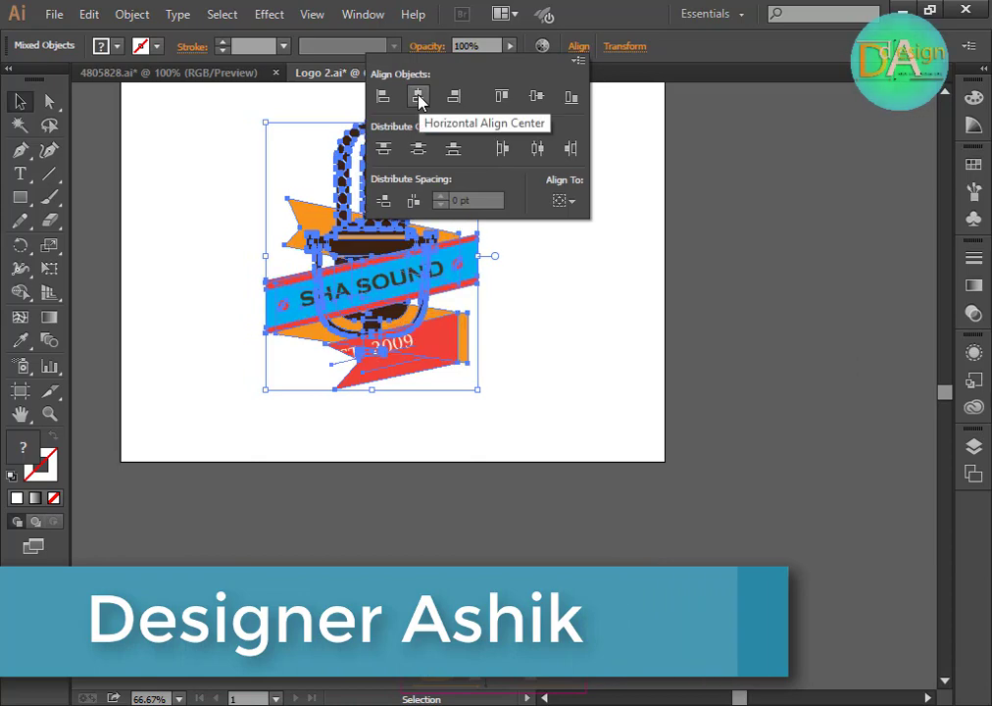
{"action": "left_click", "coordinate": [620, 405]}
{"action": "left_click", "coordinate": [580, 387]}
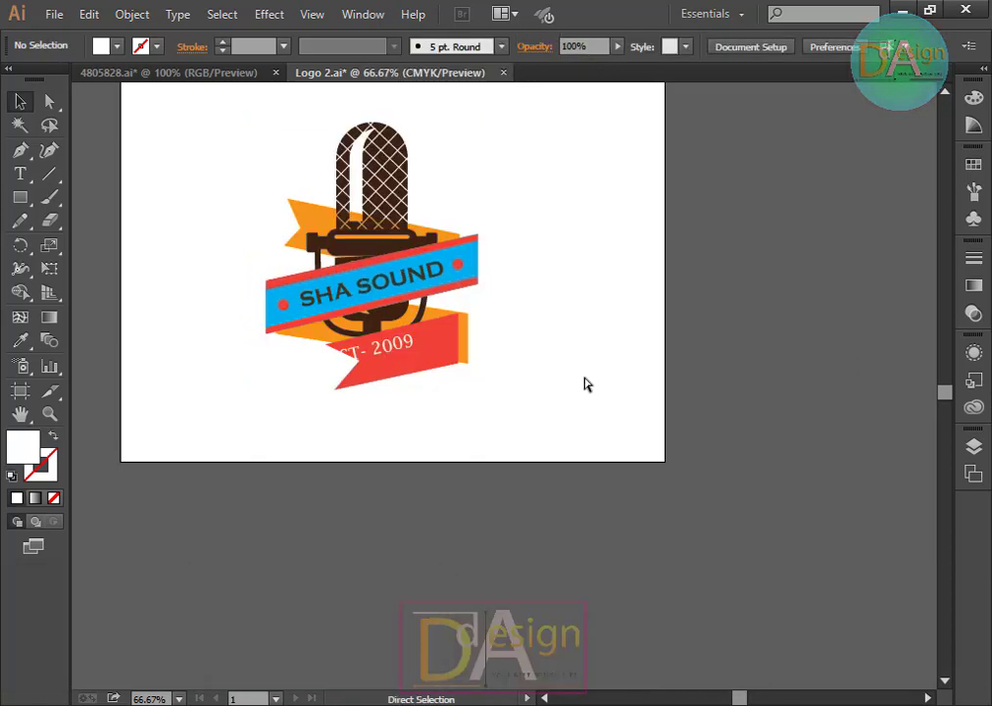
{"action": "key", "text": "ctrl+z"}
{"action": "left_click", "coordinate": [578, 387]}
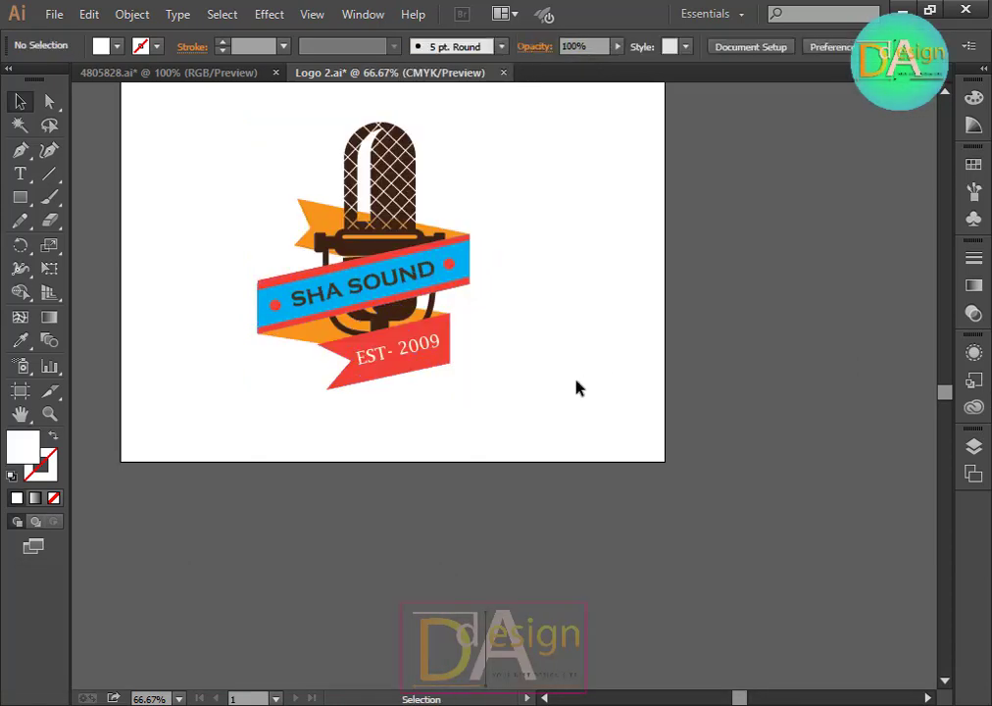
Step: Try grouping the ribbon pieces, then undo the grouping twice
{"action": "left_click", "coordinate": [438, 345]}
{"action": "left_click", "coordinate": [470, 374]}
{"action": "left_click_drag", "start_coordinate": [441, 342], "coordinate": [402, 294]}
{"action": "left_click", "coordinate": [506, 392]}
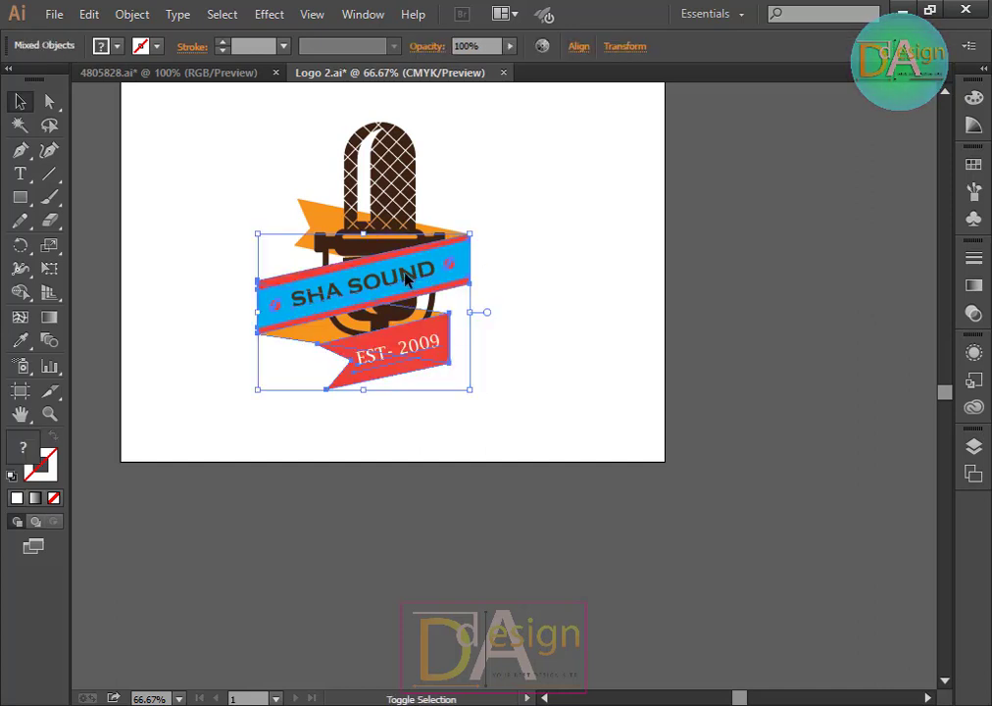
{"action": "key", "text": "ctrl+g"}
{"action": "left_click", "coordinate": [536, 360]}
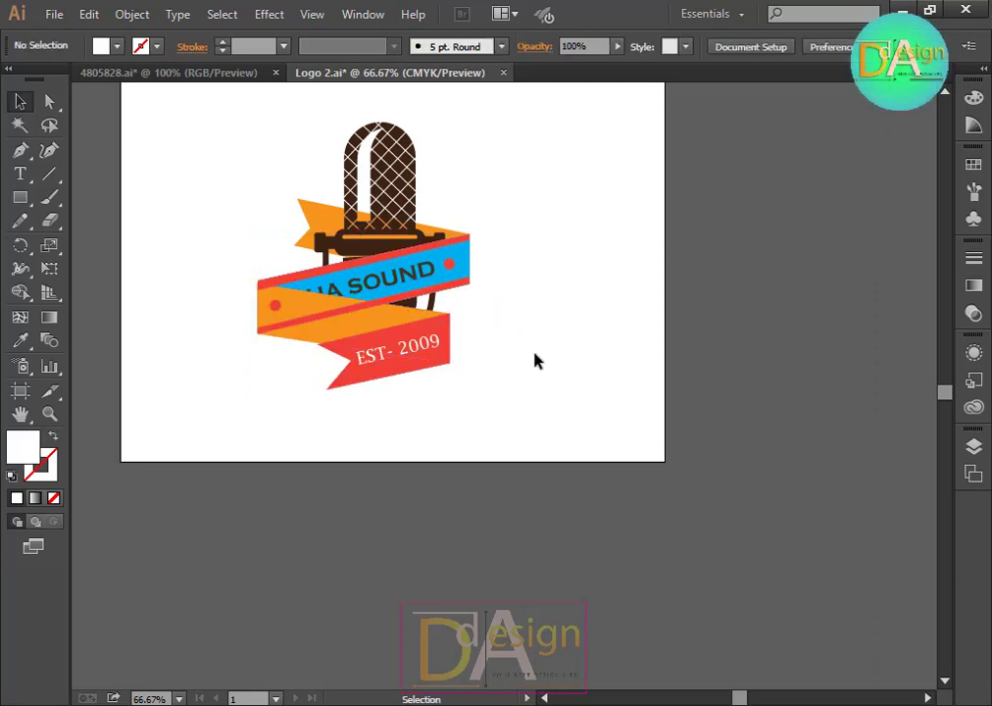
{"action": "key", "text": "ctrl+z"}
{"action": "key", "text": "ctrl+z"}
{"action": "left_click", "coordinate": [527, 400]}
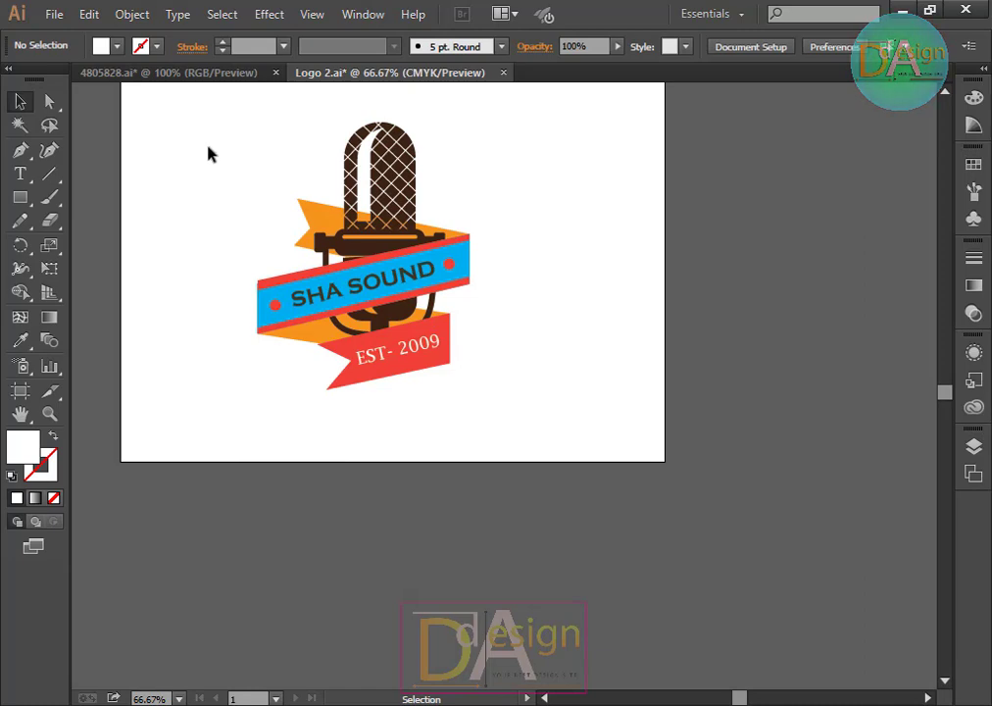
Step: Select all of the logo artwork and group it
{"action": "left_click_drag", "start_coordinate": [205, 138], "coordinate": [500, 400]}
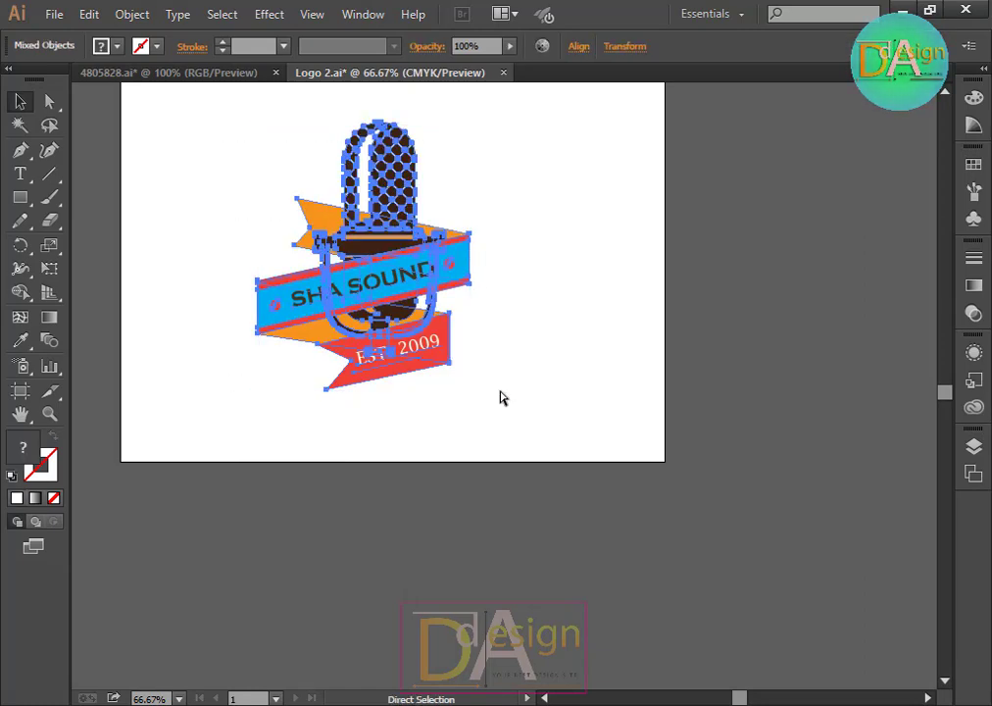
{"action": "key", "text": "ctrl+g"}
{"action": "left_click", "coordinate": [498, 394]}
Step: Export the logo as Logo 2 in PNG format to the Sound folder, replacing the existing file
{"action": "left_click", "coordinate": [54, 14]}
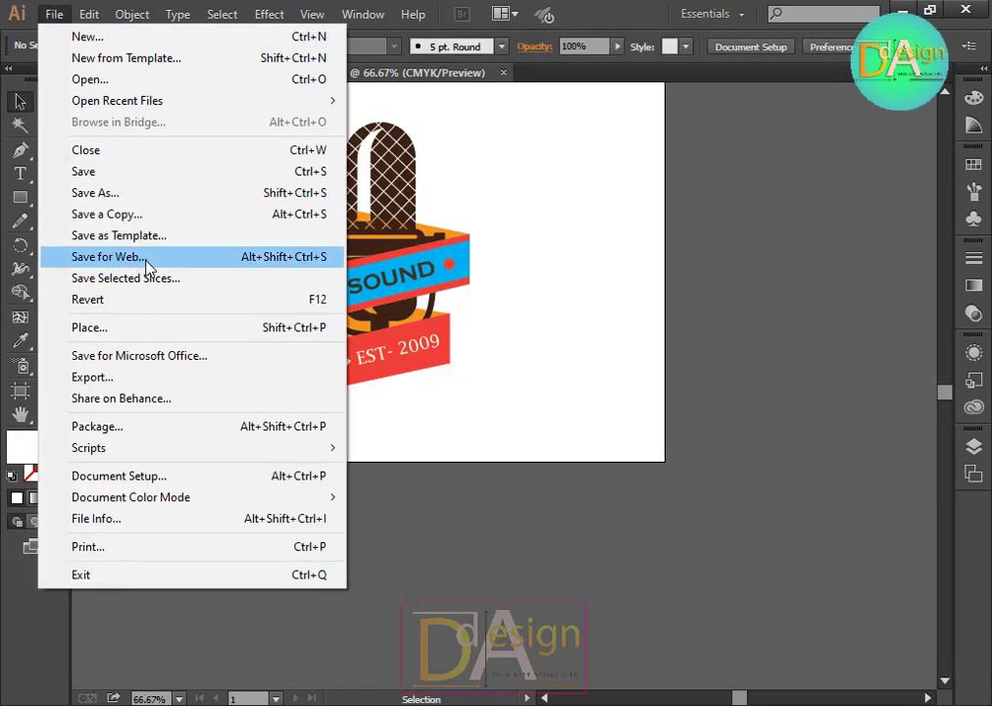
{"action": "left_click", "coordinate": [550, 251]}
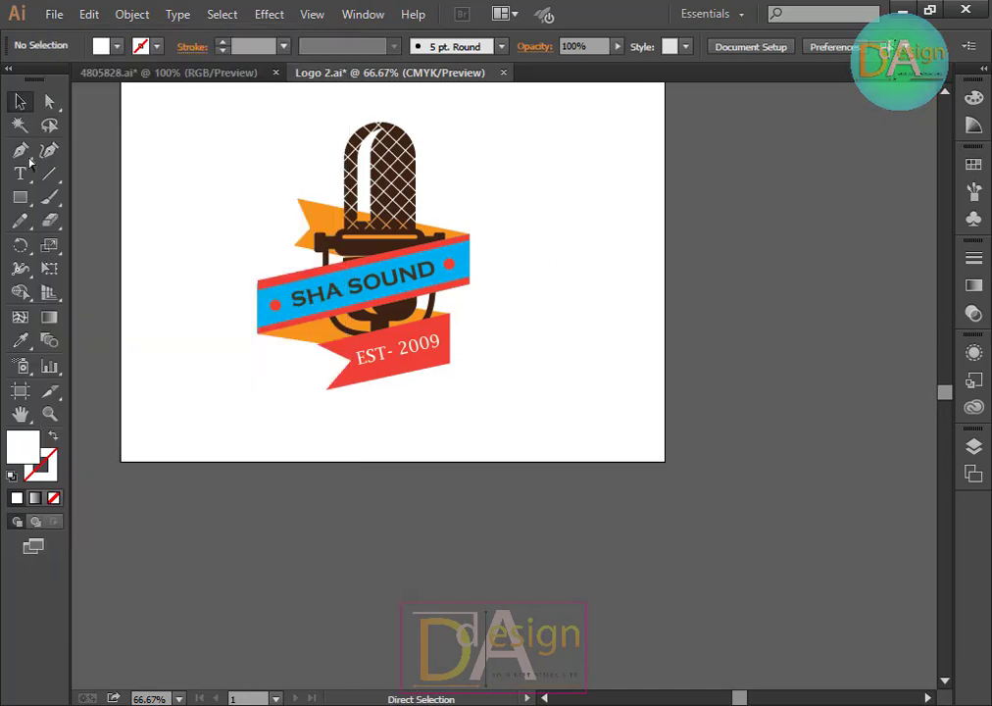
{"action": "left_click", "coordinate": [55, 18]}
{"action": "left_click", "coordinate": [56, 20]}
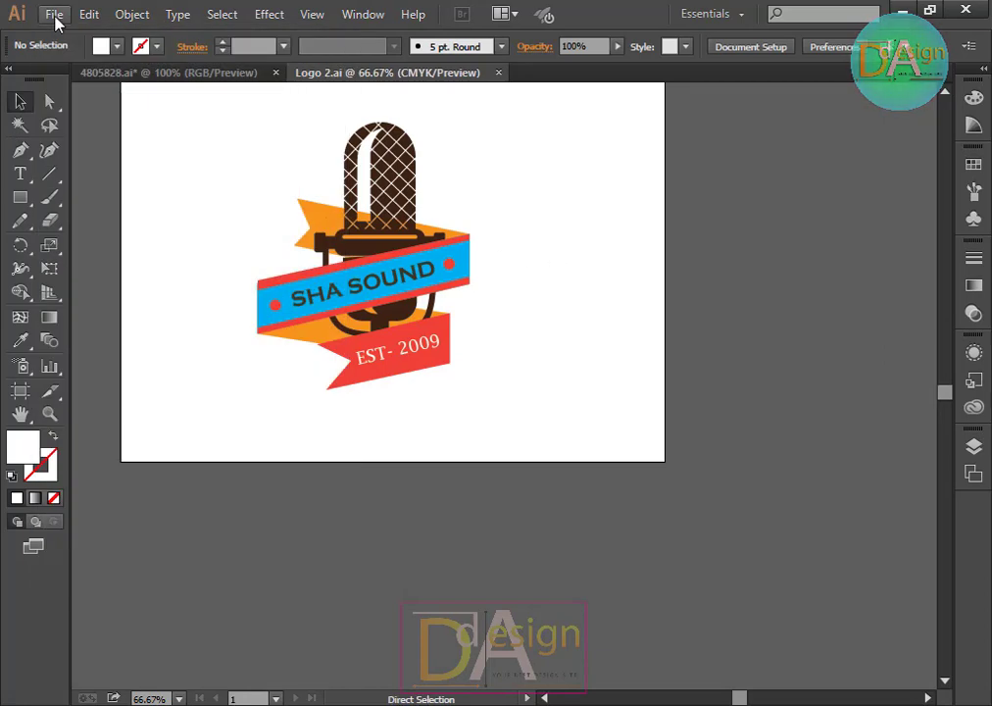
{"action": "left_click", "coordinate": [53, 17]}
{"action": "left_click", "coordinate": [142, 376]}
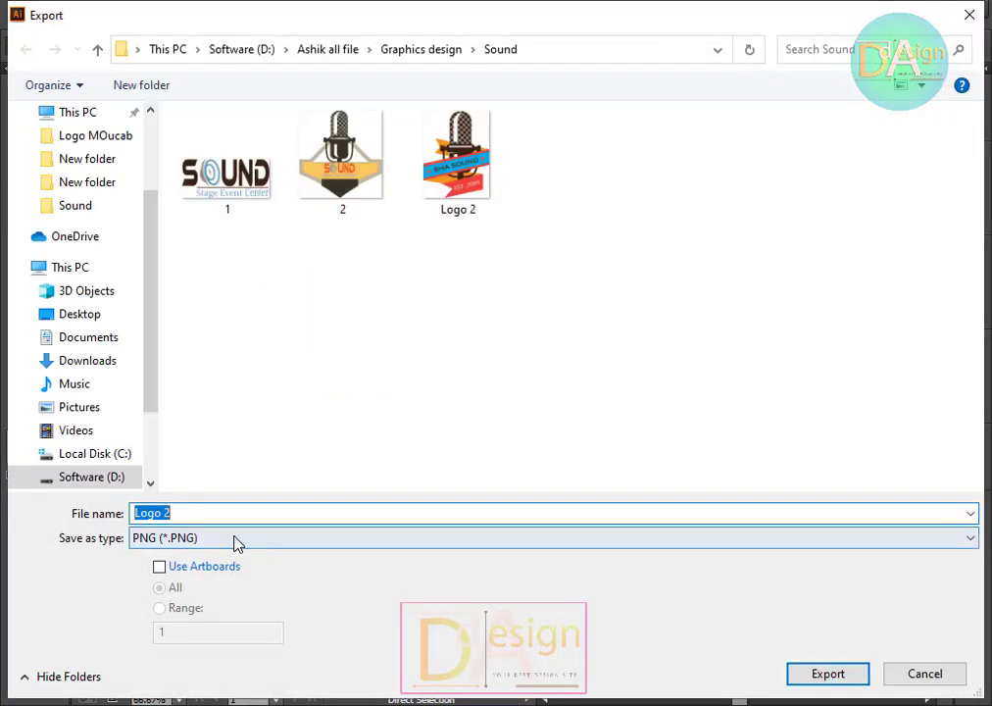
{"action": "left_click", "coordinate": [235, 542]}
{"action": "left_click", "coordinate": [232, 540]}
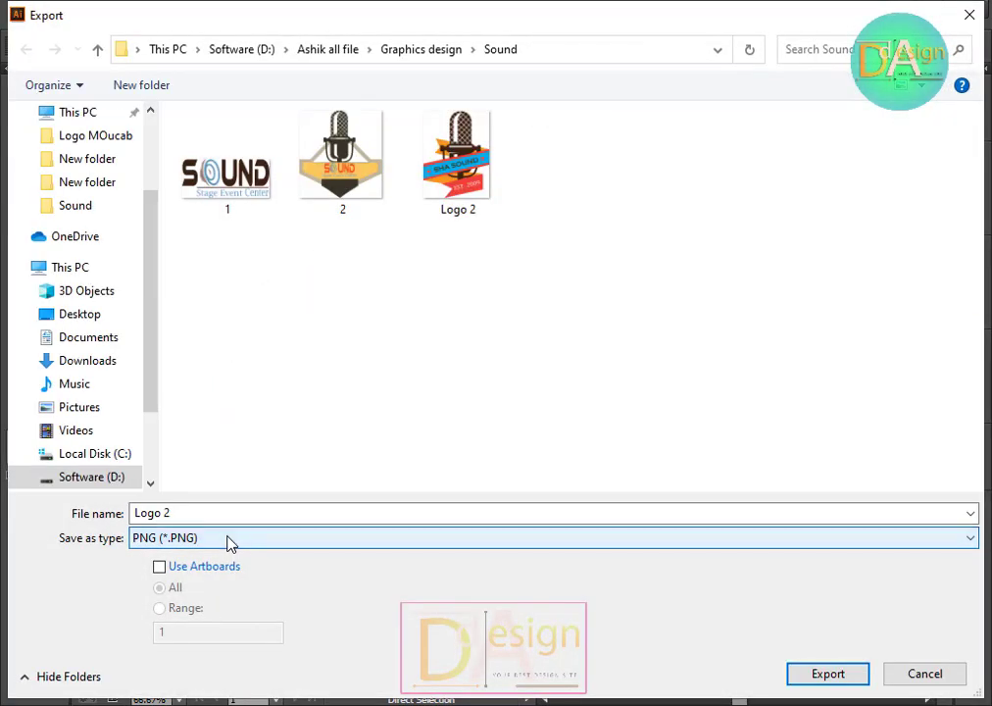
{"action": "left_click", "coordinate": [828, 674]}
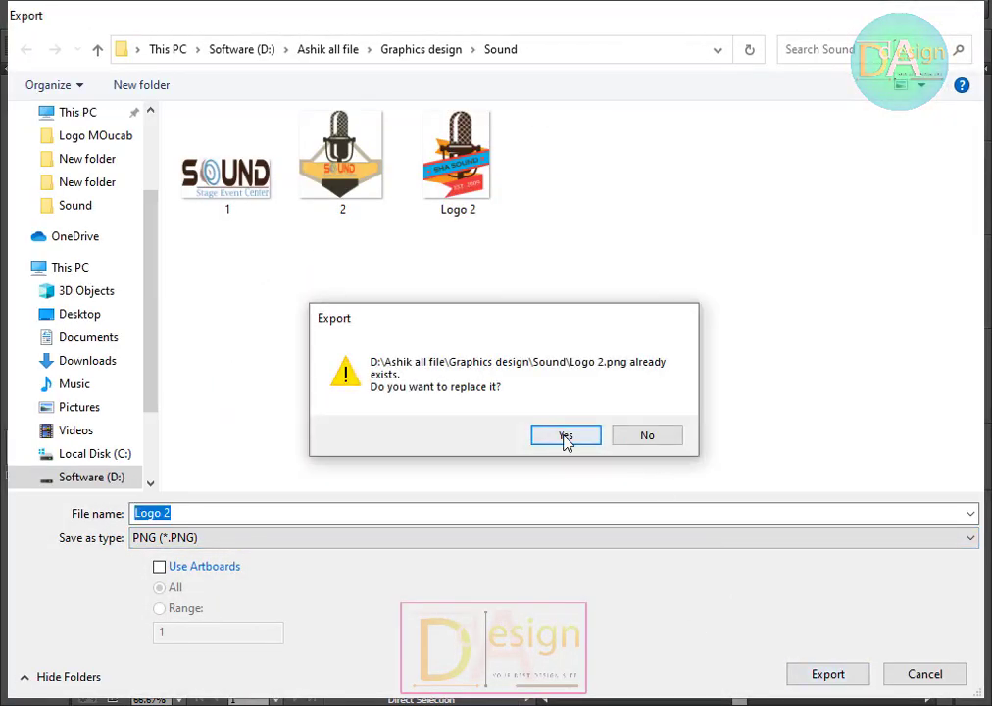
{"action": "left_click", "coordinate": [566, 439]}
{"action": "left_click", "coordinate": [516, 523]}
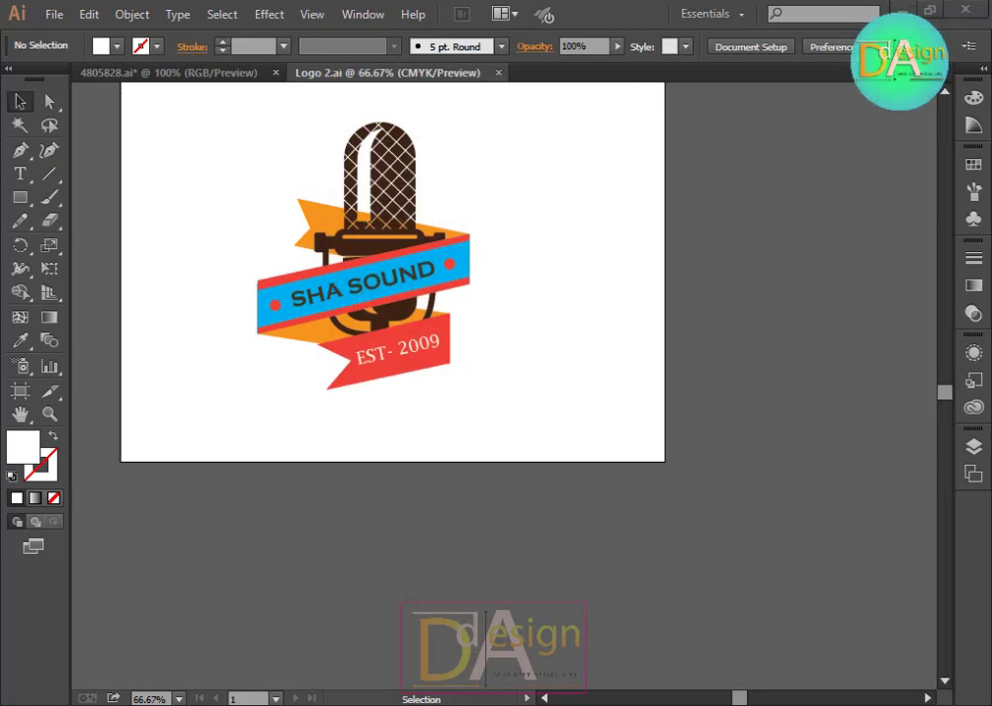
Step: Switch to Photoshop and browse the Open dialog to the 3d logo mockub folder
{"action": "key", "text": "alt+Tab"}
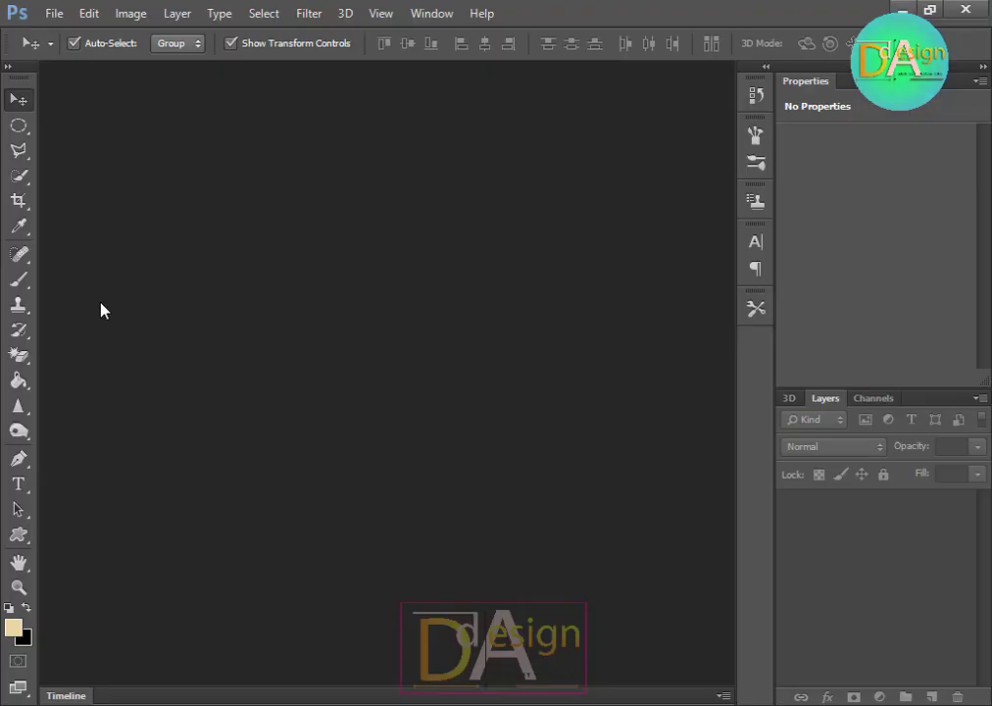
{"action": "double_click", "coordinate": [200, 346]}
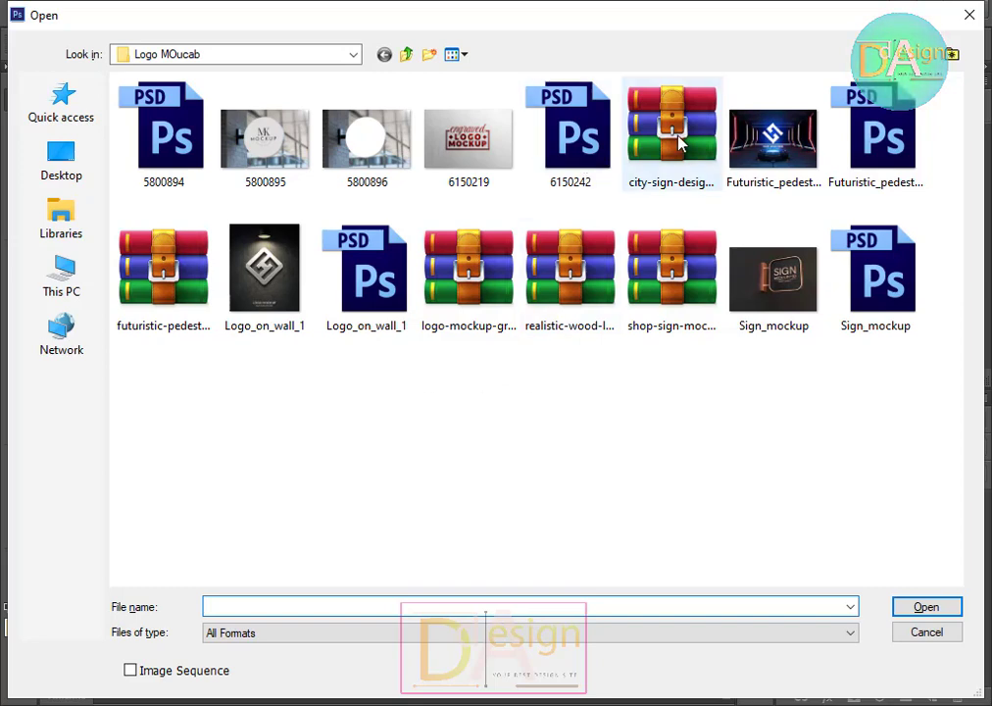
{"action": "left_click", "coordinate": [405, 54]}
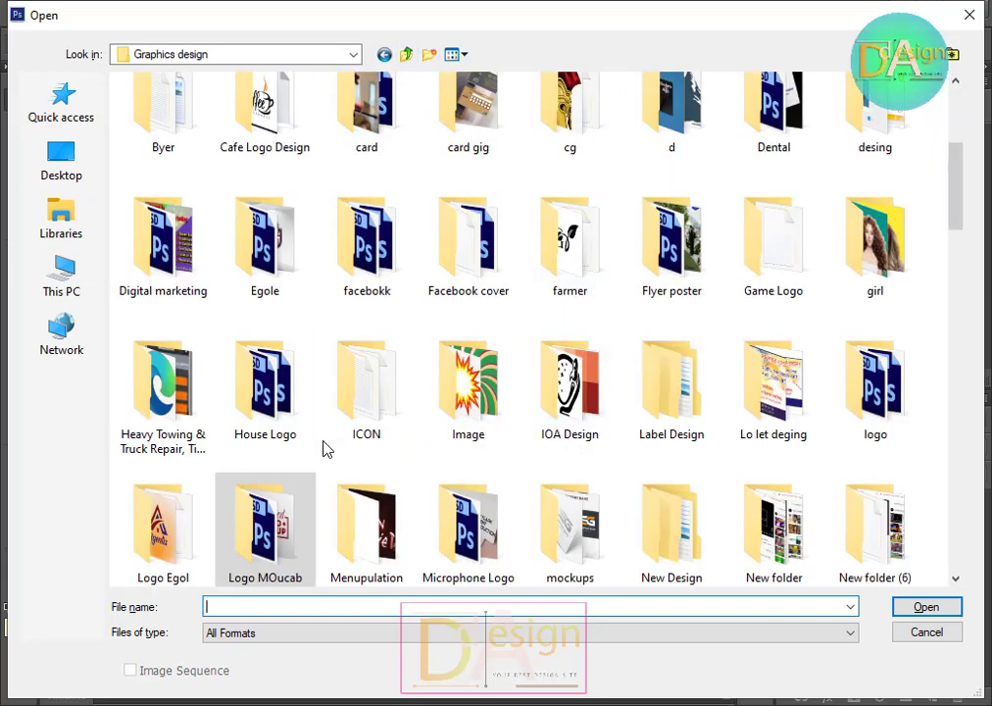
{"action": "scroll", "coordinate": [409, 443], "scroll_direction": "down", "scroll_amount": 3}
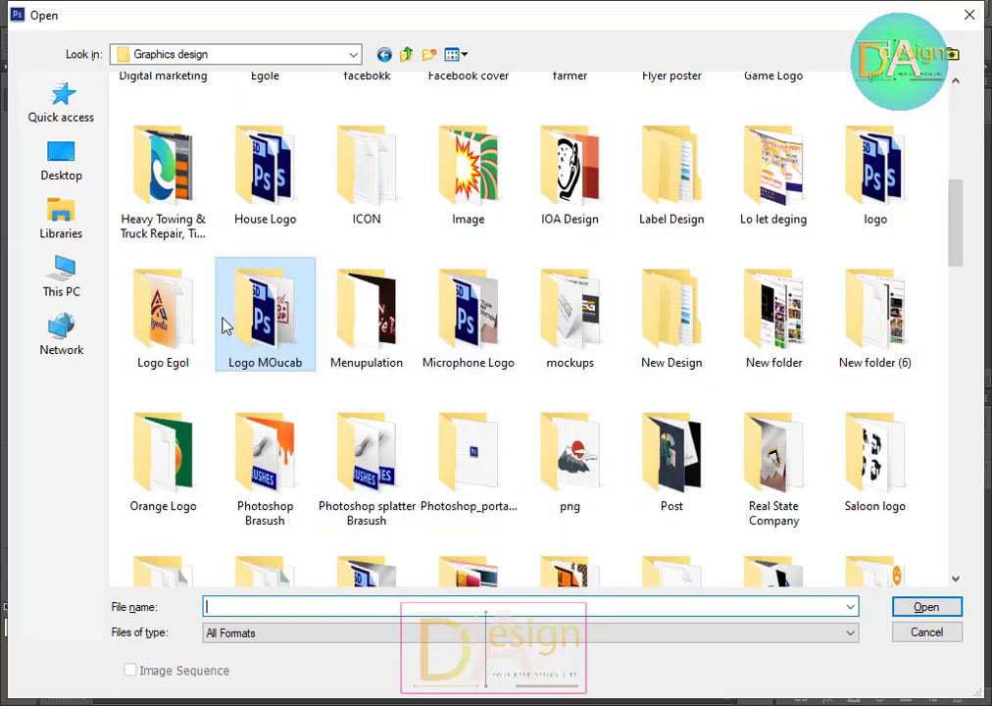
{"action": "left_click", "coordinate": [191, 321]}
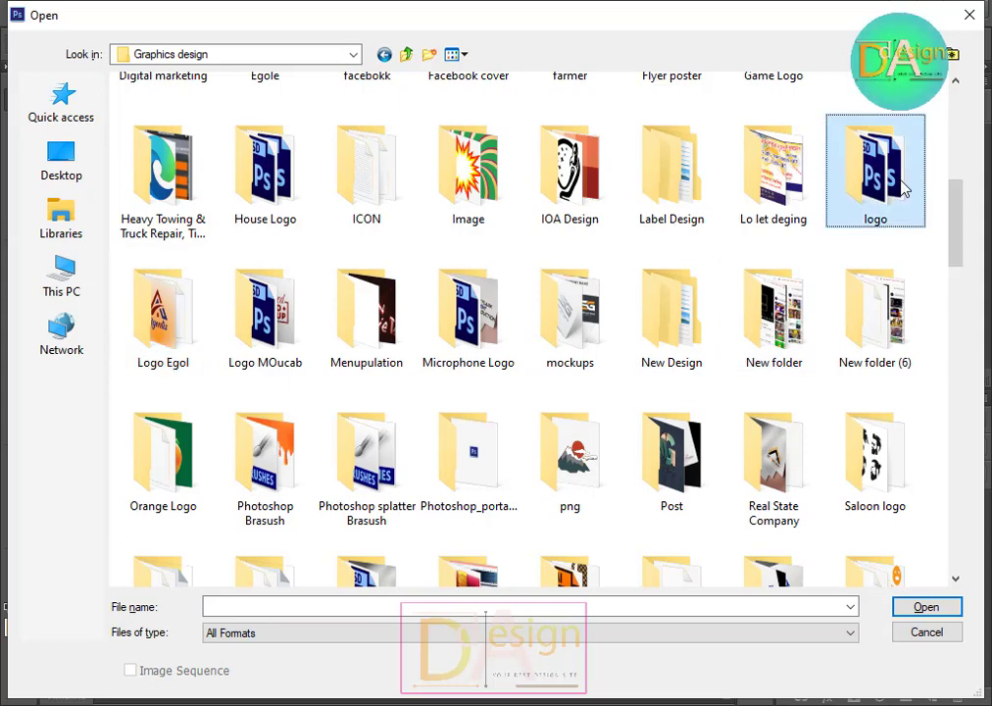
{"action": "double_click", "coordinate": [882, 187]}
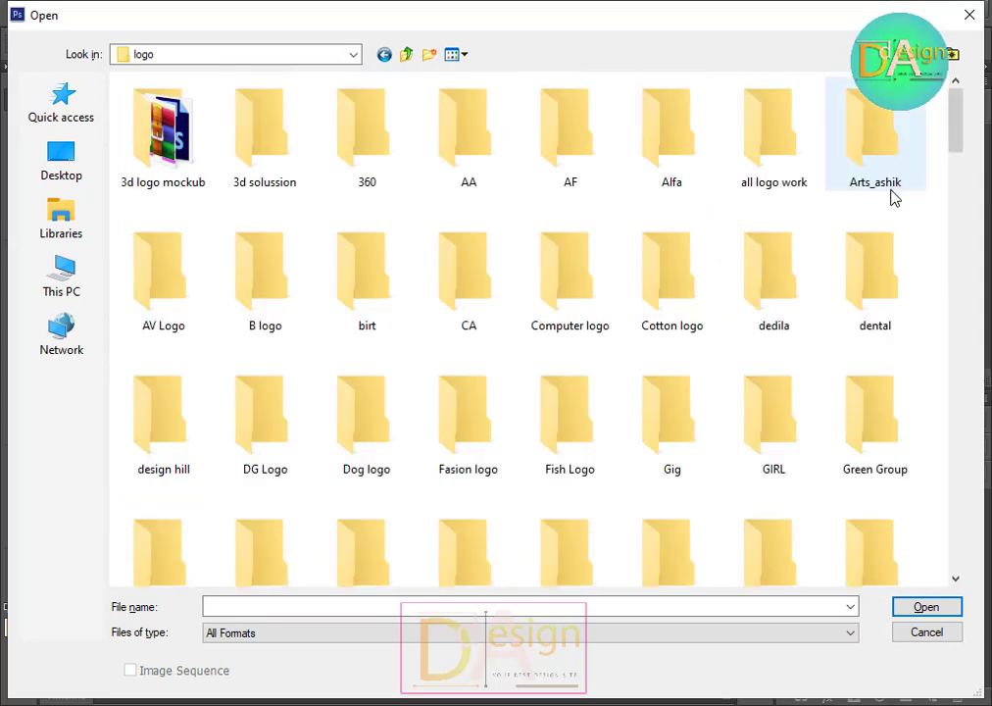
{"action": "double_click", "coordinate": [186, 167]}
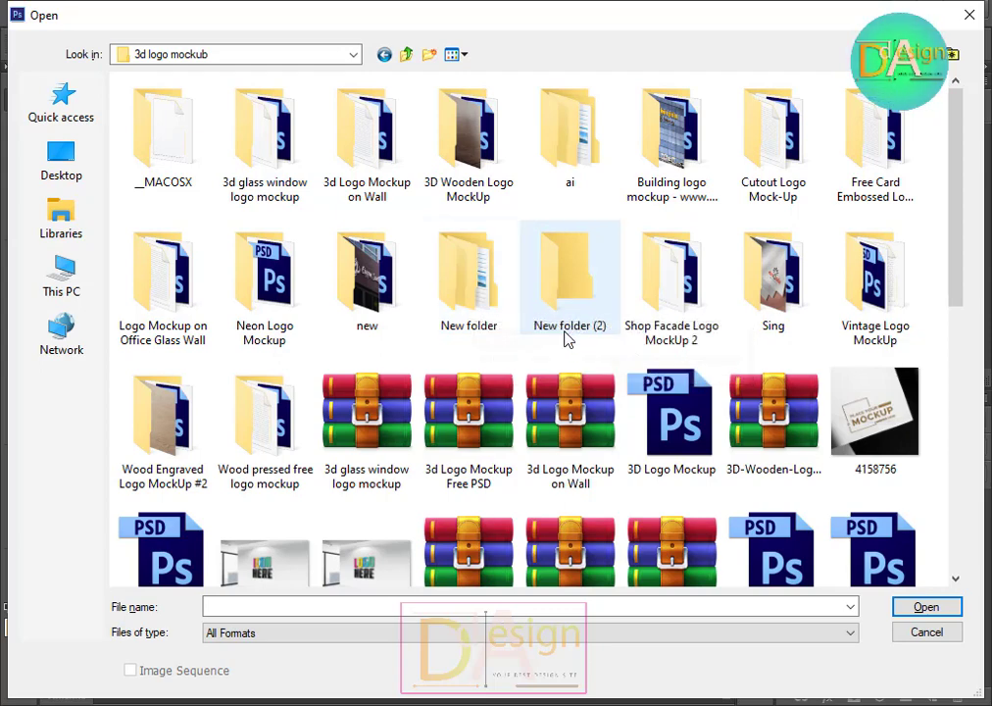
Step: Open the 3d Logo Mockup on Wall PSD from its folder
{"action": "scroll", "coordinate": [516, 338], "scroll_direction": "down", "scroll_amount": 2}
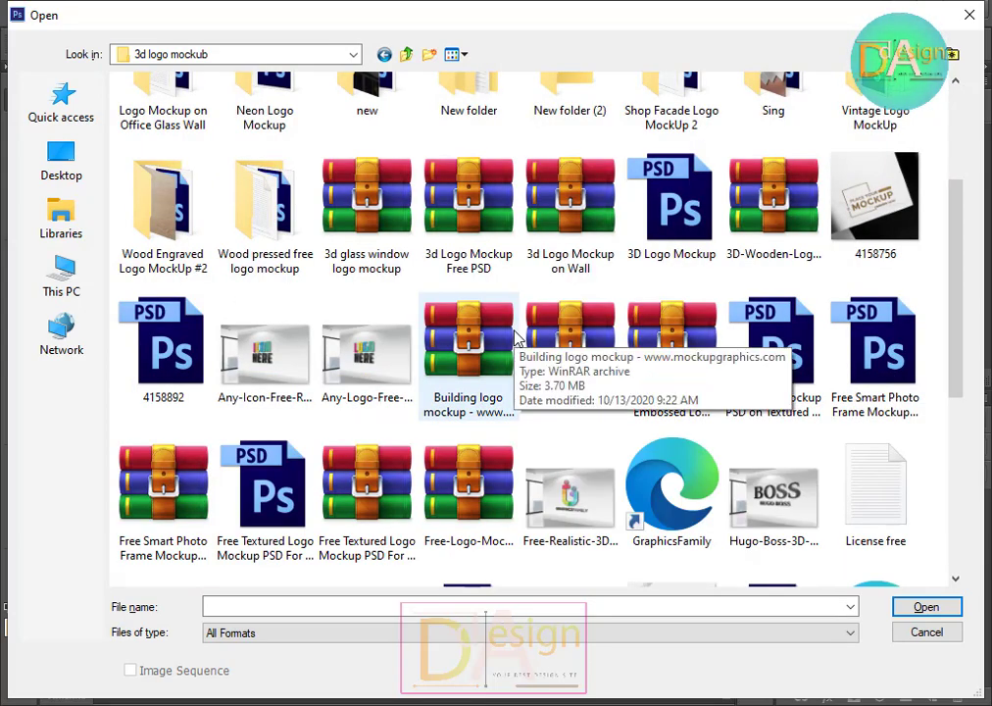
{"action": "scroll", "coordinate": [763, 347], "scroll_direction": "down", "scroll_amount": 3}
{"action": "scroll", "coordinate": [767, 348], "scroll_direction": "down", "scroll_amount": 3}
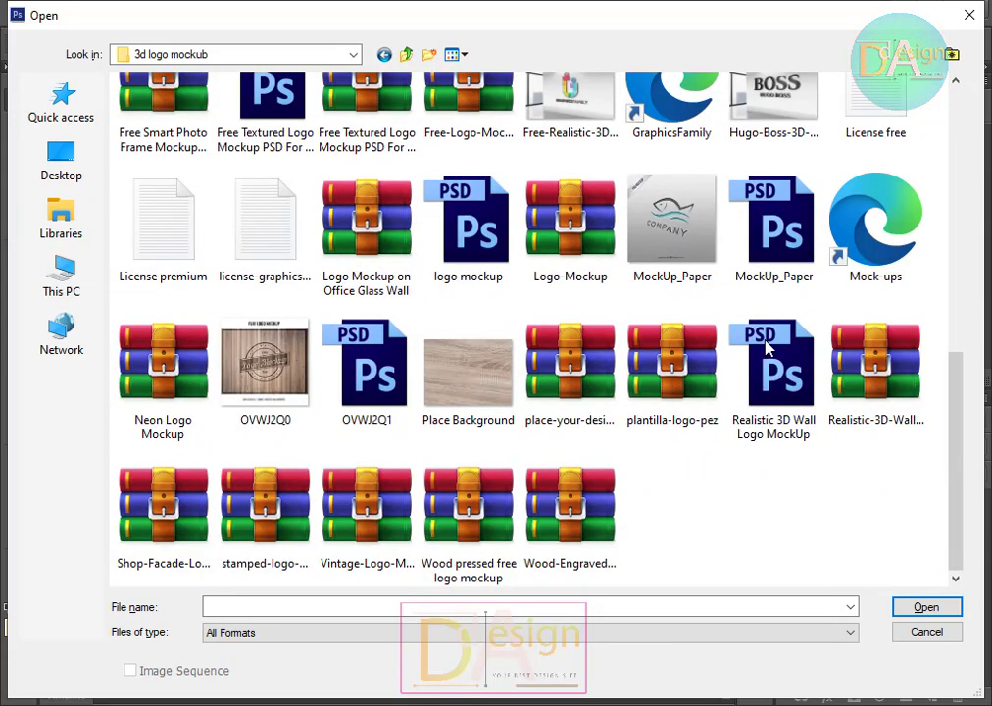
{"action": "scroll", "coordinate": [768, 347], "scroll_direction": "up", "scroll_amount": 2}
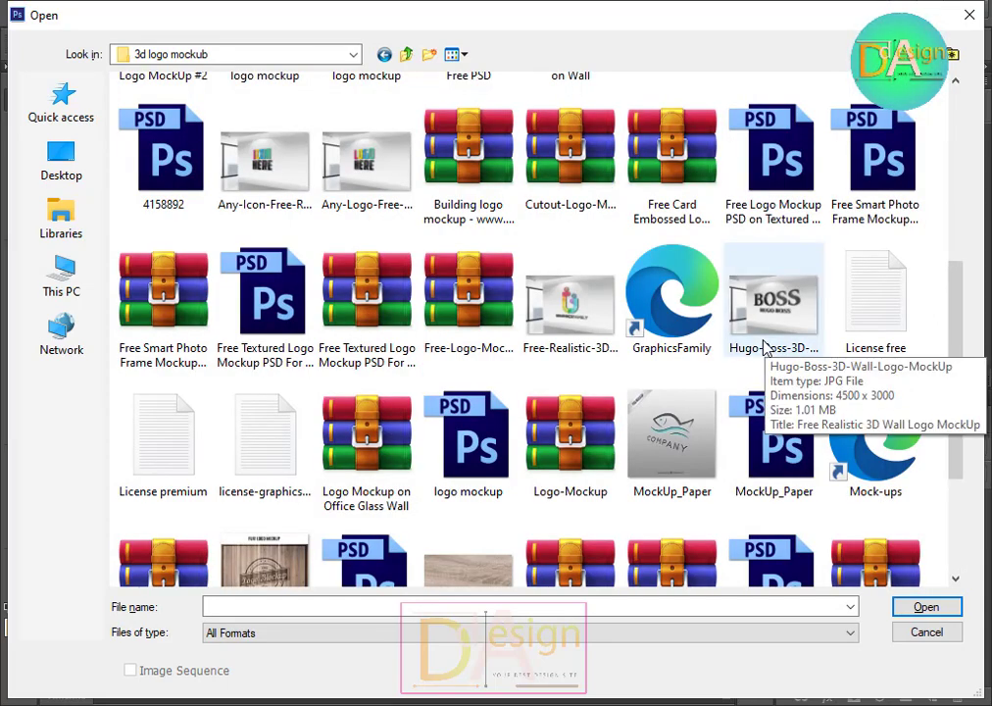
{"action": "scroll", "coordinate": [764, 345], "scroll_direction": "up", "scroll_amount": 3}
{"action": "scroll", "coordinate": [759, 345], "scroll_direction": "up", "scroll_amount": 3}
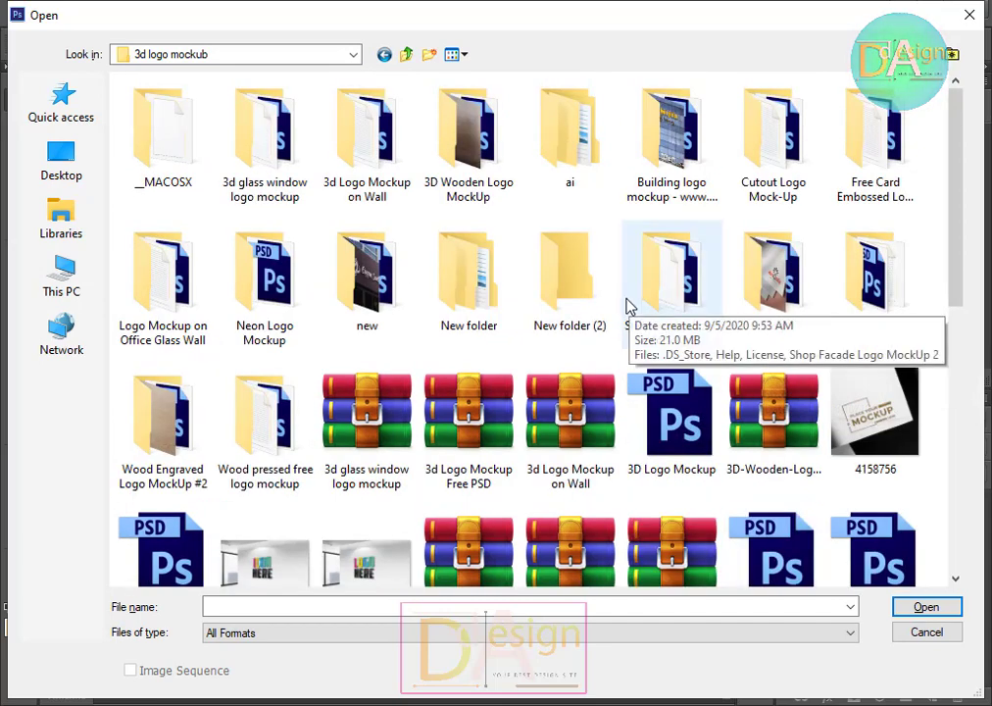
{"action": "double_click", "coordinate": [352, 125]}
{"action": "double_click", "coordinate": [267, 108]}
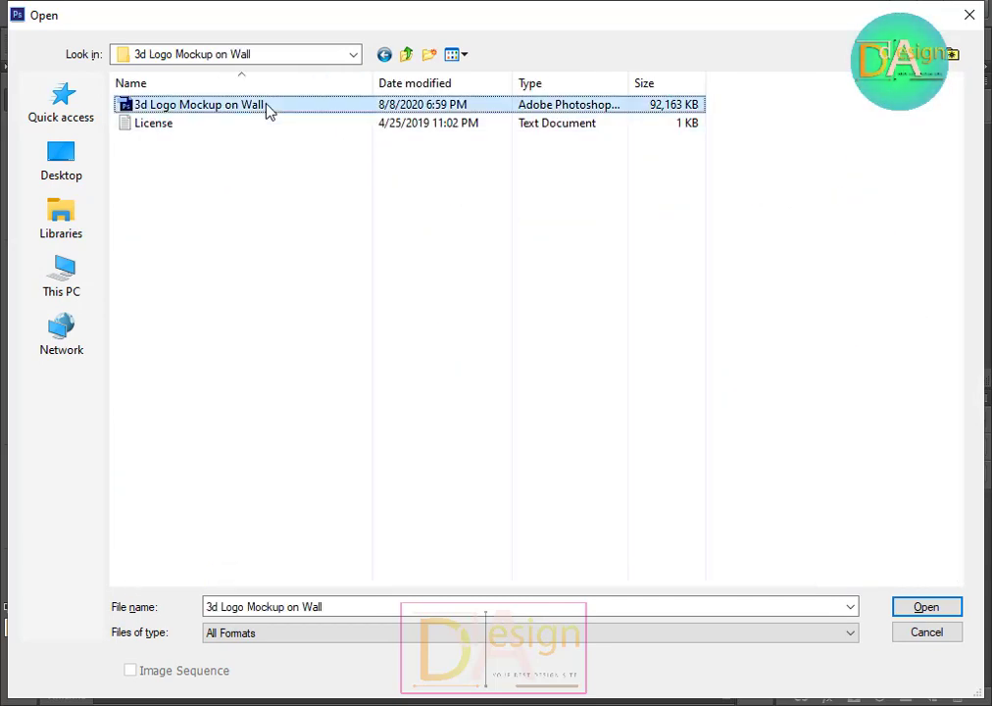
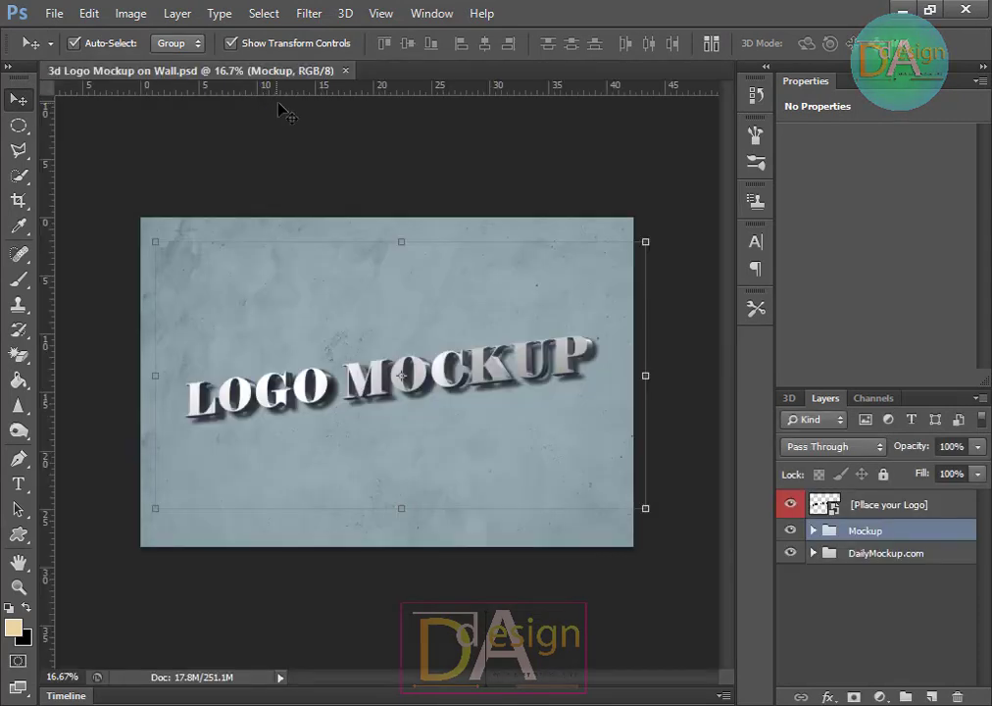
Step: Close the wall mockup and open the Vintage Logo Mock Up GB file from its folder in 3d logo mockub
{"action": "left_click", "coordinate": [346, 71]}
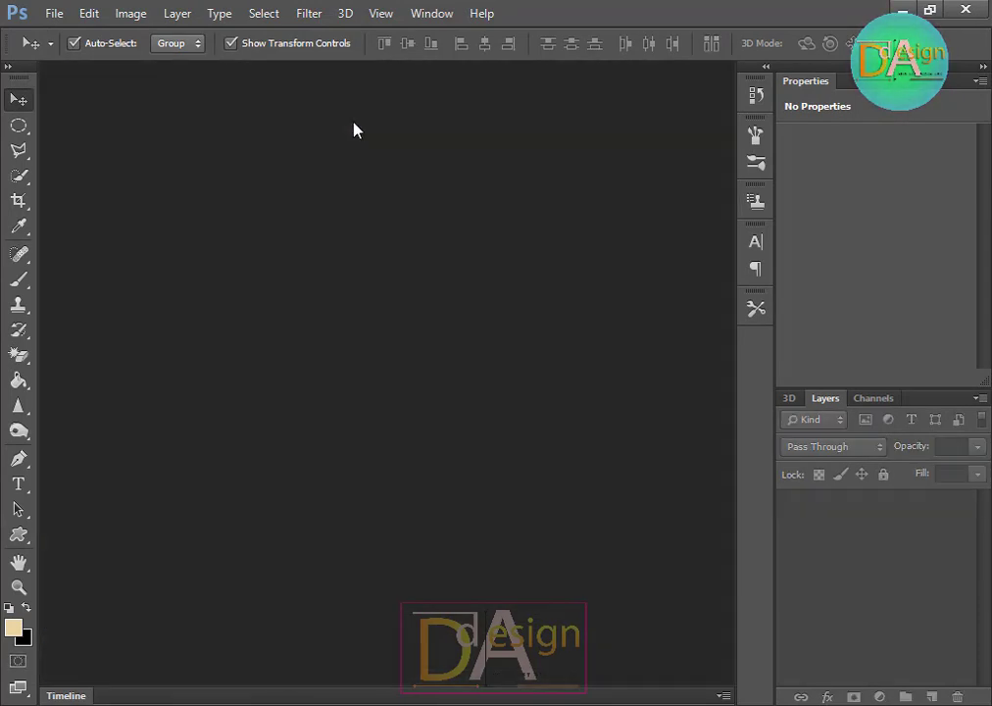
{"action": "key", "text": "ctrl+o"}
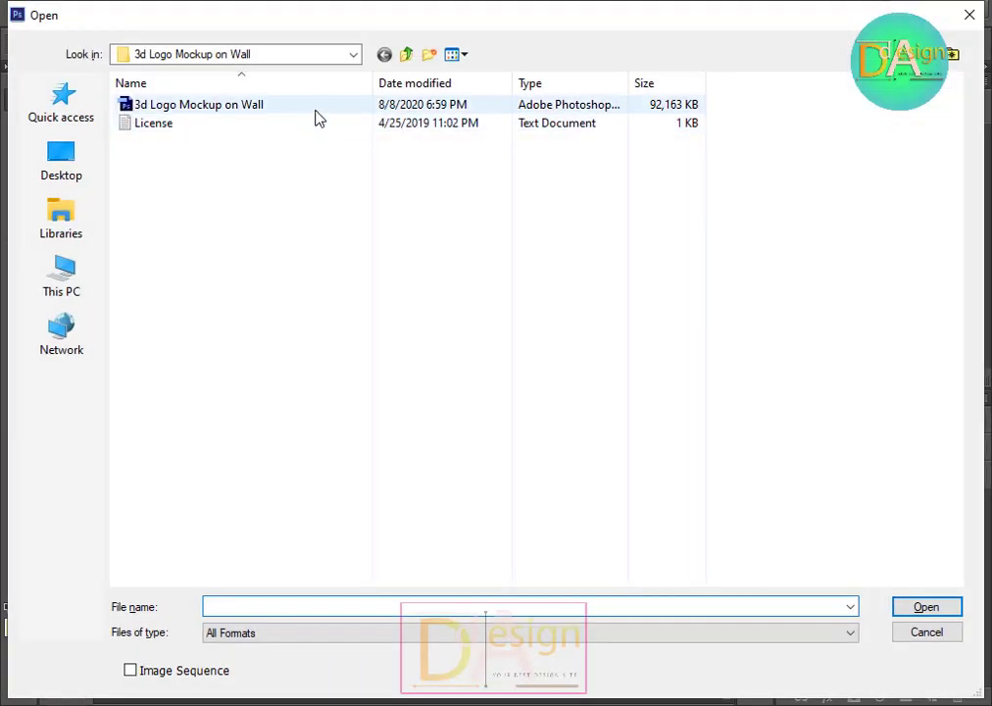
{"action": "left_click", "coordinate": [407, 54]}
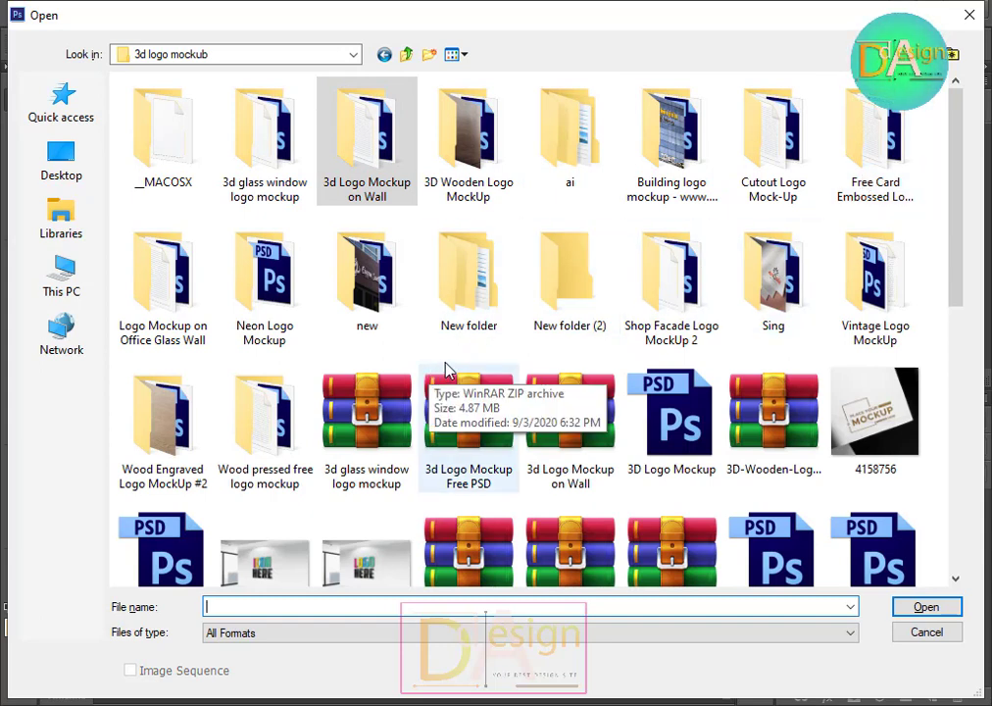
{"action": "double_click", "coordinate": [455, 277]}
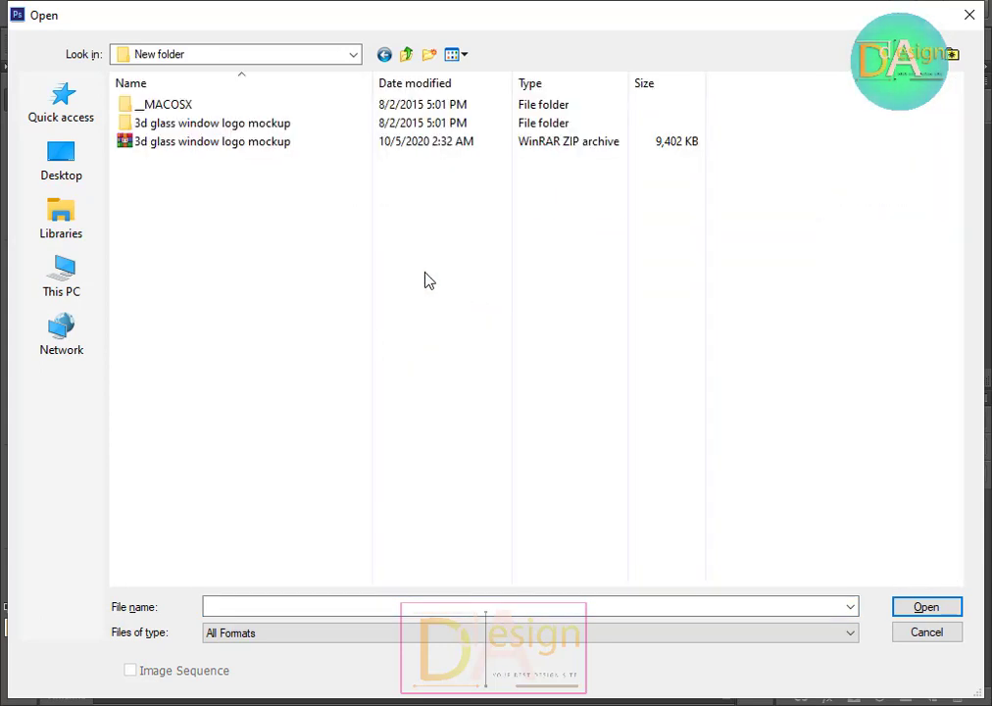
{"action": "left_click", "coordinate": [405, 54]}
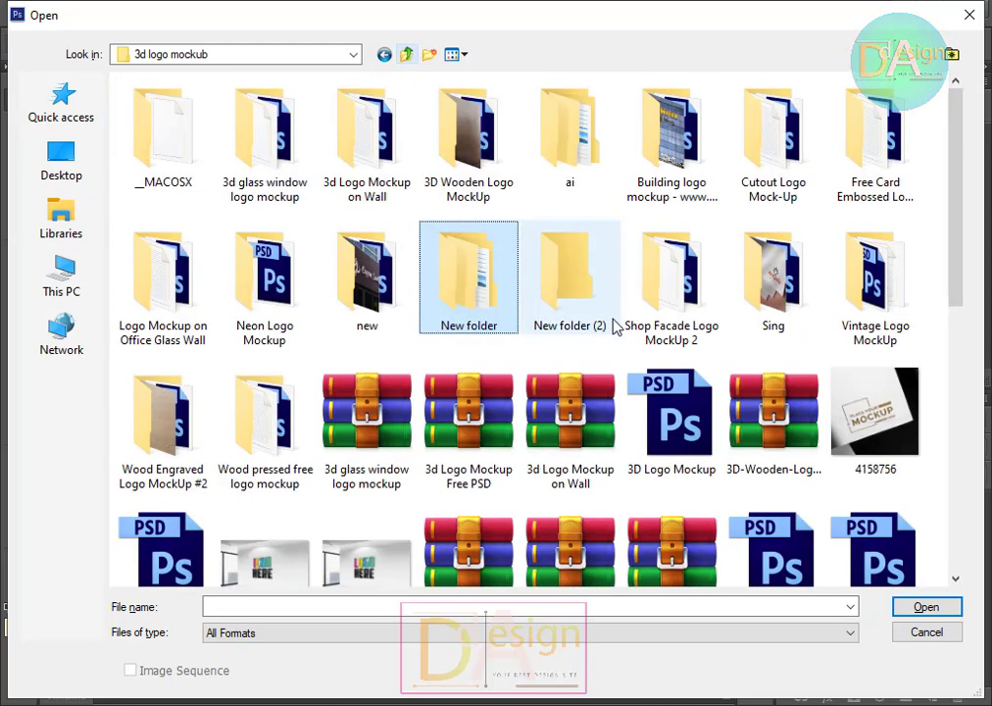
{"action": "double_click", "coordinate": [769, 279]}
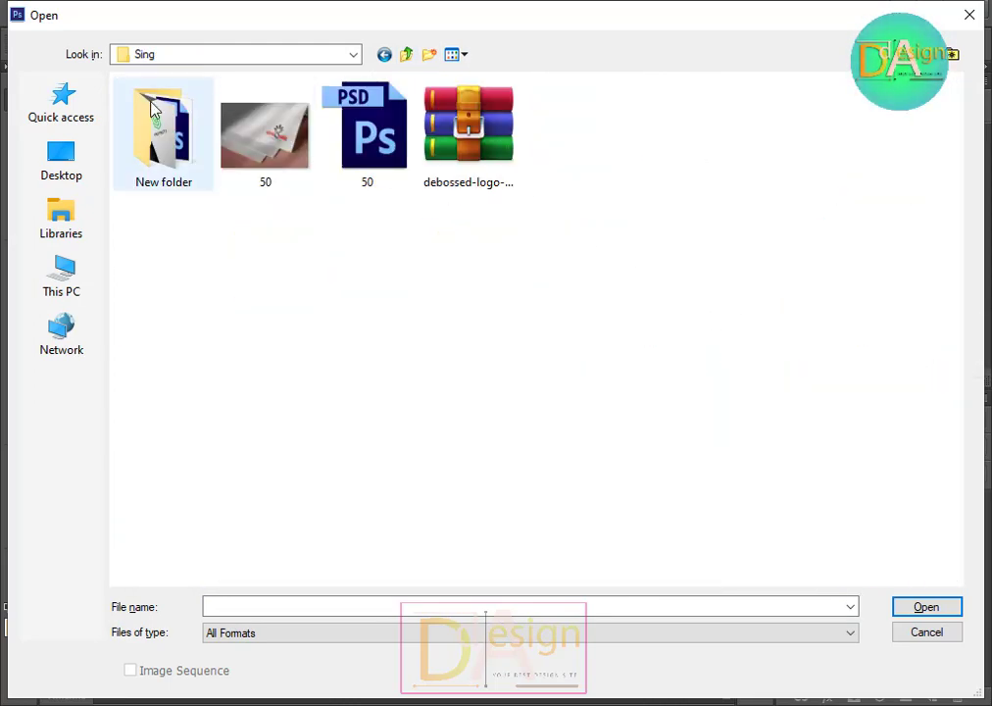
{"action": "left_click", "coordinate": [407, 56]}
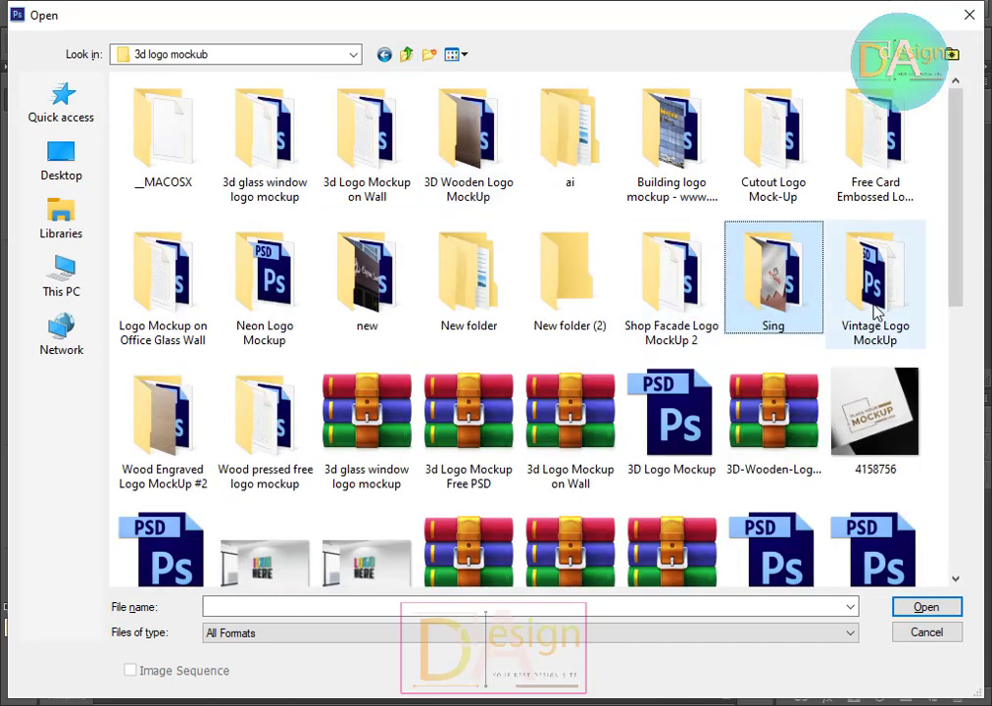
{"action": "double_click", "coordinate": [851, 233]}
{"action": "double_click", "coordinate": [259, 144]}
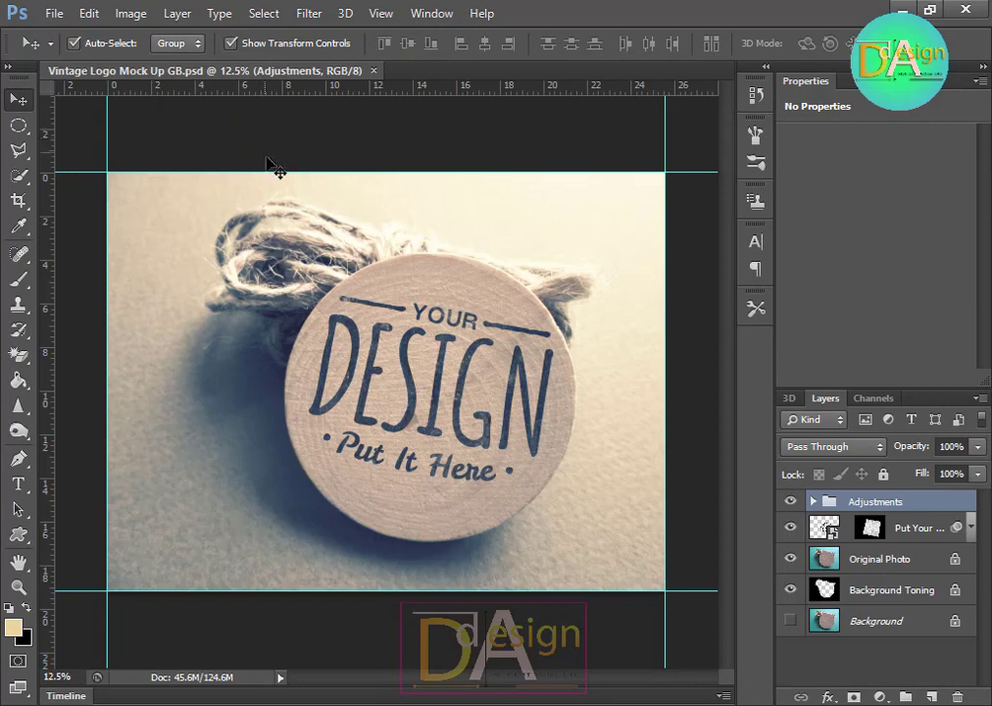
Step: Close the vintage mockup and open the 3d glass window logo mockup PSD from its folder
{"action": "left_click", "coordinate": [374, 72]}
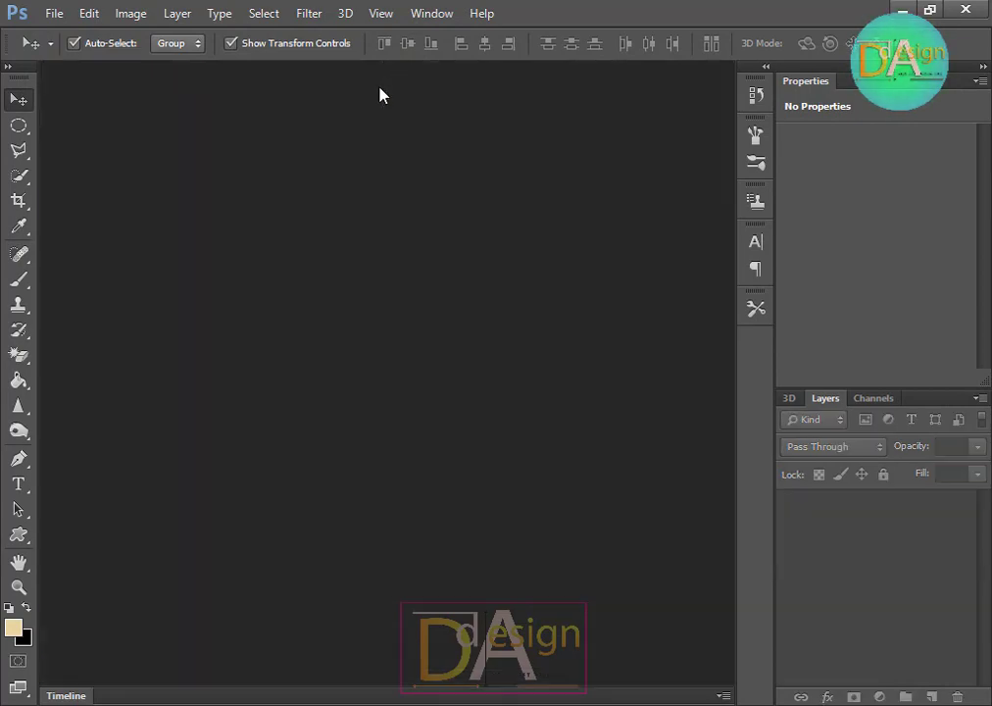
{"action": "double_click", "coordinate": [381, 89]}
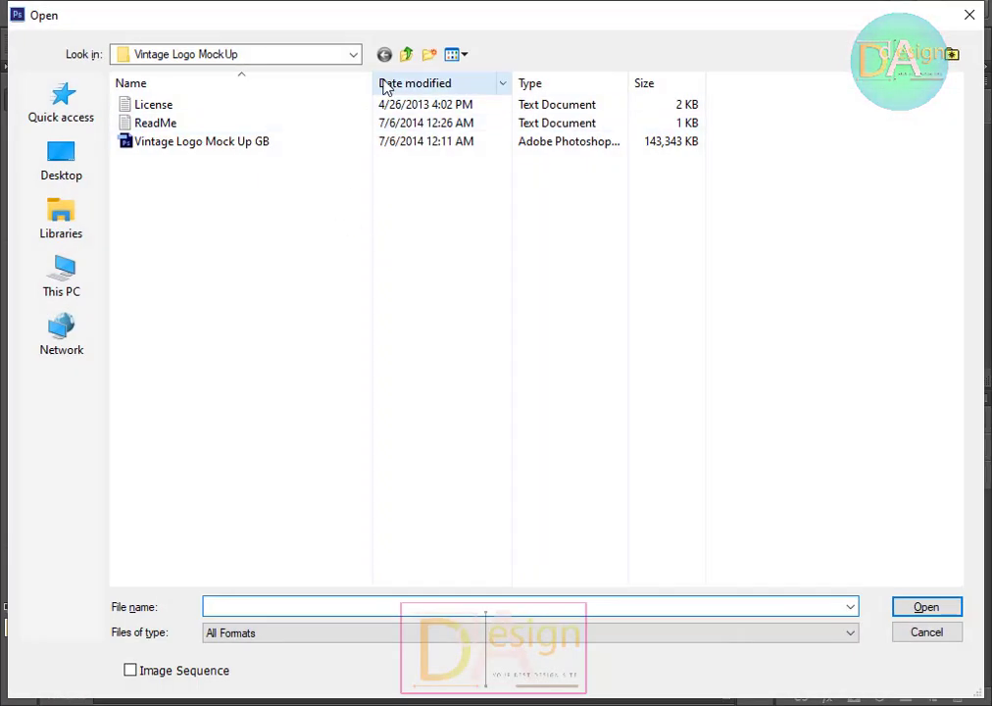
{"action": "left_click", "coordinate": [404, 55]}
{"action": "double_click", "coordinate": [274, 153]}
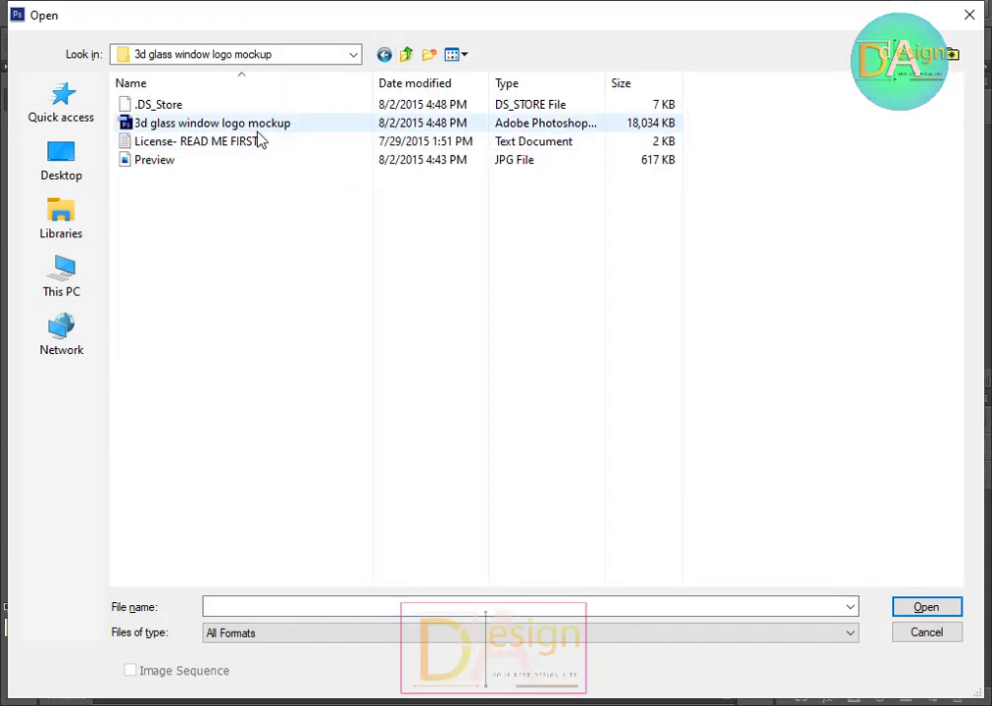
{"action": "left_click", "coordinate": [256, 127]}
{"action": "key", "text": "Return"}
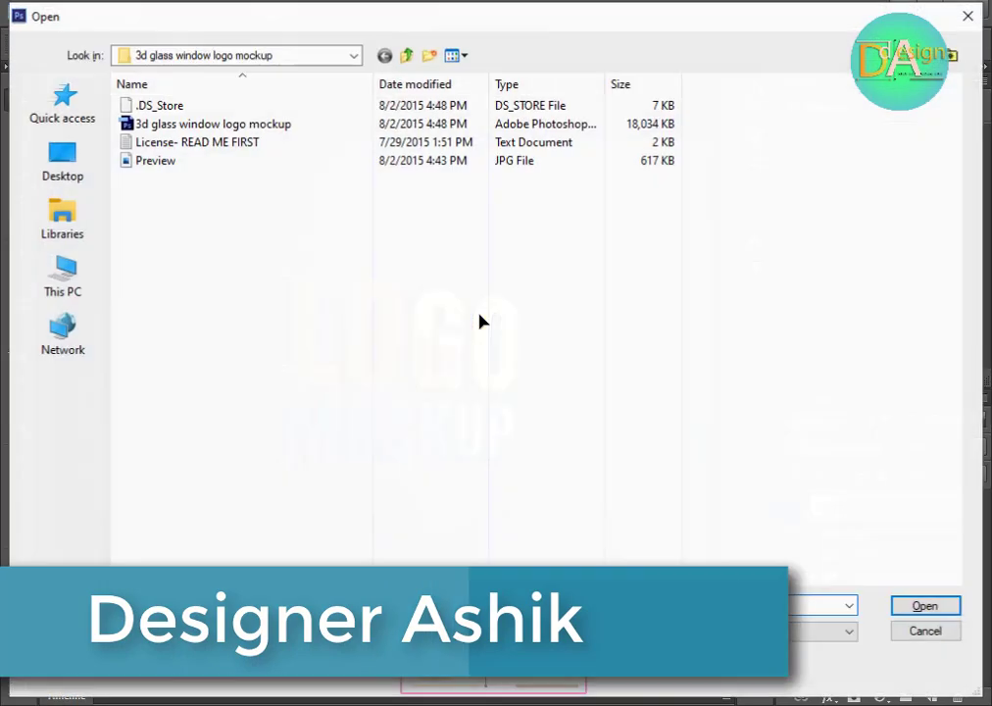
Step: Open Logo 2 from the Sound folder inside Graphics design
{"action": "double_click", "coordinate": [407, 55]}
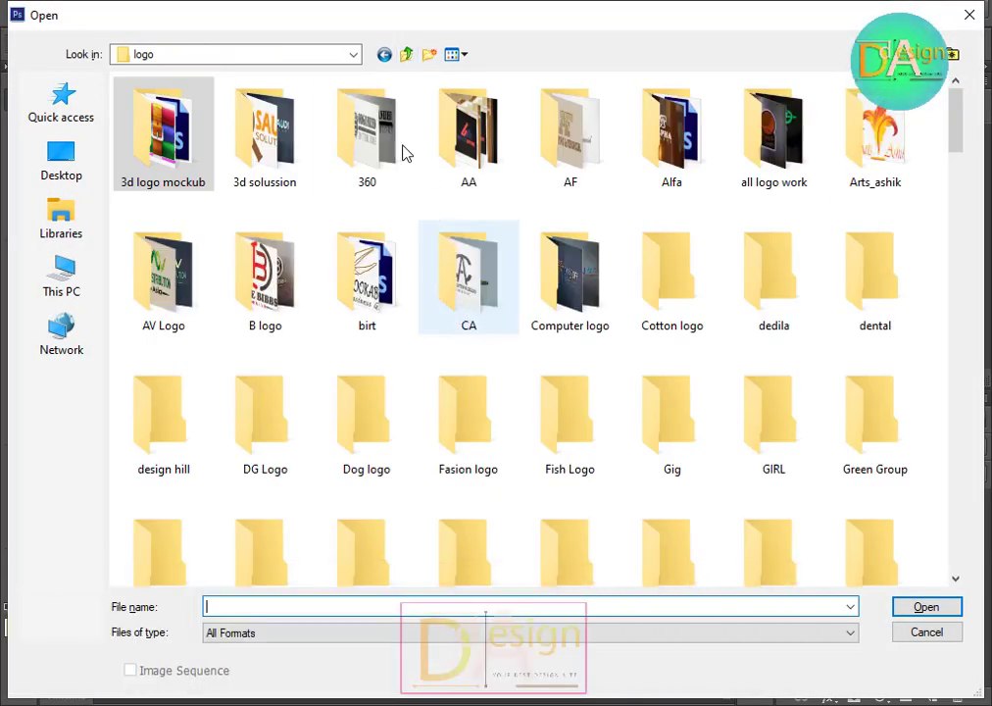
{"action": "left_click", "coordinate": [405, 55]}
{"action": "left_click", "coordinate": [390, 209]}
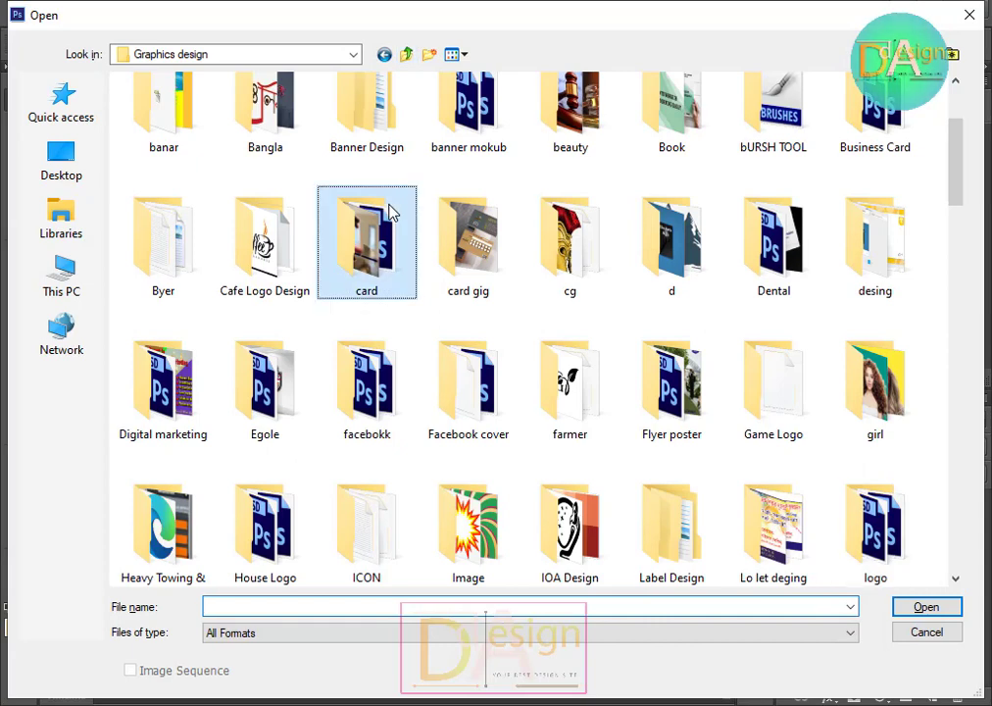
{"action": "key", "text": "s"}
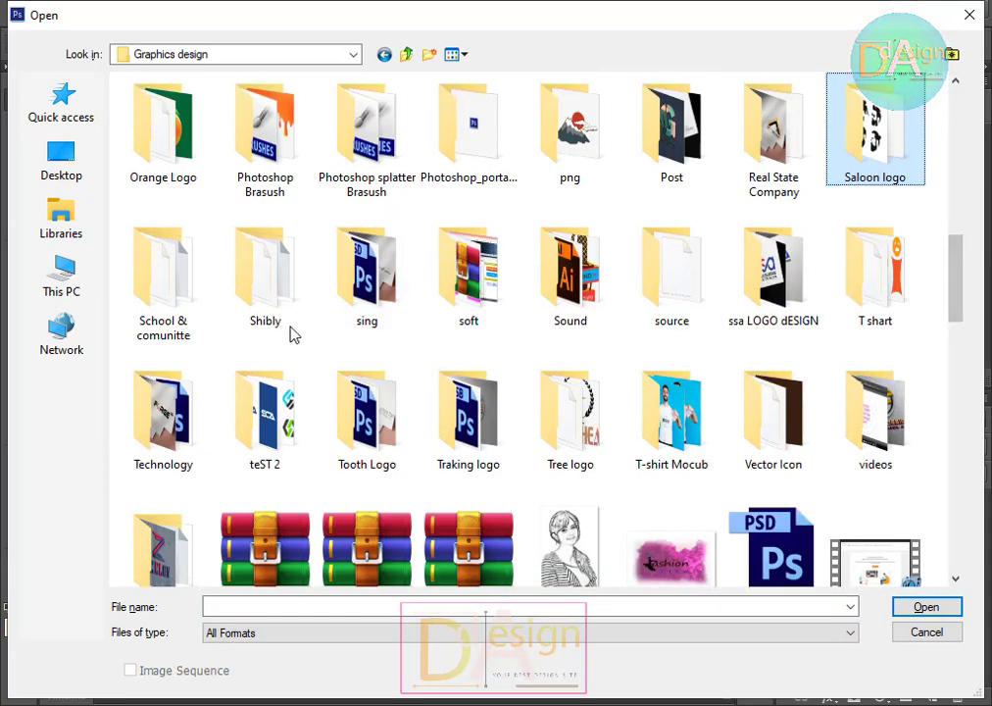
{"action": "double_click", "coordinate": [589, 279]}
{"action": "double_click", "coordinate": [877, 412]}
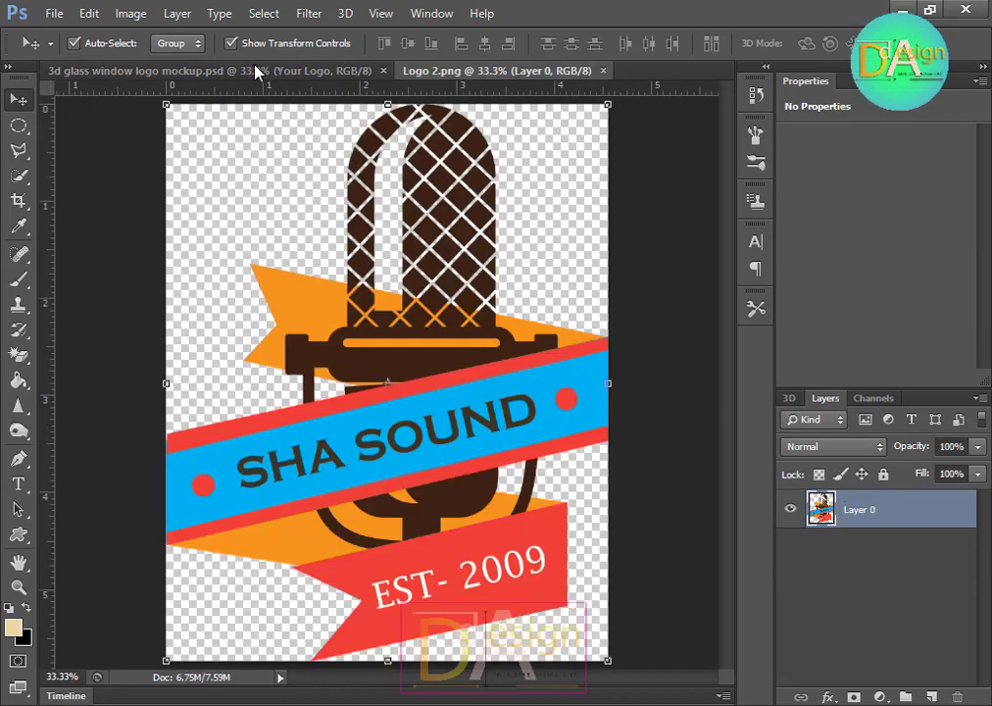
Step: Return to the glass window mockup and open the Your Logo smart object for editing
{"action": "left_click", "coordinate": [257, 71]}
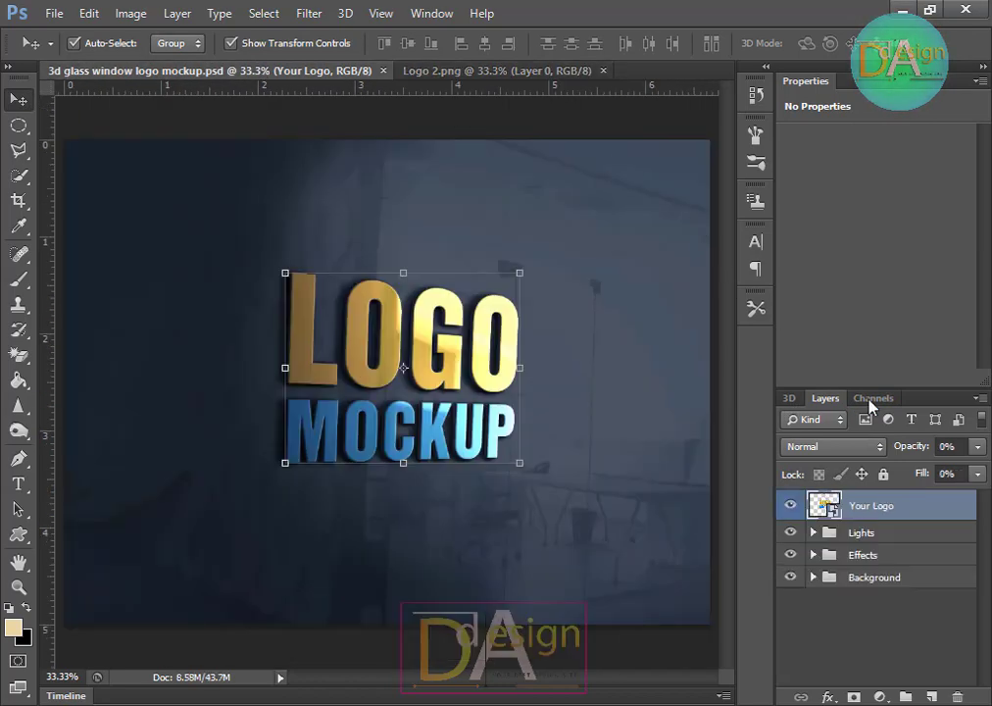
{"action": "double_click", "coordinate": [826, 505]}
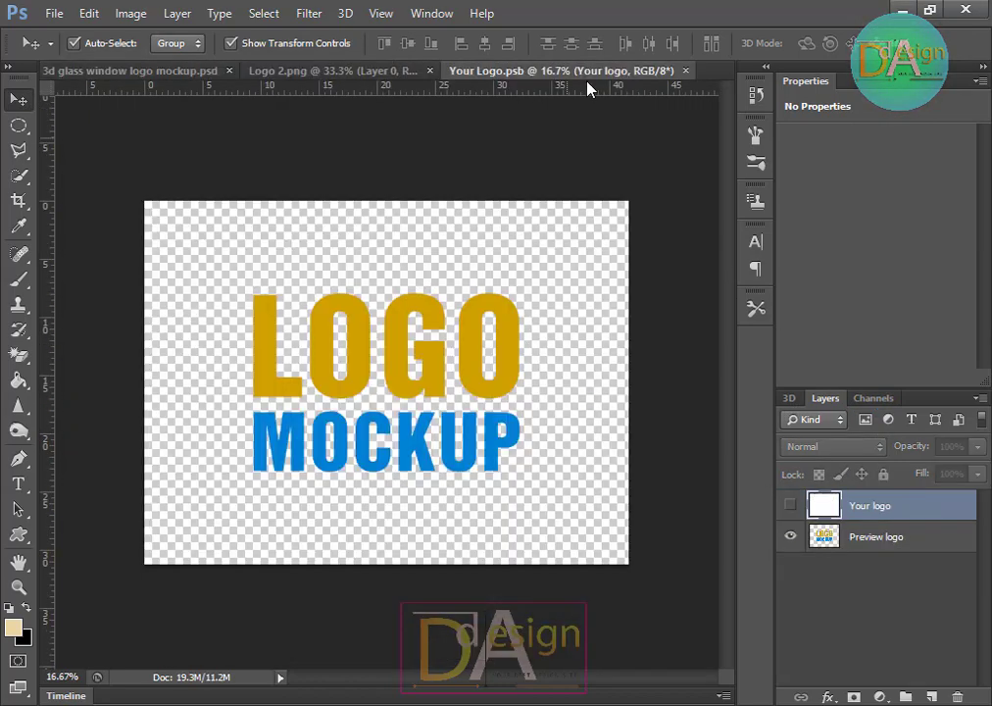
Step: Bring the Logo 2 artwork into the smart object and place it over the placeholder logo
{"action": "left_click", "coordinate": [345, 72]}
{"action": "left_click_drag", "start_coordinate": [447, 306], "coordinate": [401, 404]}
{"action": "left_click", "coordinate": [575, 345]}
{"action": "left_click", "coordinate": [411, 407]}
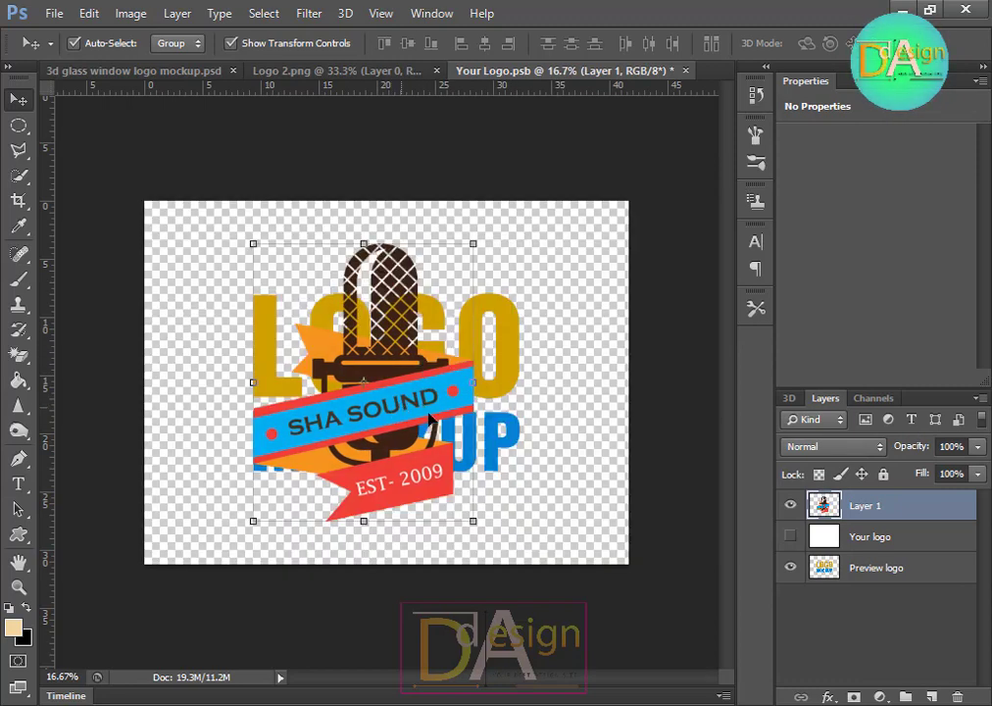
Step: Hide the Preview logo layer and save the smart object
{"action": "left_click", "coordinate": [790, 568]}
{"action": "key", "text": "ctrl+s"}
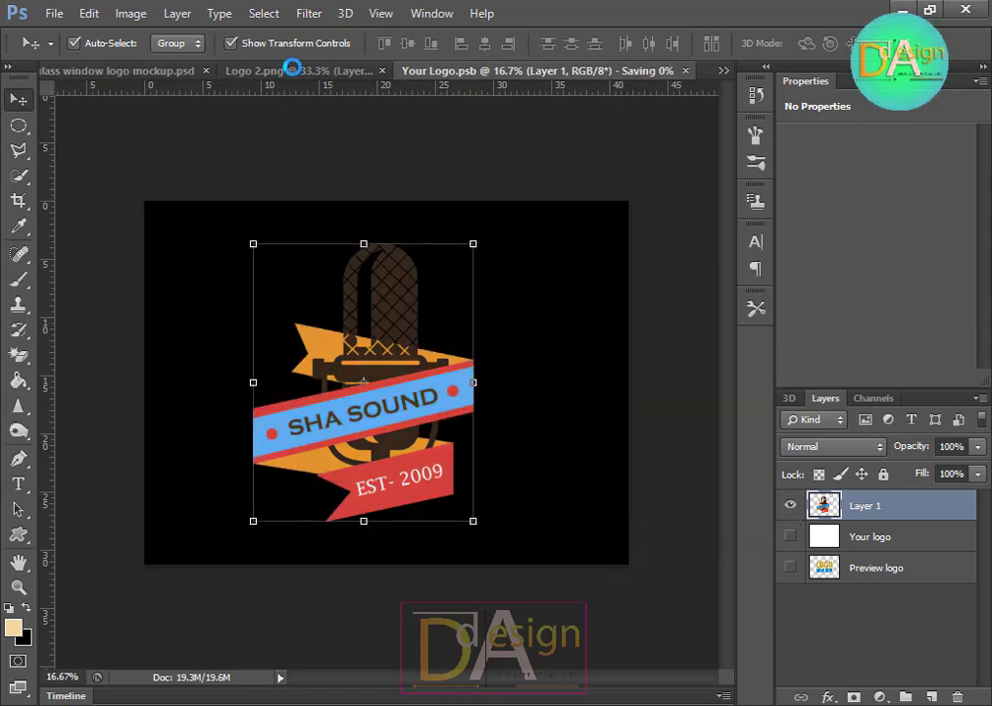
Step: Switch back to the glass window mockup to view the placed logo
{"action": "left_click", "coordinate": [294, 71]}
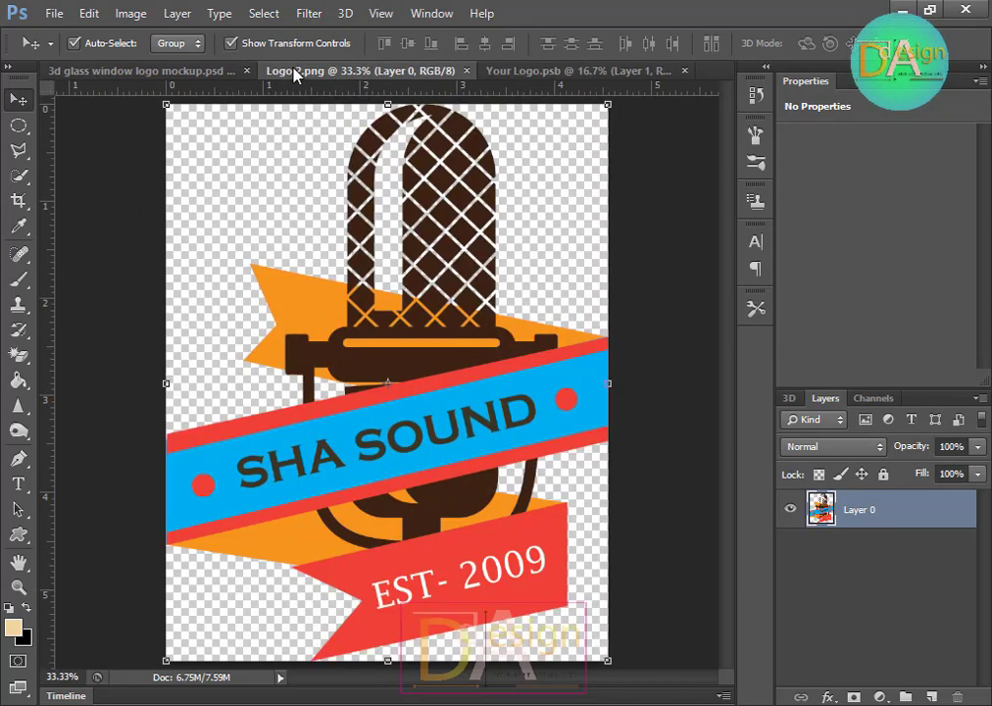
{"action": "left_click", "coordinate": [167, 70]}
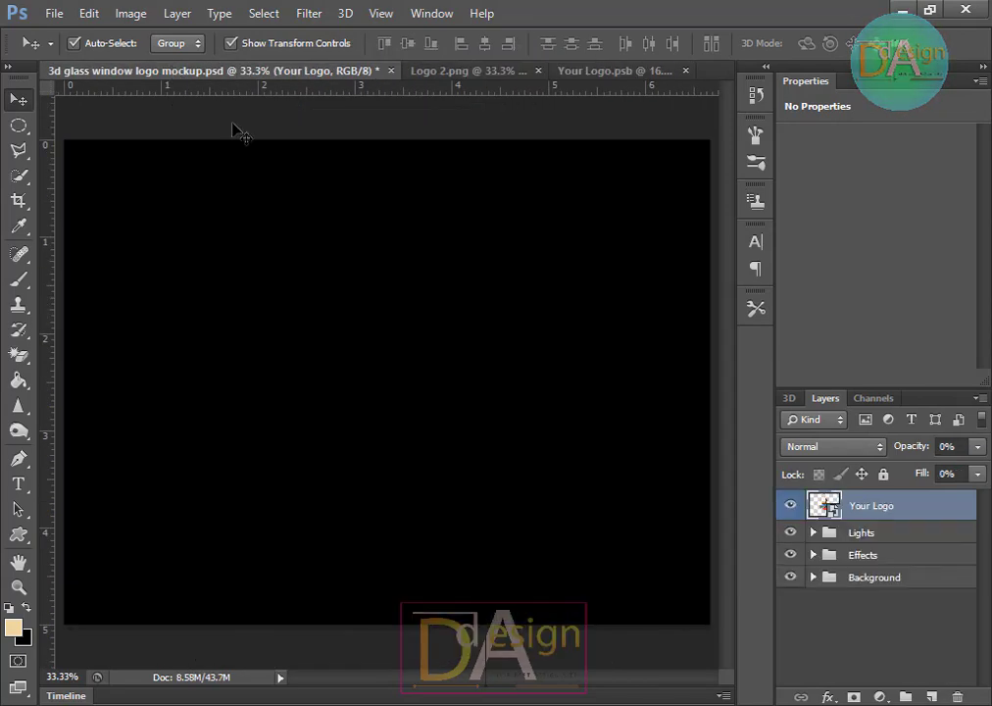
{"action": "left_click", "coordinate": [587, 639]}
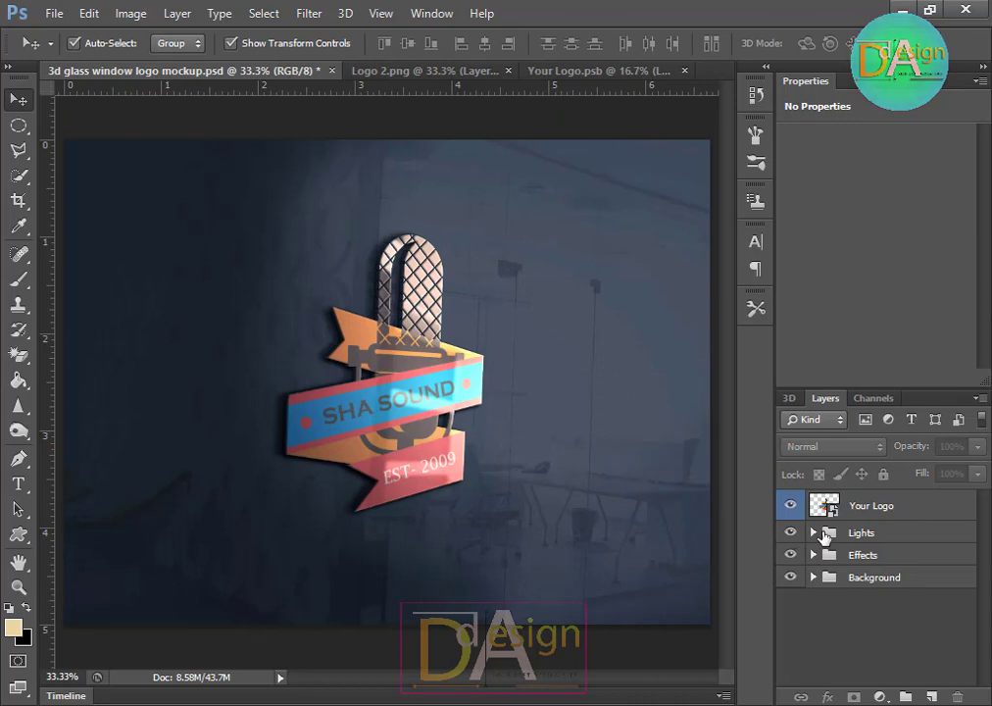
Step: Expand the Lights group and preview the mockup with its effect and light layers toggled off and on
{"action": "left_click", "coordinate": [820, 536]}
{"action": "left_click", "coordinate": [812, 532]}
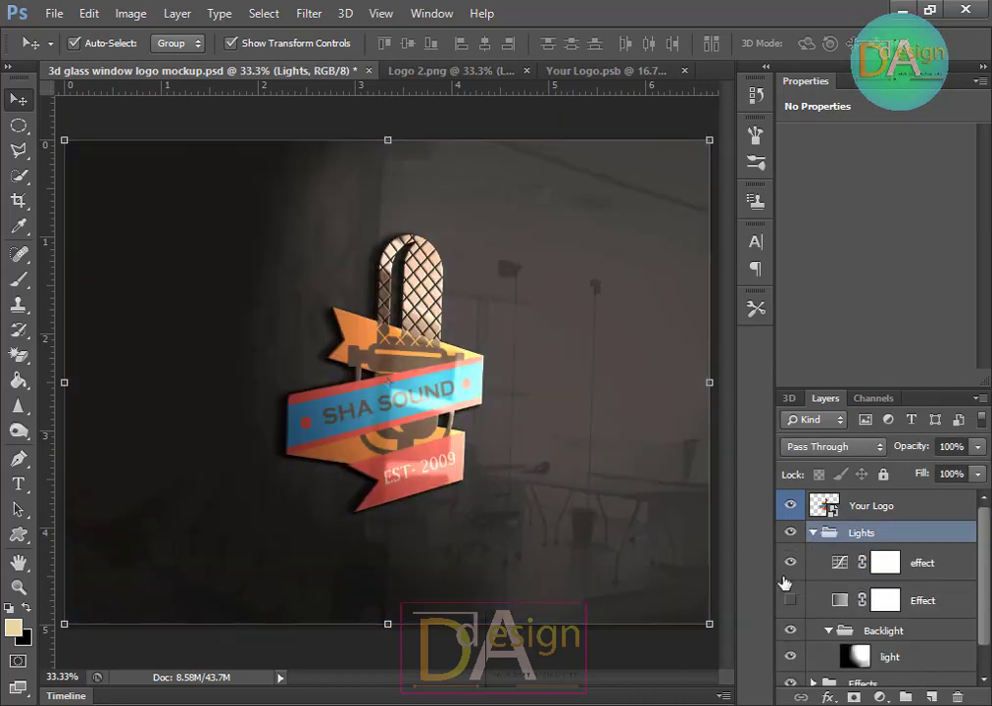
{"action": "left_click", "coordinate": [791, 564]}
{"action": "left_click", "coordinate": [791, 563]}
{"action": "left_click", "coordinate": [791, 658]}
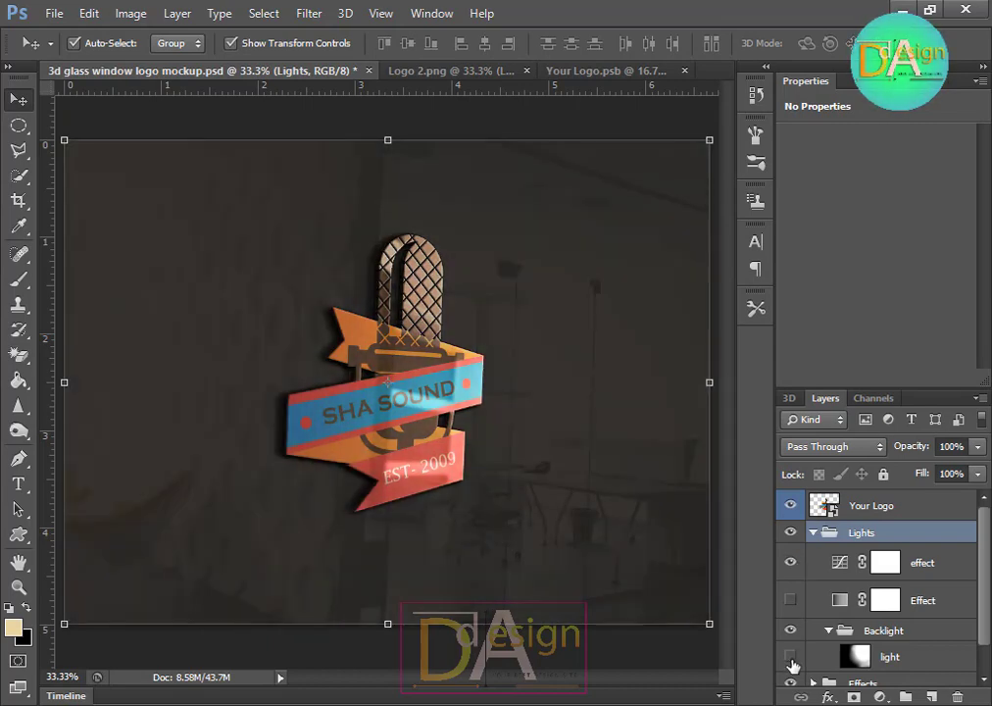
{"action": "left_click", "coordinate": [791, 657]}
Step: Expand the Effects group and hide its effect layer above the logo
{"action": "scroll", "coordinate": [818, 633], "scroll_direction": "down", "scroll_amount": 1}
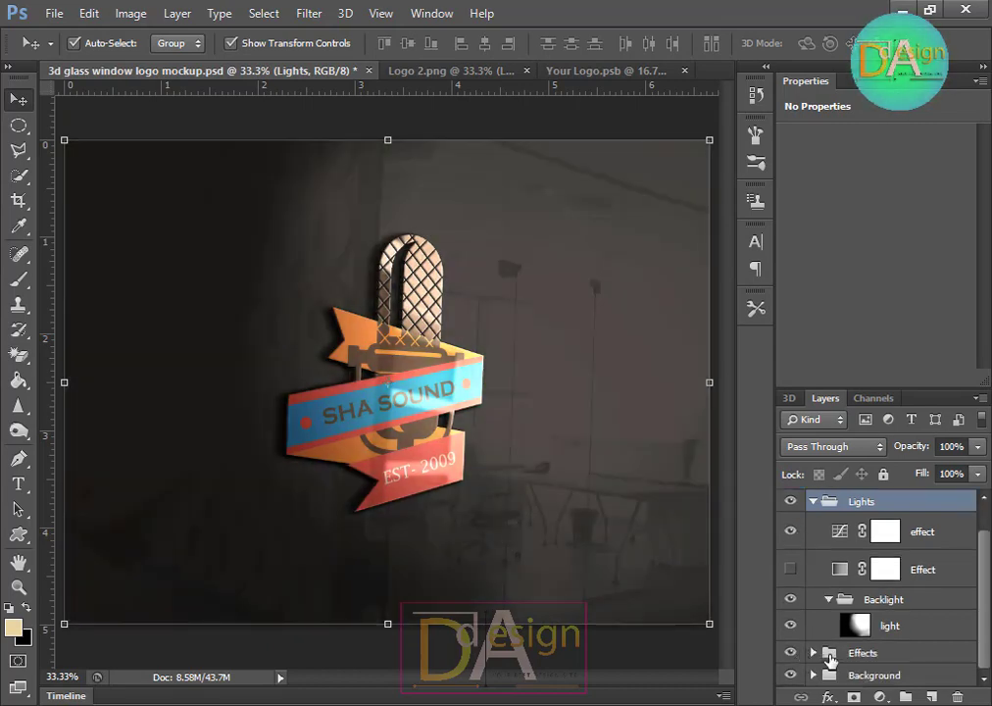
{"action": "left_click", "coordinate": [790, 654]}
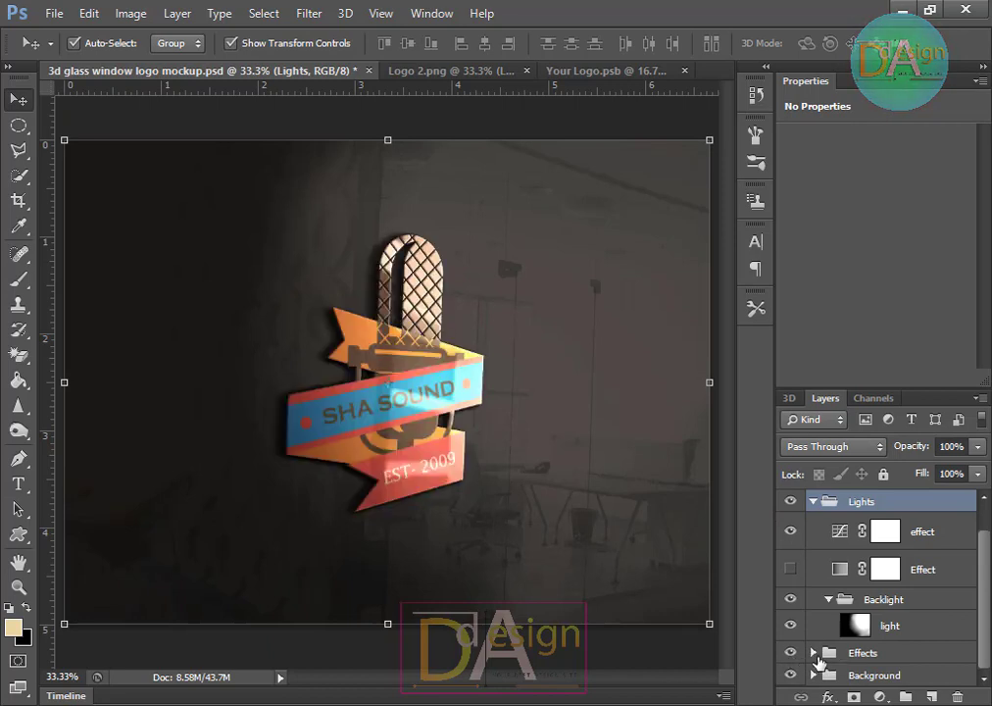
{"action": "left_click", "coordinate": [814, 653]}
{"action": "scroll", "coordinate": [828, 650], "scroll_direction": "down", "scroll_amount": 1}
{"action": "scroll", "coordinate": [828, 647], "scroll_direction": "up", "scroll_amount": 2}
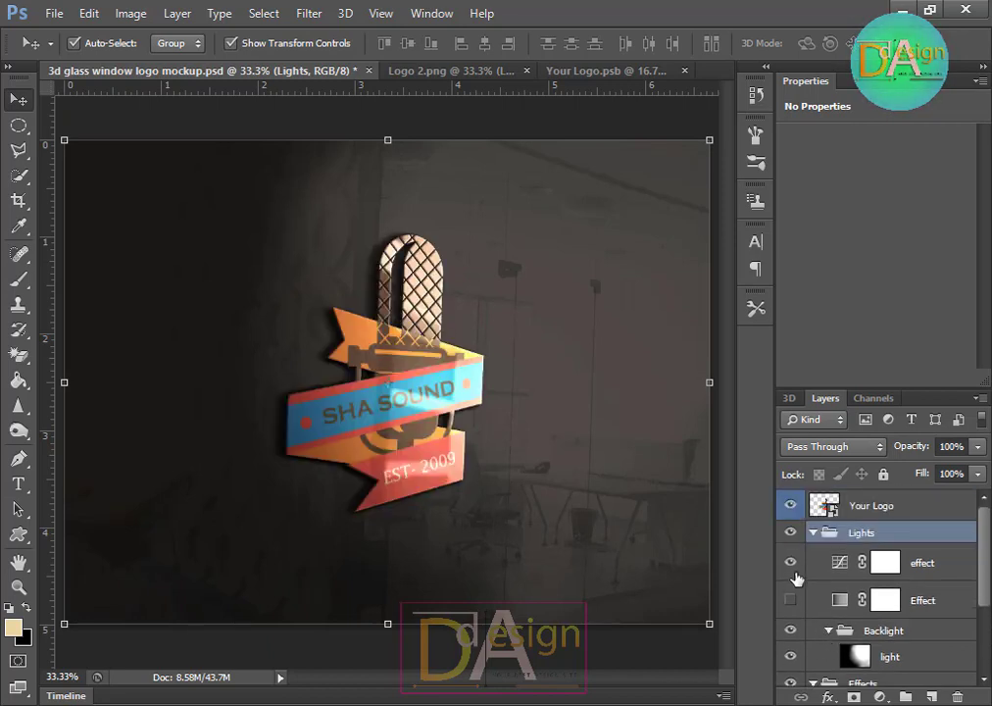
{"action": "scroll", "coordinate": [826, 592], "scroll_direction": "down", "scroll_amount": 1}
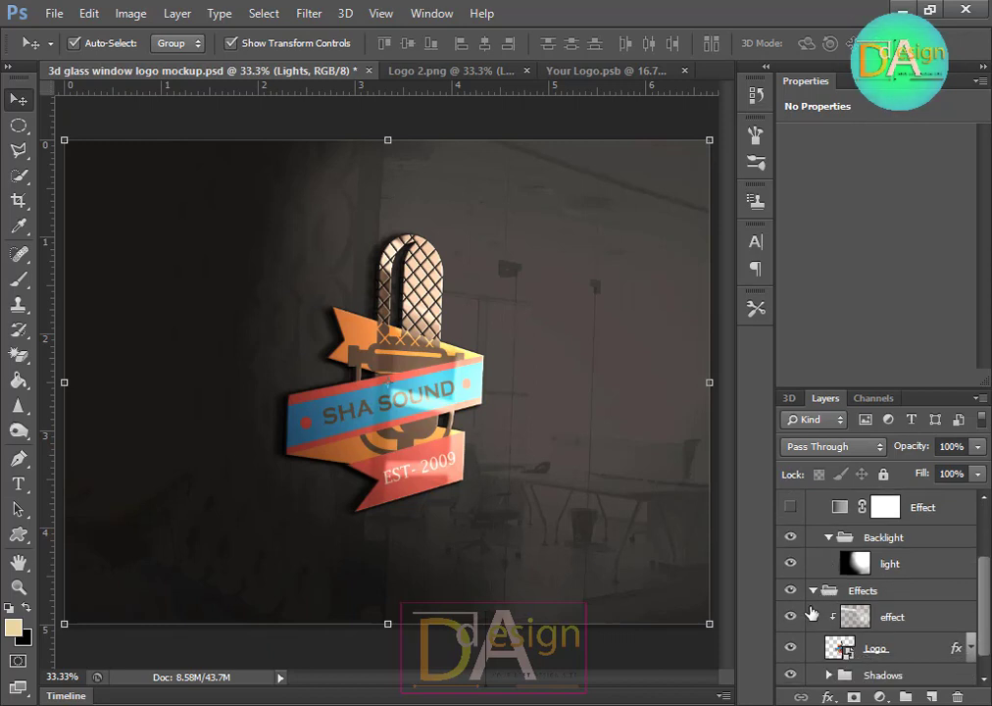
{"action": "left_click", "coordinate": [790, 620]}
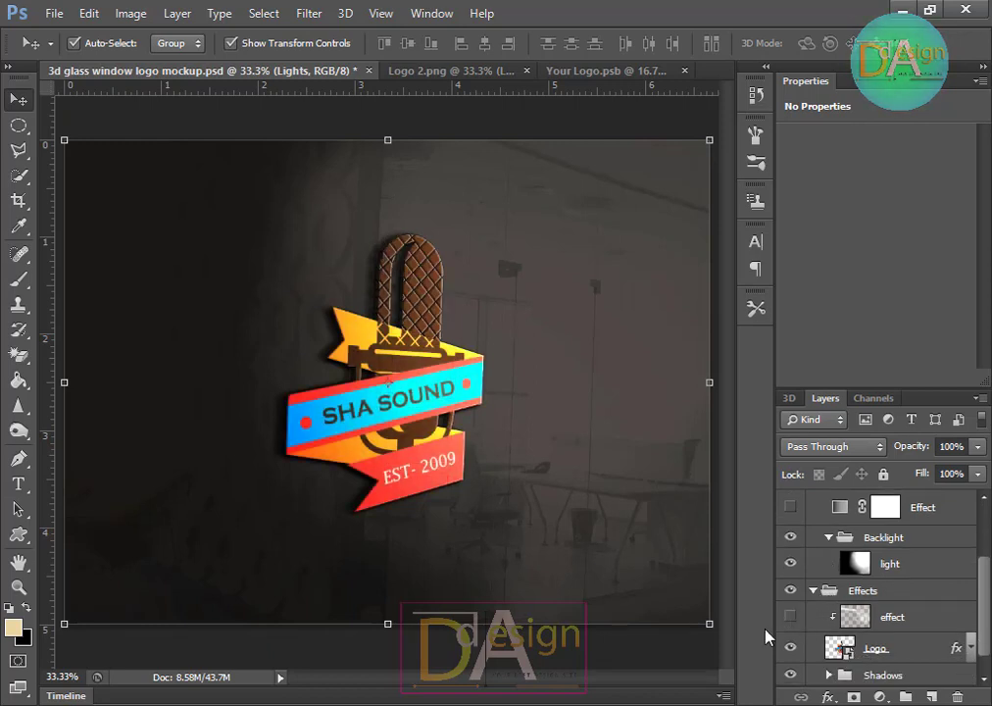
{"action": "left_click", "coordinate": [610, 625]}
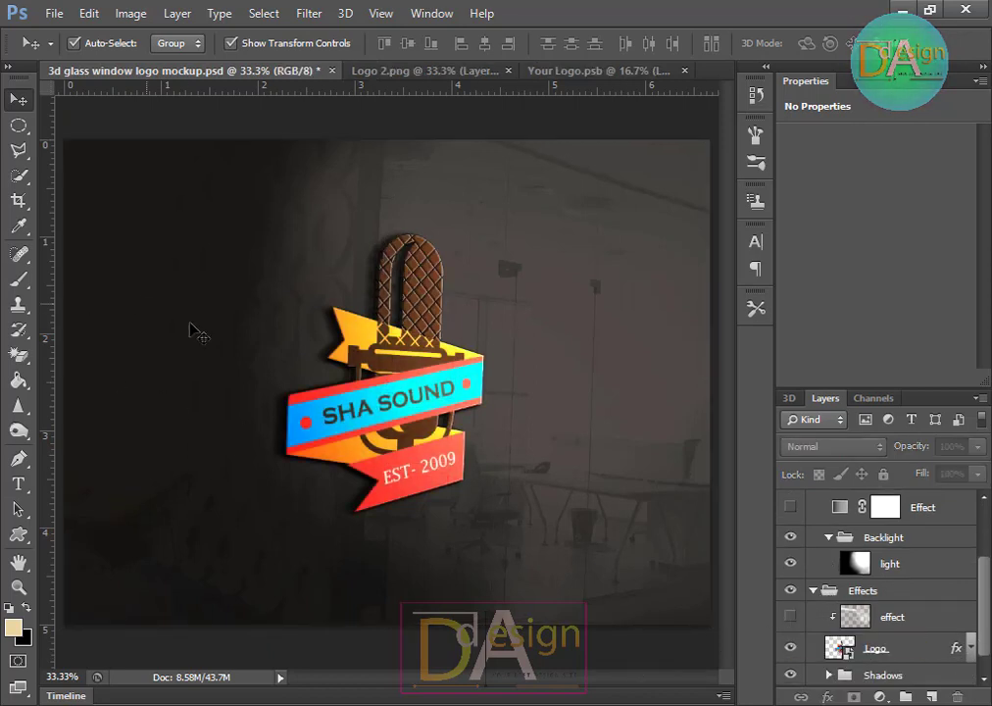
Step: Save the glass window mockup as a Photoshop PSD file in the Graphics design > Sound folder, keeping maximize compatibility
{"action": "left_click", "coordinate": [49, 13]}
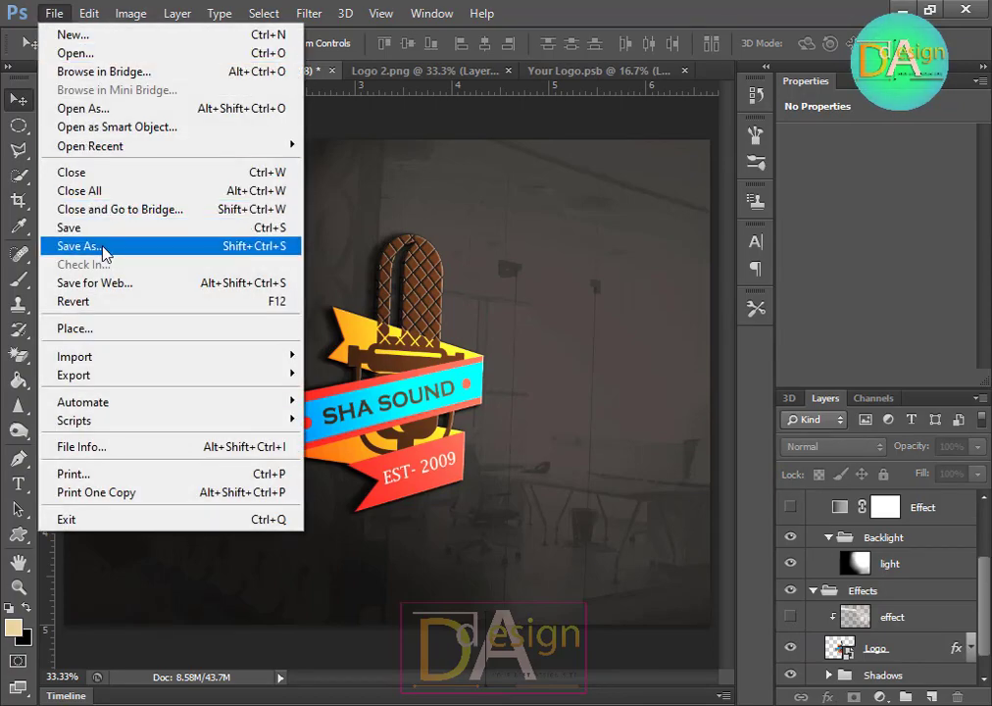
{"action": "left_click", "coordinate": [88, 197]}
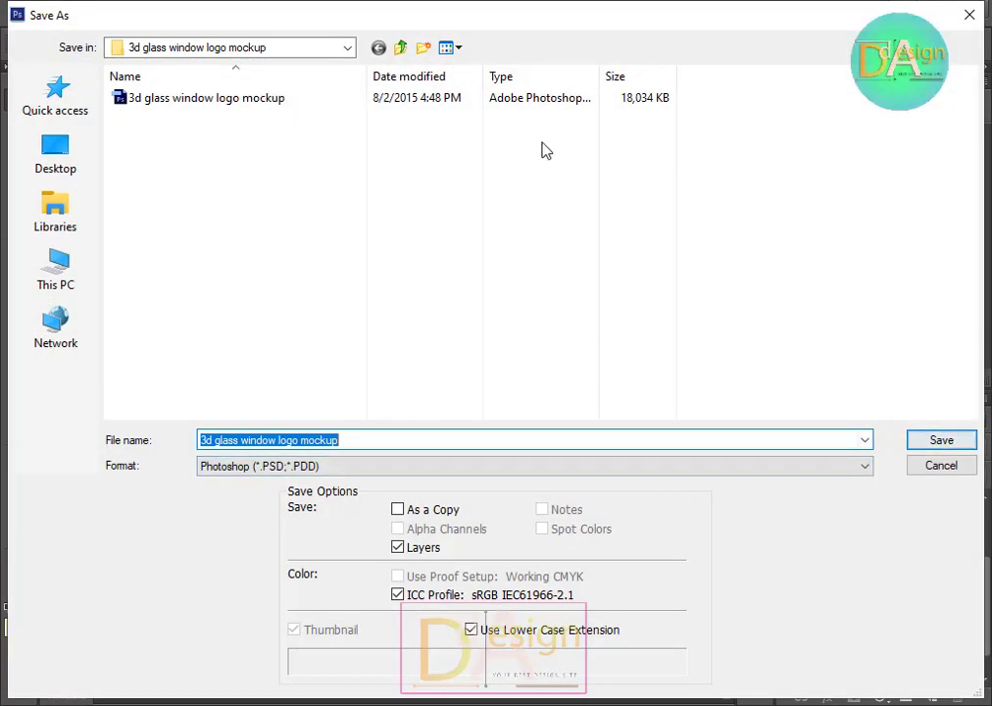
{"action": "left_click", "coordinate": [405, 50]}
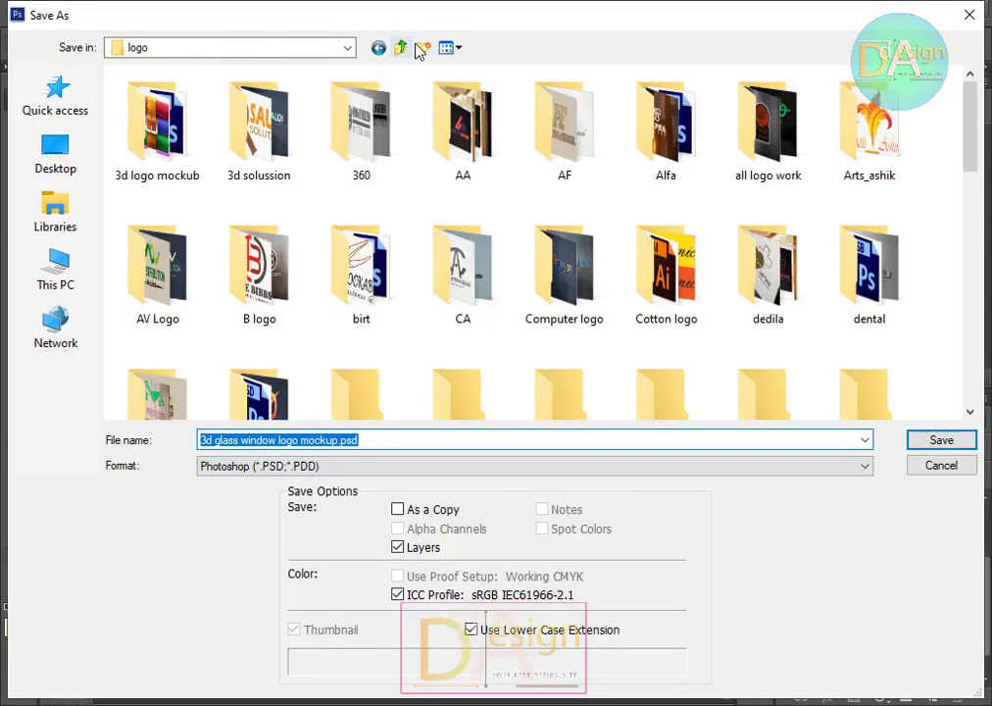
{"action": "left_click", "coordinate": [408, 48]}
{"action": "left_click", "coordinate": [478, 275]}
{"action": "key", "text": "s"}
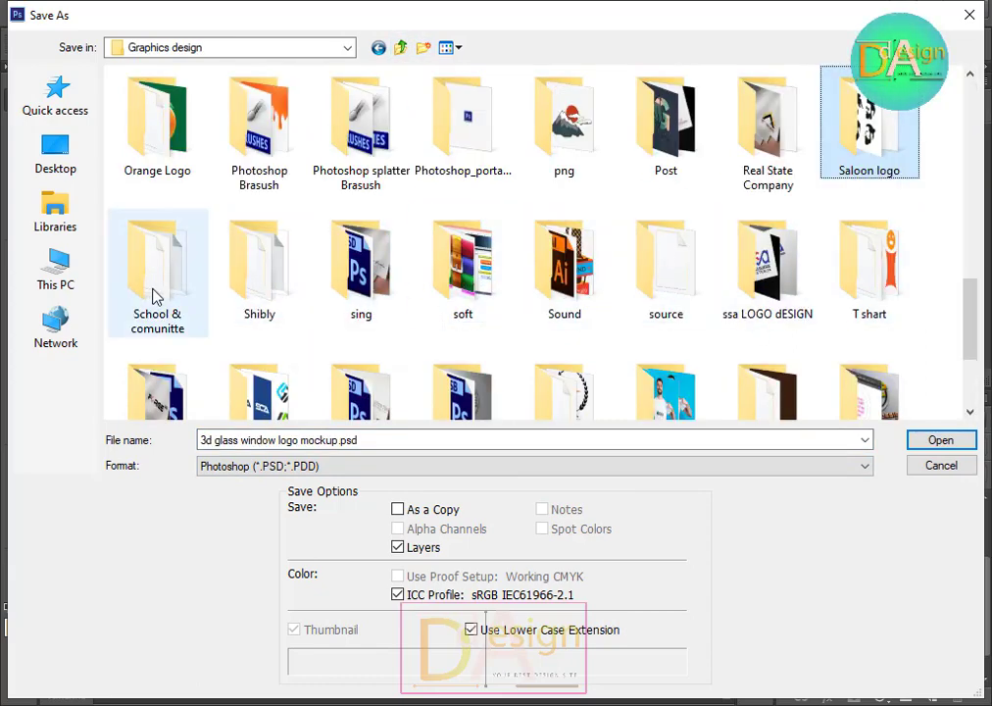
{"action": "double_click", "coordinate": [582, 287]}
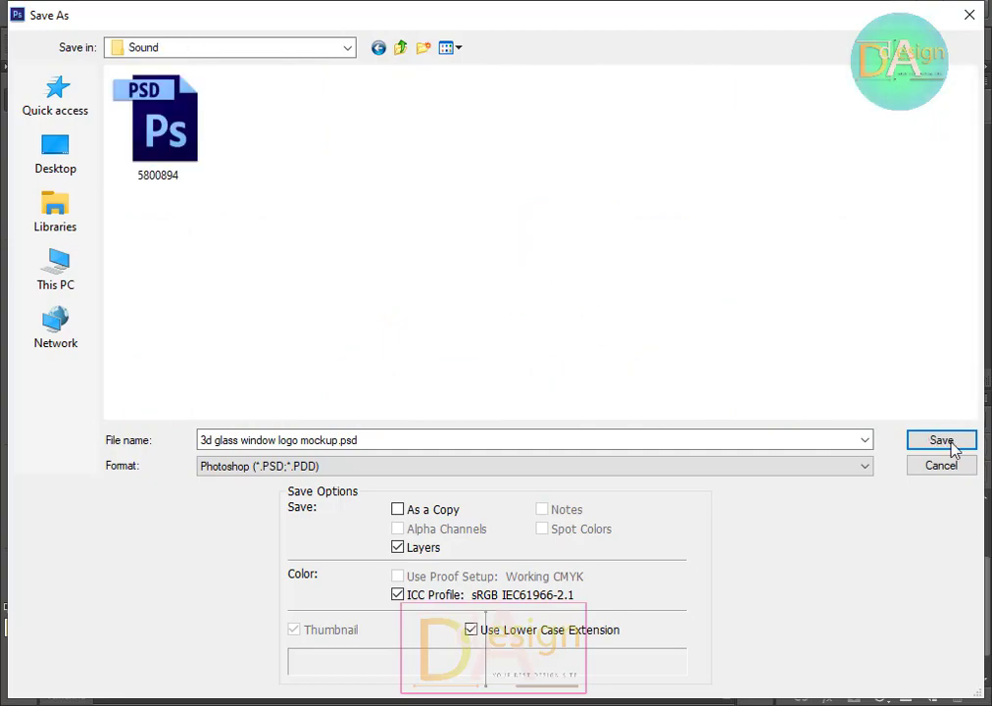
{"action": "left_click", "coordinate": [946, 445]}
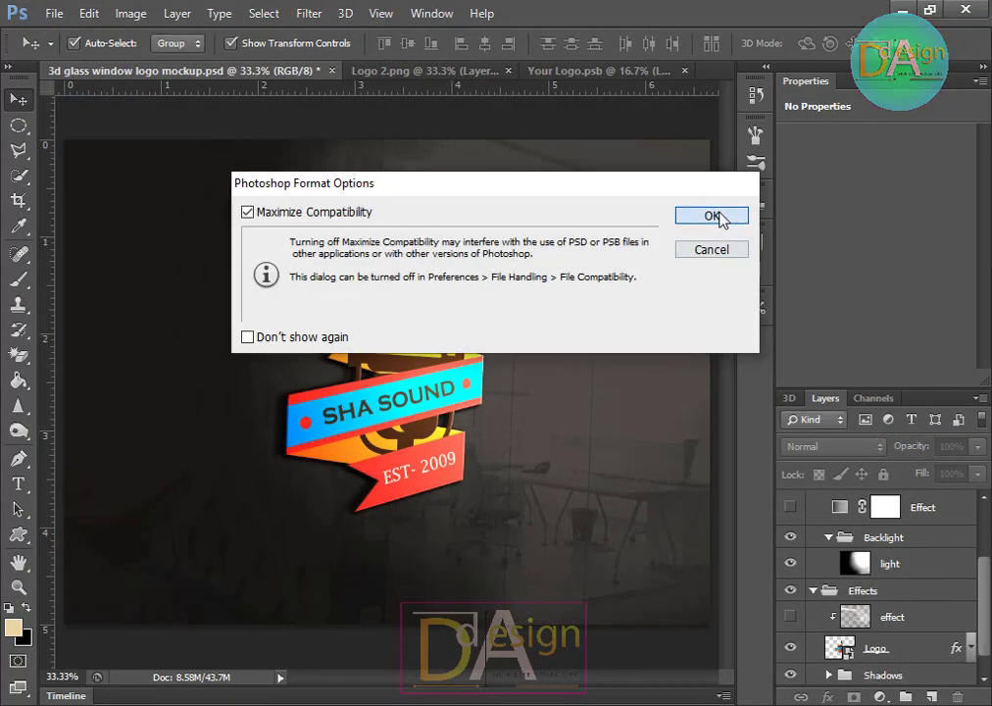
{"action": "left_click", "coordinate": [720, 215]}
Step: Save a JPEG copy of the mockup as "3d glass window logo mockup.jpg" at Maximum quality 12
{"action": "left_click", "coordinate": [53, 14]}
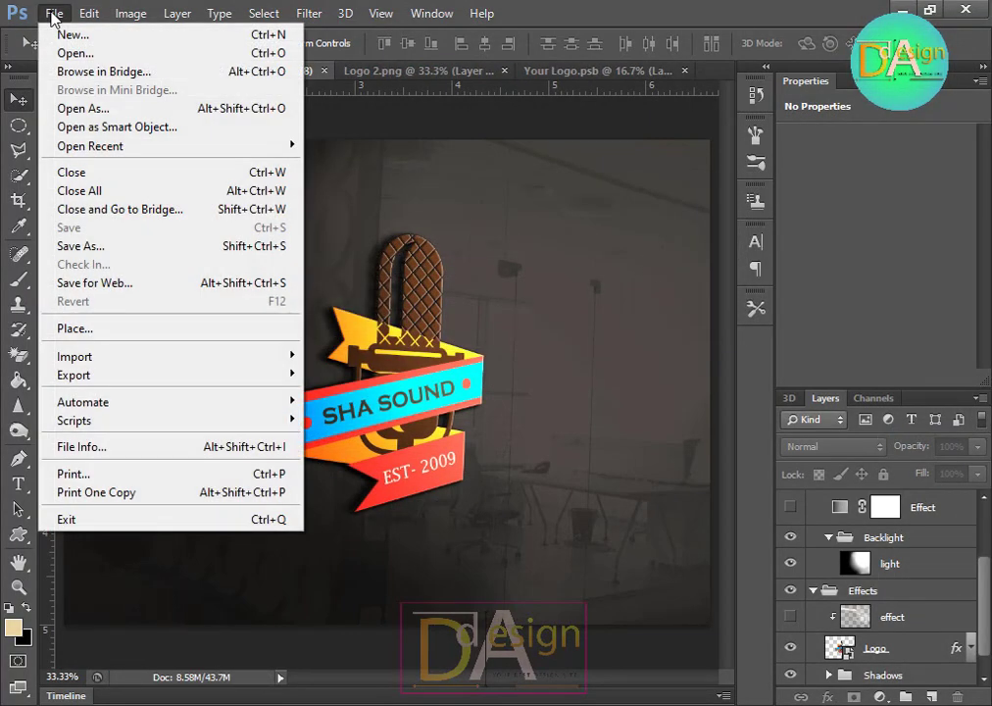
{"action": "left_click", "coordinate": [67, 246]}
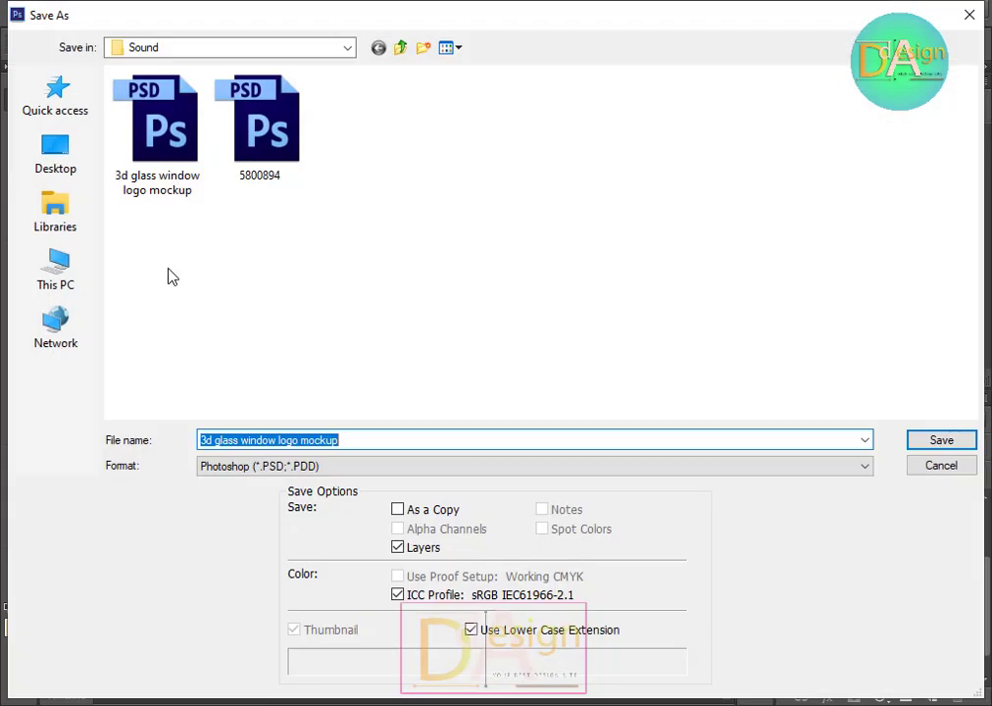
{"action": "left_click", "coordinate": [340, 465]}
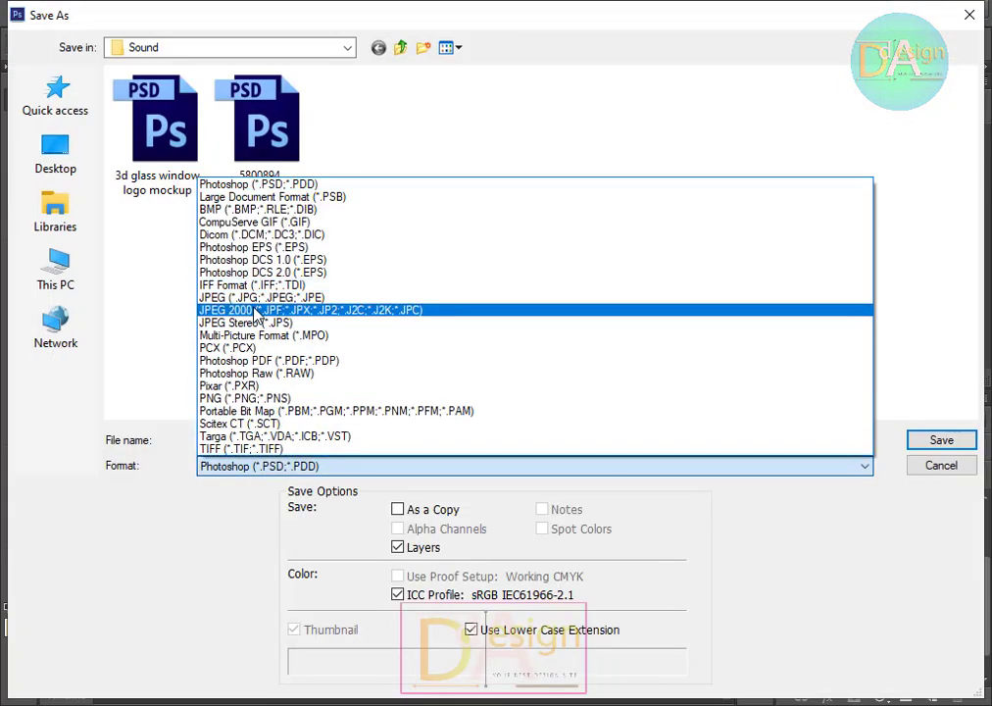
{"action": "left_click", "coordinate": [253, 297]}
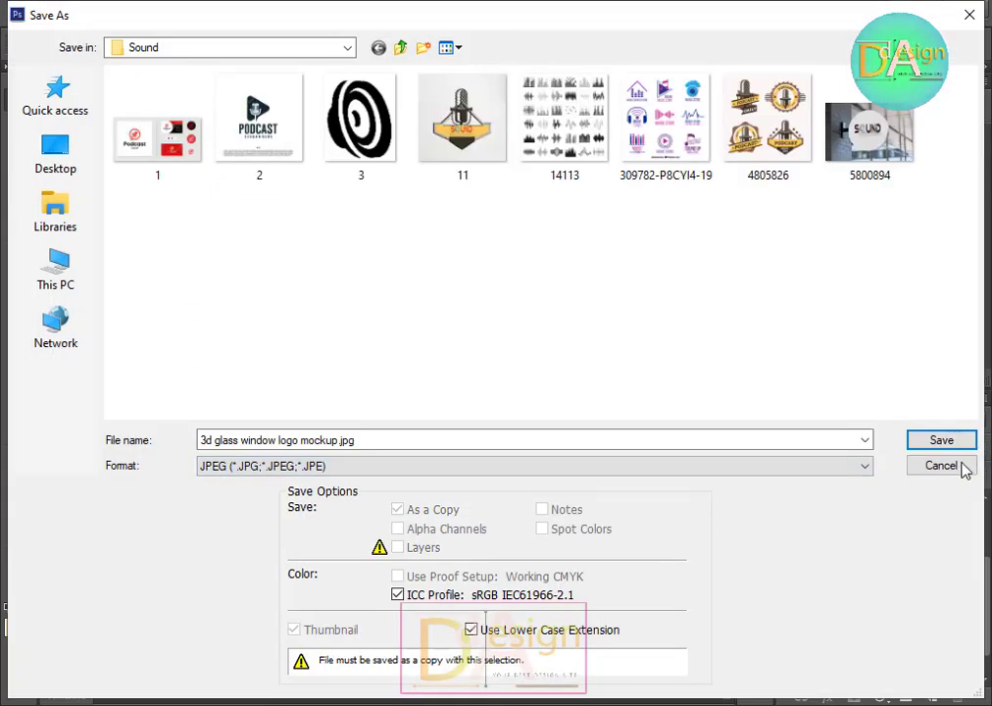
{"action": "left_click", "coordinate": [941, 439]}
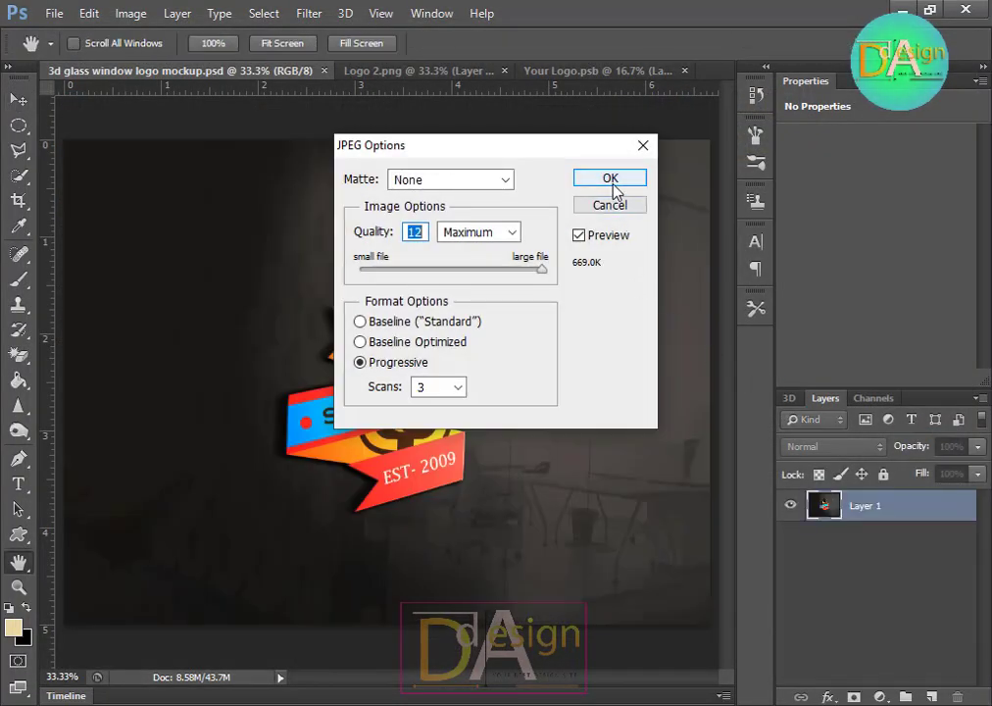
{"action": "left_click", "coordinate": [609, 178]}
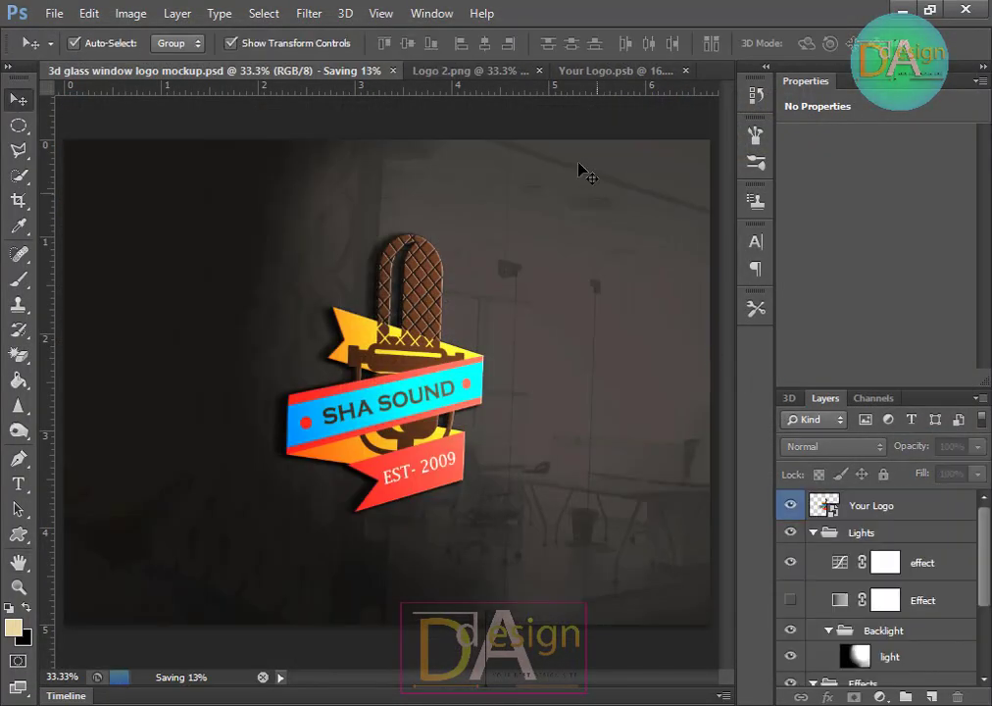
Step: Crop the canvas to a 1280 × 720 px ratio with the Crop tool and commit the crop
{"action": "left_click", "coordinate": [18, 200]}
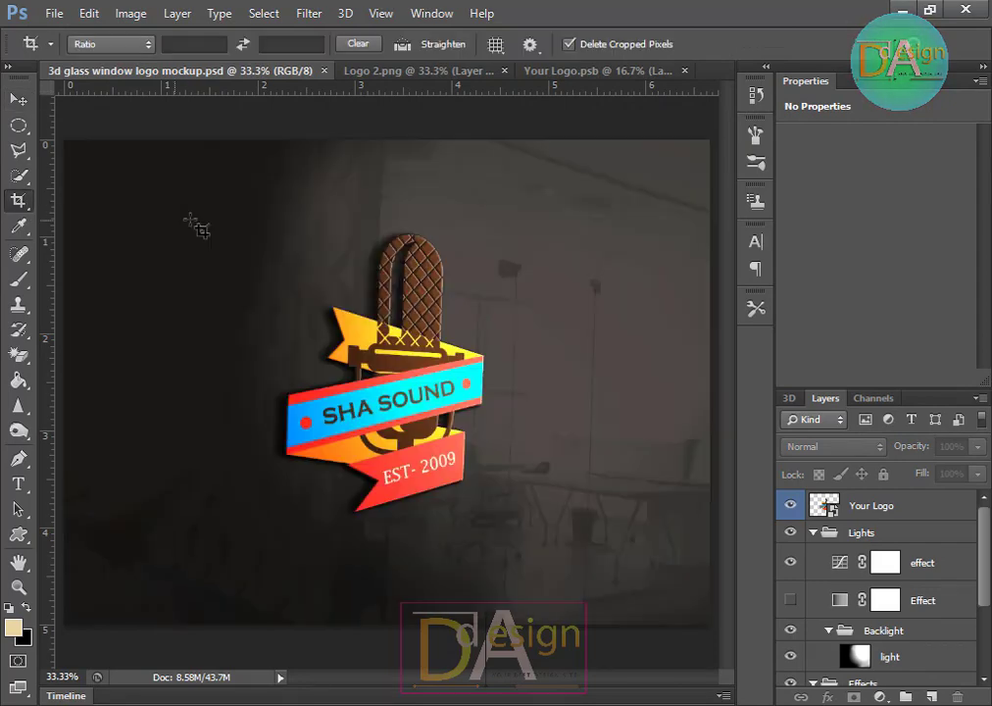
{"action": "left_click", "coordinate": [186, 45]}
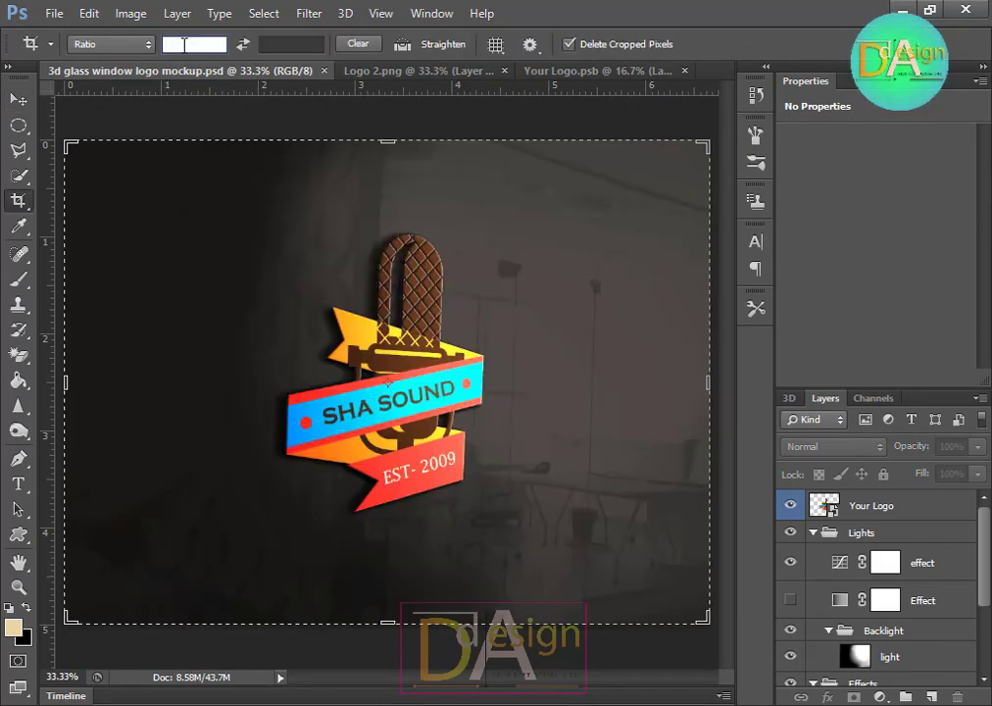
{"action": "type", "text": "1280"}
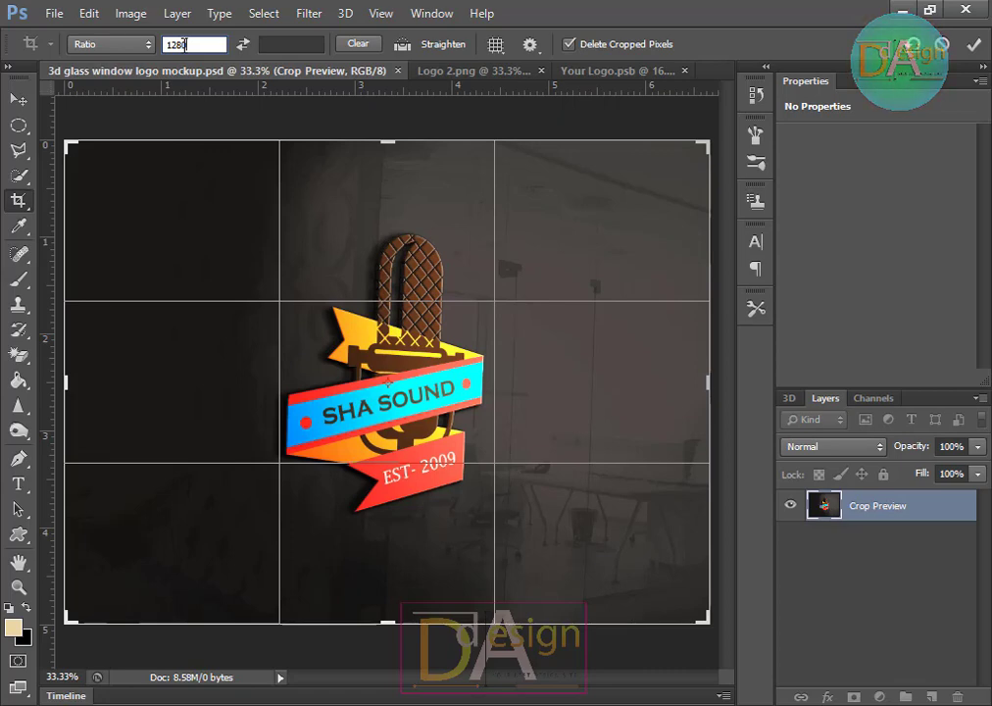
{"action": "type", "text": " px"}
{"action": "key", "text": "Tab"}
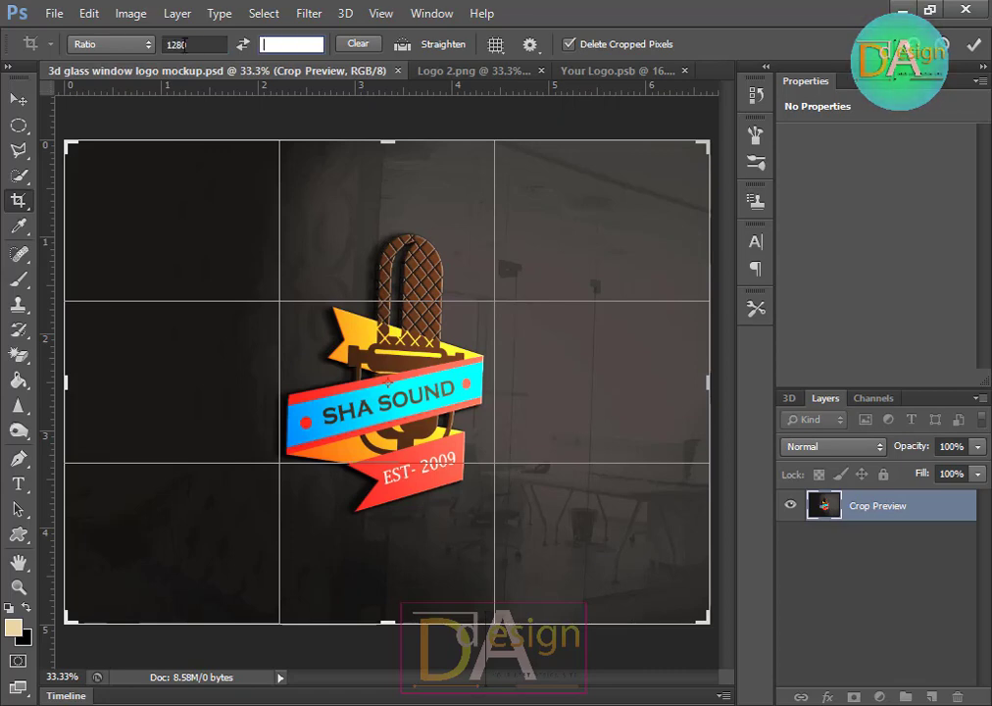
{"action": "type", "text": "7"}
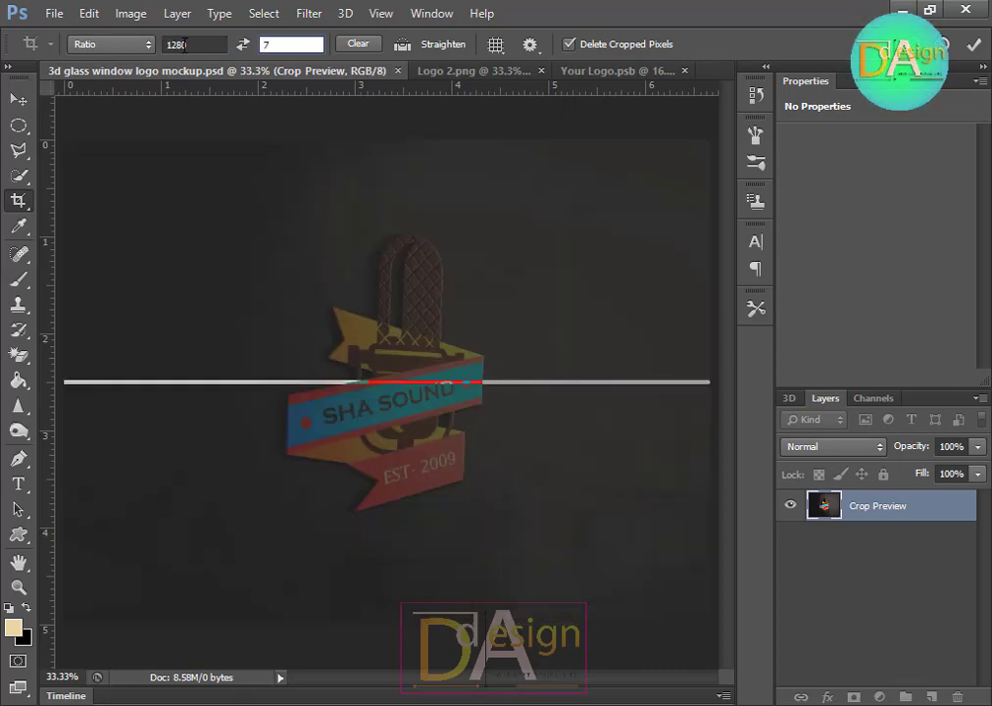
{"action": "type", "text": "20"}
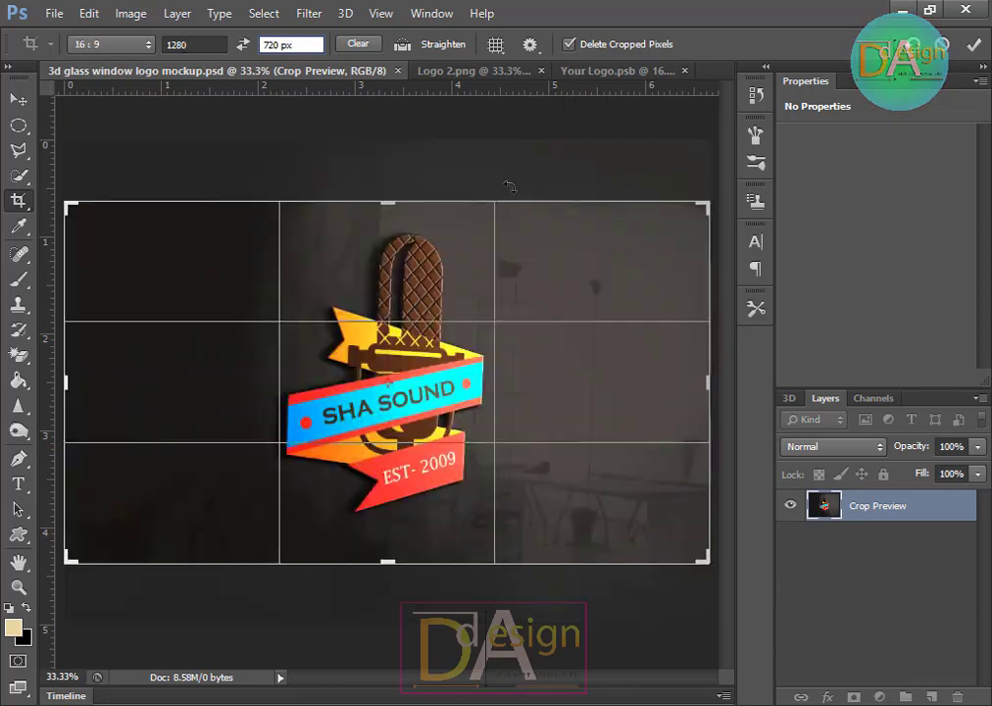
{"action": "key", "text": "Return"}
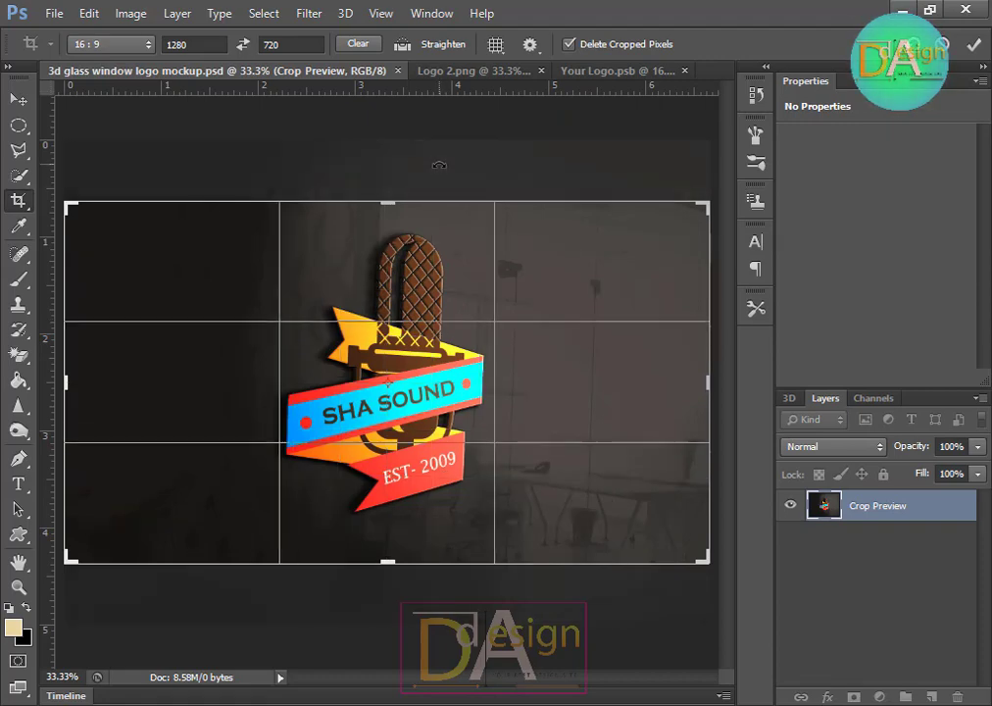
{"action": "key", "text": "Return"}
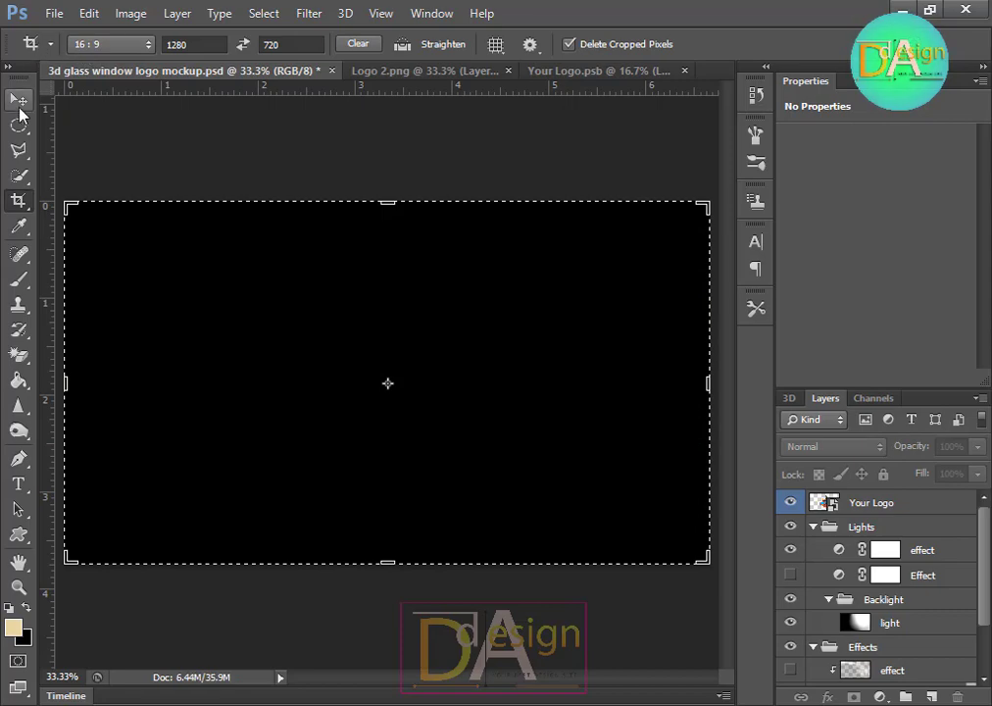
Step: Save the cropped mockup as a JPEG named "Final 2" with quality set to 9 (High)
{"action": "left_click", "coordinate": [20, 106]}
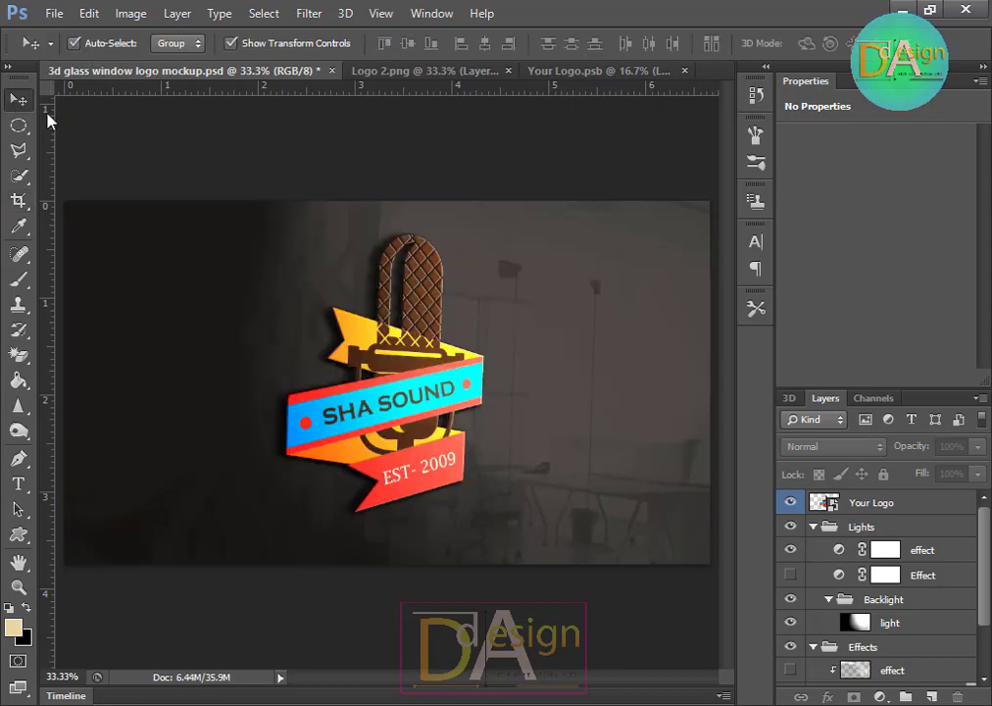
{"action": "left_click", "coordinate": [55, 13]}
{"action": "left_click", "coordinate": [82, 244]}
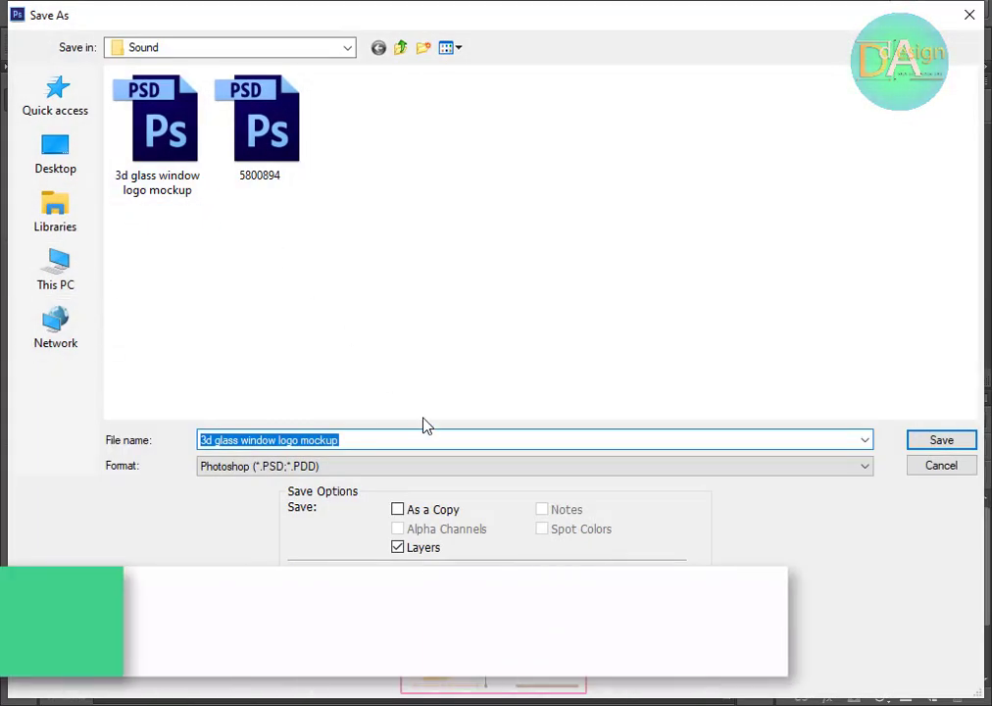
{"action": "left_click", "coordinate": [390, 466]}
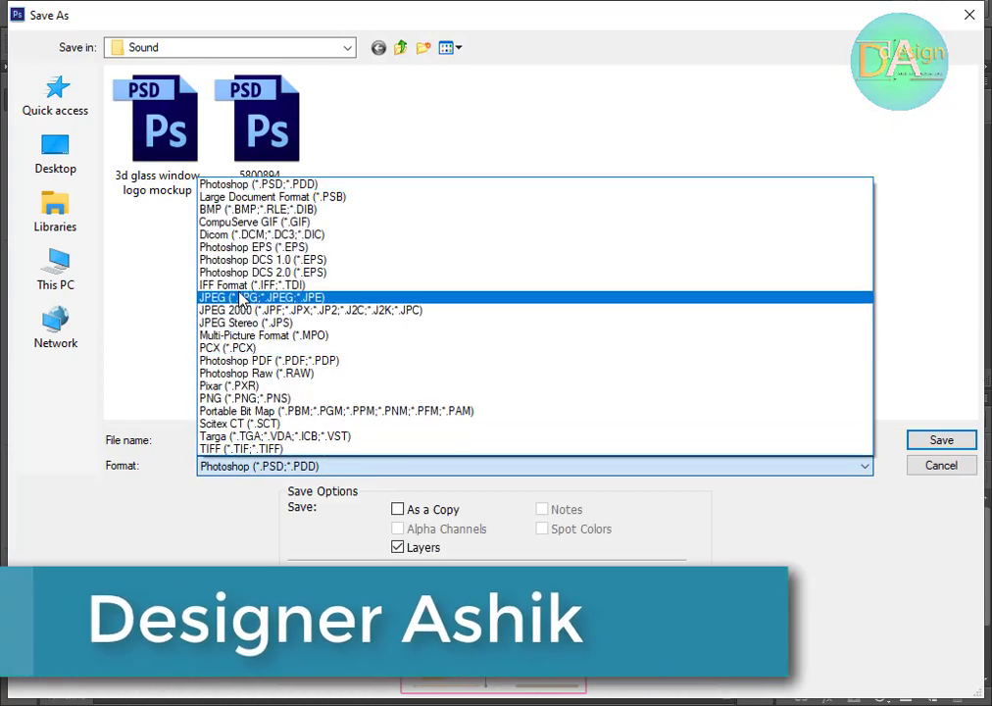
{"action": "left_click", "coordinate": [421, 304]}
{"action": "left_click", "coordinate": [379, 438]}
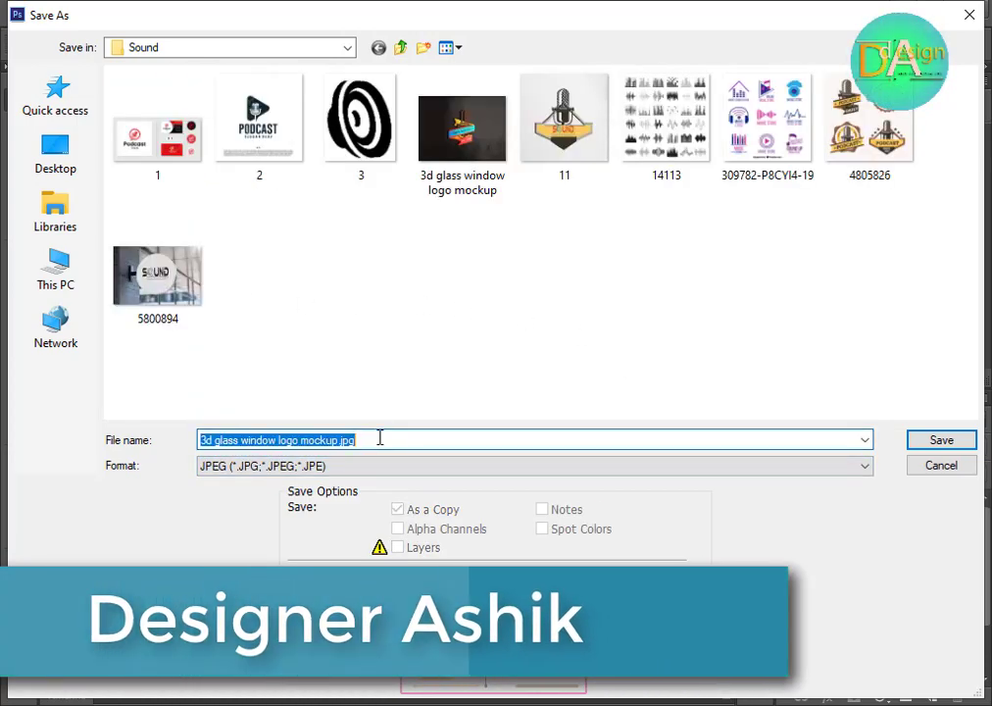
{"action": "type", "text": "Final"}
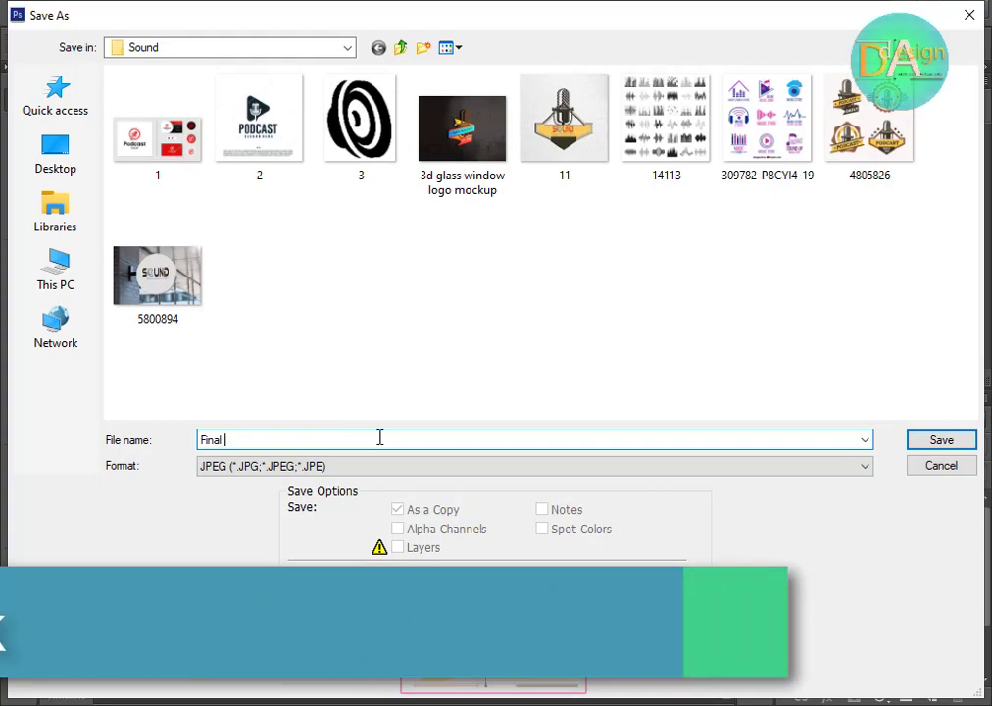
{"action": "type", "text": " 2"}
{"action": "key", "text": "Return"}
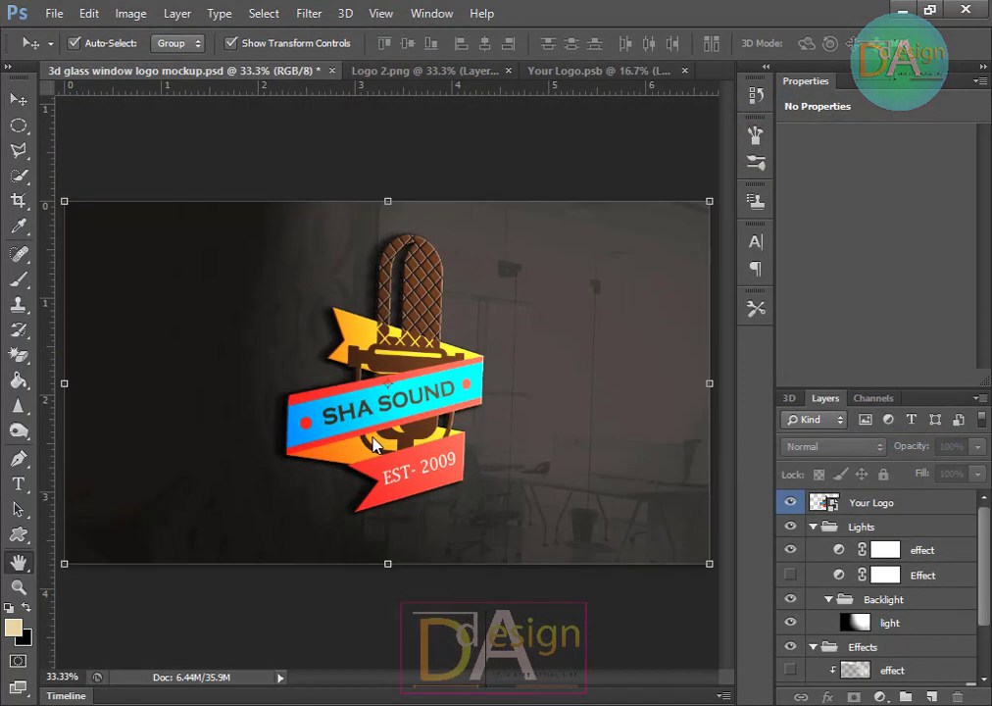
{"action": "left_click", "coordinate": [500, 274]}
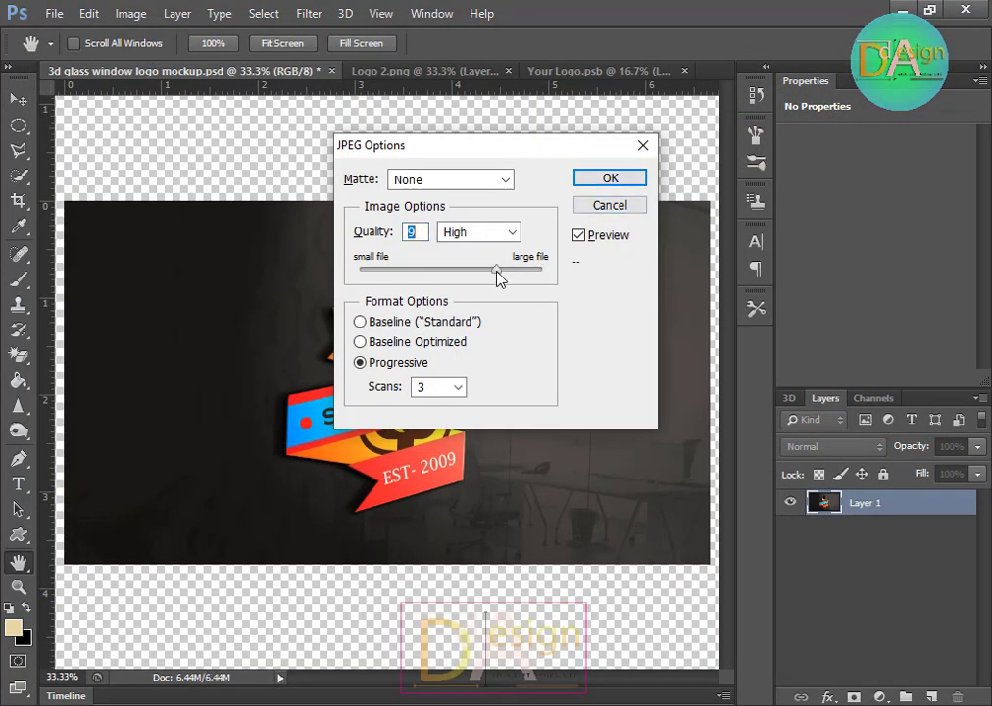
{"action": "left_click", "coordinate": [611, 179]}
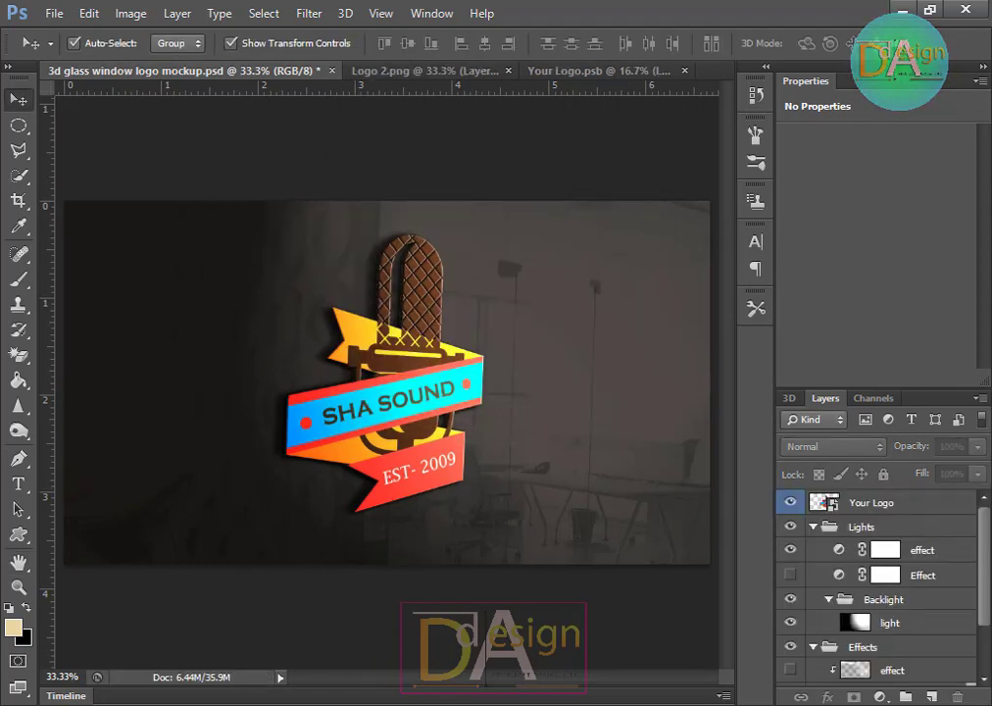
Step: Switch to File Explorer, open Final 2 from the Sound folder in Photos and zoom in to inspect it
{"action": "left_click", "coordinate": [183, 632]}
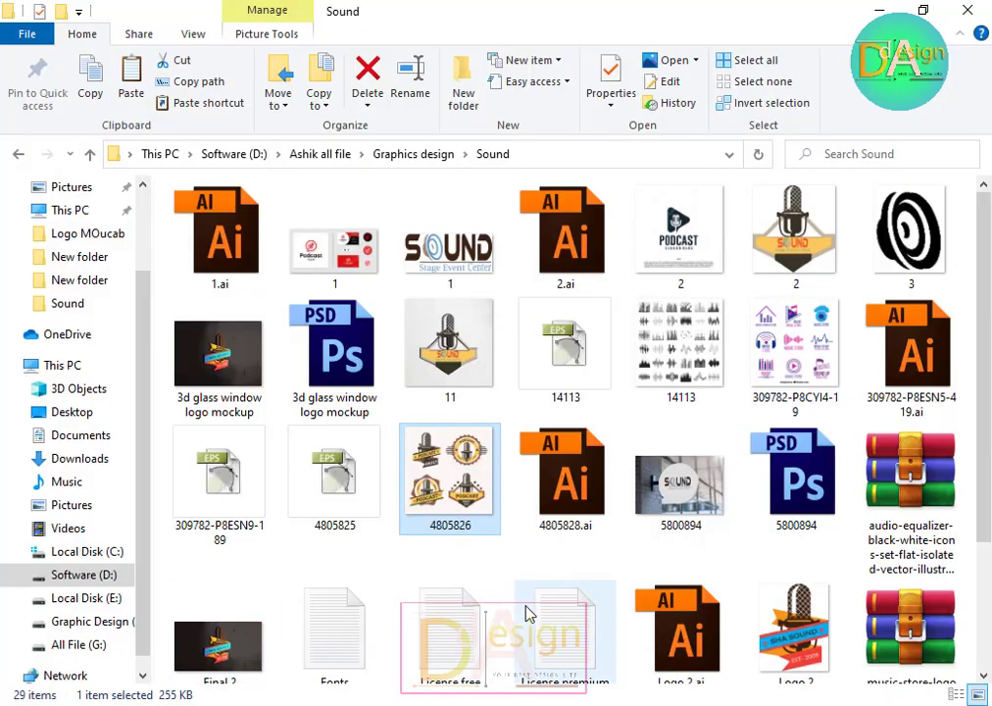
{"action": "scroll", "coordinate": [737, 549], "scroll_direction": "down", "scroll_amount": 2}
{"action": "left_click", "coordinate": [225, 501]}
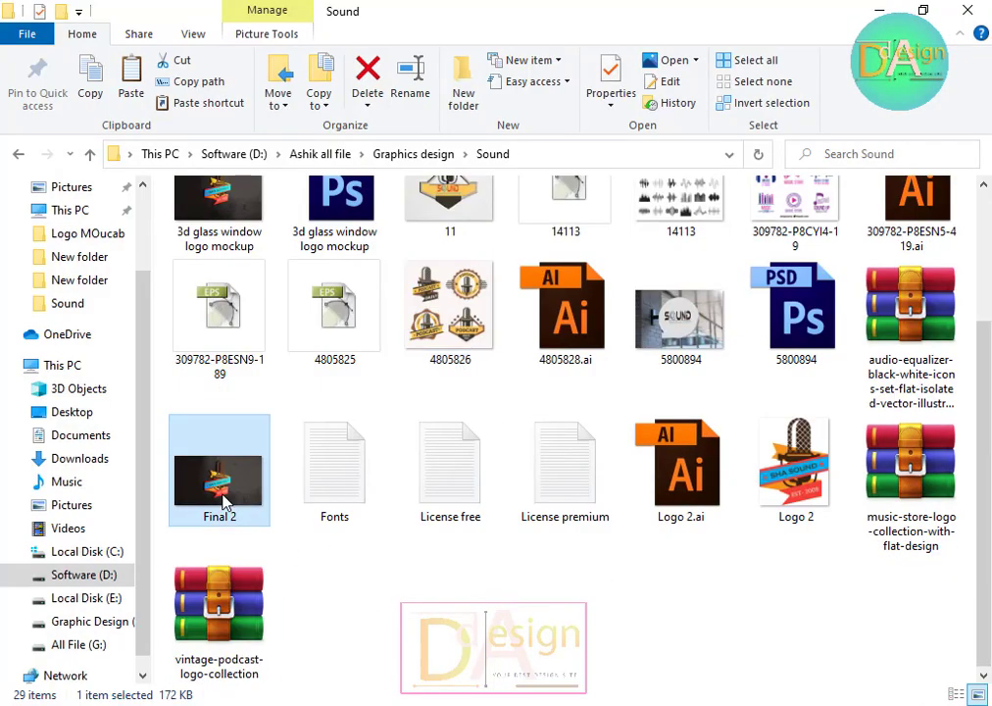
{"action": "double_click", "coordinate": [224, 501]}
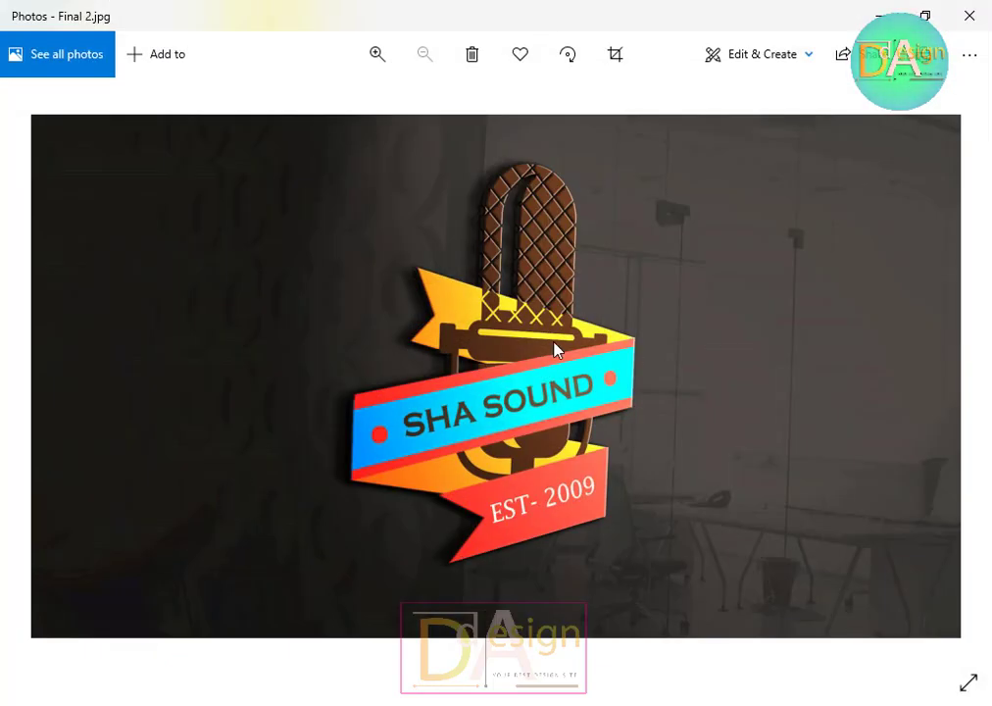
{"action": "scroll", "coordinate": [554, 349], "scroll_direction": "up", "scroll_amount": 2}
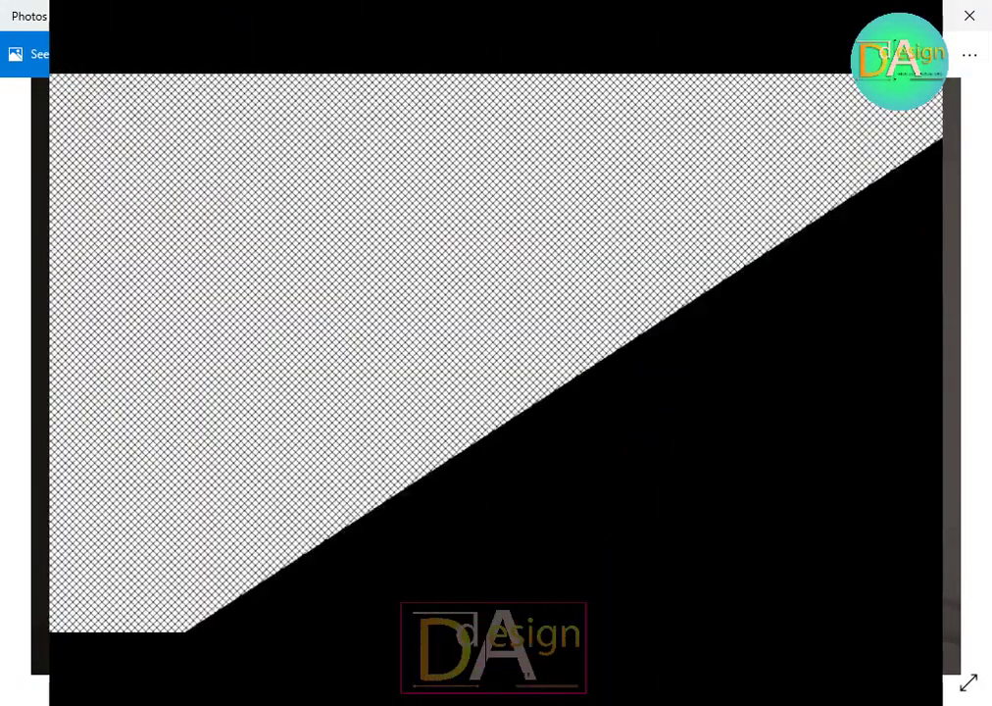